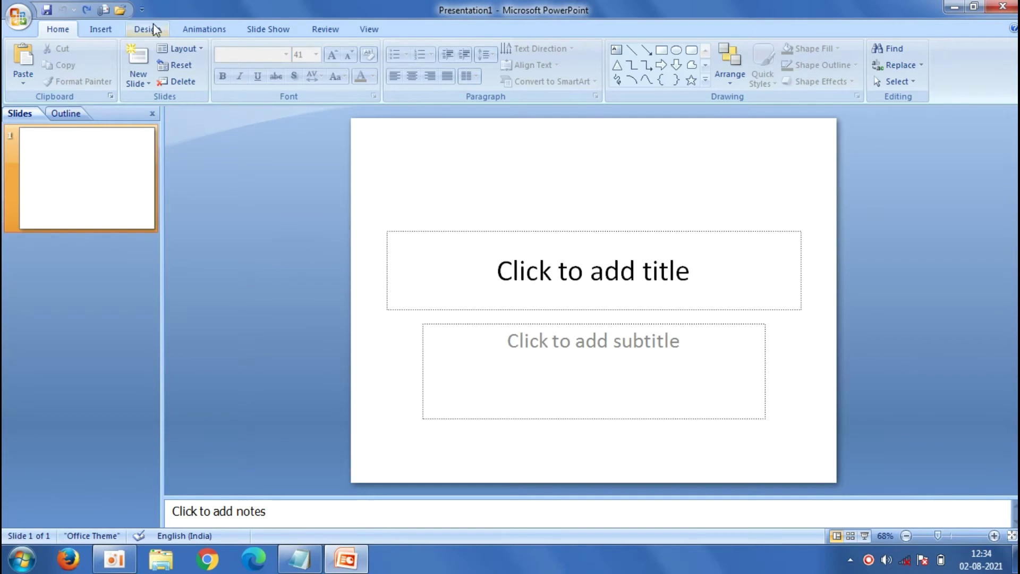
# - Apply the Concourse theme with the red Custom 10 colour scheme
pyautogui.click(154, 27)
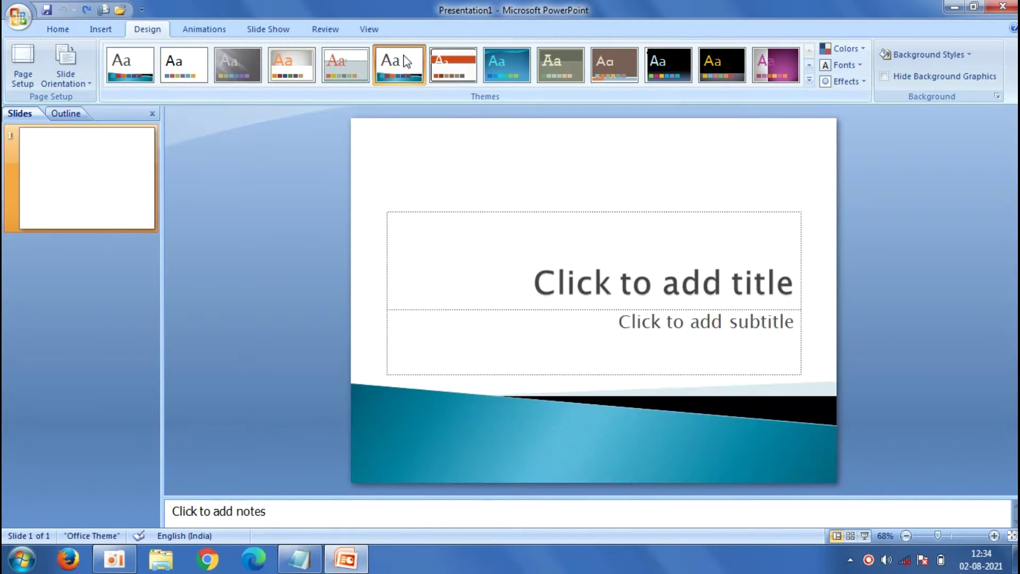
pyautogui.click(403, 62)
pyautogui.click(856, 47)
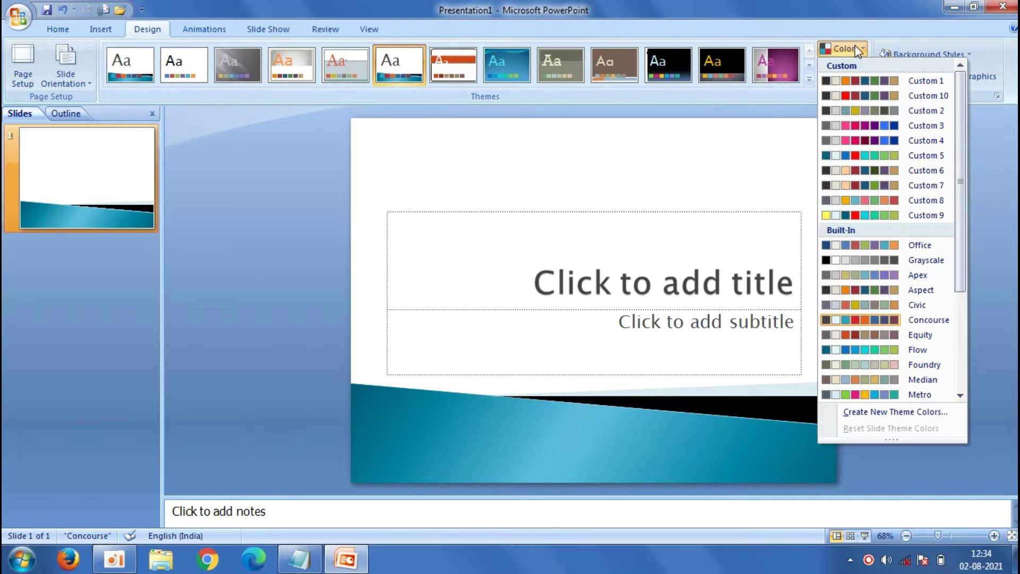
pyautogui.click(878, 98)
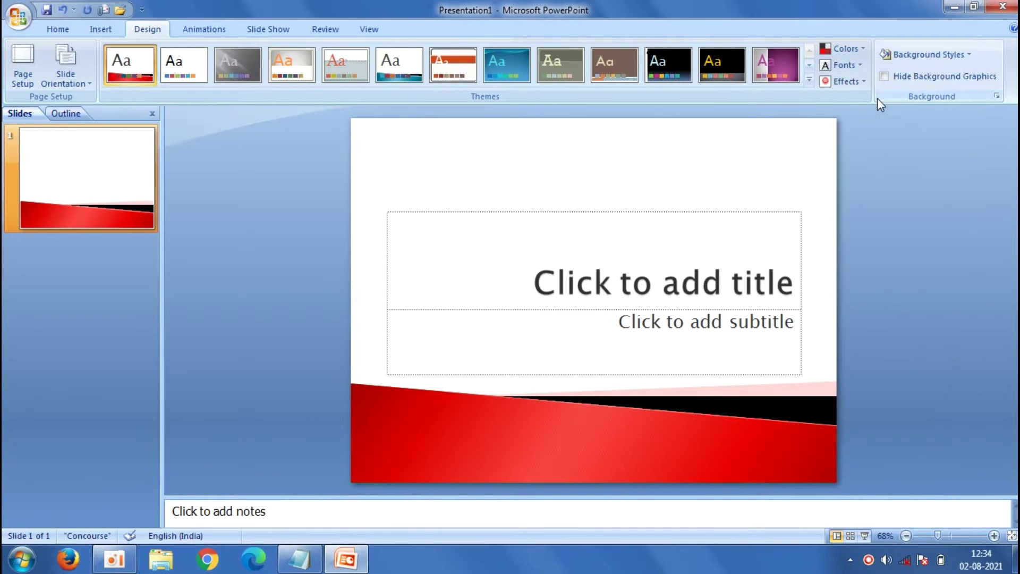
# - Replace the existing title slide with a new Title Only slide
pyautogui.click(53, 29)
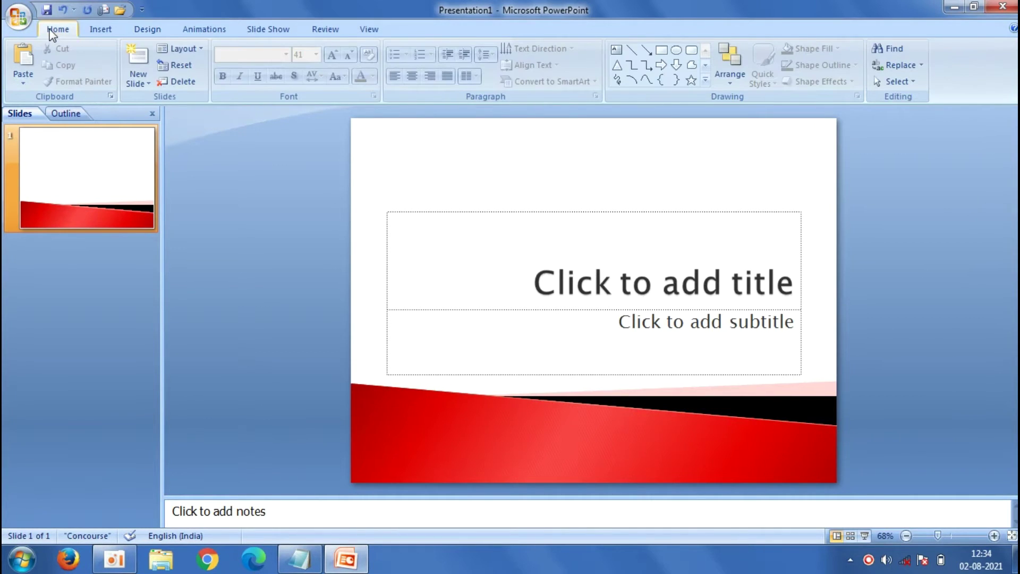
pyautogui.click(160, 86)
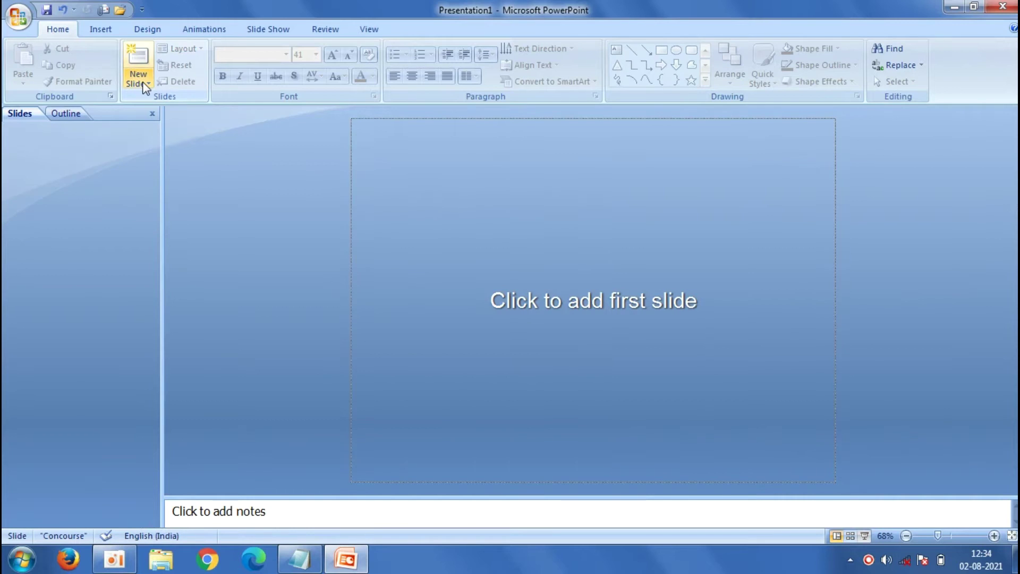
pyautogui.click(143, 81)
pyautogui.click(349, 237)
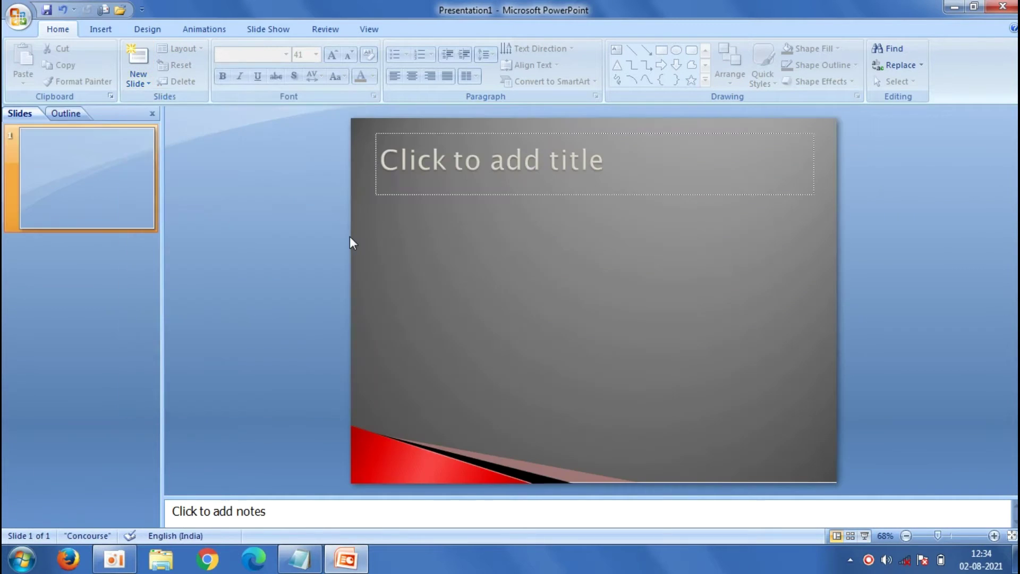
# - Give the slide a plain white background style
pyautogui.click(157, 30)
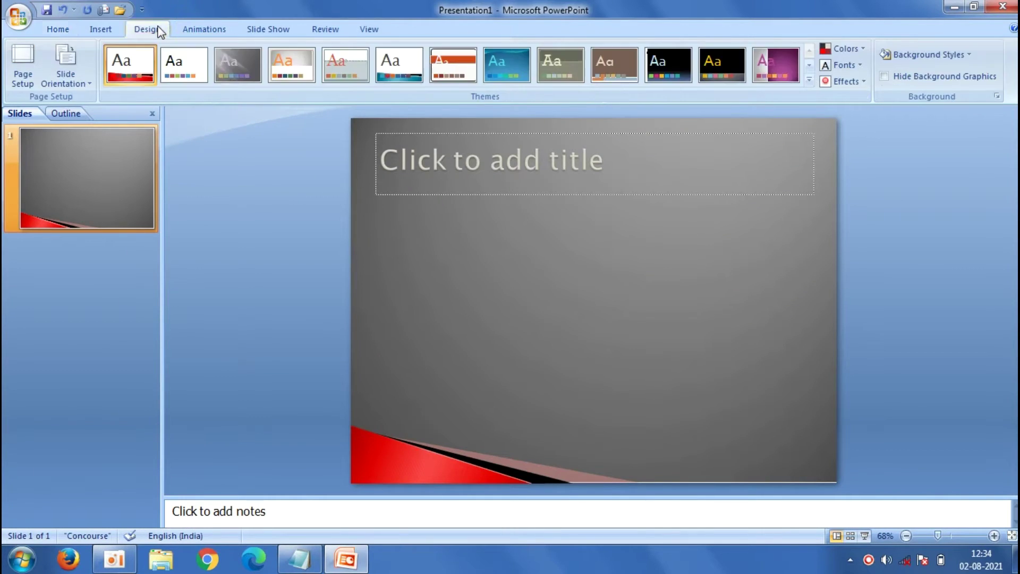
pyautogui.click(951, 53)
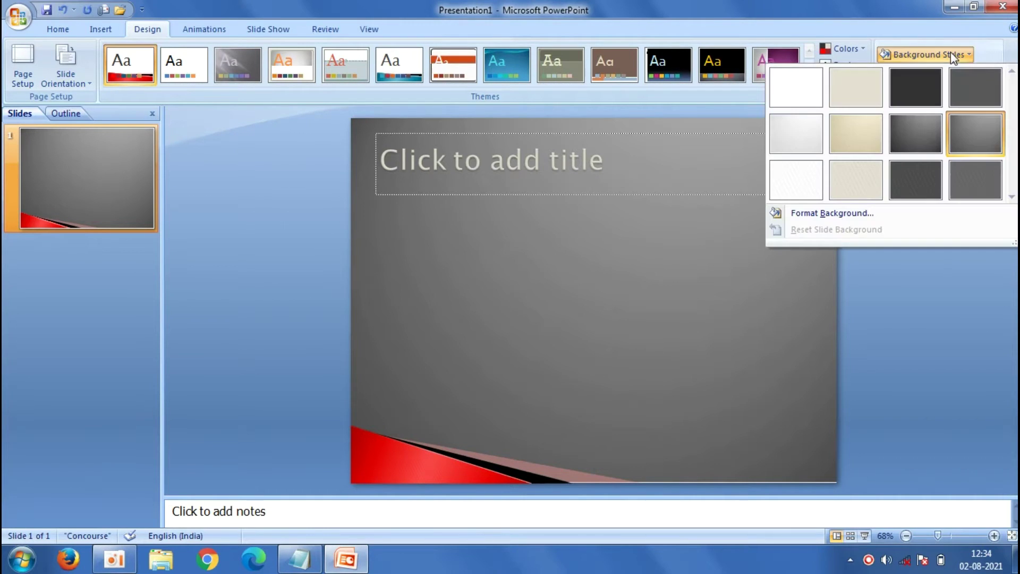
pyautogui.click(804, 98)
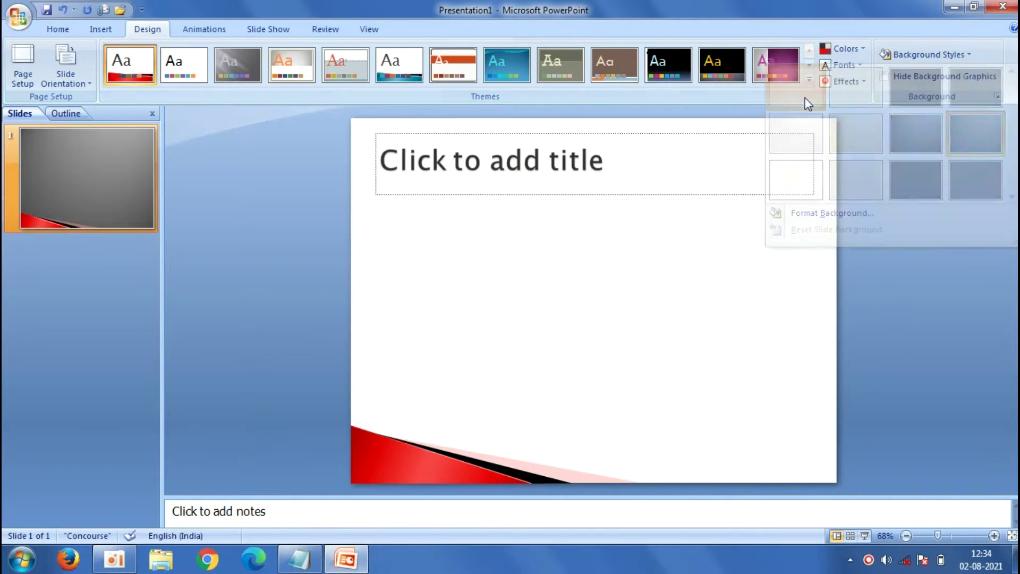
pyautogui.click(651, 157)
# - Centre the title, make its box taller and set the font size to 66
pyautogui.click(73, 31)
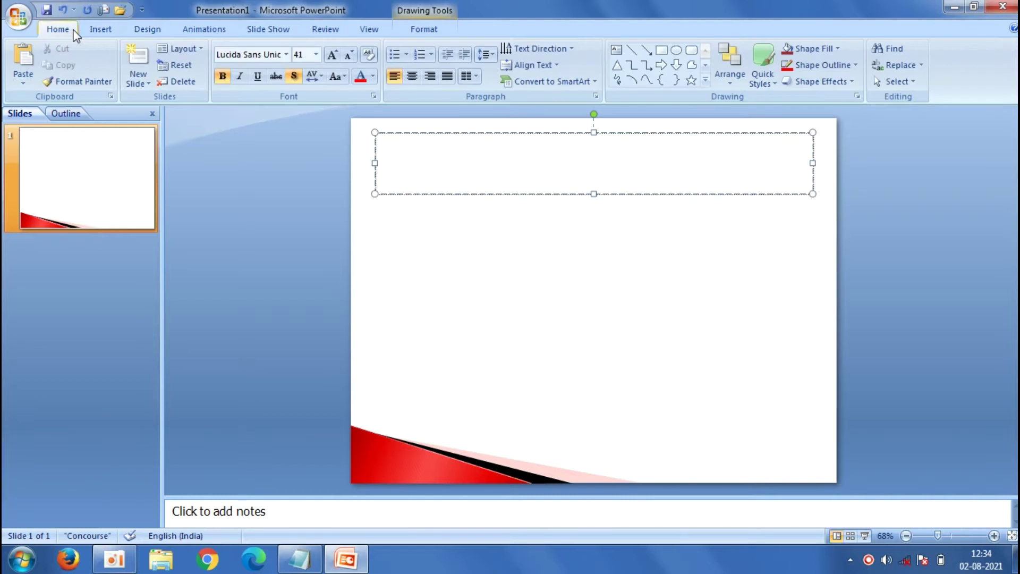
pyautogui.click(412, 77)
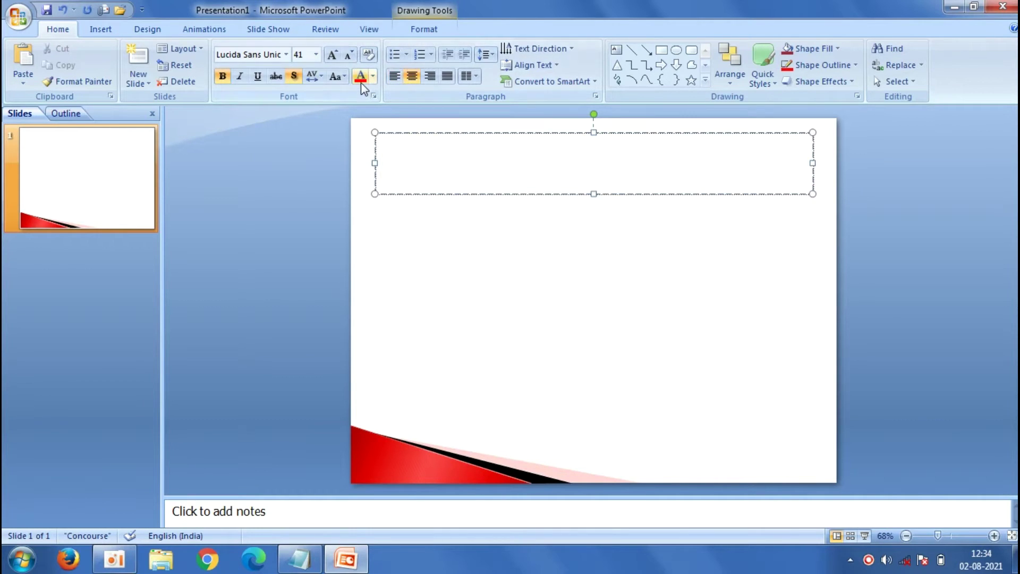
pyautogui.moveTo(594, 196); pyautogui.dragTo(605, 296)
pyautogui.click(607, 219)
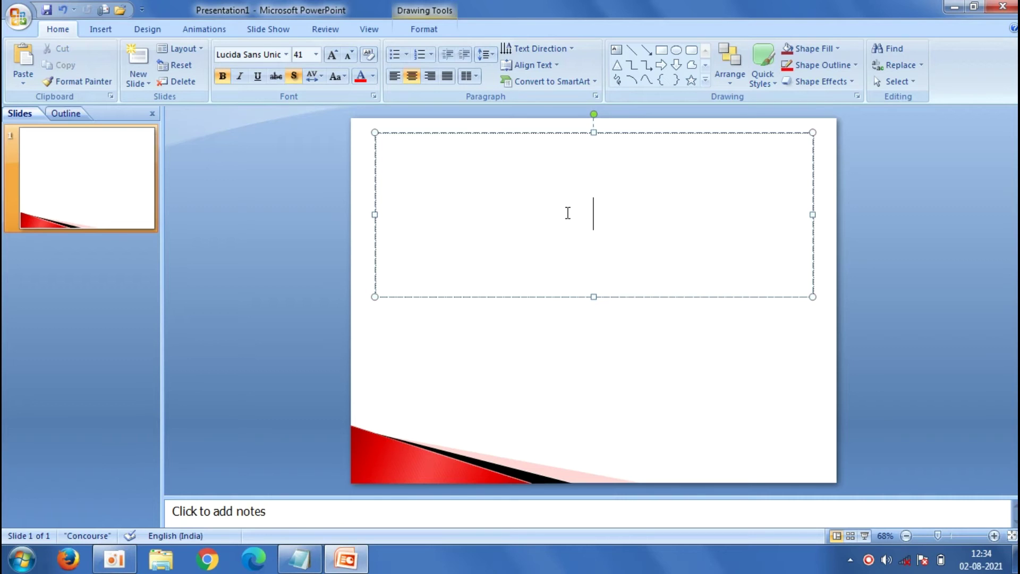
pyautogui.click(317, 55)
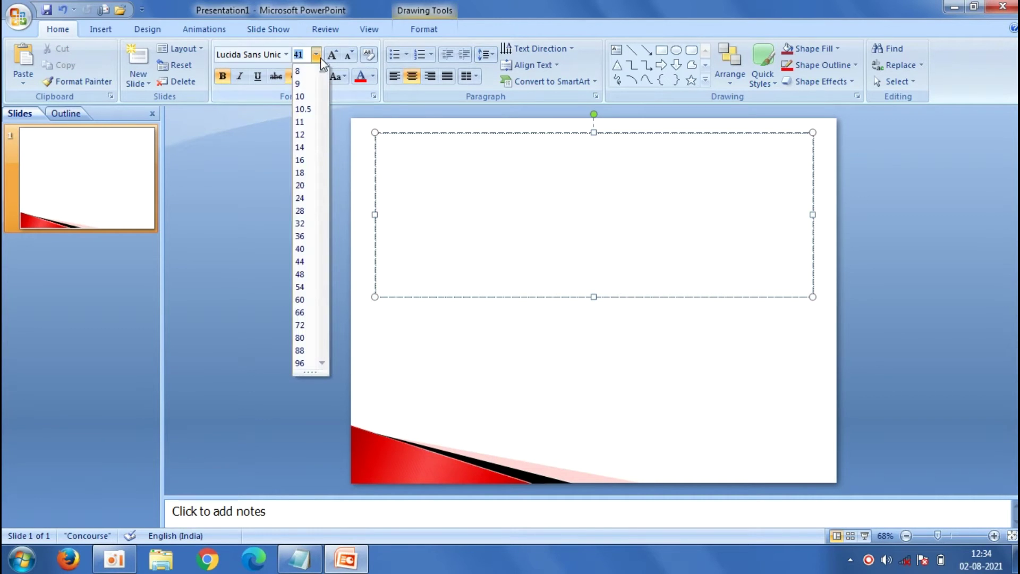
pyautogui.click(300, 312)
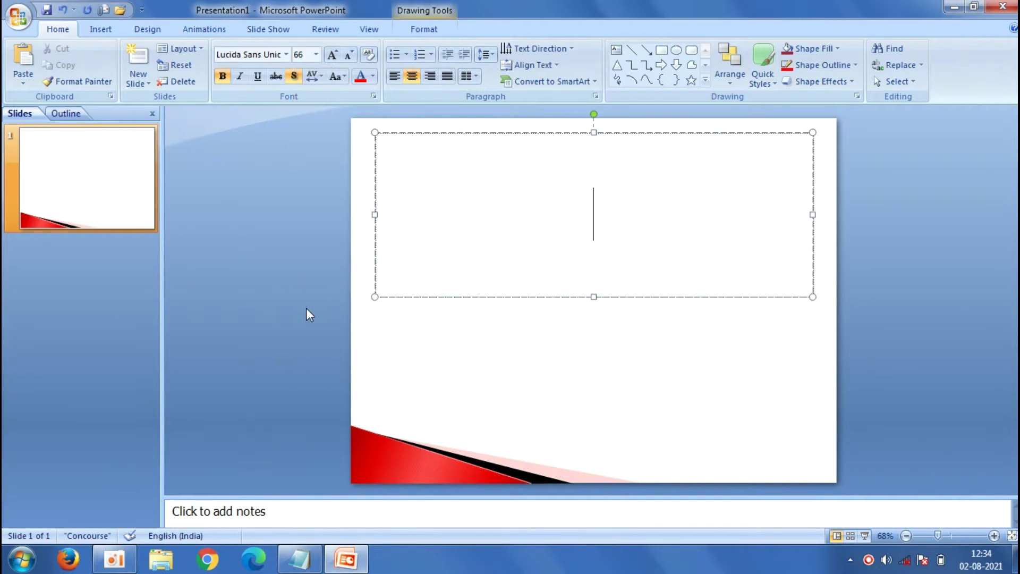
# - Type the title as three lines: JUNK FOOD / AND ITS / HARMFUL EFFECTS
pyautogui.write('JUN')
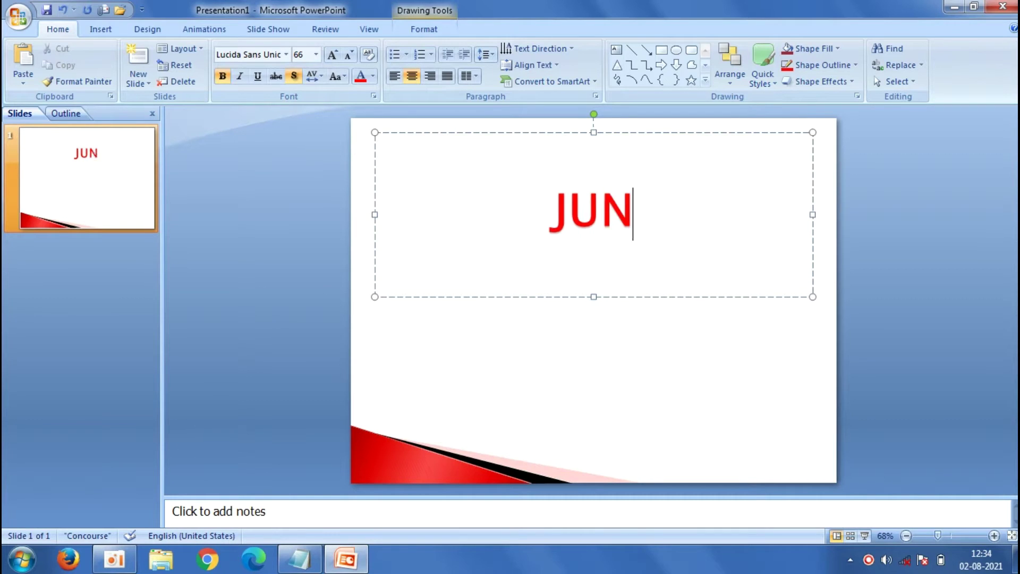
pyautogui.write('K FOO')
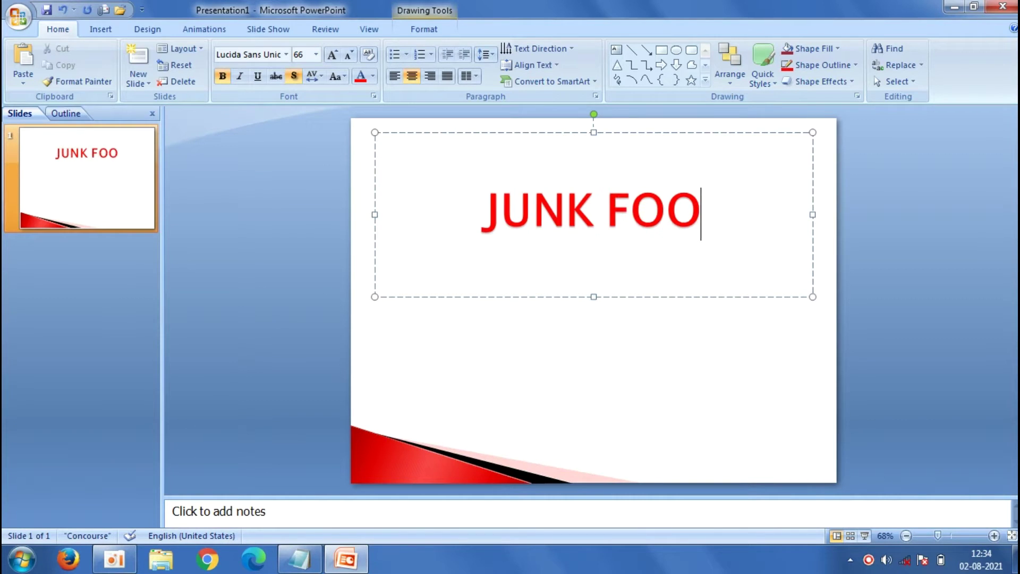
pyautogui.write('D')
pyautogui.press('Return')
pyautogui.write('AN')
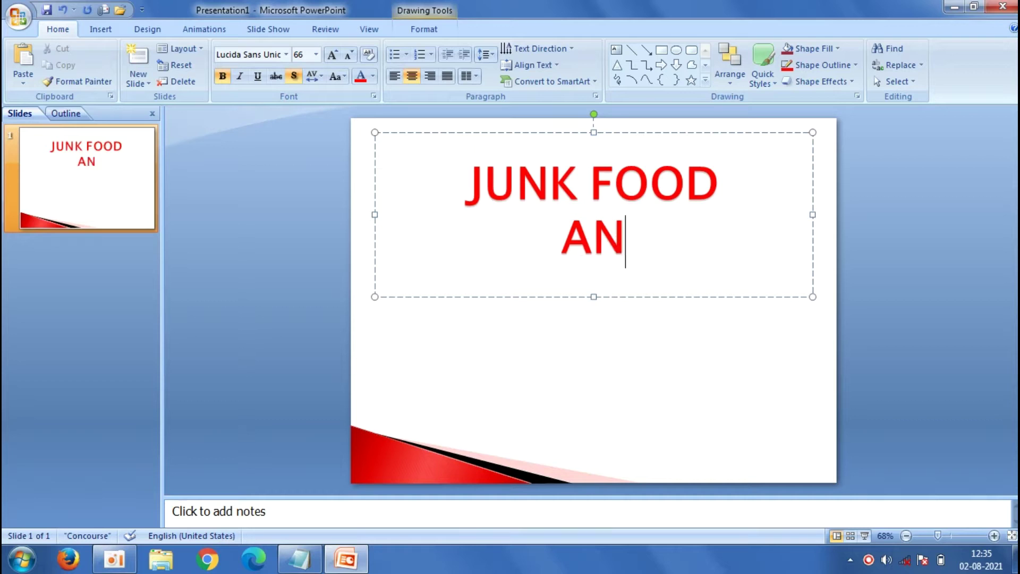
pyautogui.write('D ITS')
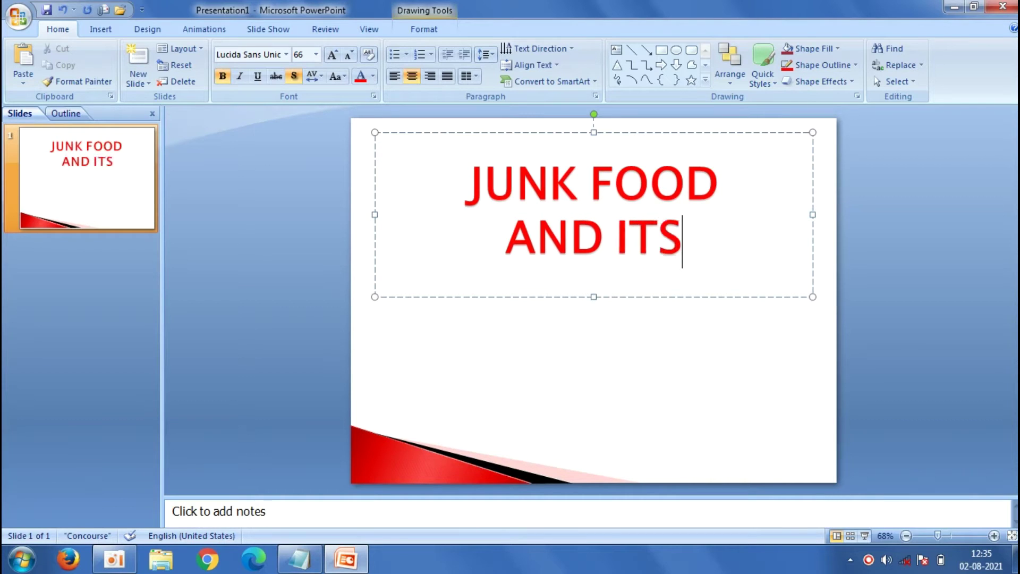
pyautogui.press('Return')
pyautogui.write('HAR')
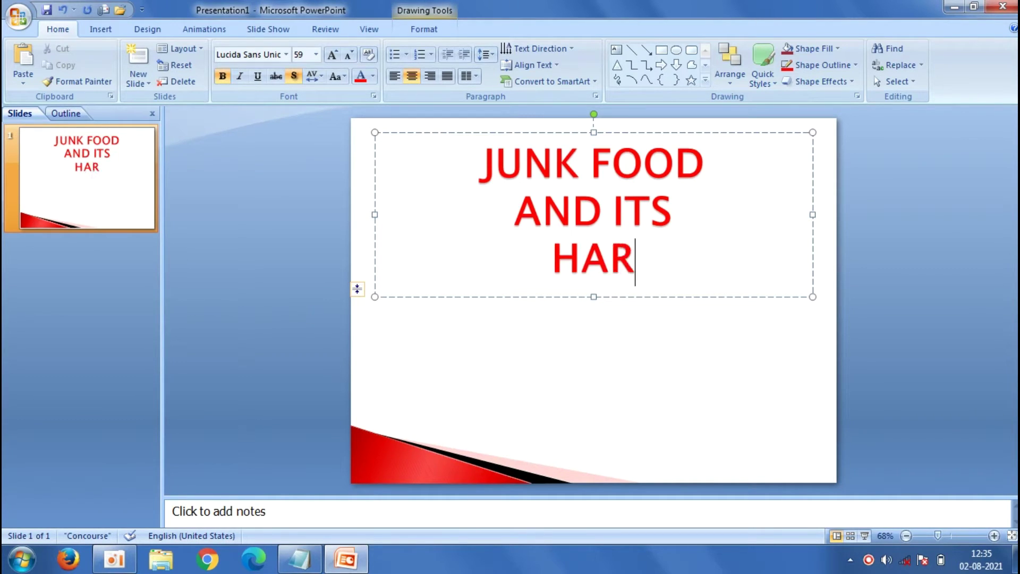
pyautogui.write('MFUL ')
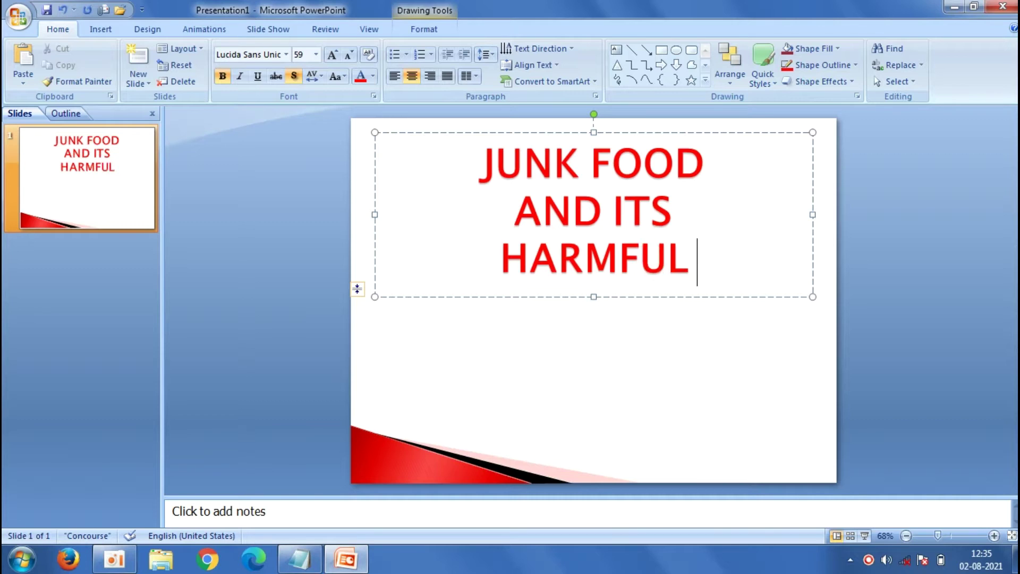
pyautogui.write('EFFEC')
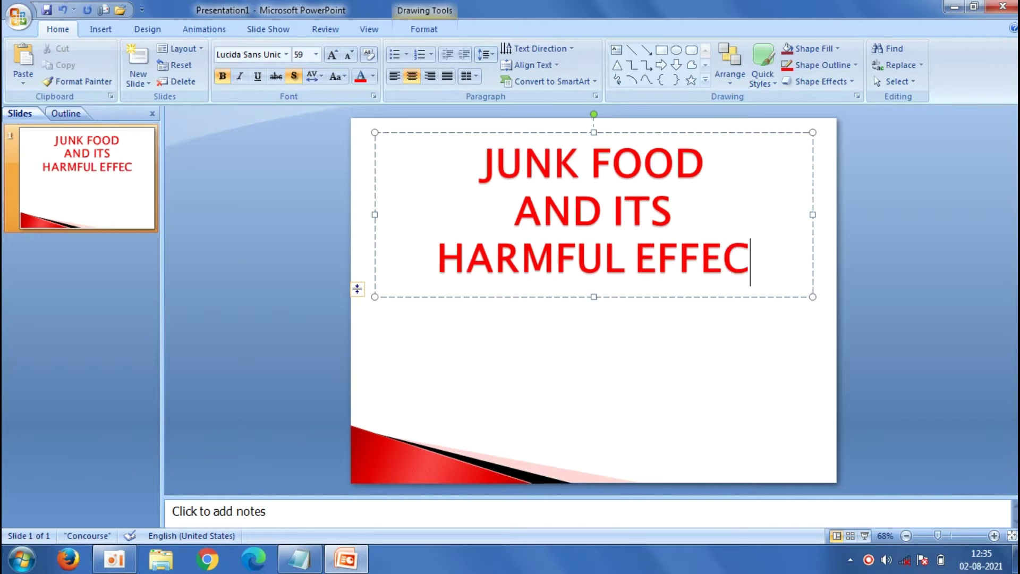
pyautogui.write('TS')
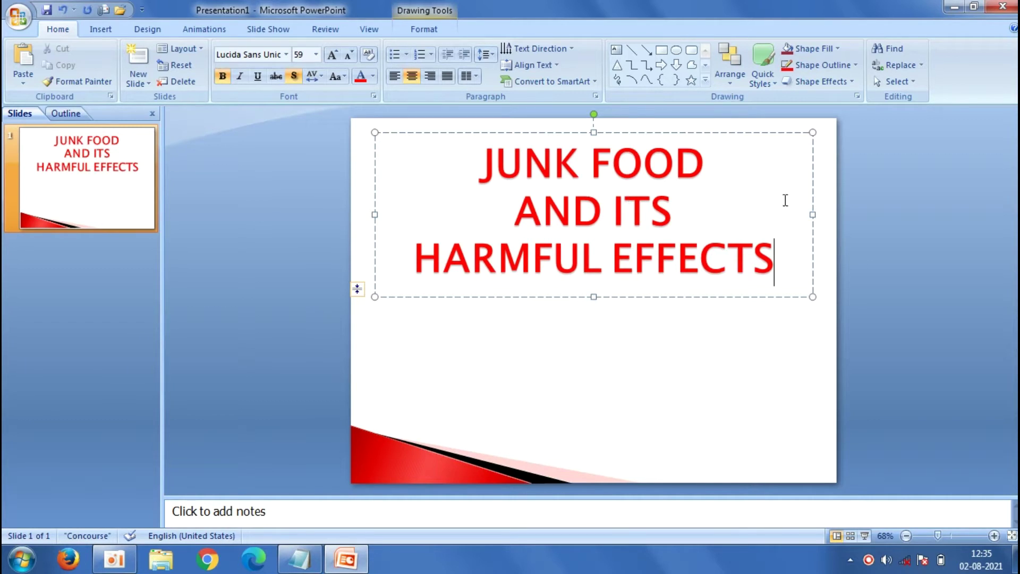
# - Nudge the title box slightly upward on the slide
pyautogui.click(873, 353)
pyautogui.click(674, 202)
pyautogui.moveTo(592, 132)
pyautogui.mouseDown()
pyautogui.moveTo(591, 142)
pyautogui.moveTo(624, 137)
pyautogui.mouseUp()
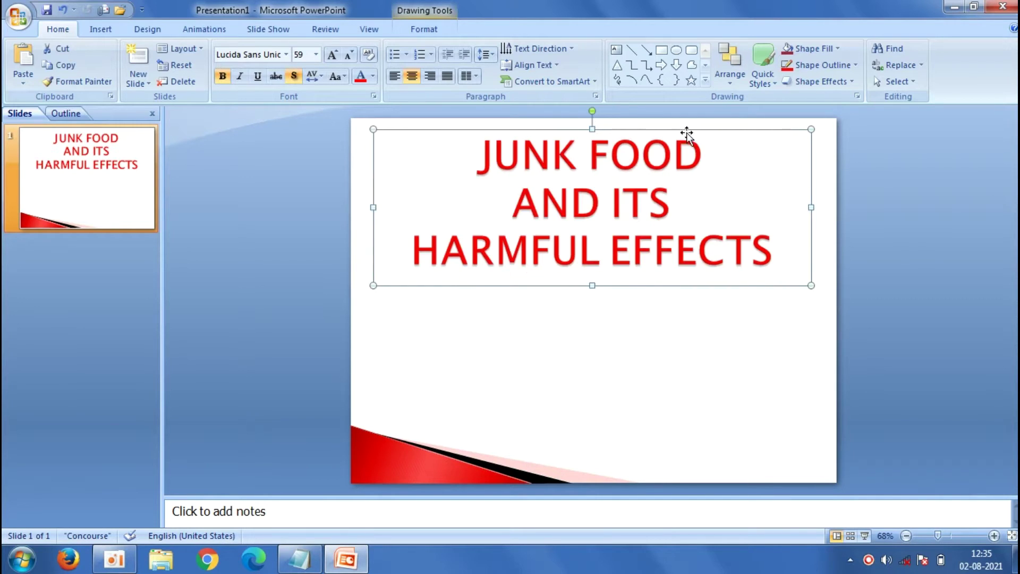
pyautogui.click(925, 242)
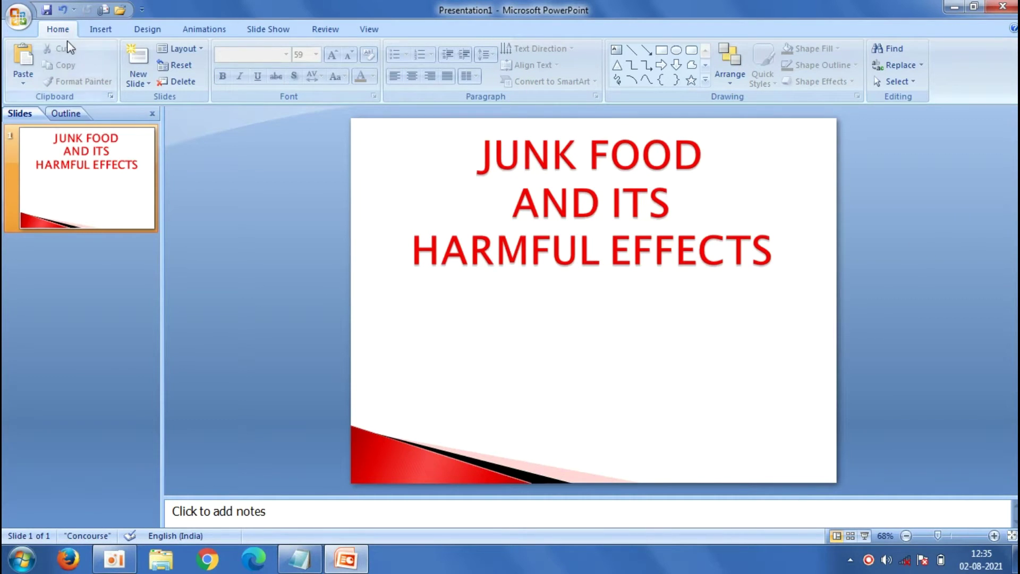
# - Insert the cartoon fries, hot dog and burger characters picture
pyautogui.click(91, 28)
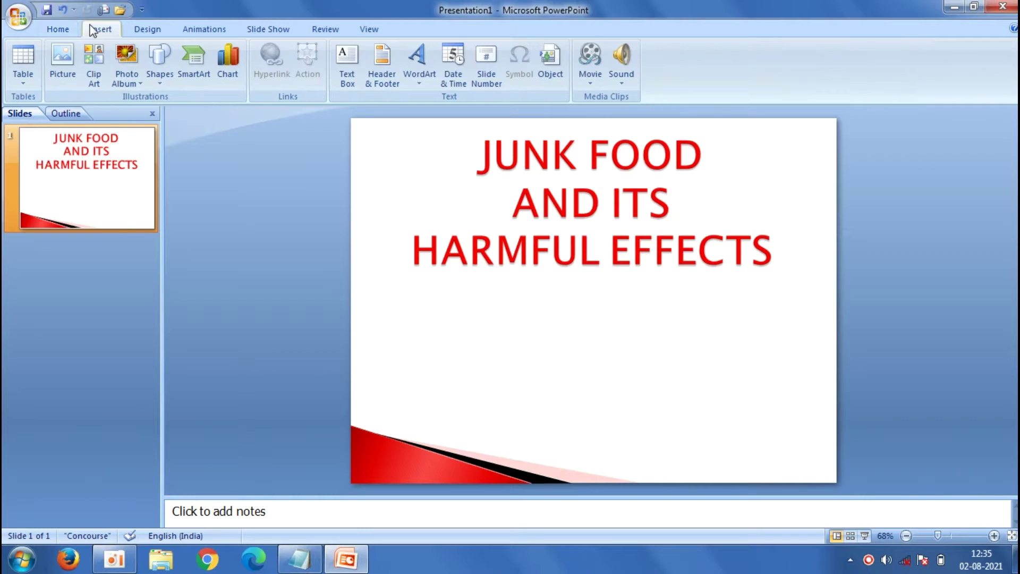
pyautogui.click(68, 54)
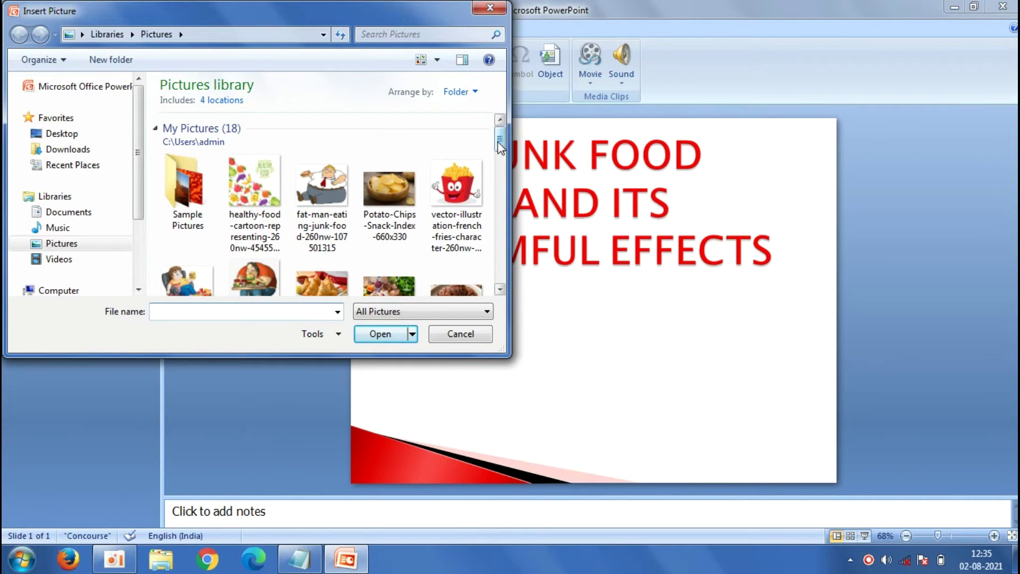
pyautogui.scroll(-2, 351, 151)
pyautogui.scroll(-2, 350, 152)
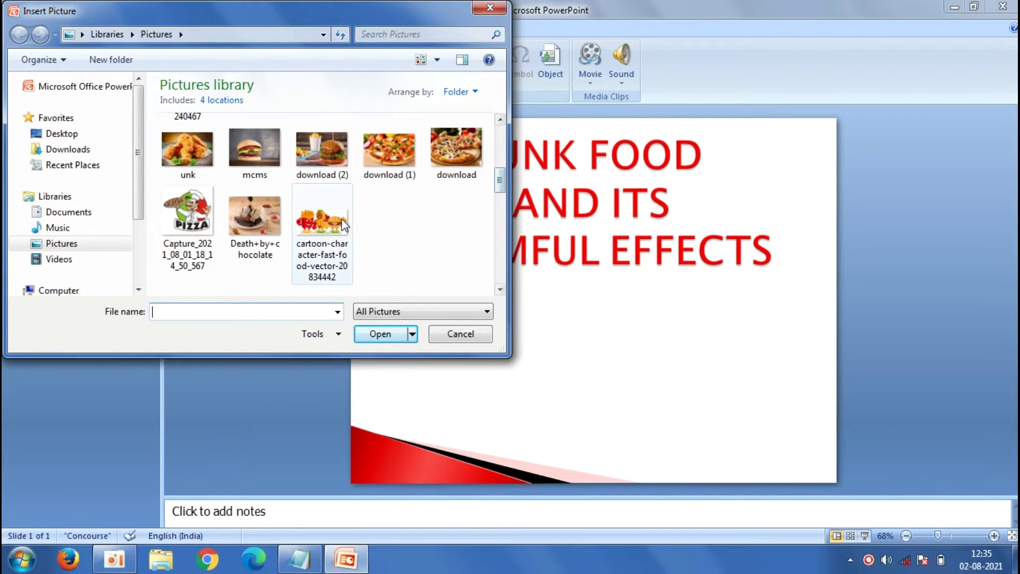
pyautogui.click(322, 220)
pyautogui.click(380, 334)
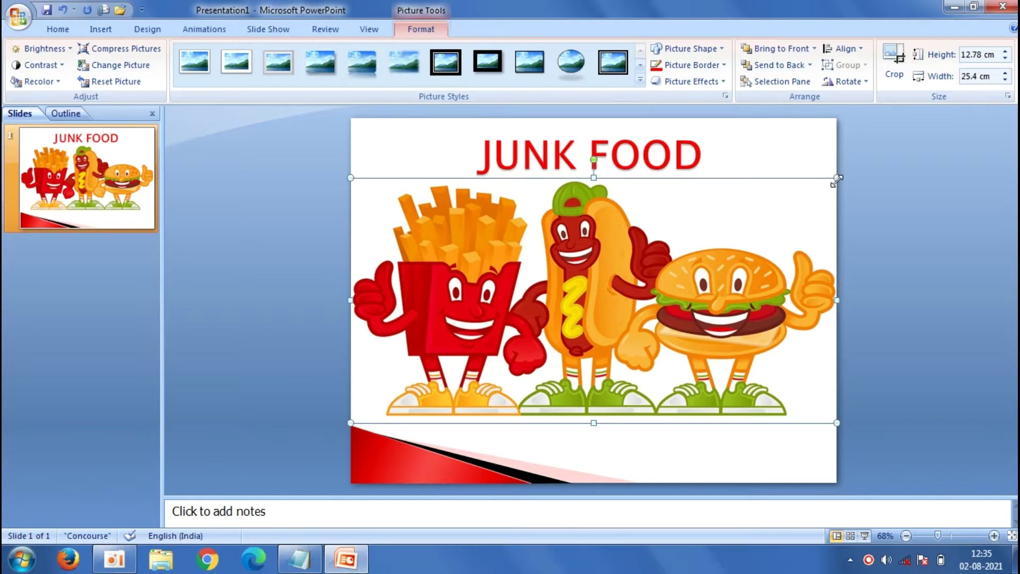
# - Shrink the picture to 7.58 × 15.07 cm and position it under the title
pyautogui.moveTo(836, 180); pyautogui.dragTo(640, 277)
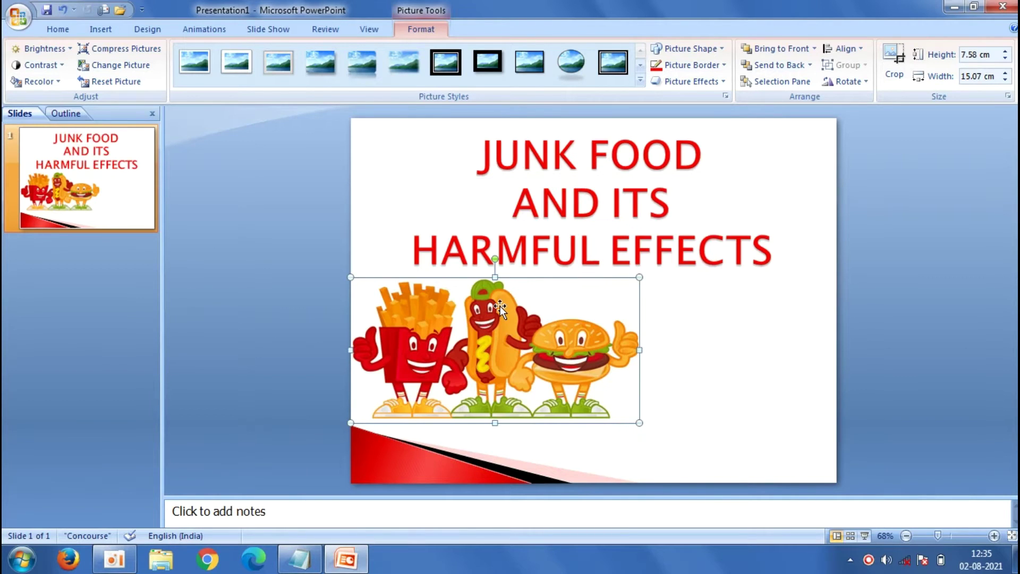
pyautogui.moveTo(500, 306); pyautogui.dragTo(515, 303)
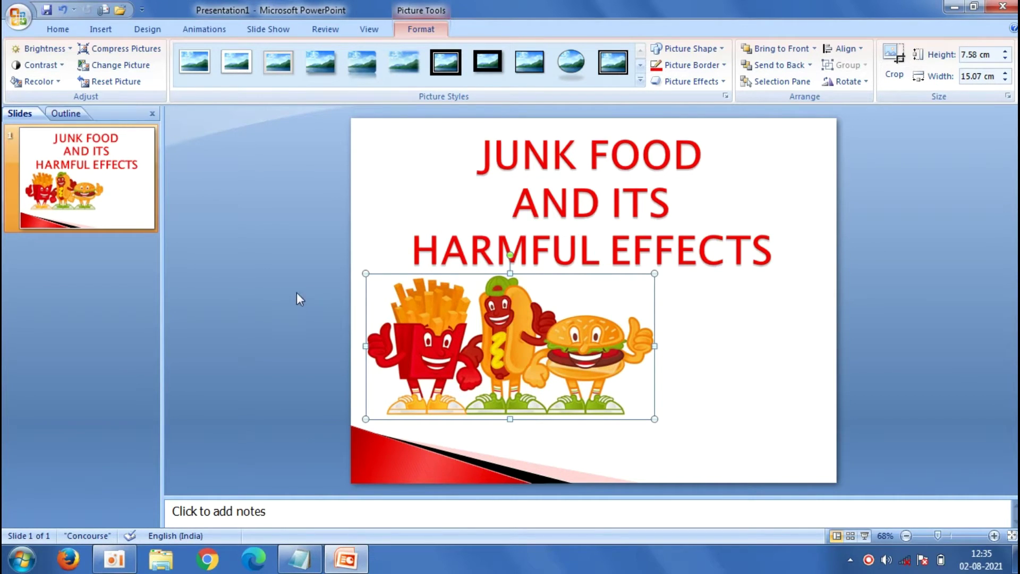
pyautogui.moveTo(447, 331); pyautogui.dragTo(448, 339)
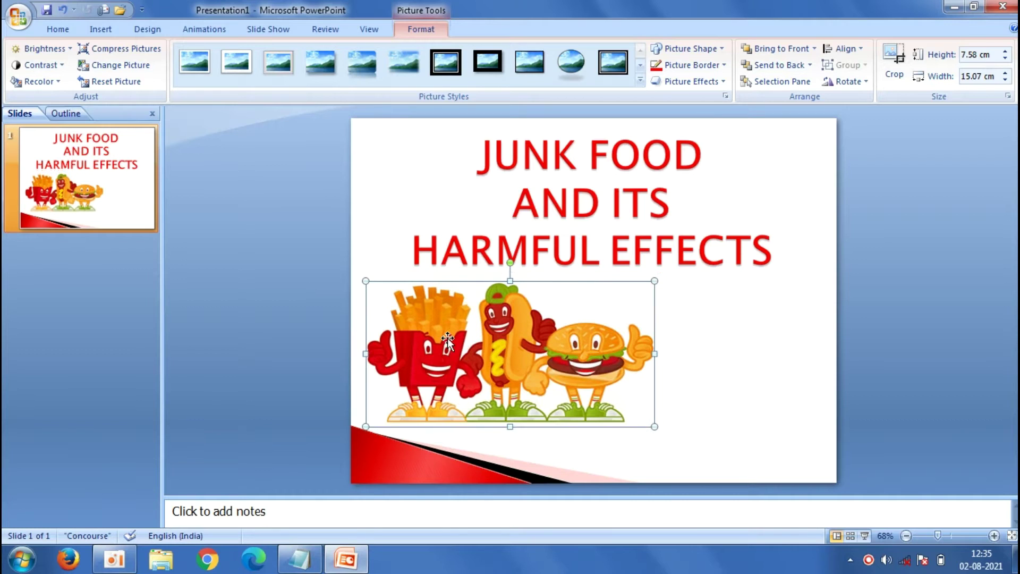
pyautogui.click(266, 289)
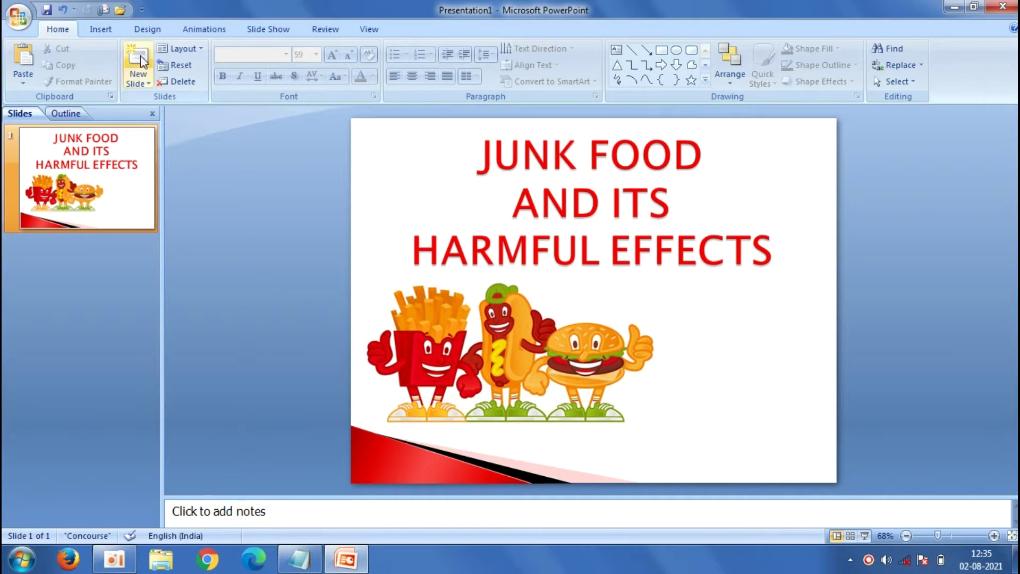
# - Insert the French-fries cartoon image onto the slide
pyautogui.click(102, 29)
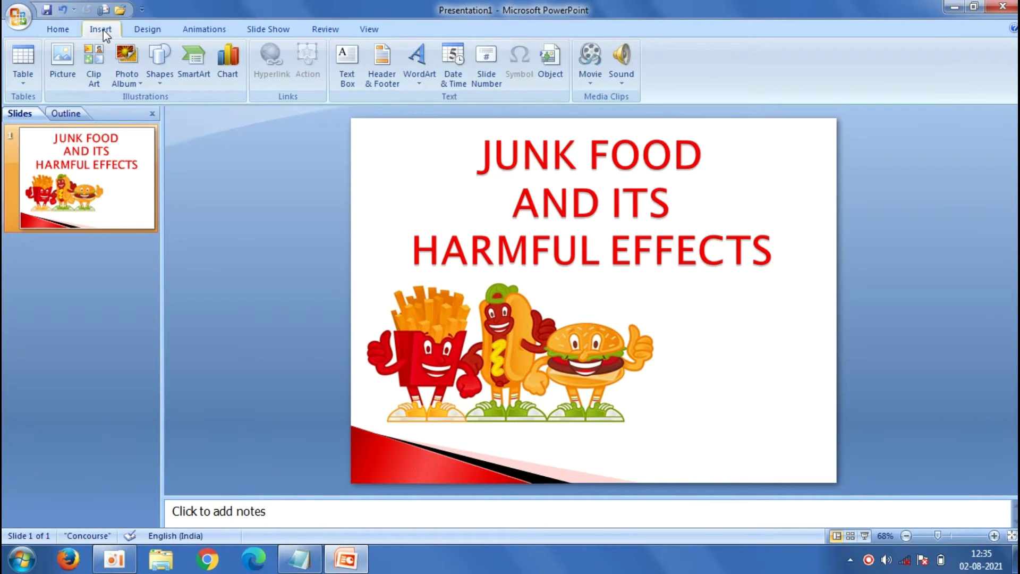
pyautogui.click(71, 51)
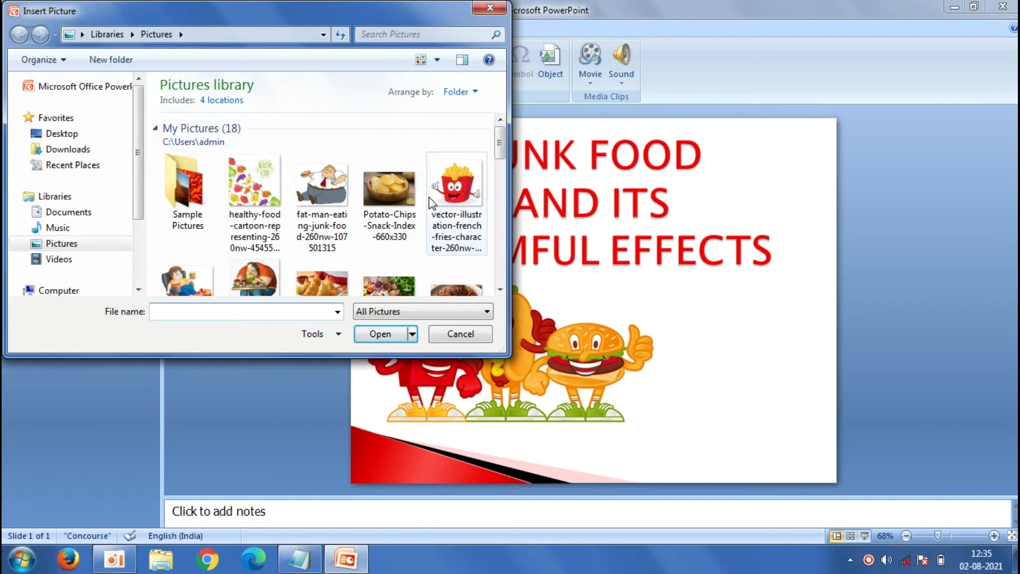
pyautogui.click(456, 186)
pyautogui.click(380, 334)
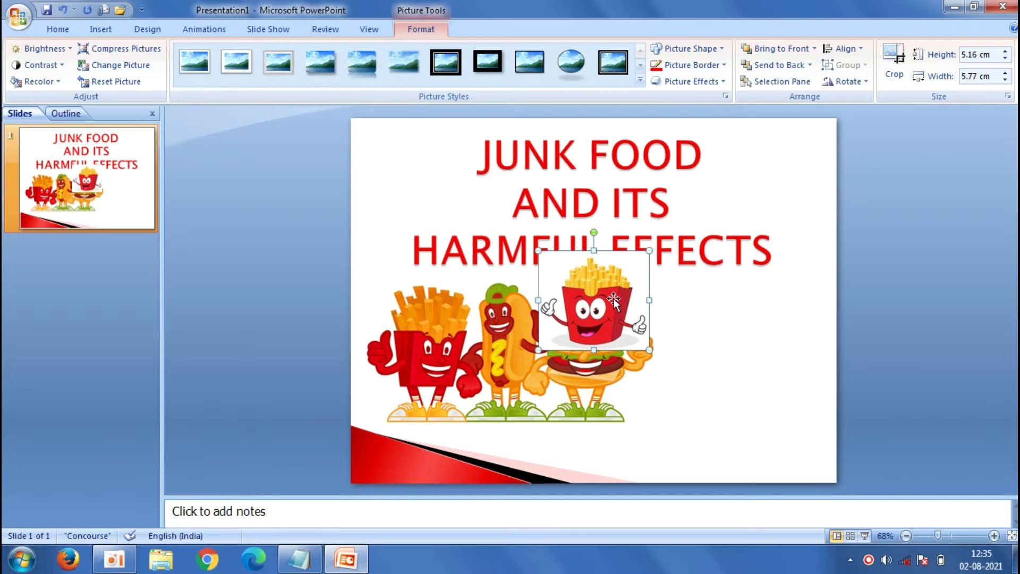
# - Resize the fries picture to 3.29 × 3.67 cm in the bottom-right corner, tilted about 30°
pyautogui.moveTo(538, 247)
pyautogui.mouseDown()
pyautogui.moveTo(589, 296)
pyautogui.moveTo(678, 439)
pyautogui.mouseUp()
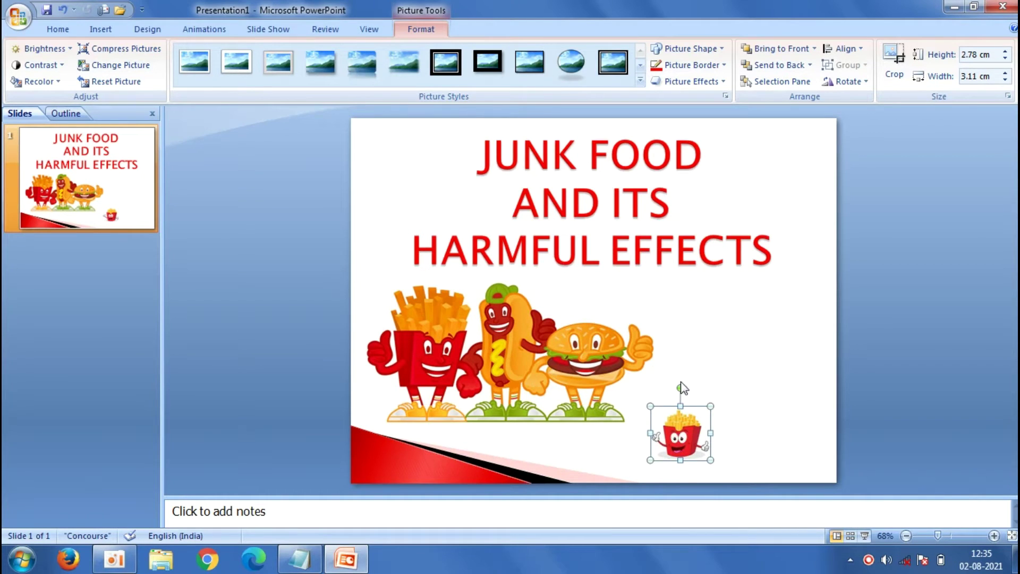
pyautogui.moveTo(681, 384); pyautogui.dragTo(712, 387)
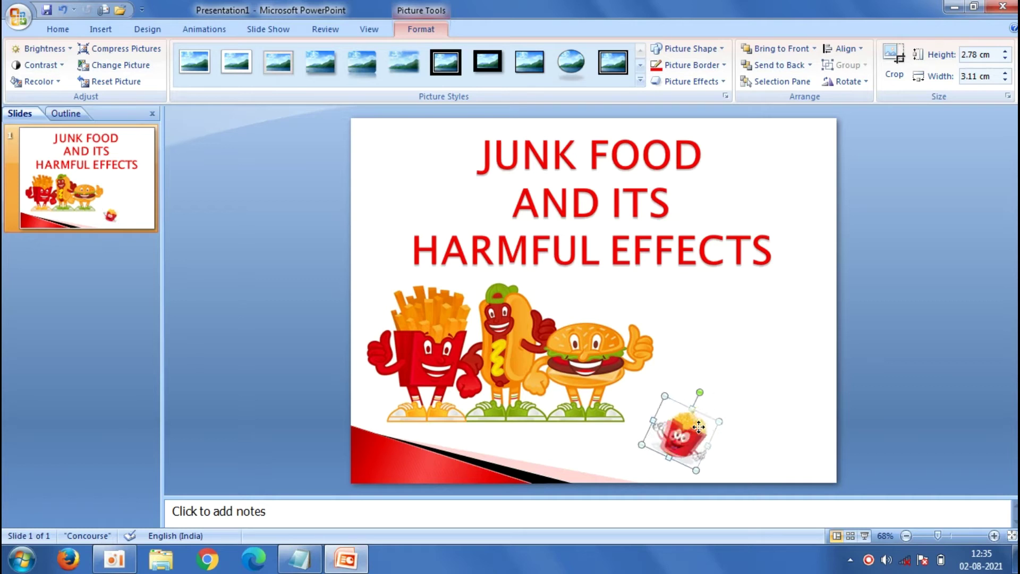
pyautogui.moveTo(709, 464); pyautogui.dragTo(718, 471)
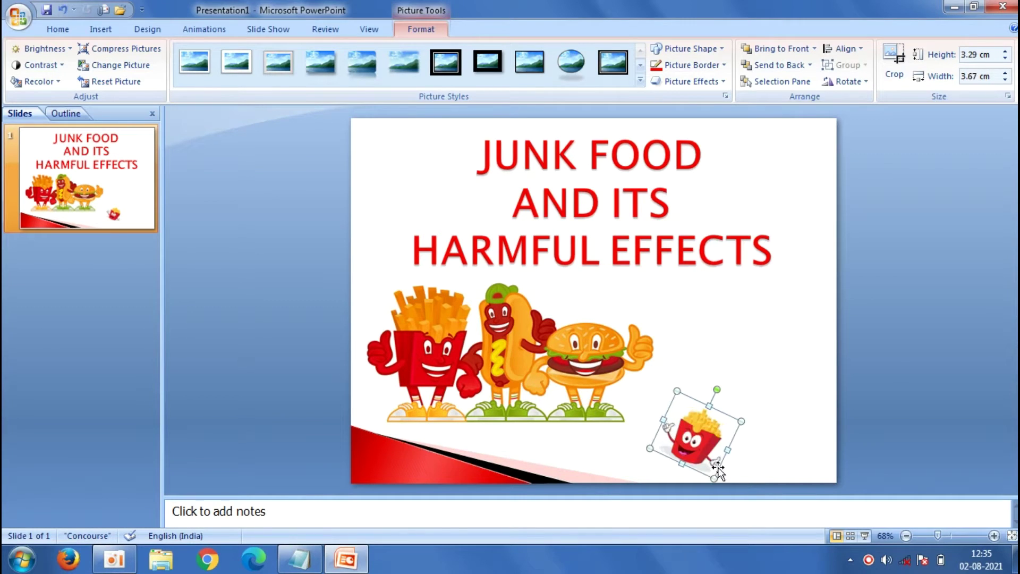
pyautogui.click(299, 344)
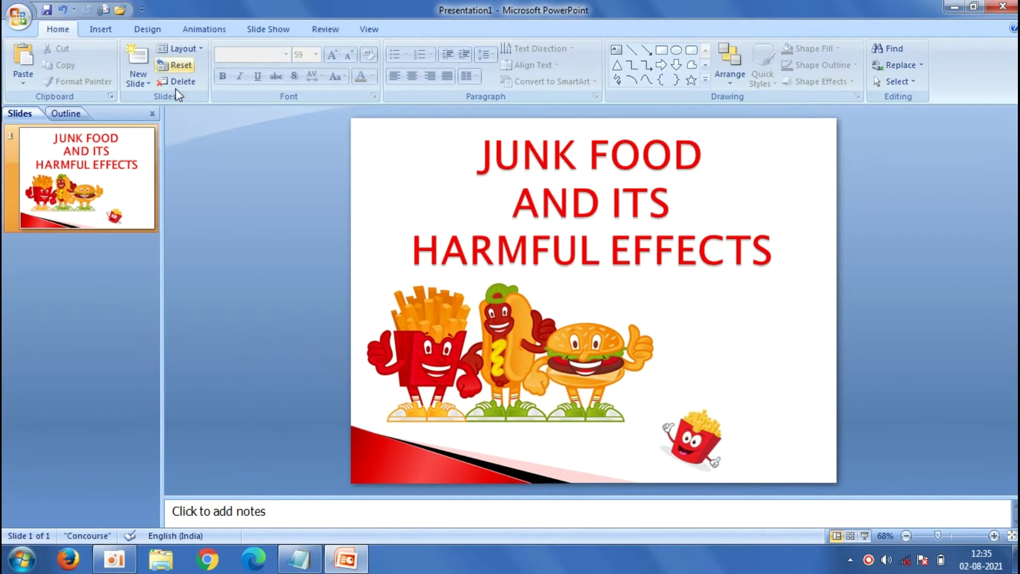
# - Insert the image of a boy eating junk food
pyautogui.click(96, 32)
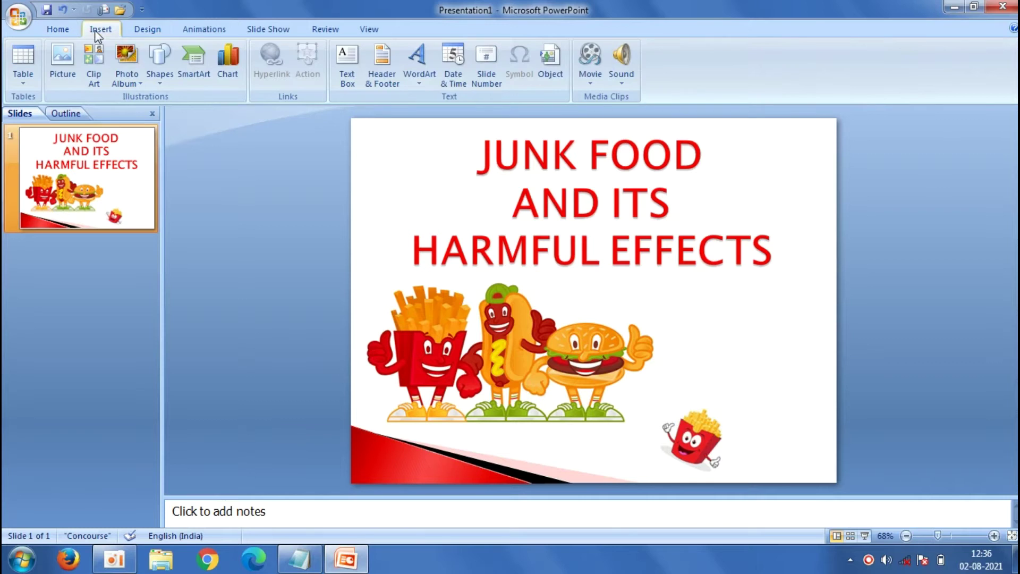
pyautogui.click(66, 55)
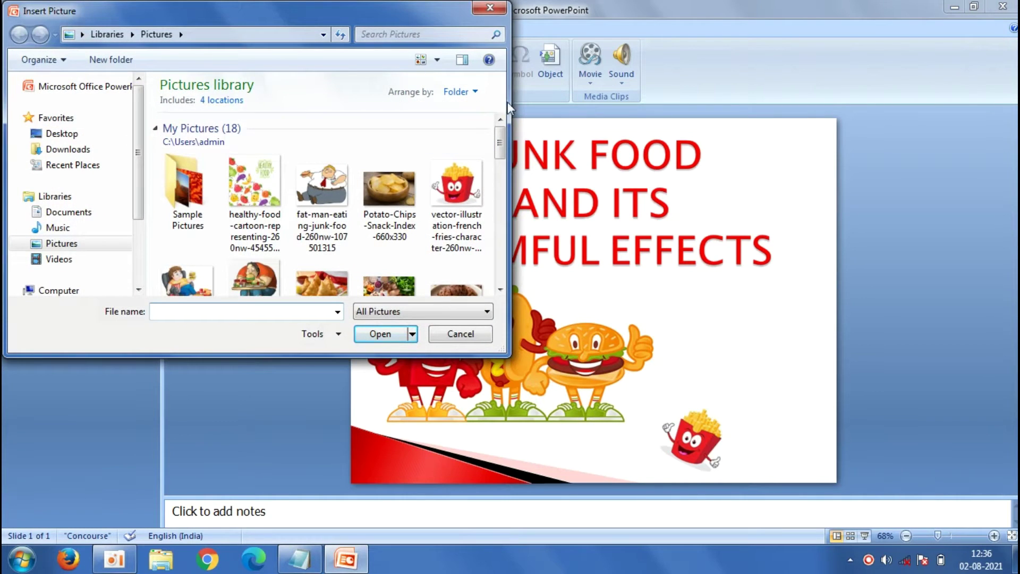
pyautogui.scroll(-2, 319, 186)
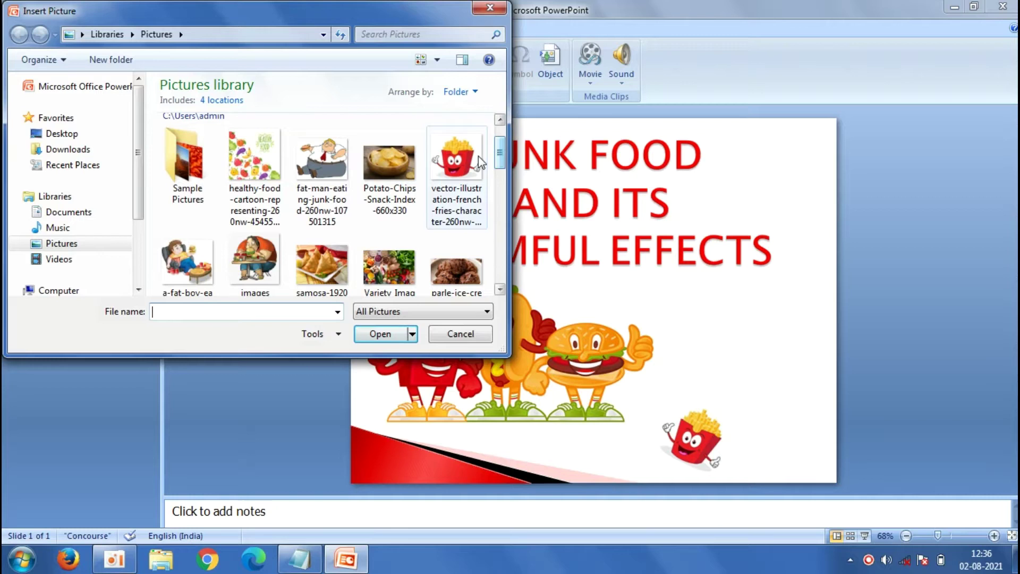
pyautogui.click(199, 246)
pyautogui.click(387, 337)
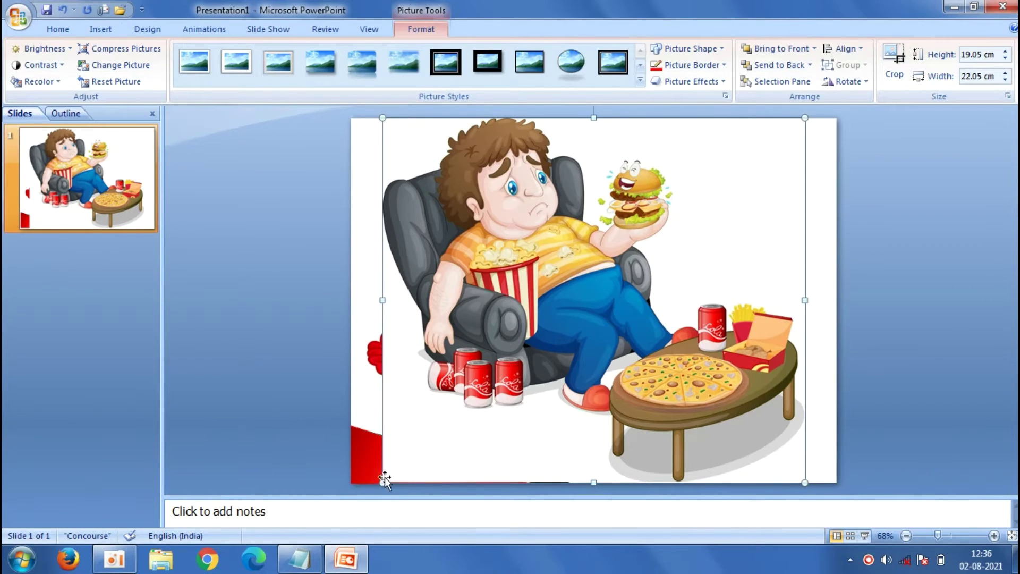
# - Shrink the boy picture, place it below EFFECTS on the right, tilted about 10°
pyautogui.moveTo(381, 480); pyautogui.dragTo(679, 184)
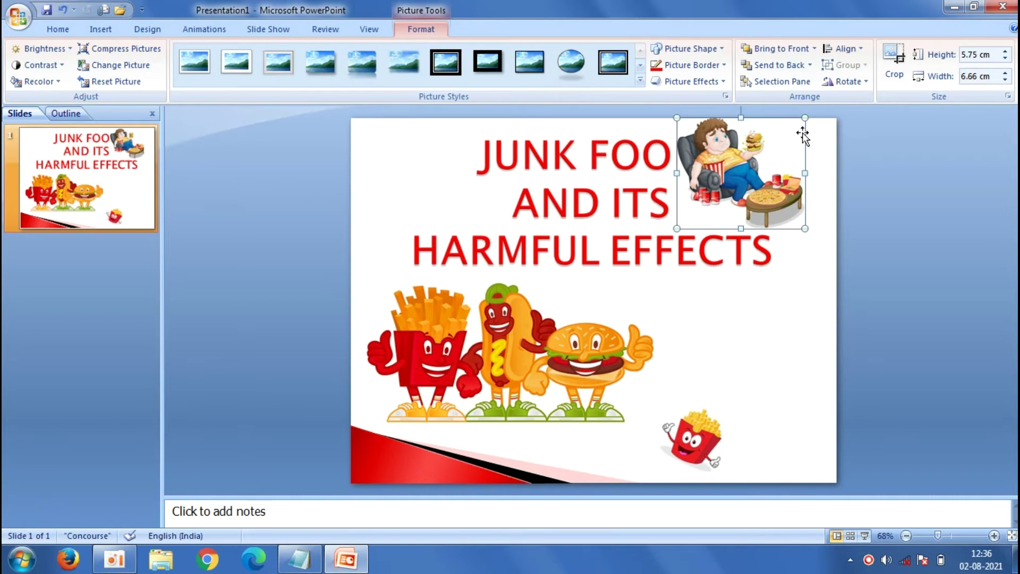
pyautogui.moveTo(806, 118); pyautogui.dragTo(765, 152)
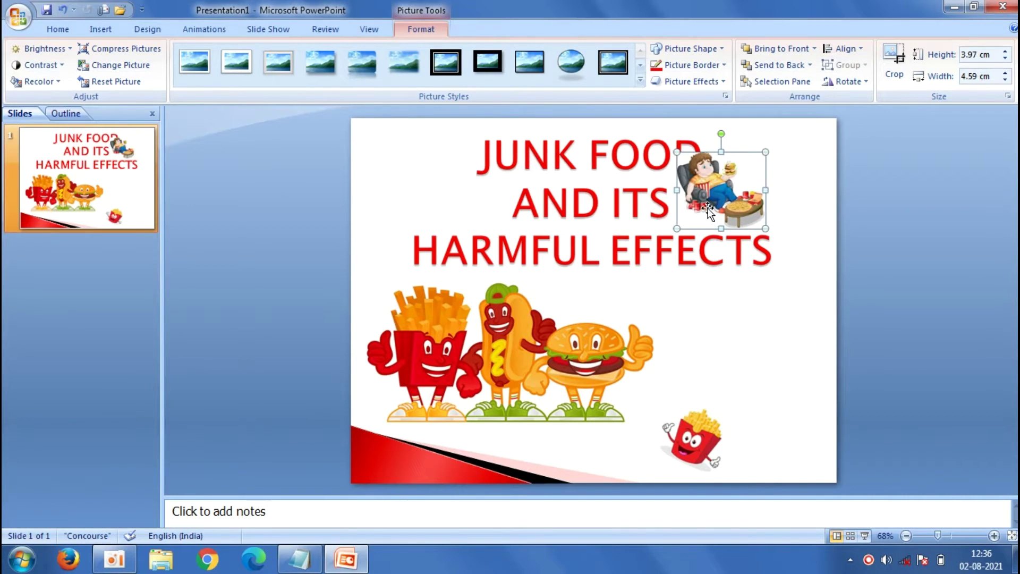
pyautogui.moveTo(727, 191); pyautogui.dragTo(780, 313)
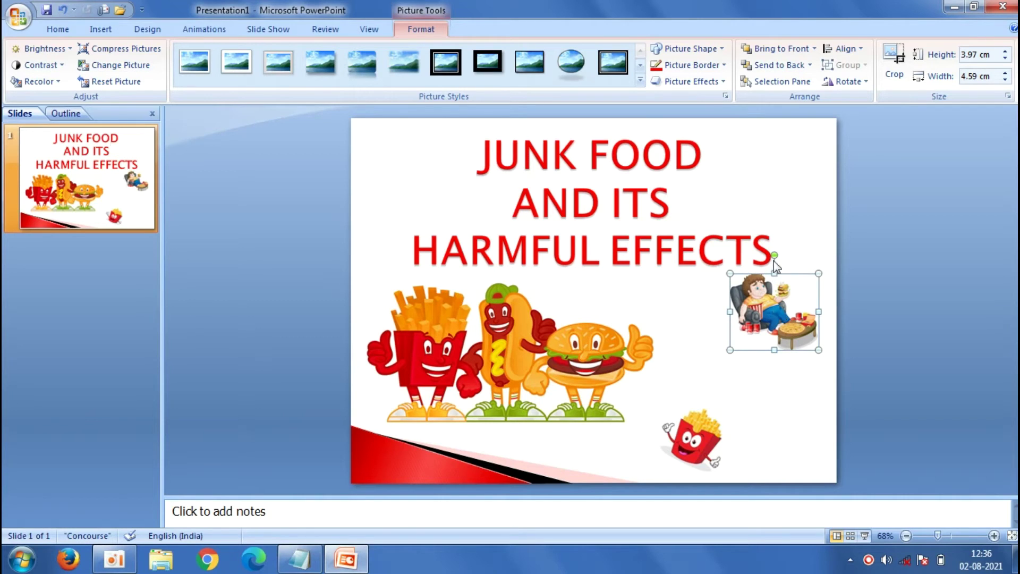
pyautogui.moveTo(775, 256); pyautogui.dragTo(791, 254)
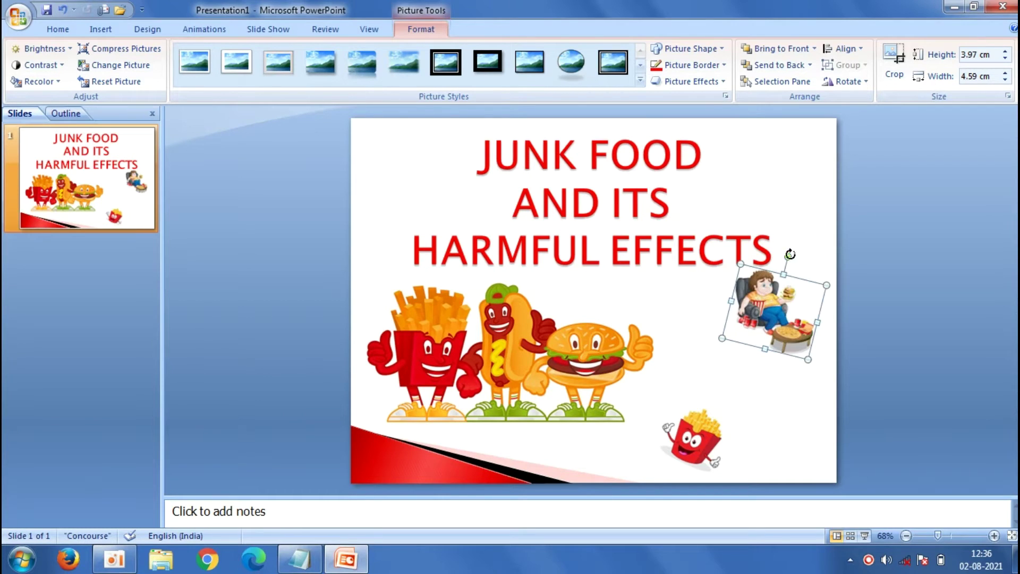
pyautogui.moveTo(783, 306); pyautogui.dragTo(787, 318)
pyautogui.click(910, 314)
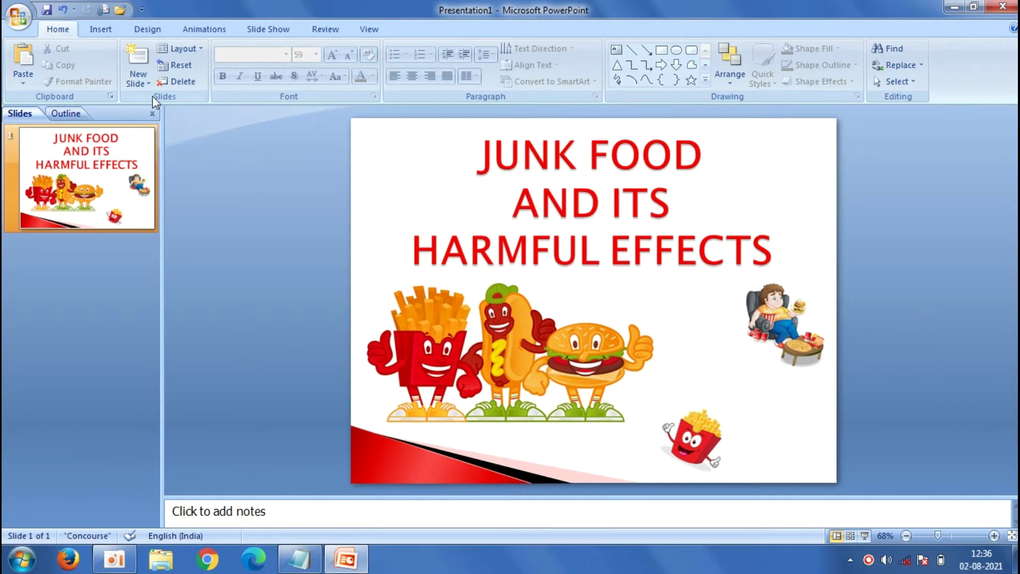
# - Add a new Title and Content slide
pyautogui.click(139, 85)
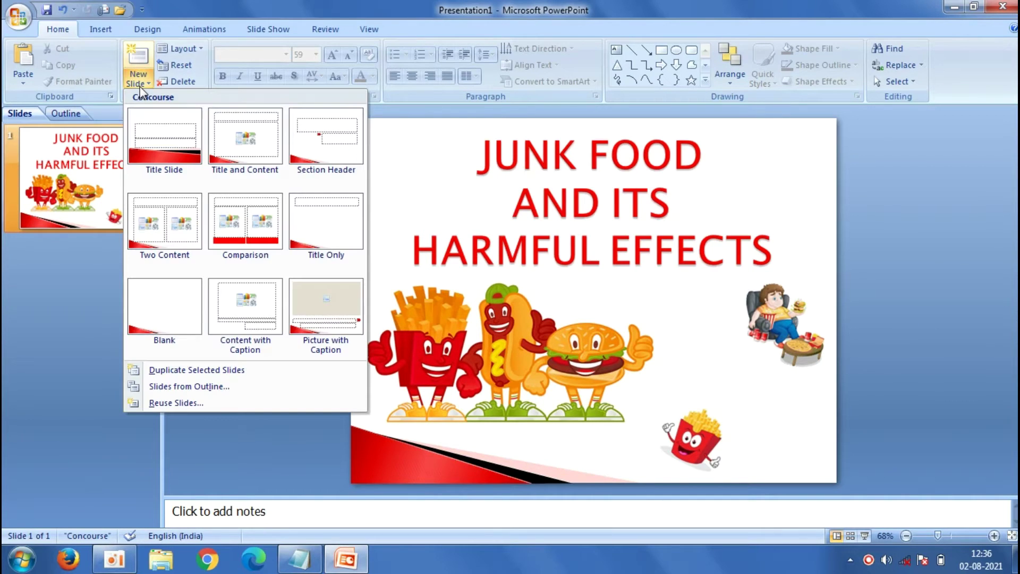
pyautogui.click(234, 144)
pyautogui.click(436, 146)
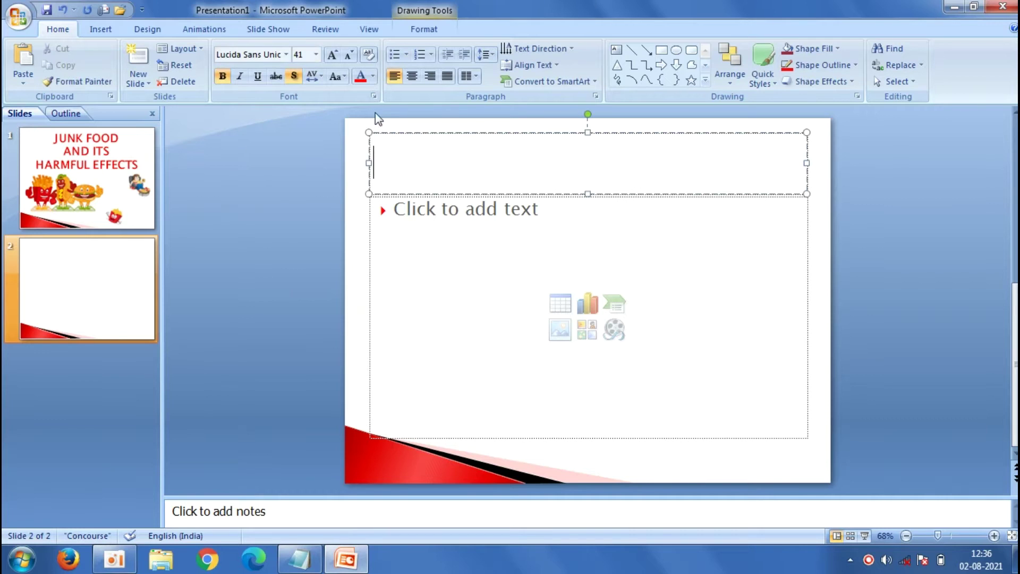
# - Copy 'What is junk food?' from Notepad and paste it as the slide title
pyautogui.click(300, 558)
pyautogui.moveTo(195, 113); pyautogui.dragTo(21, 109)
pyautogui.rightClick(38, 109)
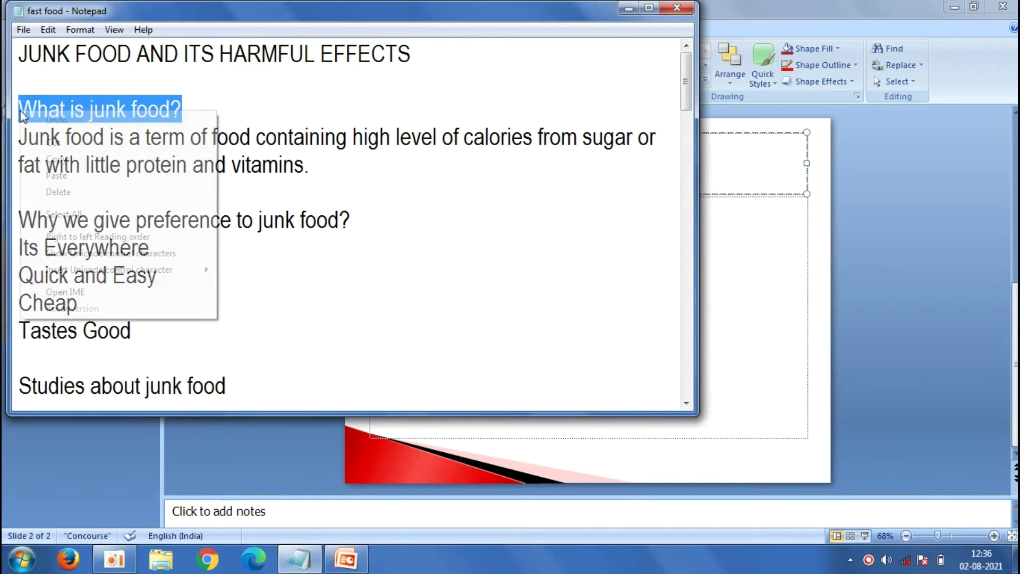
pyautogui.click(68, 158)
pyautogui.click(186, 434)
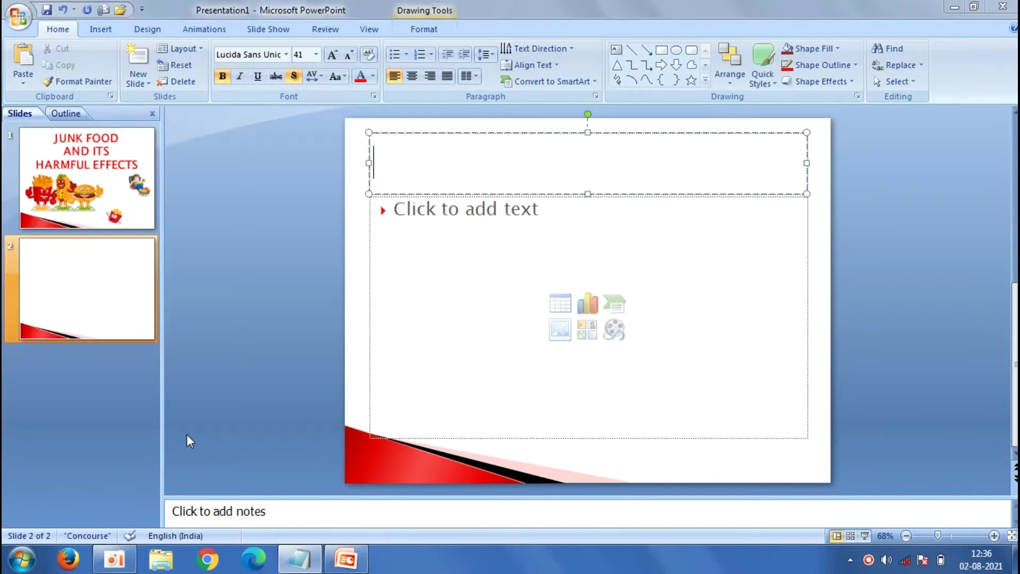
pyautogui.click(399, 188)
pyautogui.rightClick(413, 177)
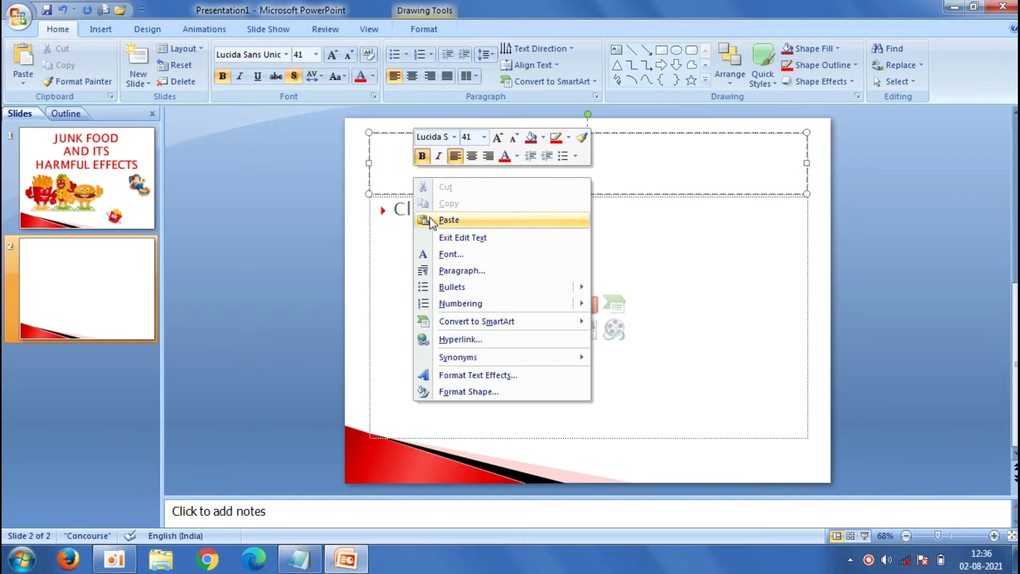
pyautogui.click(431, 219)
pyautogui.click(420, 222)
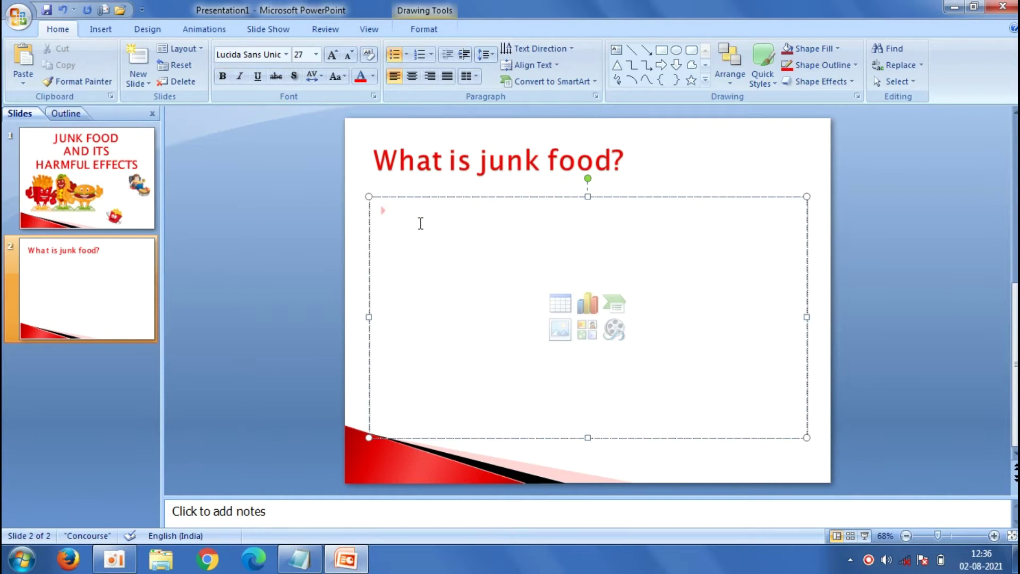
pyautogui.click(299, 559)
# - Copy the junk food definition paragraph from Notepad into the slide body
pyautogui.moveTo(320, 171); pyautogui.dragTo(20, 139)
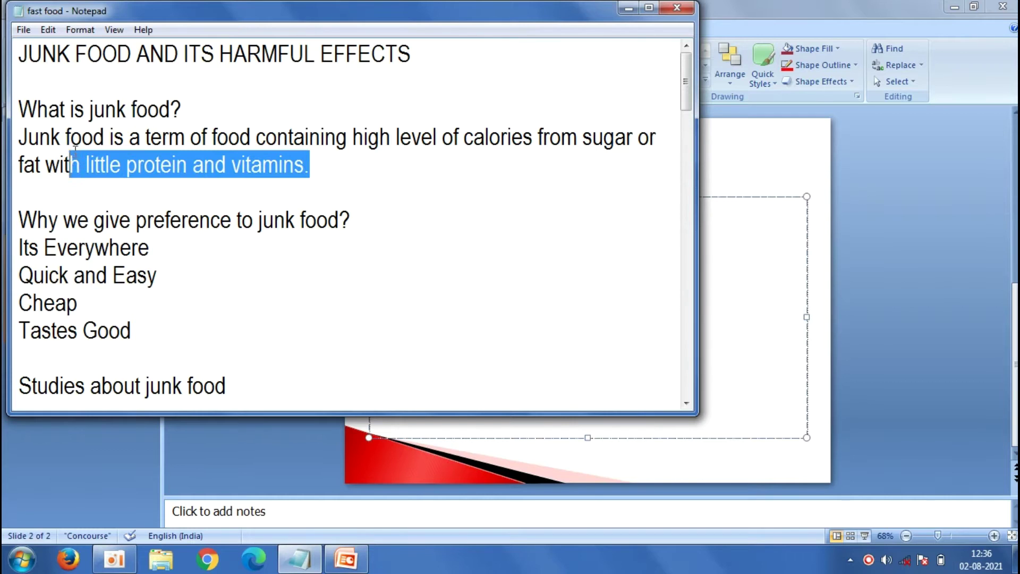
pyautogui.rightClick(22, 142)
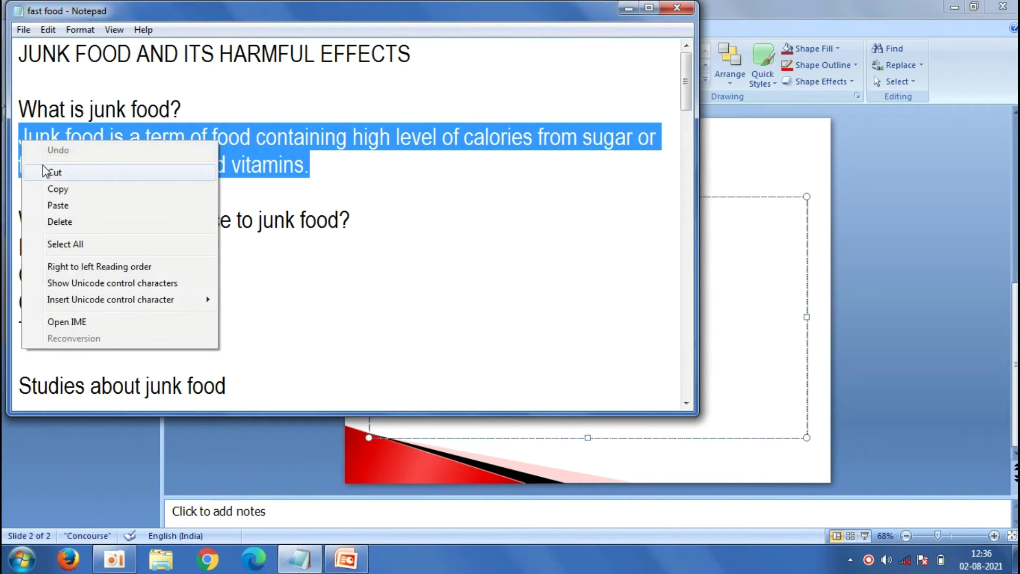
pyautogui.click(56, 189)
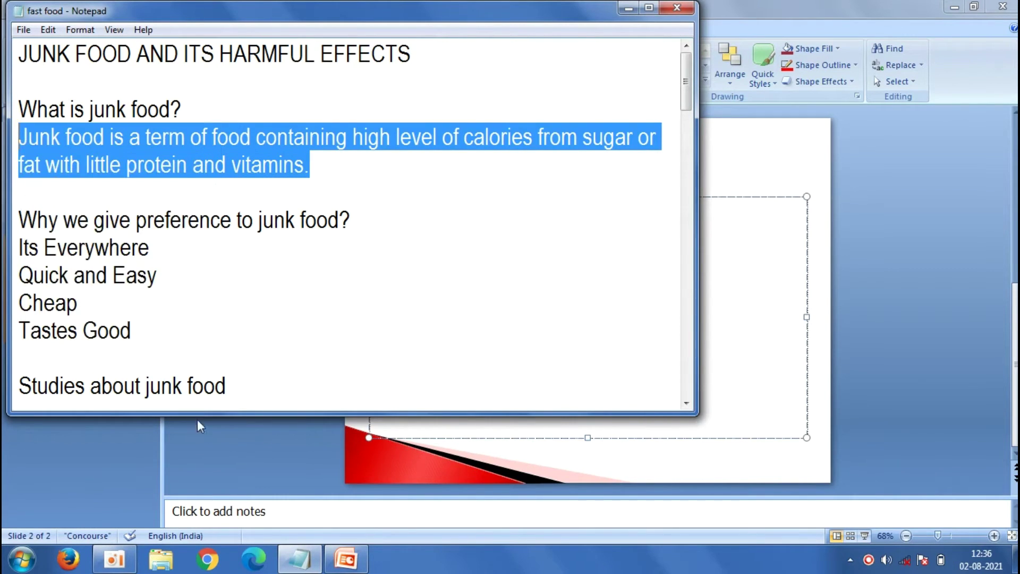
pyautogui.click(209, 439)
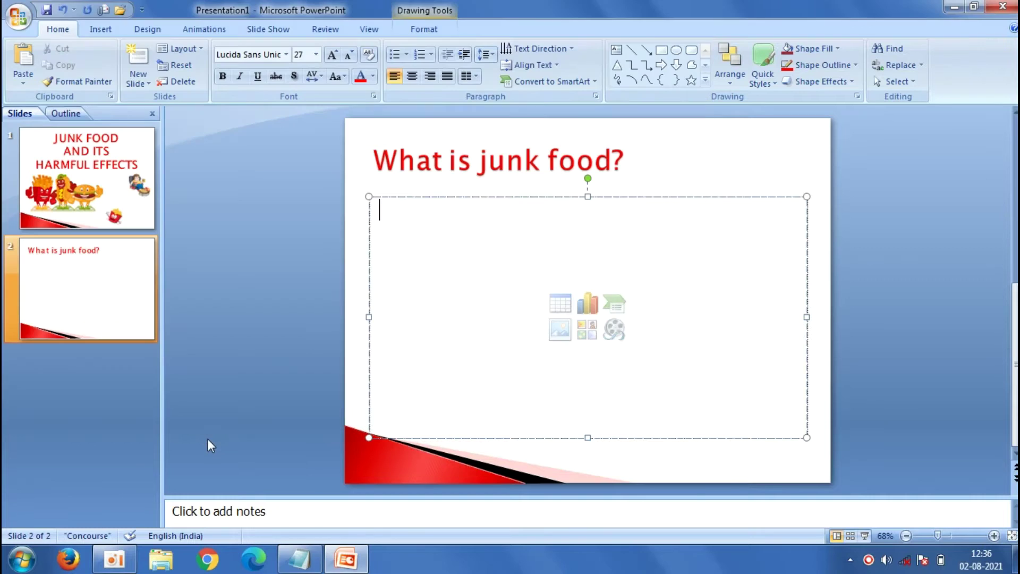
pyautogui.rightClick(413, 214)
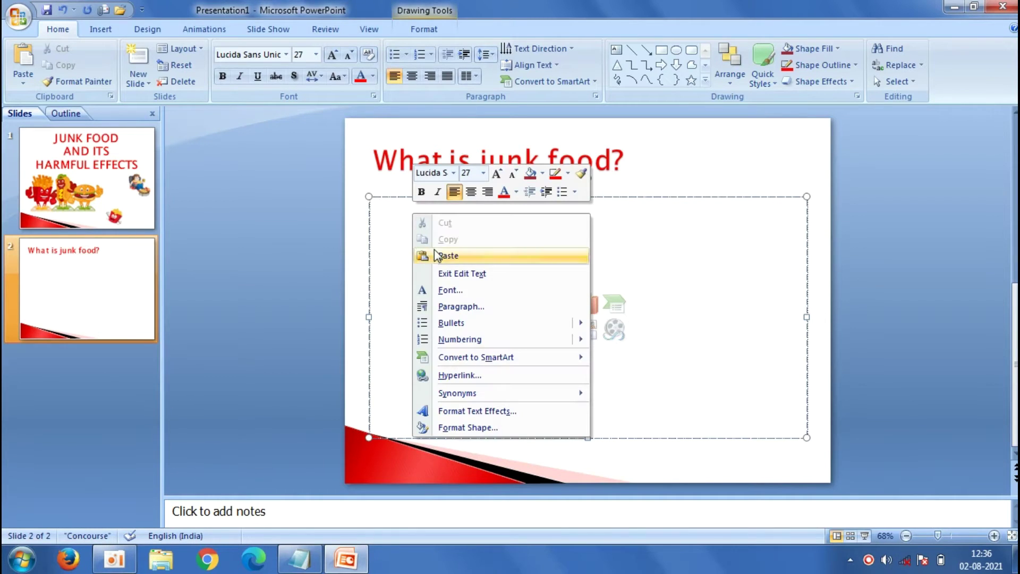
pyautogui.click(434, 250)
# - Set the definition paragraph in Arial and indent its first line
pyautogui.moveTo(592, 261); pyautogui.dragTo(378, 206)
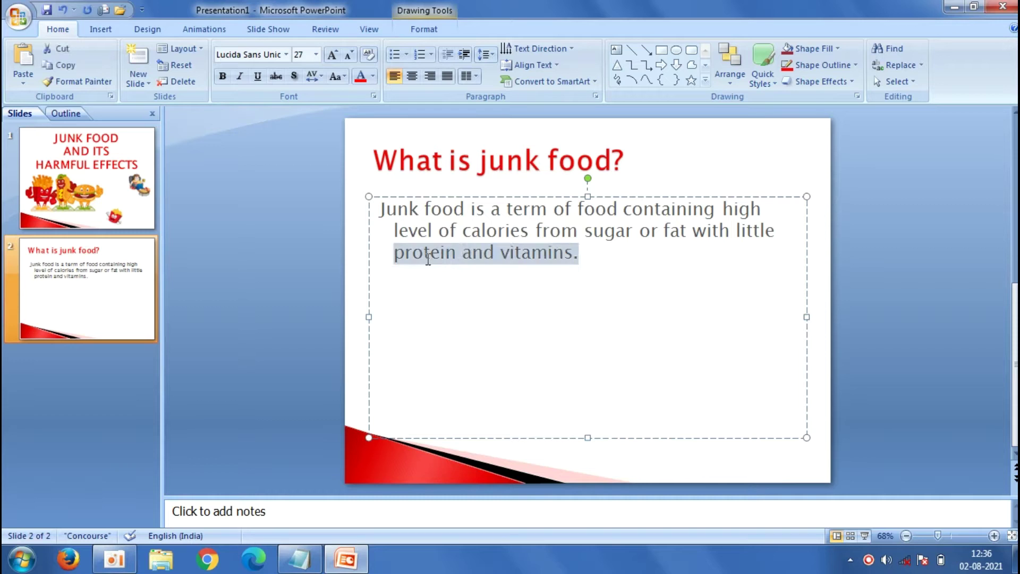
pyautogui.click(286, 54)
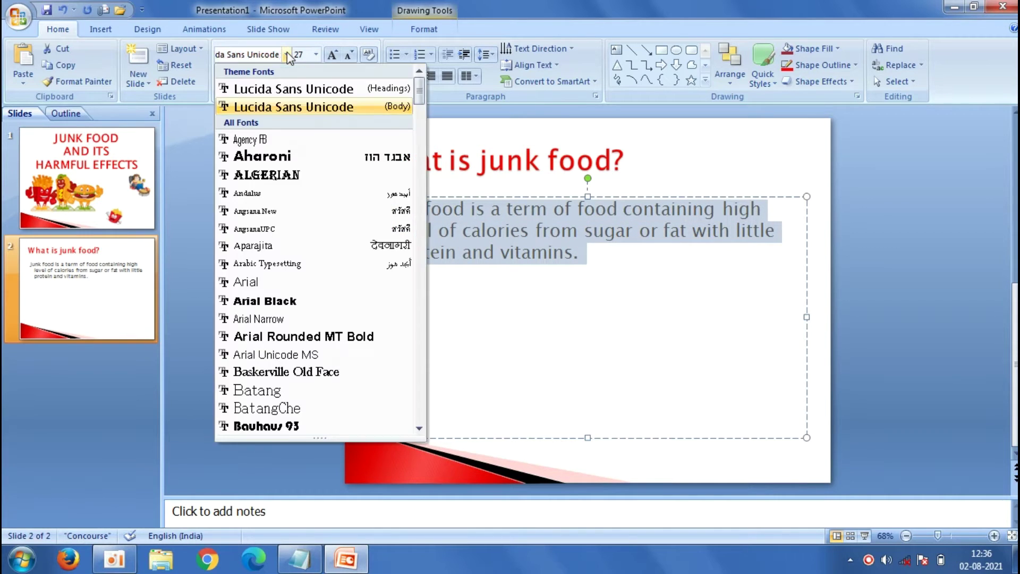
pyautogui.click(305, 281)
pyautogui.press('Left')
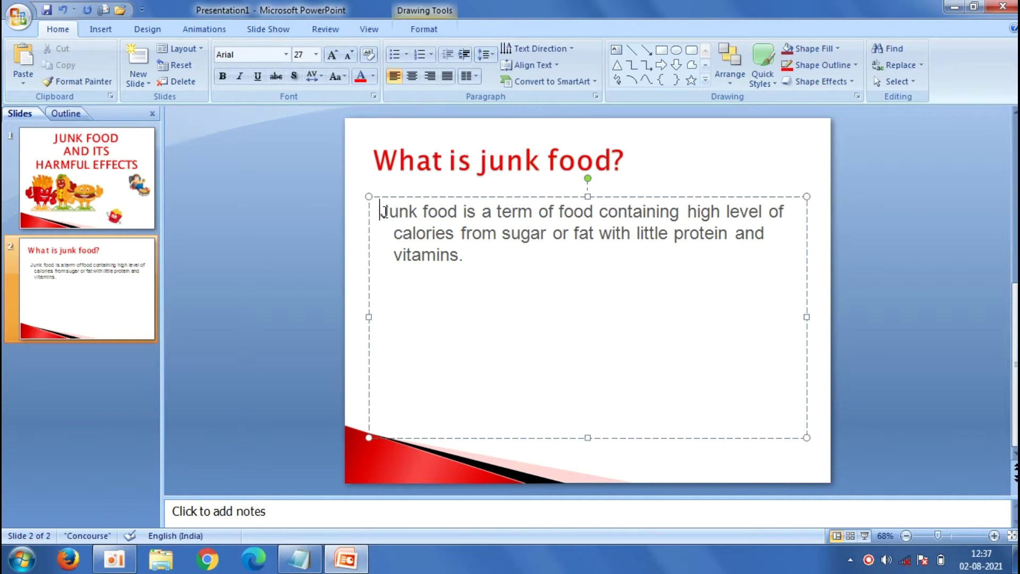
pyautogui.press('Tab')
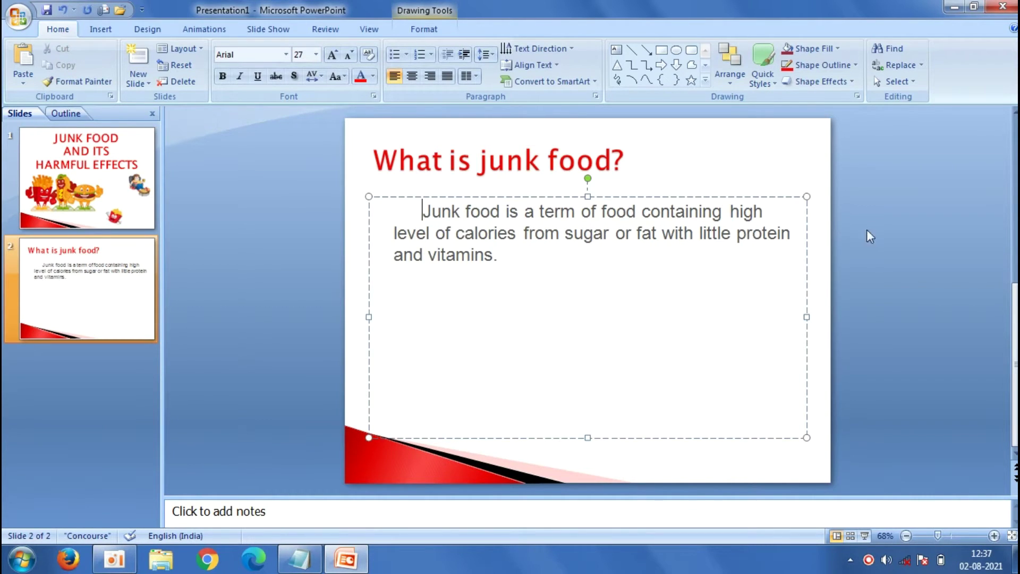
pyautogui.click(869, 231)
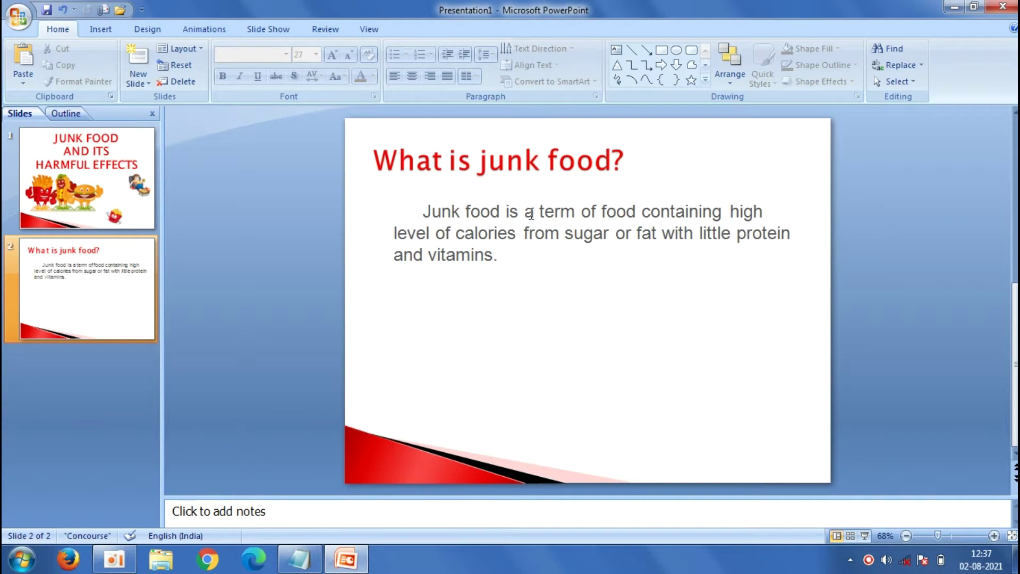
pyautogui.click(101, 27)
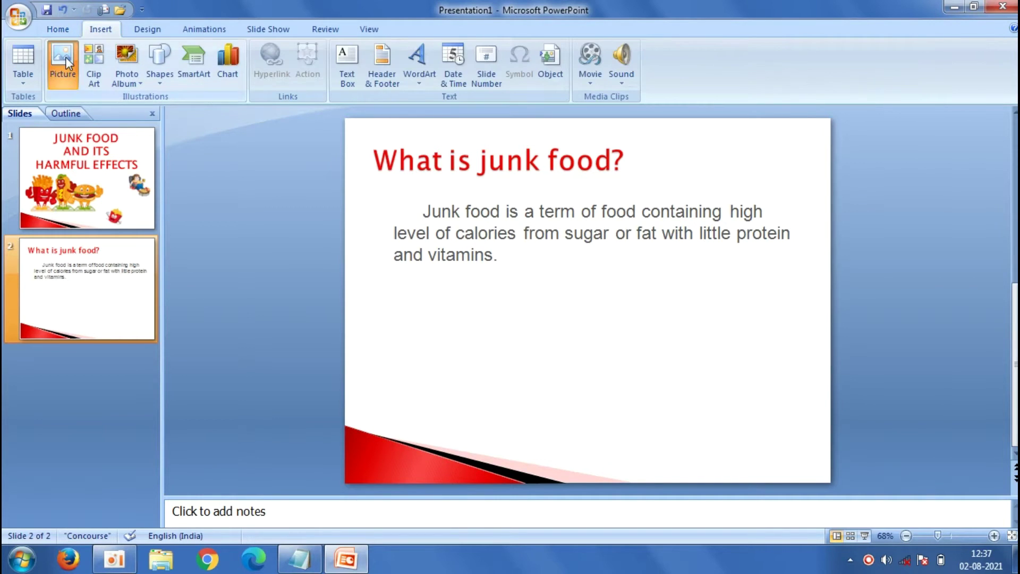
# - Insert the pizza picture download (1) onto slide 2
pyautogui.click(65, 56)
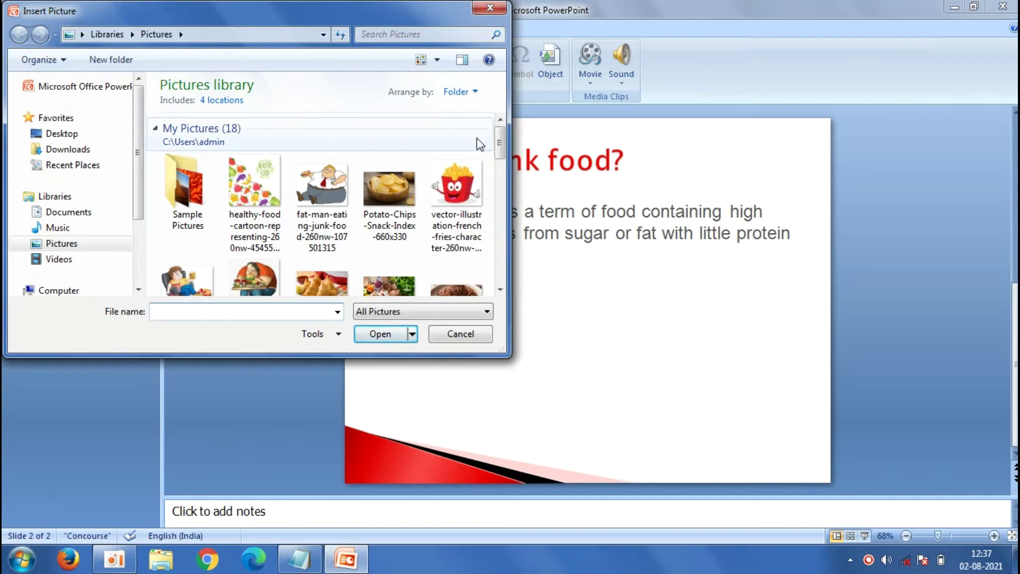
pyautogui.moveTo(502, 139); pyautogui.dragTo(502, 171)
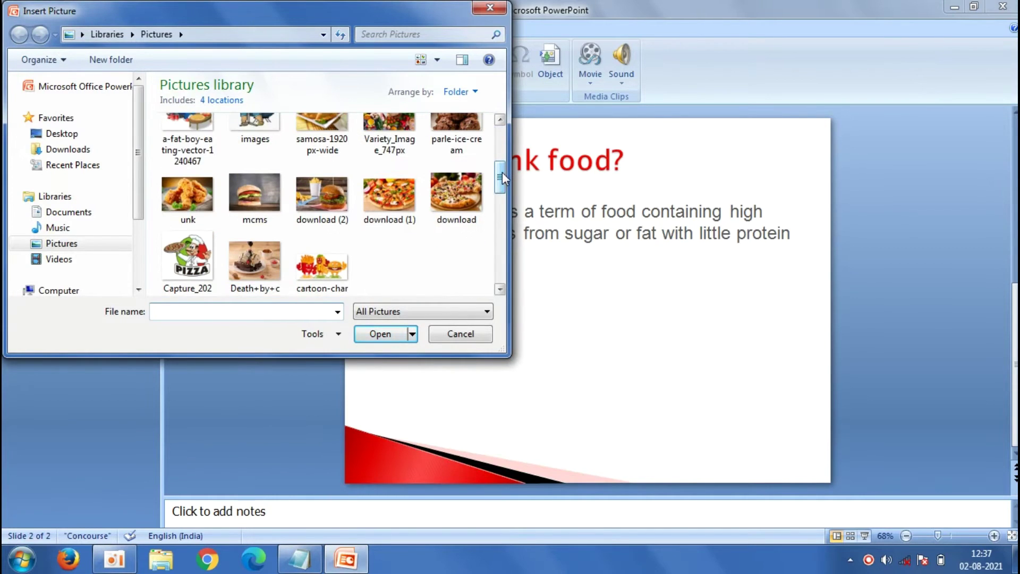
pyautogui.click(393, 210)
pyautogui.click(395, 335)
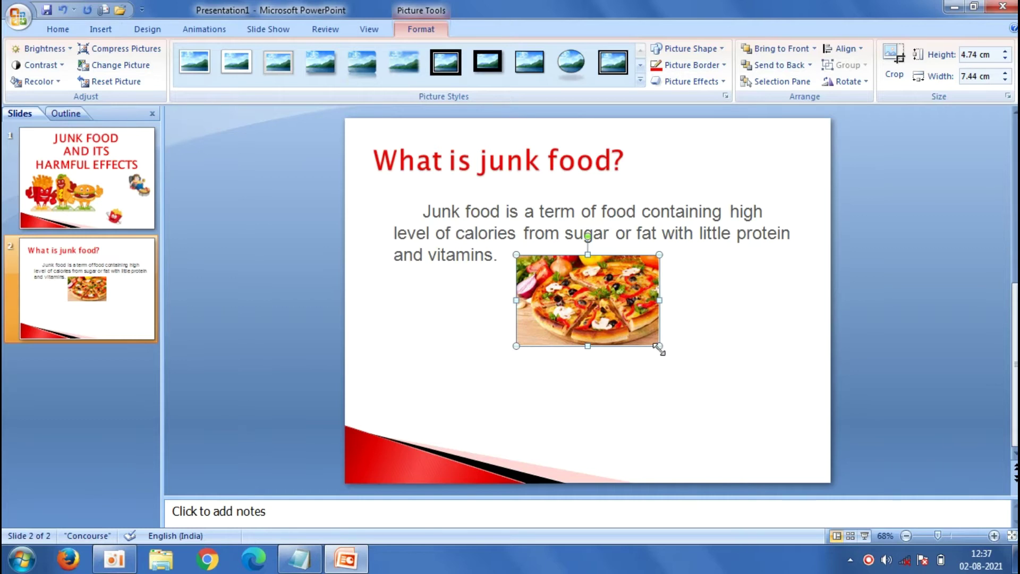
# - Enlarge the pizza picture to 6.14 × 9.64 cm and move it below the definition, left side
pyautogui.moveTo(659, 347); pyautogui.dragTo(694, 372)
pyautogui.moveTo(648, 299); pyautogui.dragTo(532, 333)
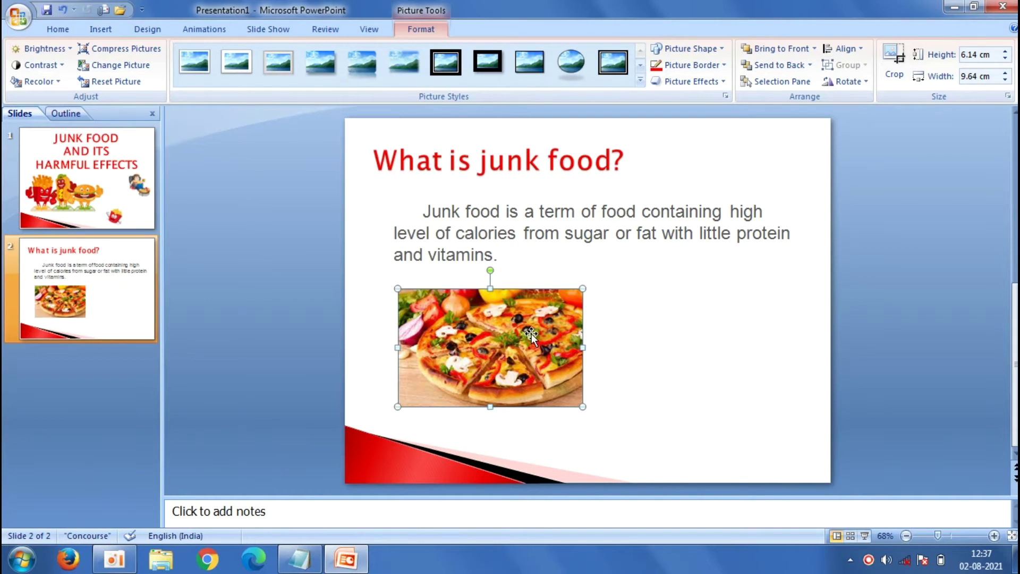
pyautogui.click(206, 206)
pyautogui.click(101, 31)
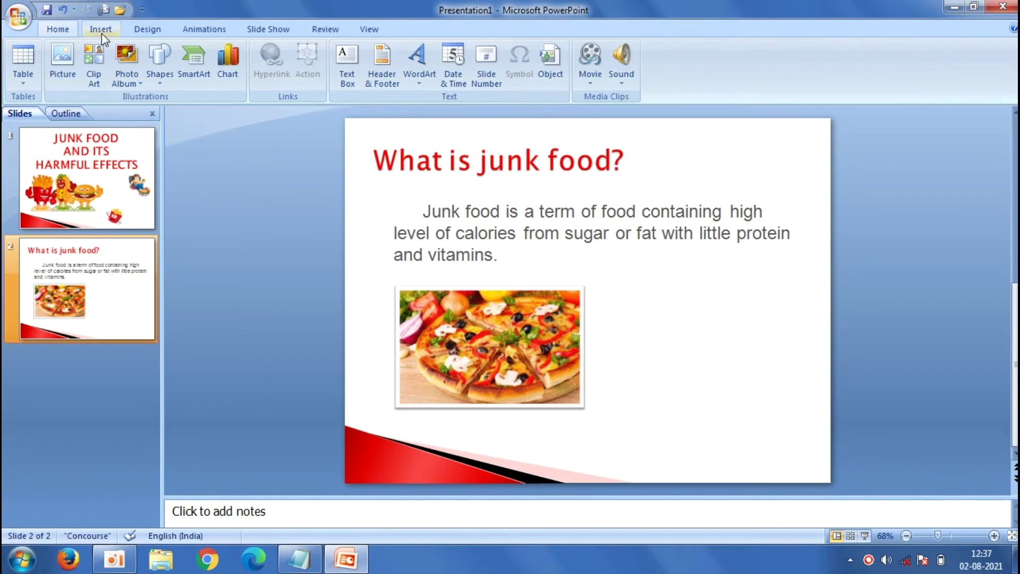
# - Insert the burger and fries picture download (2) onto slide 2
pyautogui.click(67, 55)
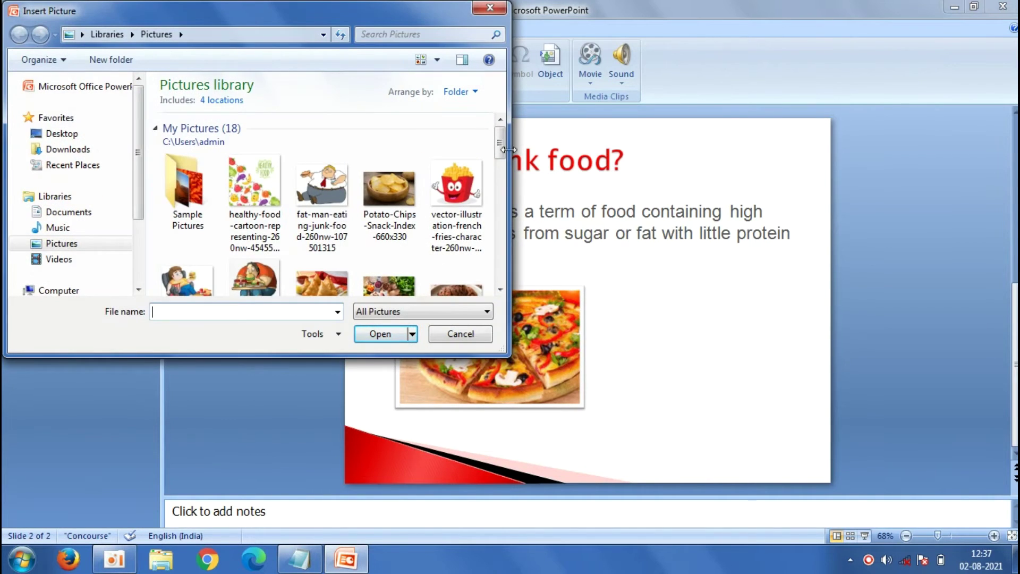
pyautogui.moveTo(500, 149); pyautogui.dragTo(501, 154)
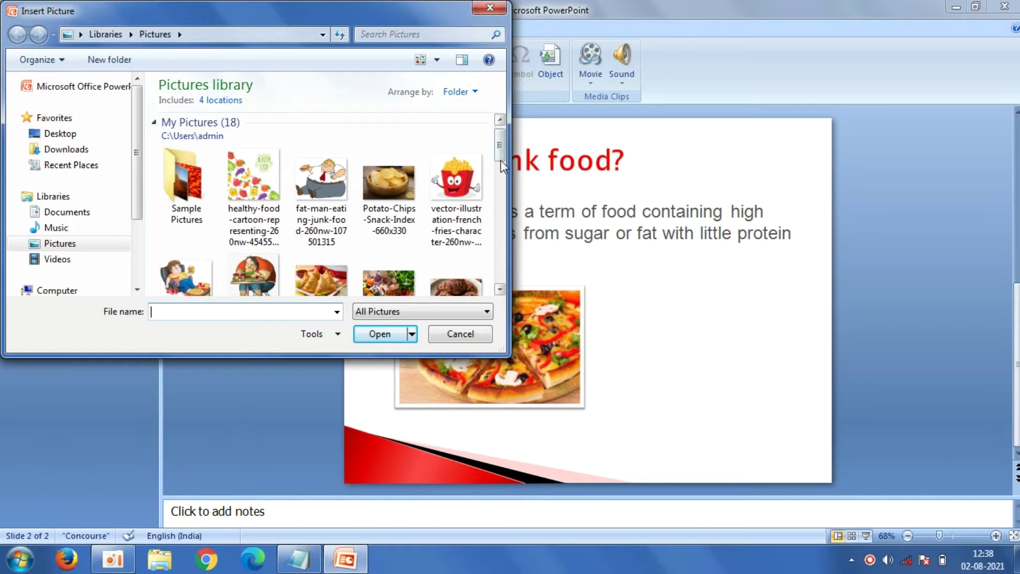
pyautogui.scroll(-3, 500, 141)
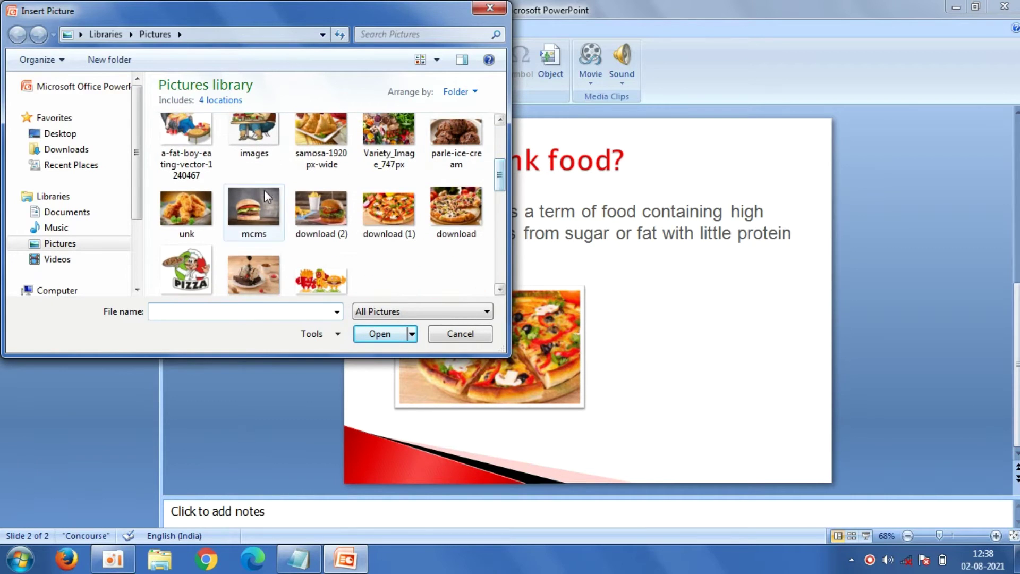
pyautogui.click(320, 211)
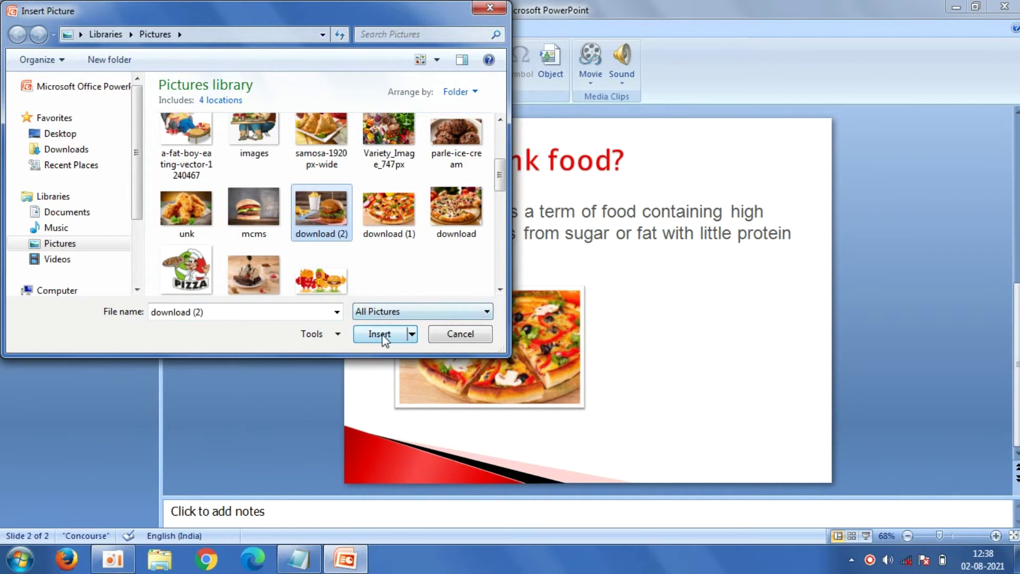
pyautogui.click(378, 334)
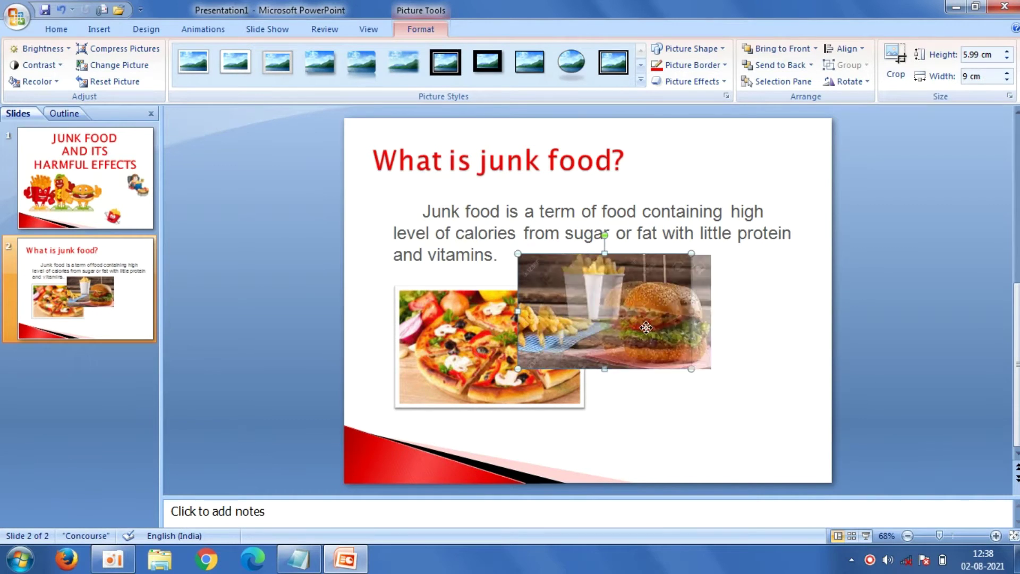
# - Move the burger picture right of the pizza and give it the white frame style
pyautogui.moveTo(690, 357); pyautogui.dragTo(794, 396)
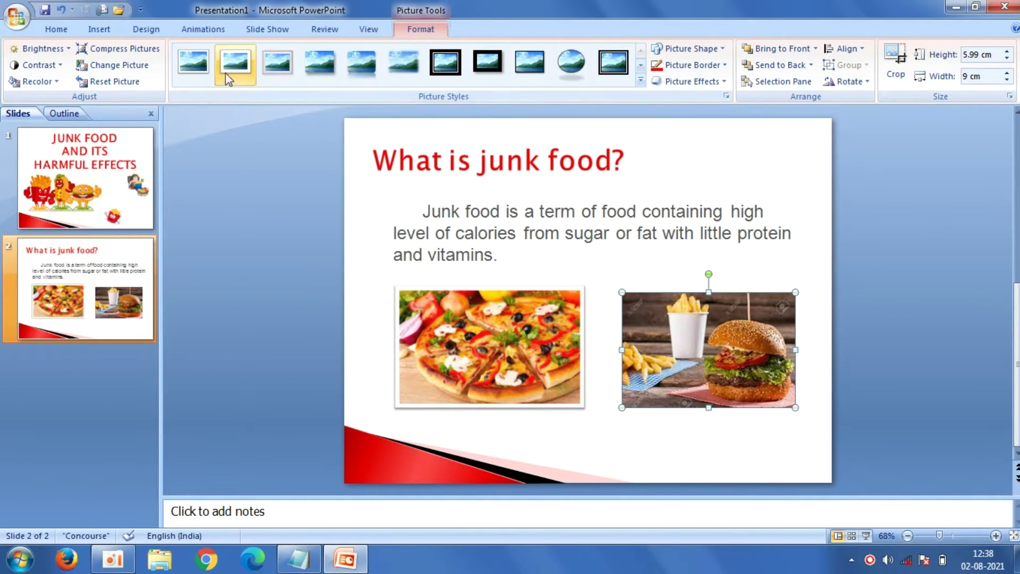
pyautogui.click(195, 69)
pyautogui.click(251, 202)
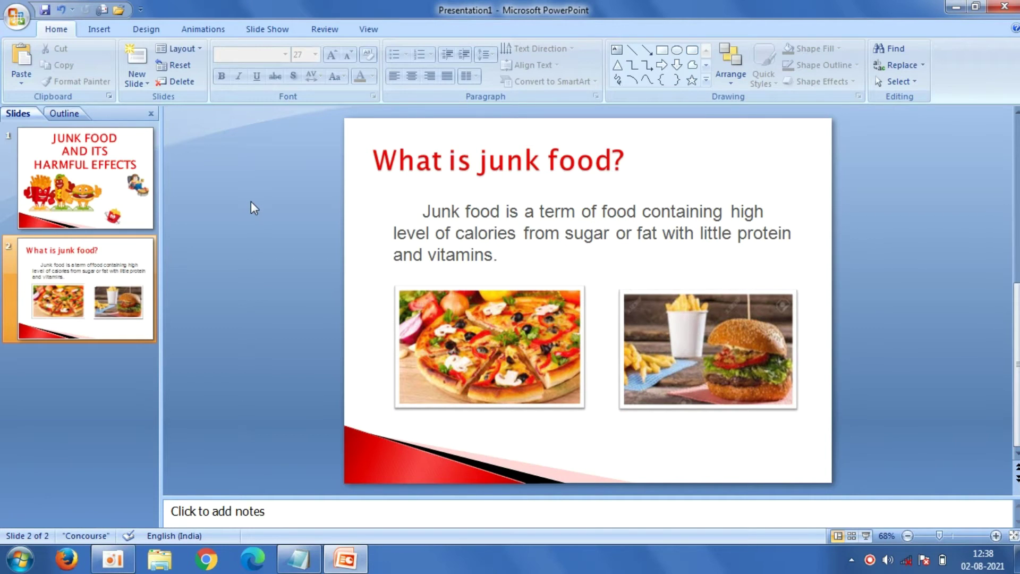
# - Add a Title and Content slide titled 'Why we give preference to junk food?' copied from Notepad
pyautogui.click(126, 75)
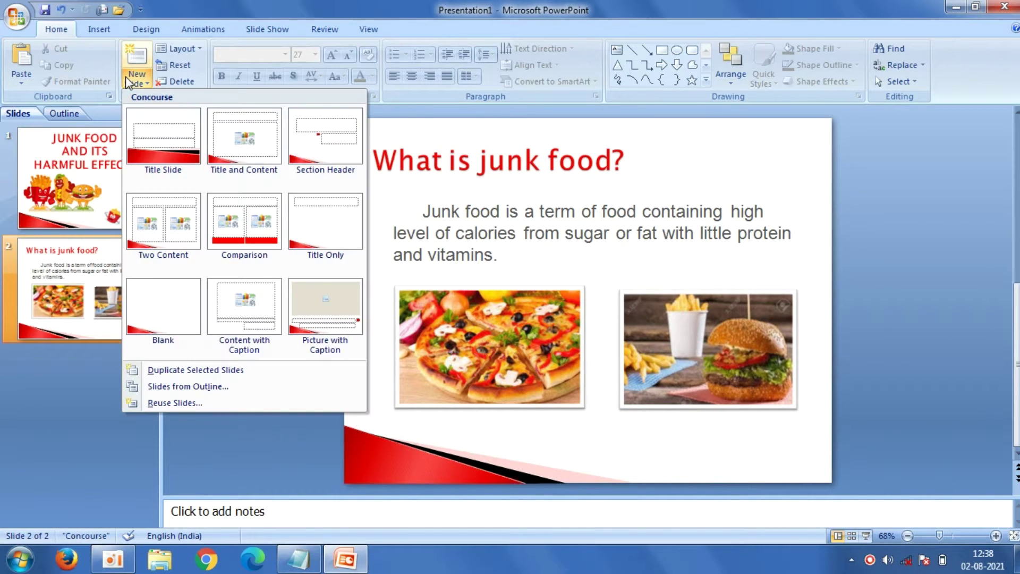
pyautogui.click(225, 145)
pyautogui.click(459, 150)
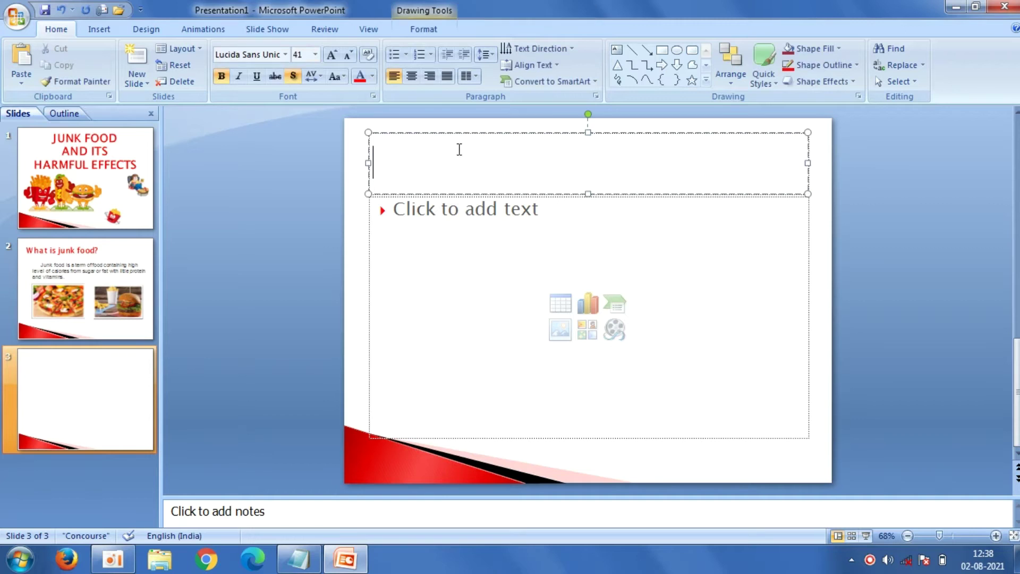
pyautogui.click(313, 561)
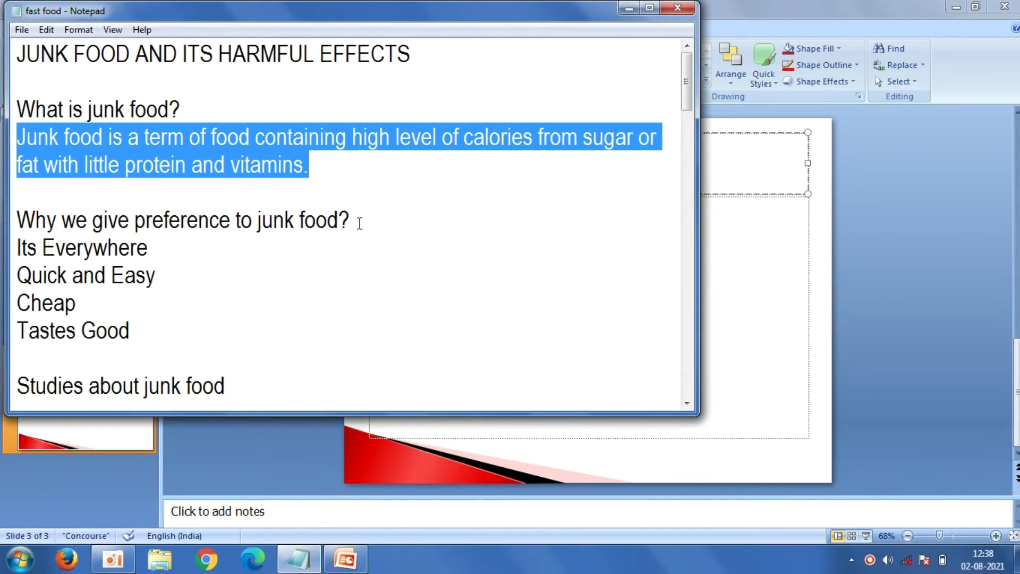
pyautogui.moveTo(360, 223); pyautogui.dragTo(19, 220)
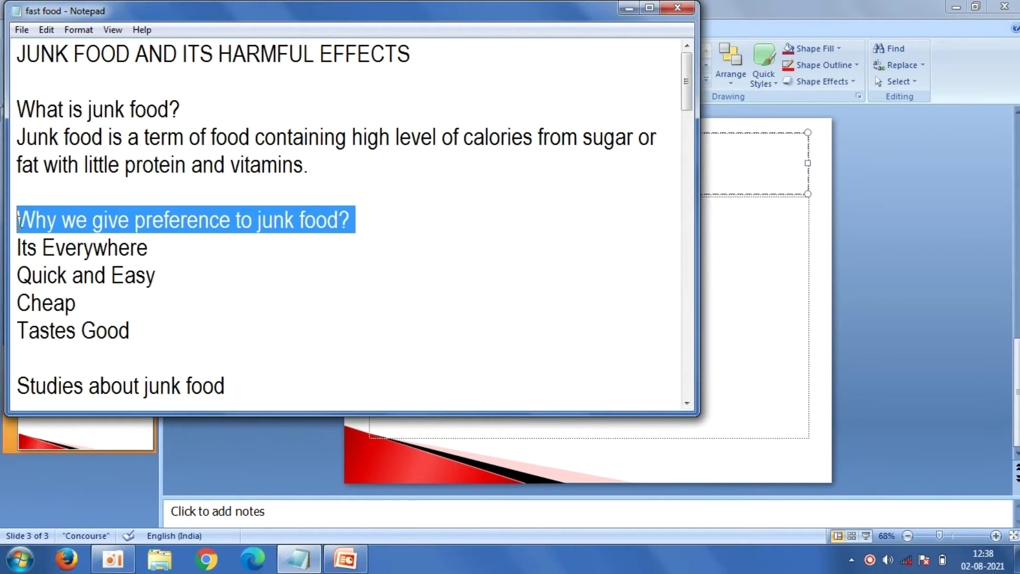
pyautogui.rightClick(51, 220)
pyautogui.click(114, 268)
pyautogui.click(247, 453)
pyautogui.rightClick(444, 177)
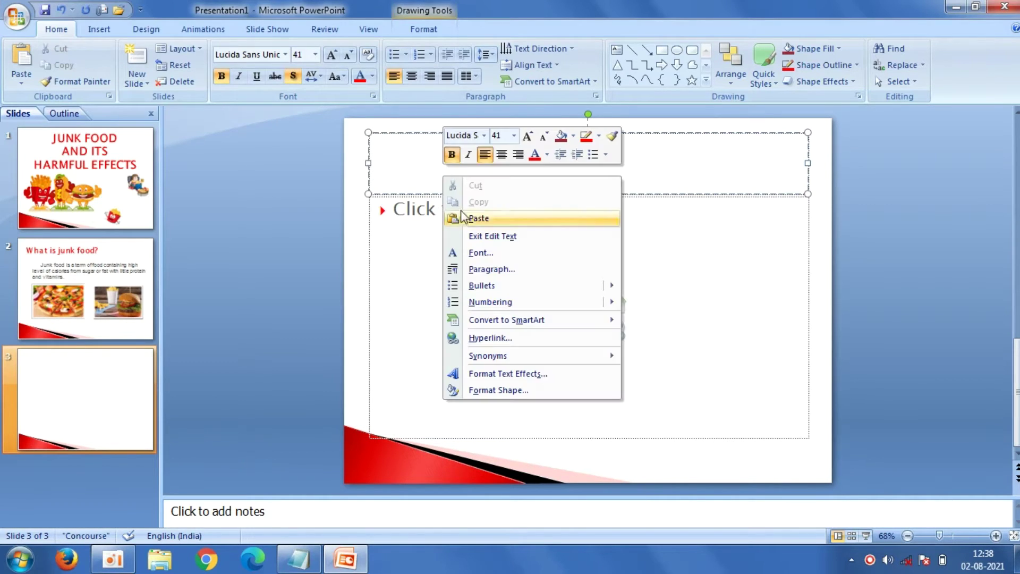
pyautogui.click(461, 212)
# - Centre the slide 3 title and bring up the SmartArt graphic gallery
pyautogui.click(441, 221)
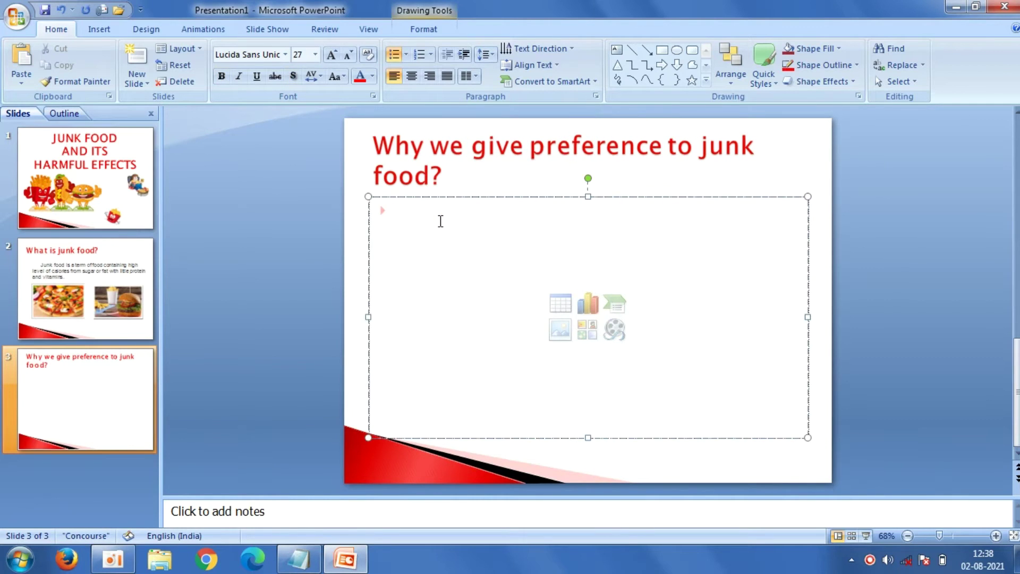
pyautogui.click(454, 170)
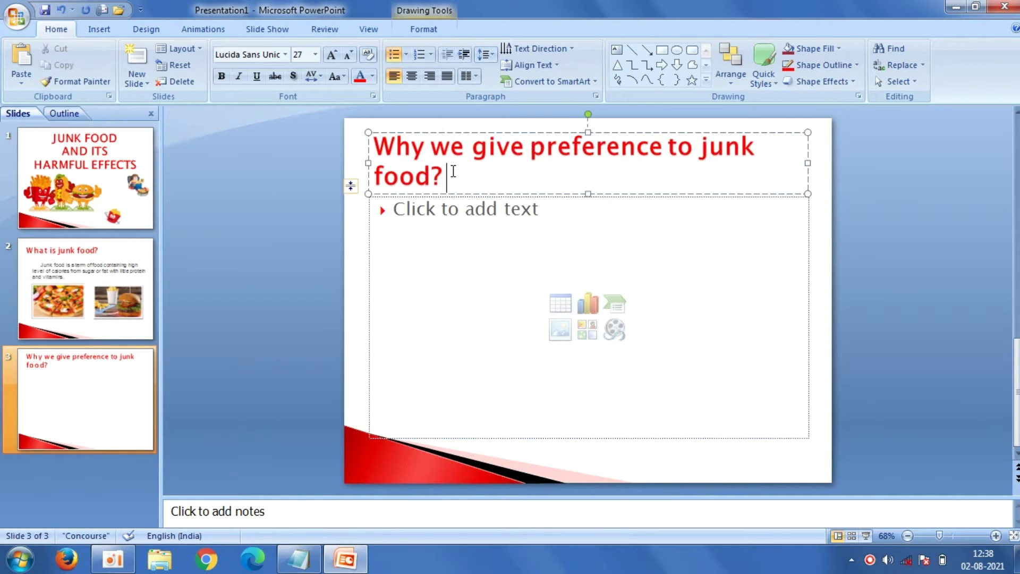
pyautogui.click(411, 76)
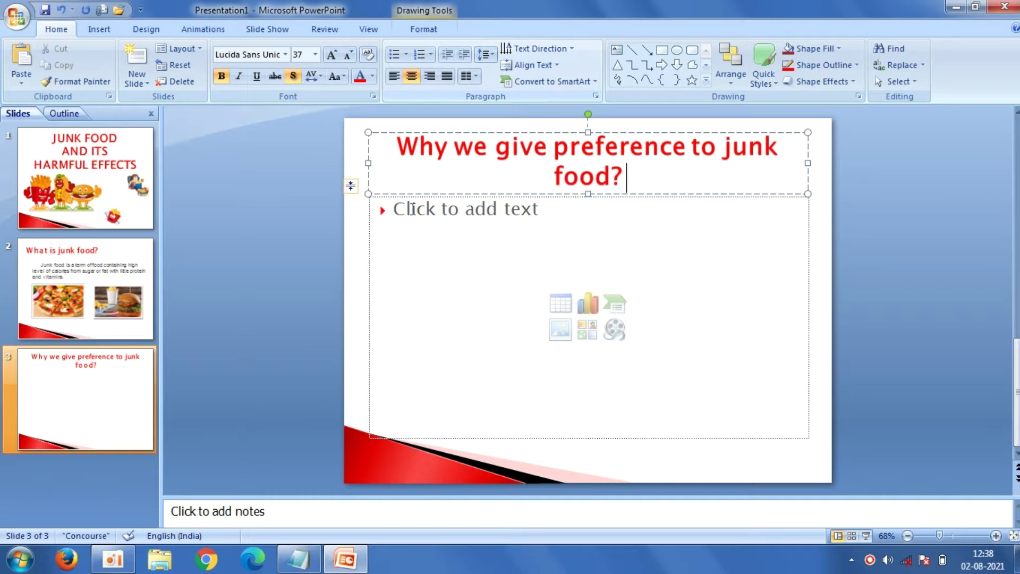
pyautogui.click(412, 230)
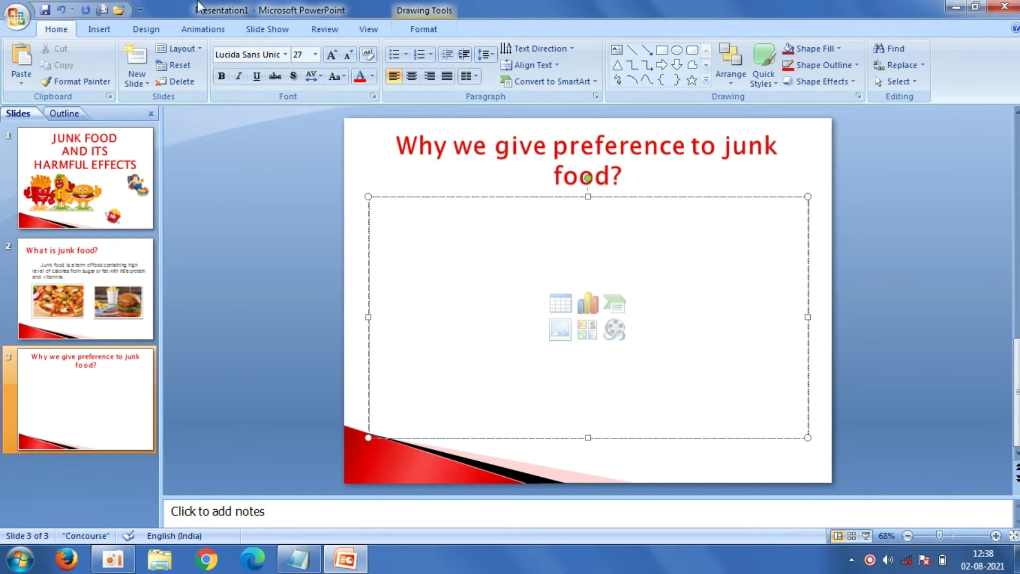
pyautogui.click(90, 30)
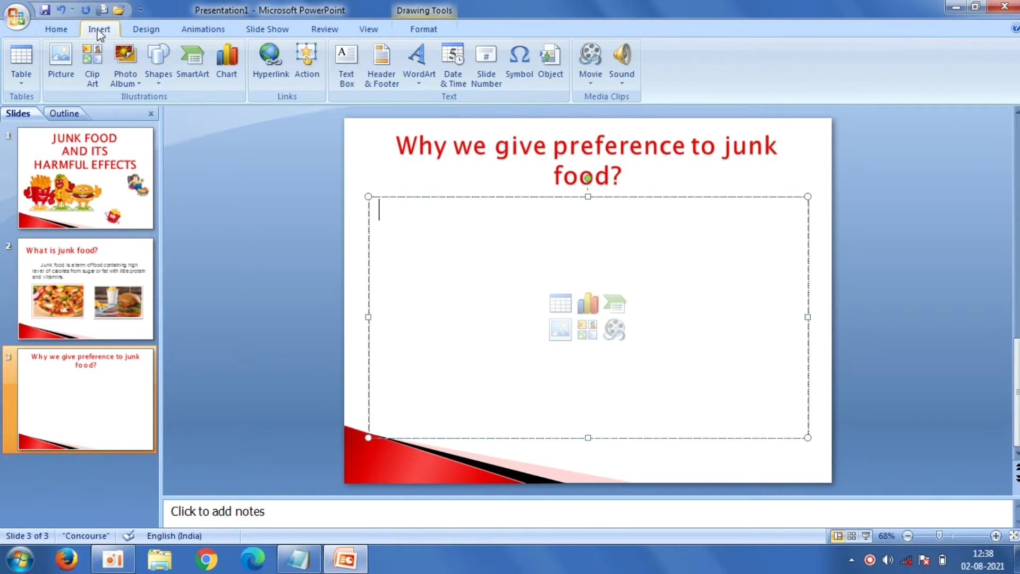
pyautogui.click(194, 56)
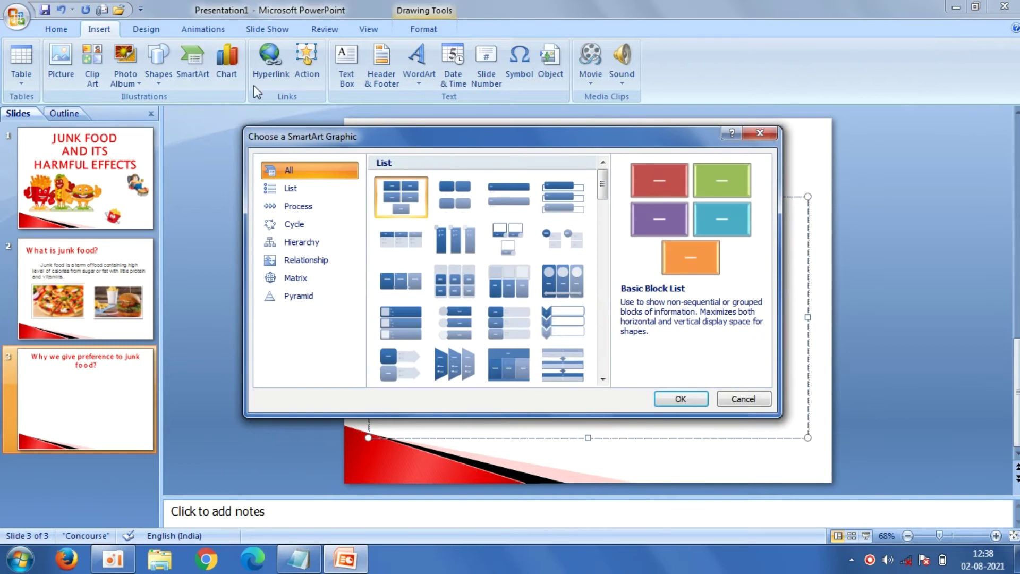
# - Insert a Vertical Picture Accent List SmartArt and remove its extra placeholder bullets in the Text Pane
pyautogui.click(471, 324)
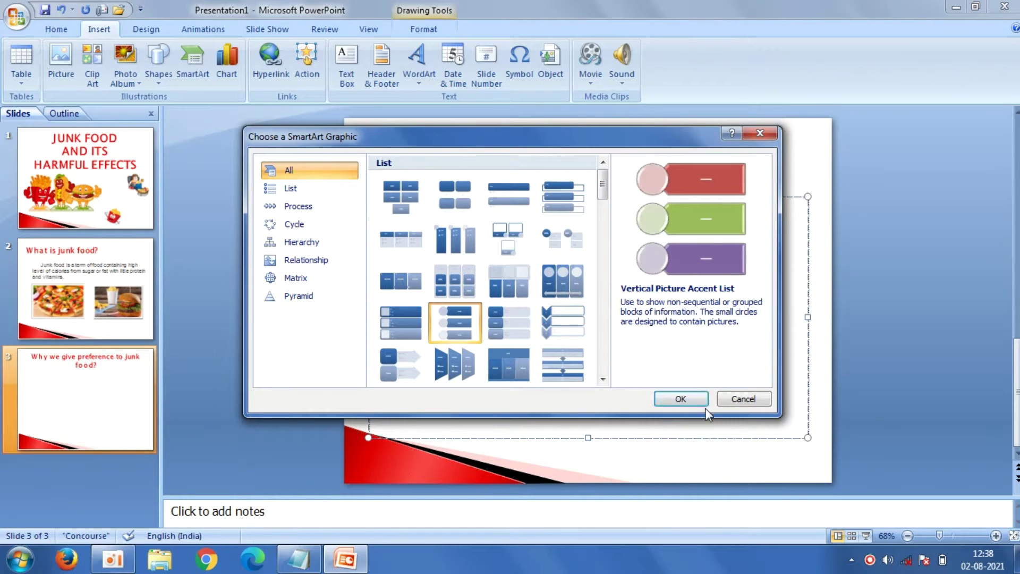
pyautogui.click(692, 402)
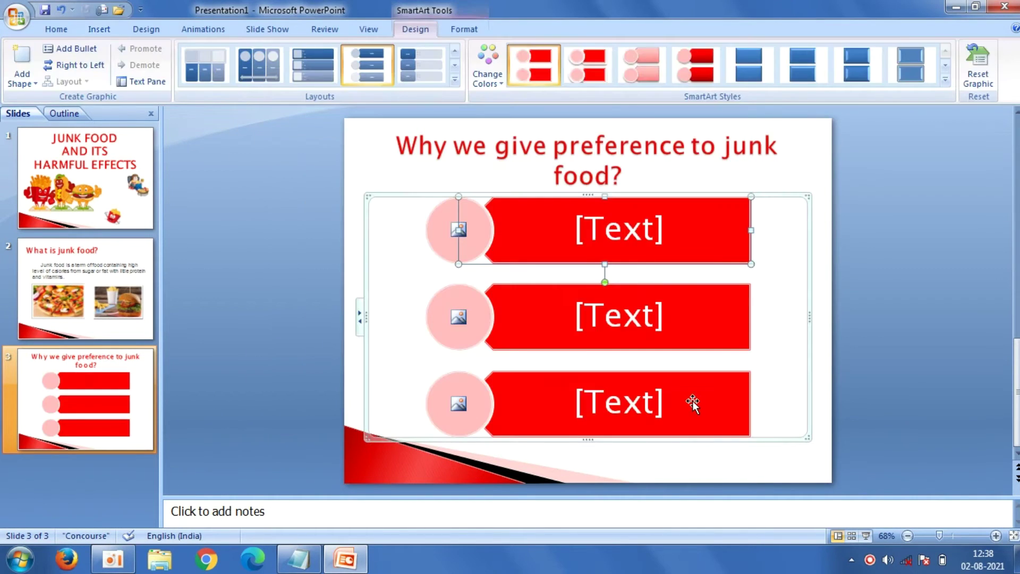
pyautogui.click(154, 84)
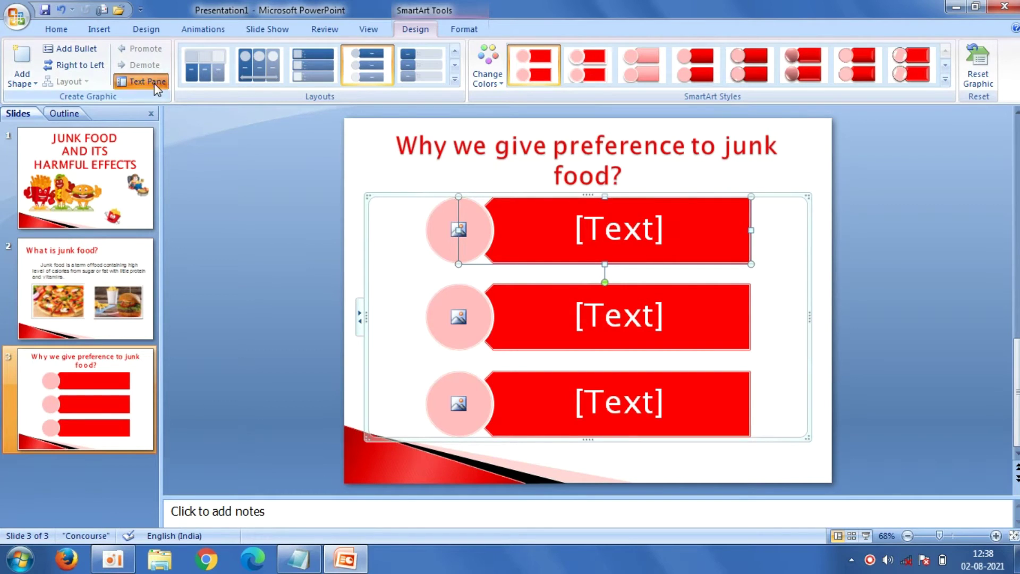
pyautogui.click(284, 260)
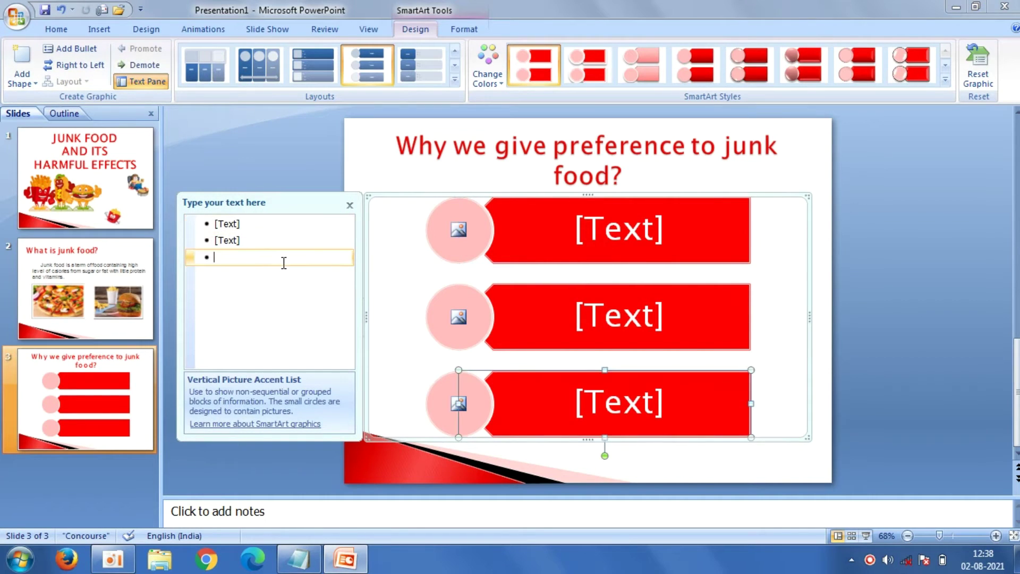
pyautogui.press('BackSpace')
pyautogui.press('BackSpace')
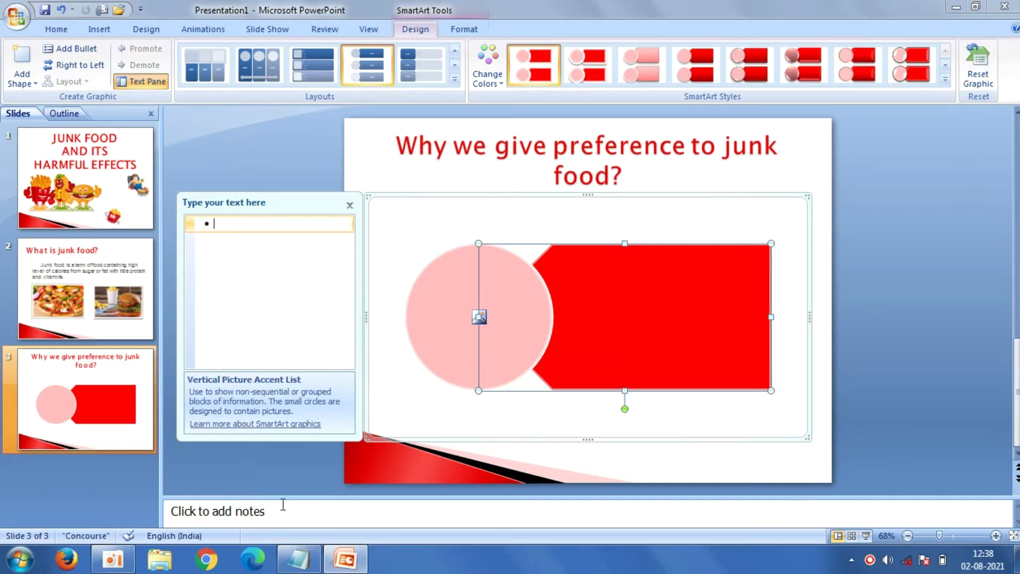
# - Copy the four reasons (Its Everywhere, Quick and Easy, Cheap, Tastes Good) from Notepad into the graphic
pyautogui.click(298, 559)
pyautogui.click(151, 340)
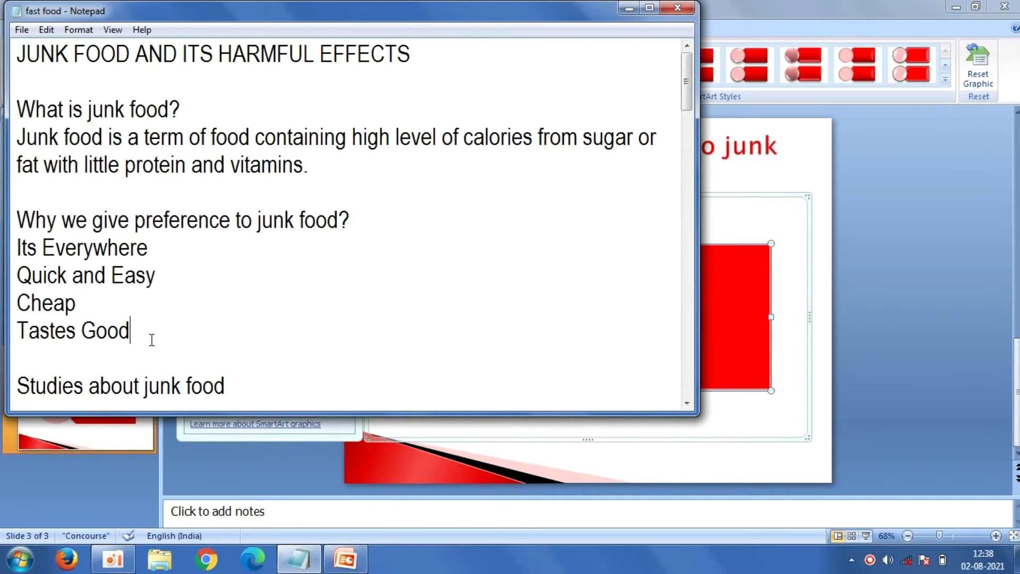
pyautogui.moveTo(152, 340)
pyautogui.mouseDown()
pyautogui.moveTo(24, 275)
pyautogui.moveTo(14, 255)
pyautogui.mouseUp()
pyautogui.rightClick(14, 256)
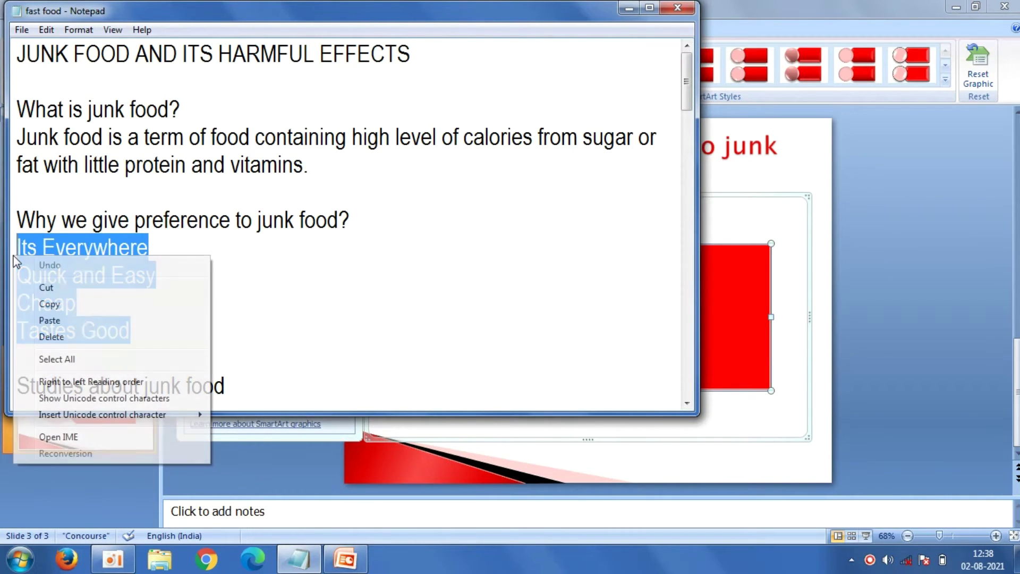
pyautogui.click(66, 304)
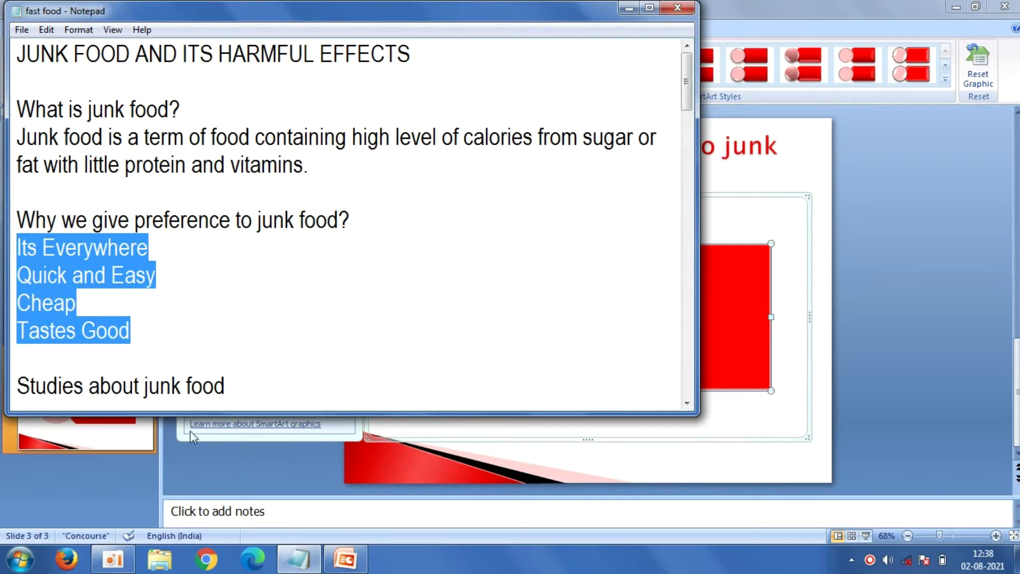
pyautogui.click(204, 457)
pyautogui.click(246, 221)
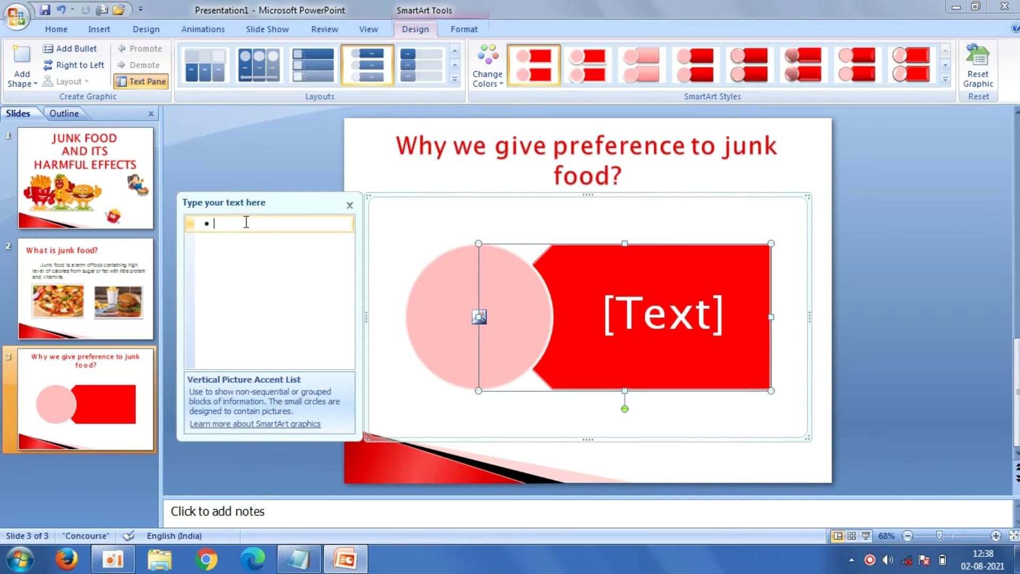
pyautogui.rightClick(246, 222)
pyautogui.click(271, 263)
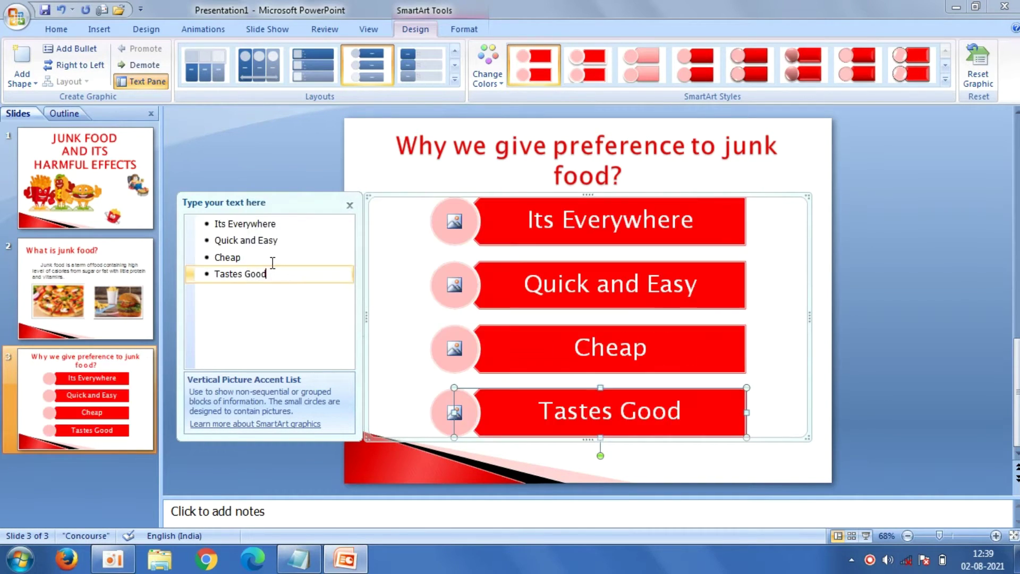
# - Shrink the reasons graphic from its corner and shift it slightly up and left
pyautogui.click(275, 172)
pyautogui.click(478, 291)
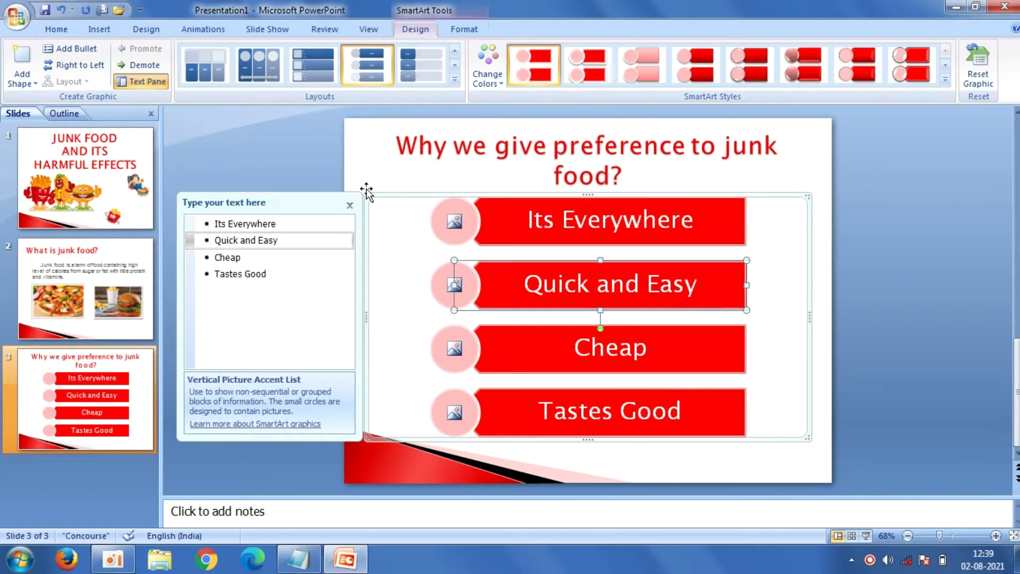
pyautogui.moveTo(371, 197); pyautogui.dragTo(427, 236)
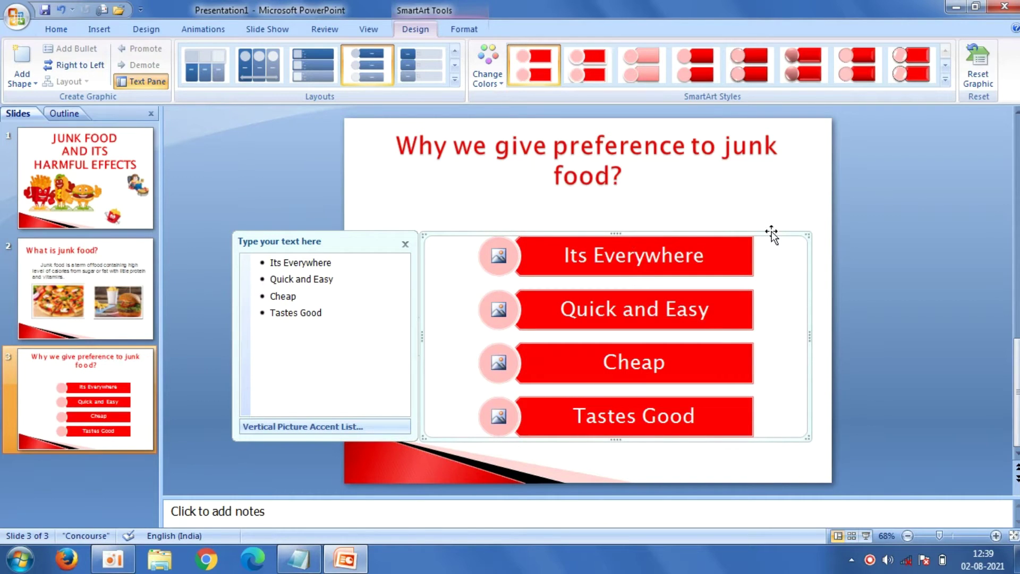
pyautogui.moveTo(770, 234); pyautogui.dragTo(753, 224)
pyautogui.click(917, 293)
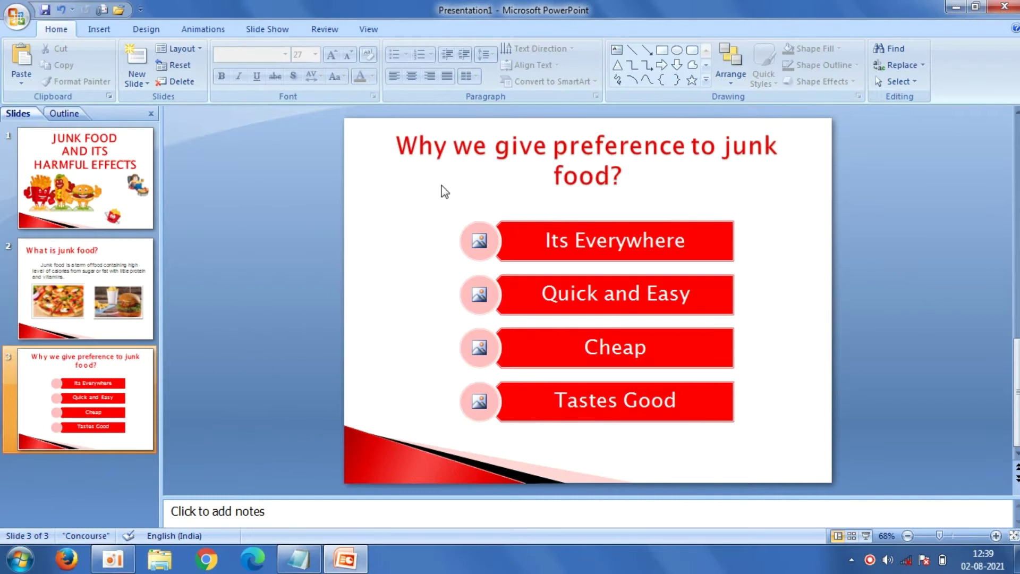
# - Fill the first two circles with the download pizza and unk fried-chicken pictures
pyautogui.click(479, 241)
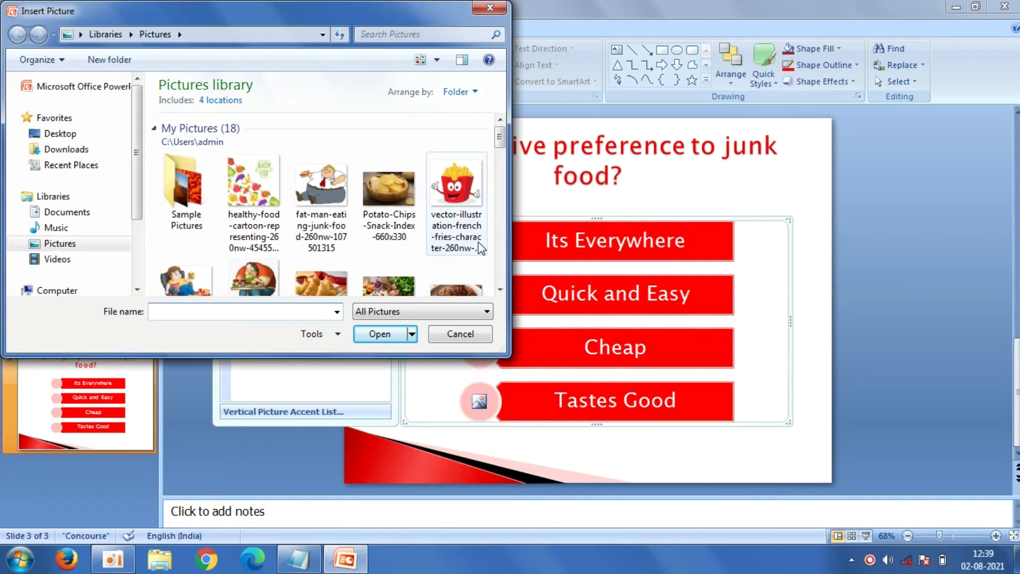
pyautogui.moveTo(499, 137); pyautogui.dragTo(501, 175)
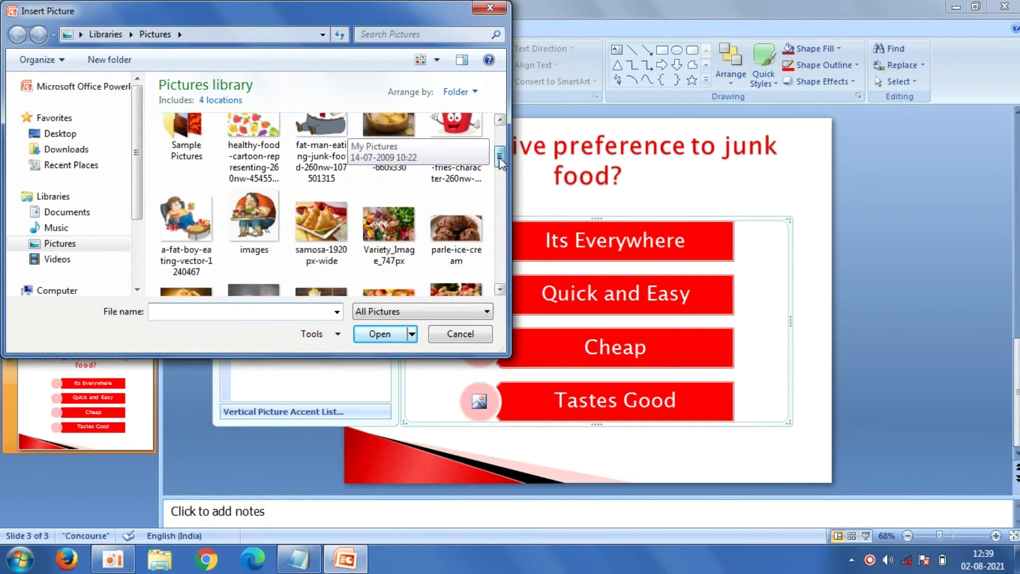
pyautogui.click(462, 205)
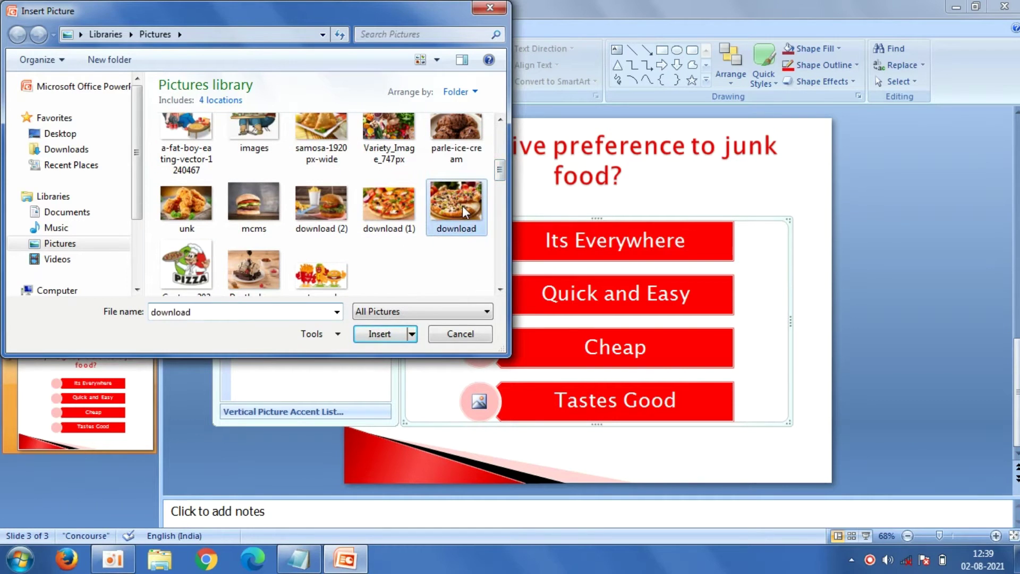
pyautogui.click(394, 336)
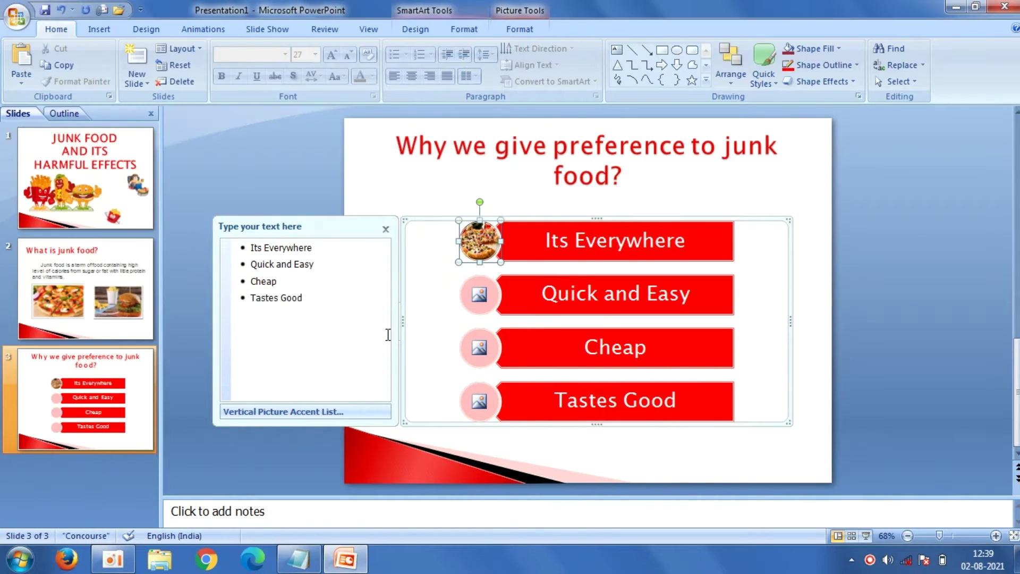
pyautogui.click(480, 300)
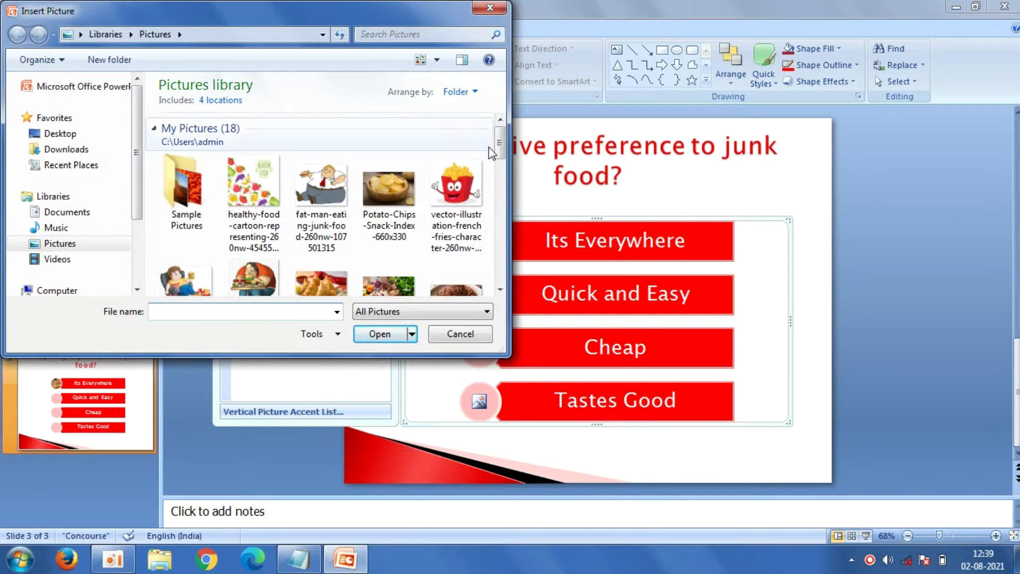
pyautogui.moveTo(504, 142); pyautogui.dragTo(502, 188)
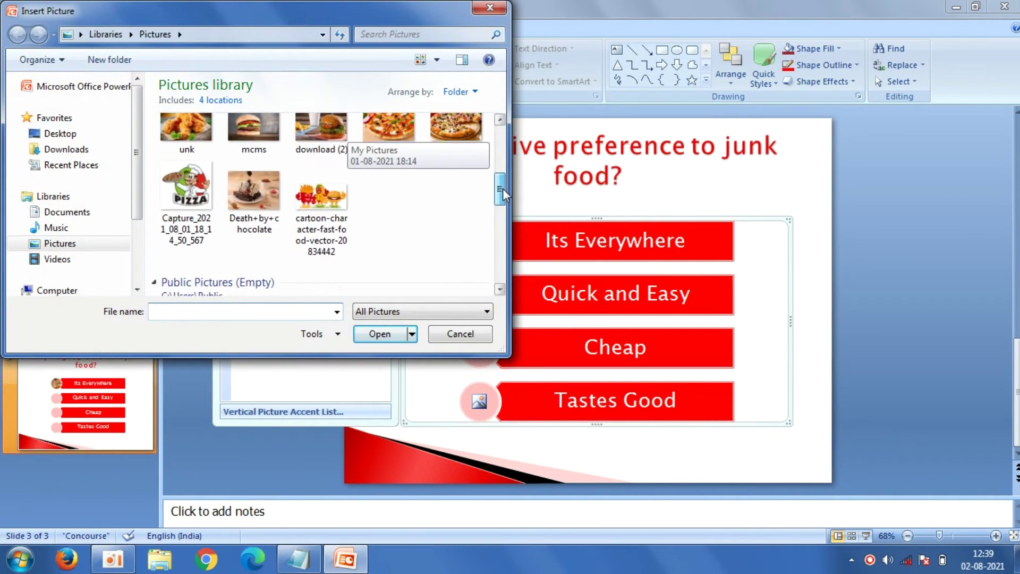
pyautogui.click(202, 146)
pyautogui.click(385, 334)
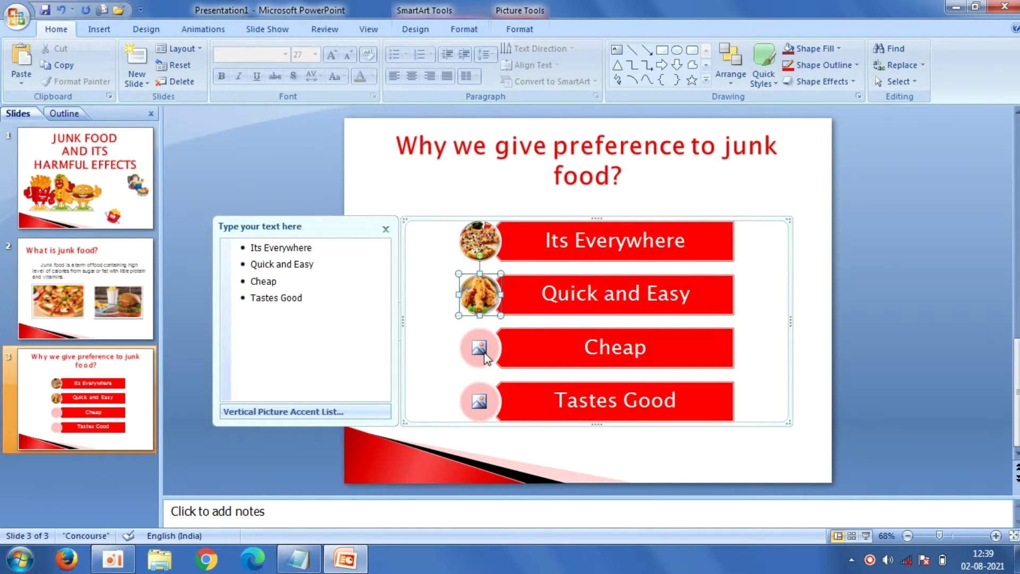
# - Fill the Cheap and Tastes Good circles with the mcms burger and parle-ice-cream pictures
pyautogui.click(479, 349)
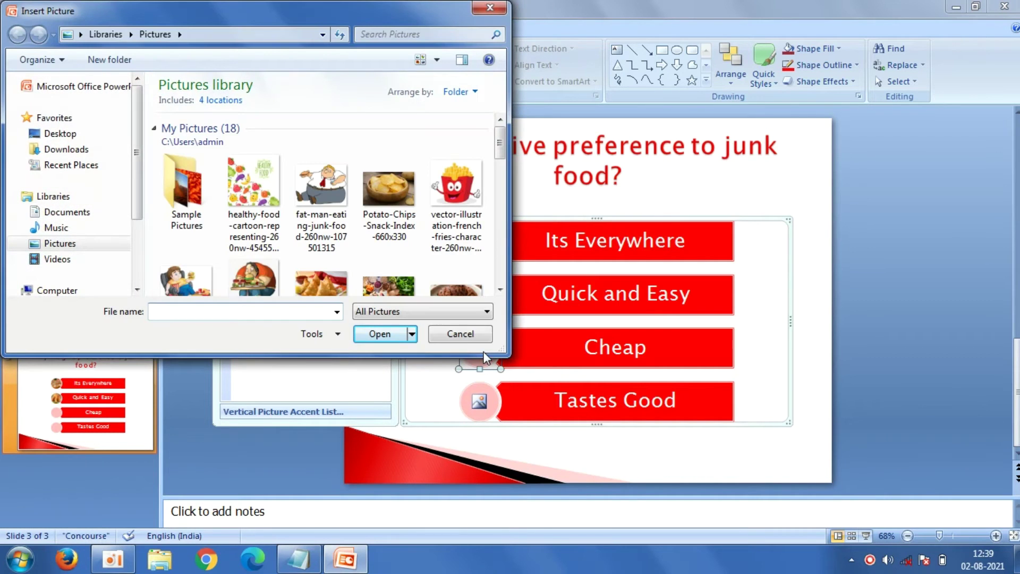
pyautogui.moveTo(500, 139); pyautogui.dragTo(504, 171)
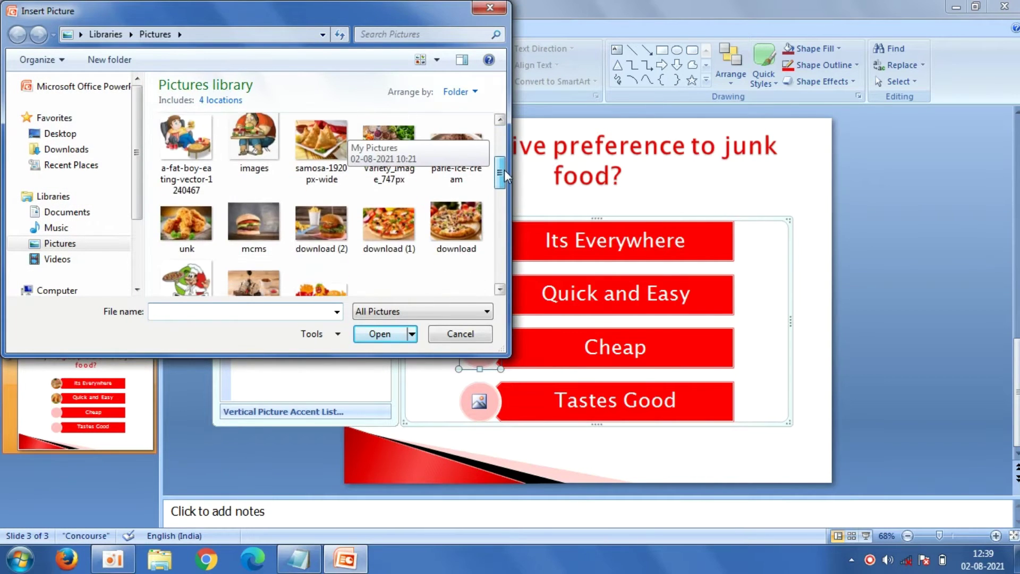
pyautogui.click(231, 218)
pyautogui.click(393, 334)
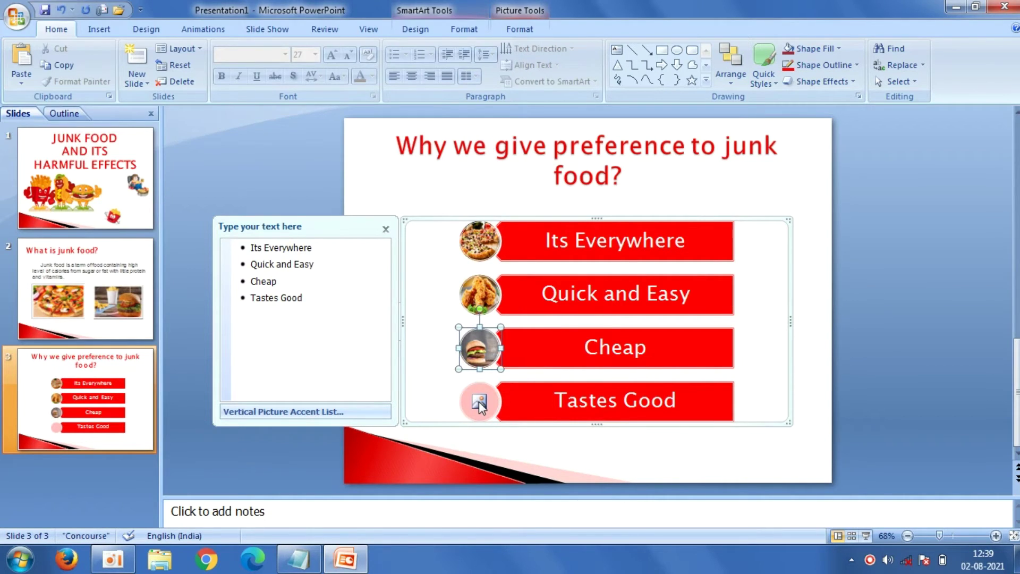
pyautogui.click(479, 402)
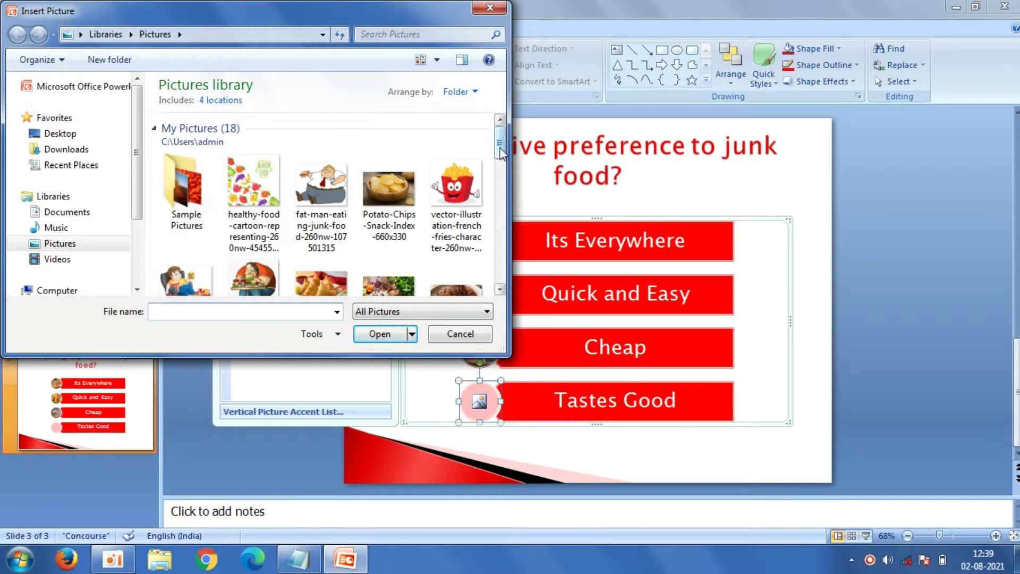
pyautogui.scroll(-2, 468, 159)
pyautogui.click(456, 244)
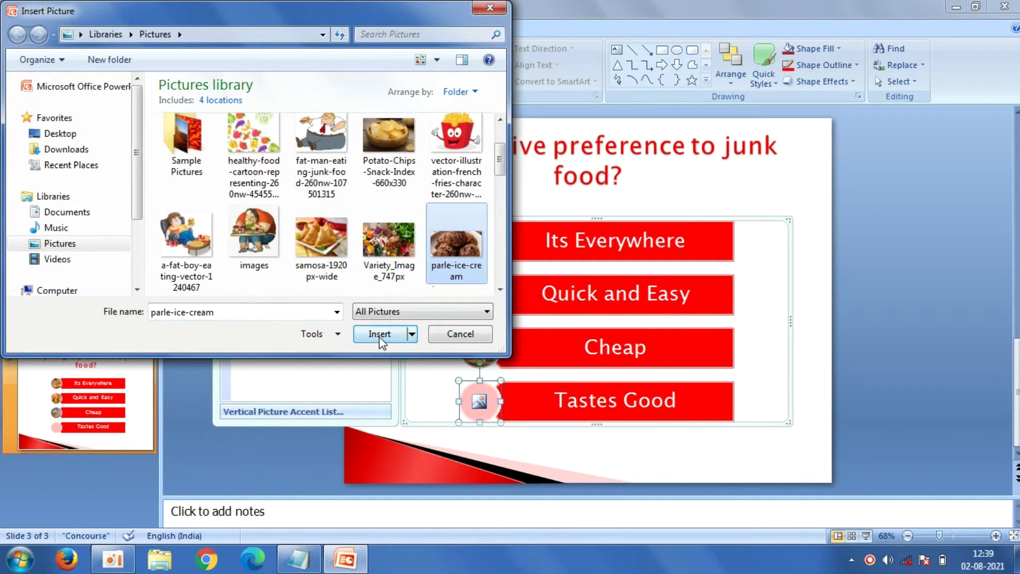
pyautogui.click(379, 334)
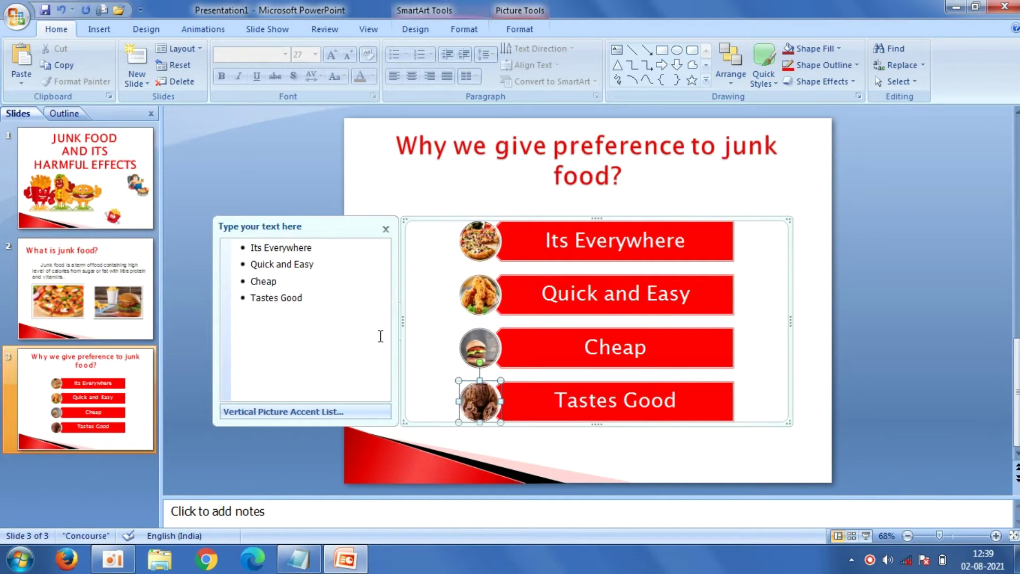
pyautogui.click(266, 170)
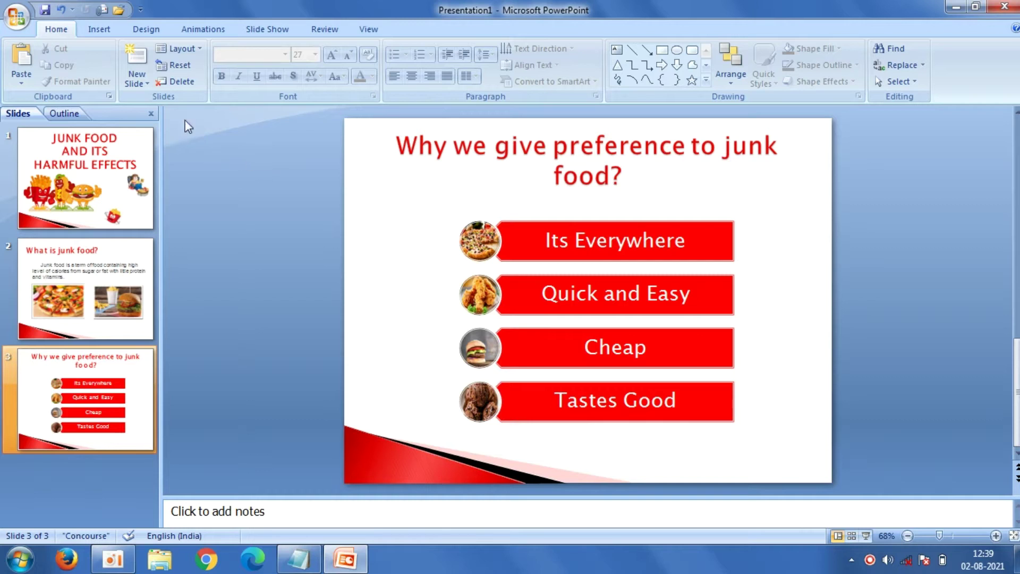
# - Add a new Title and Content slide as slide 4
pyautogui.click(140, 79)
pyautogui.click(251, 128)
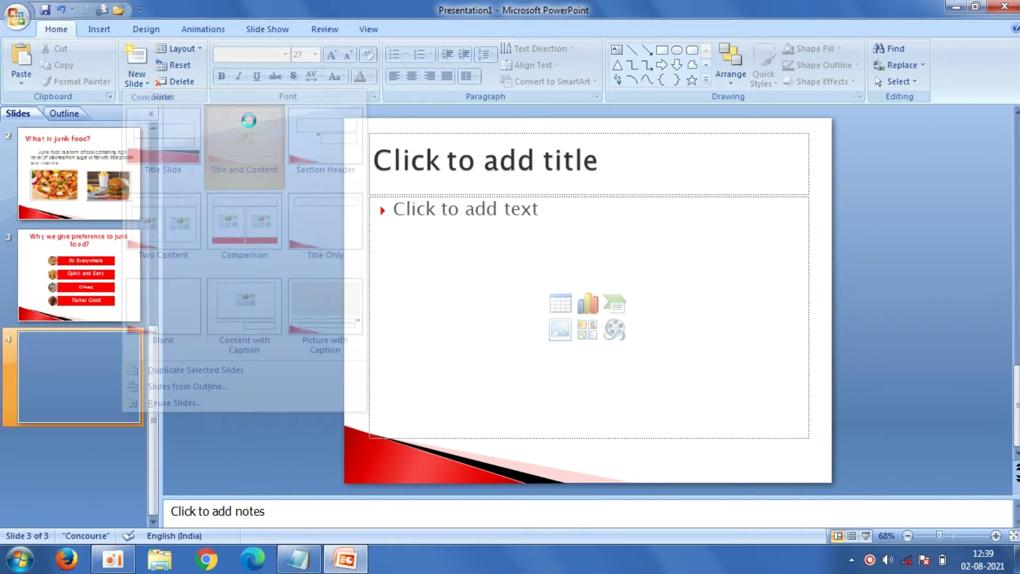
pyautogui.click(477, 154)
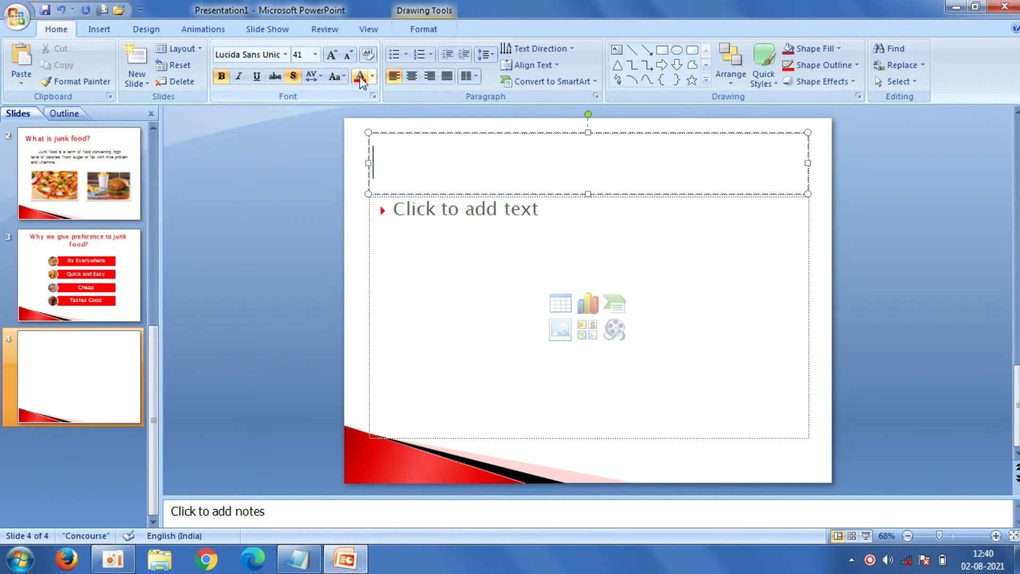
# - Paste the heading 'Studies about junk food' from the Notepad notes as the slide title
pyautogui.click(301, 568)
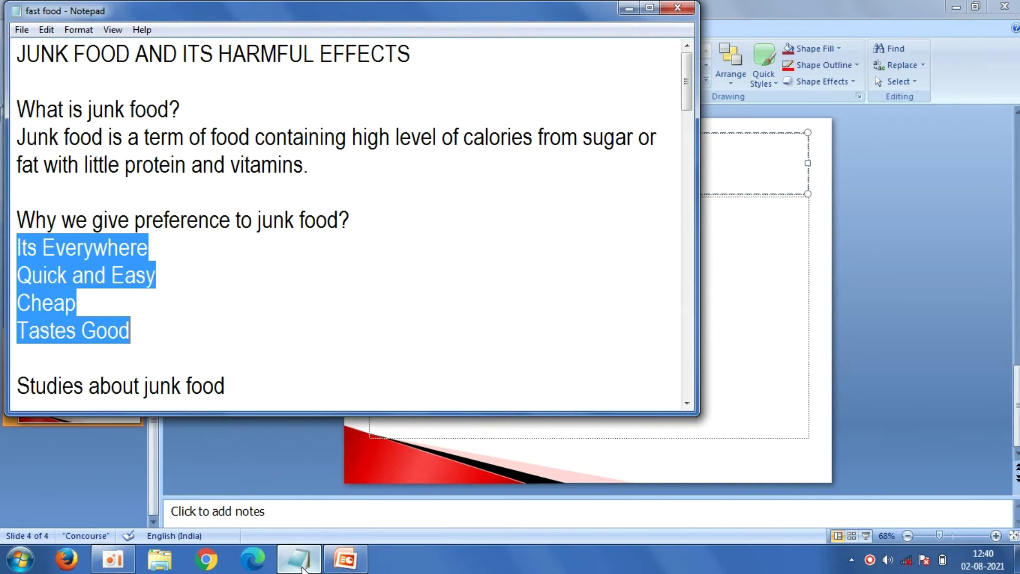
pyautogui.moveTo(681, 87); pyautogui.dragTo(682, 119)
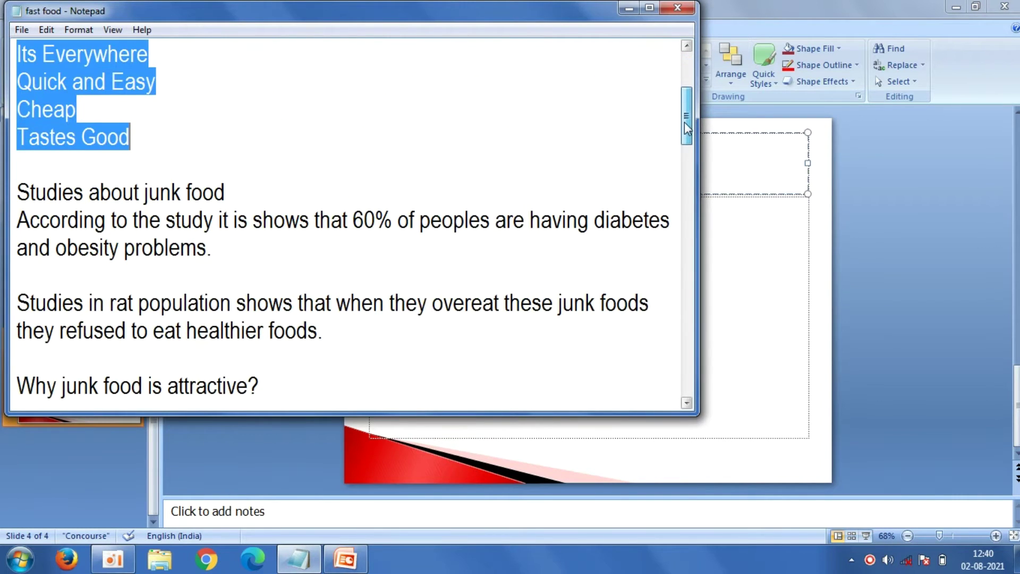
pyautogui.moveTo(226, 192); pyautogui.dragTo(21, 193)
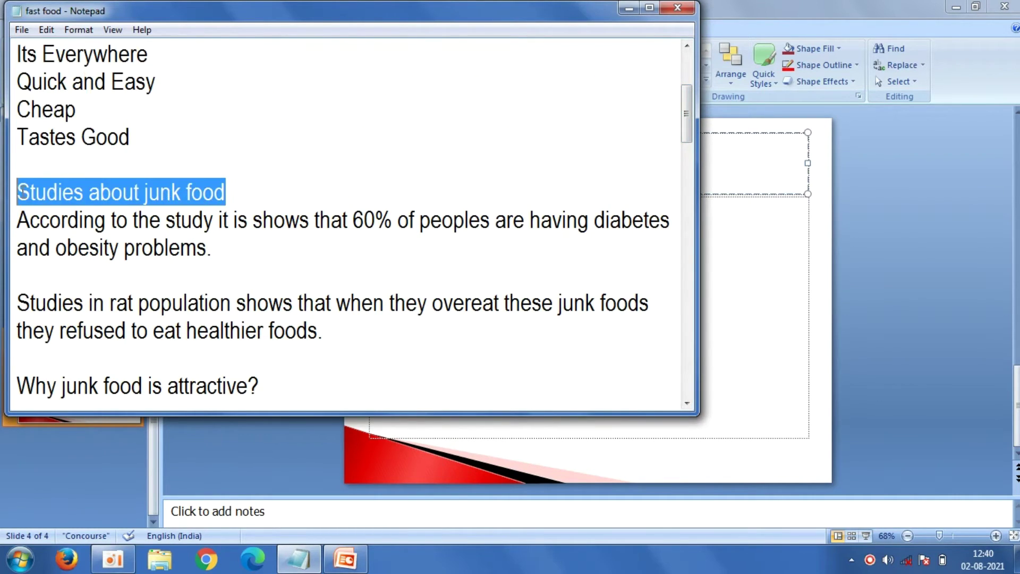
pyautogui.rightClick(22, 193)
pyautogui.click(56, 240)
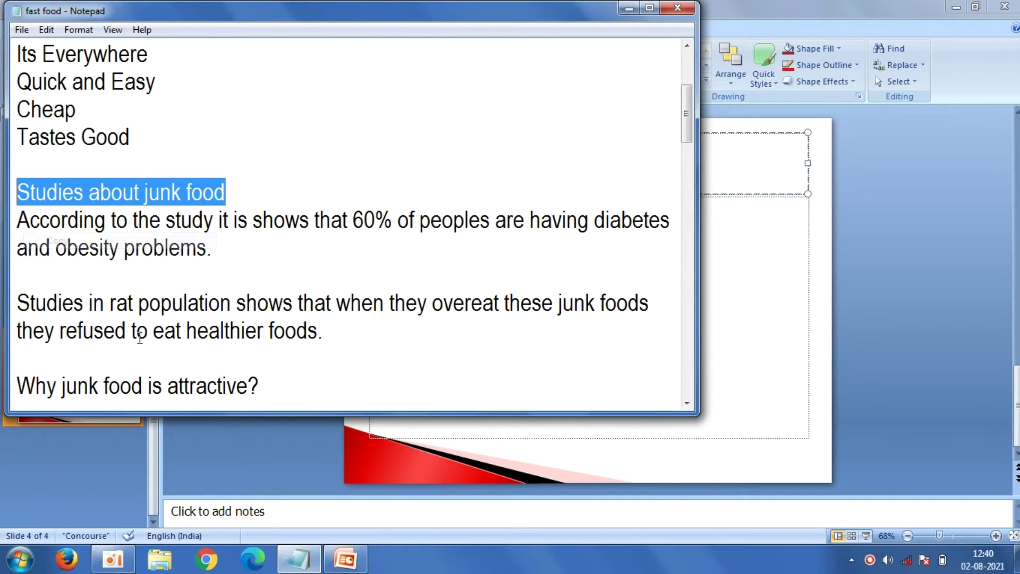
pyautogui.click(223, 473)
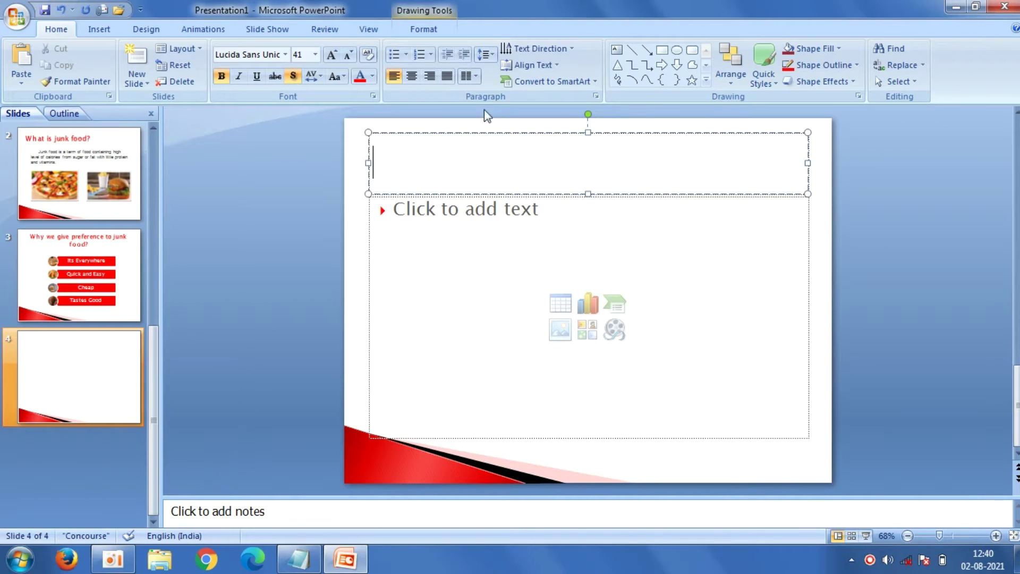
pyautogui.rightClick(490, 145)
pyautogui.click(513, 189)
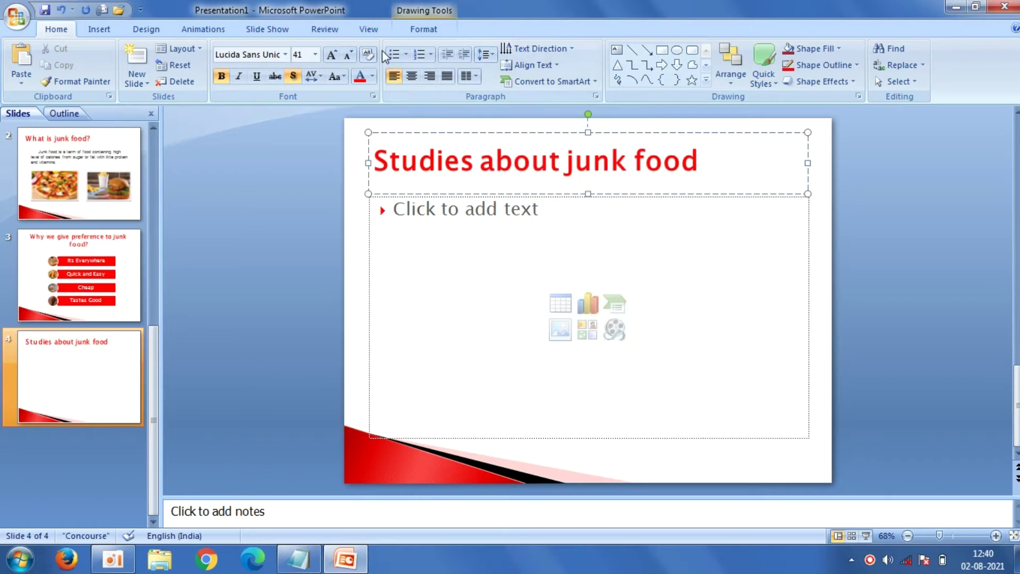
pyautogui.click(406, 208)
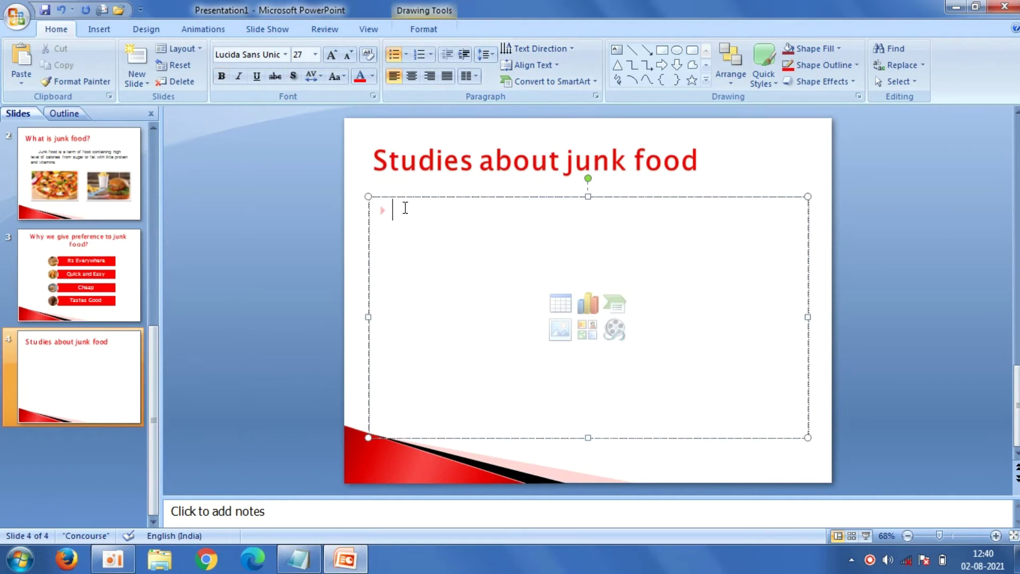
# - Paste the two study paragraphs from Notepad as hollow-square bullets and select them for a font change
pyautogui.click(409, 59)
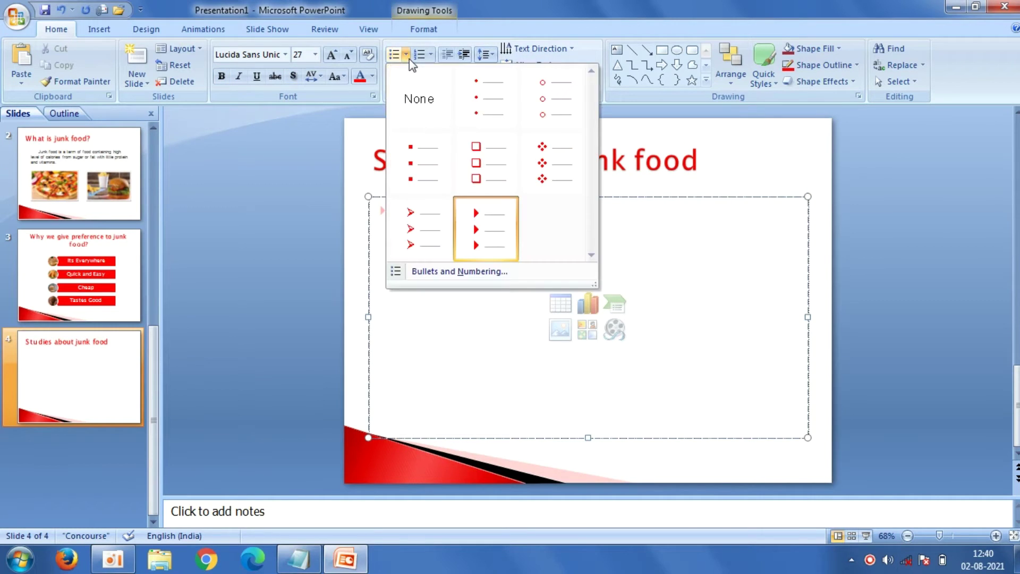
pyautogui.click(478, 174)
pyautogui.click(299, 559)
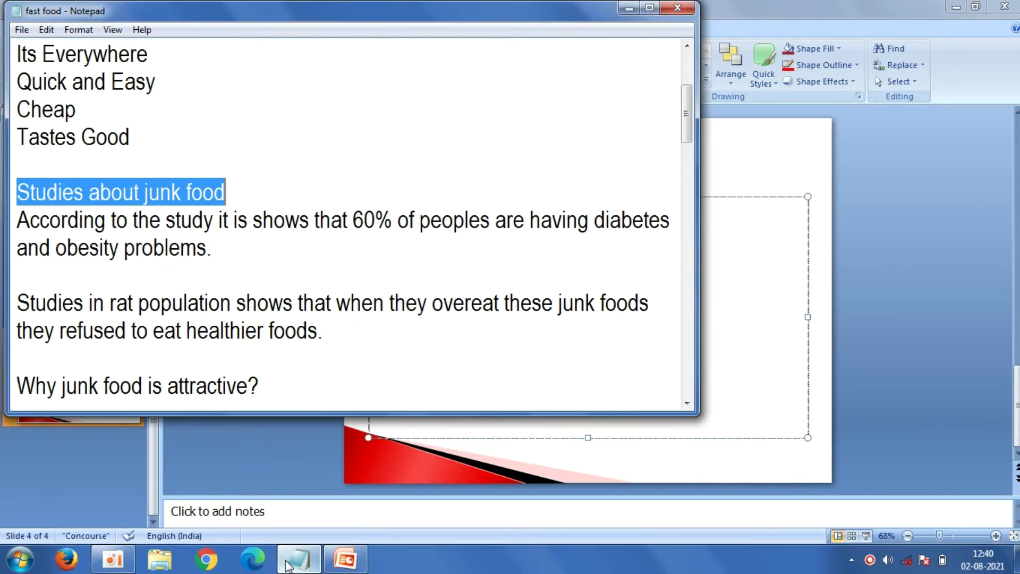
pyautogui.moveTo(330, 332); pyautogui.dragTo(14, 217)
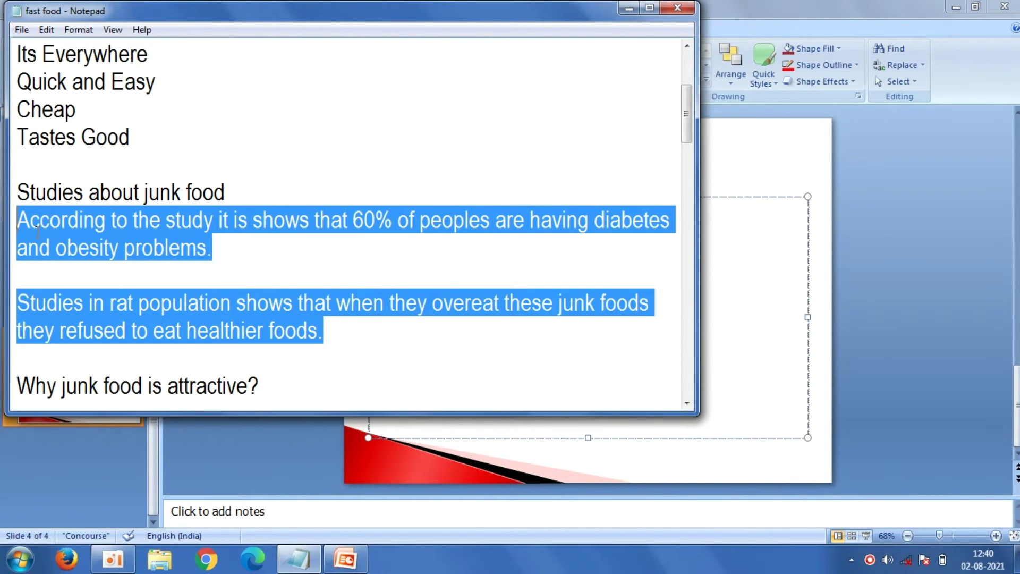
pyautogui.rightClick(38, 231)
pyautogui.click(64, 280)
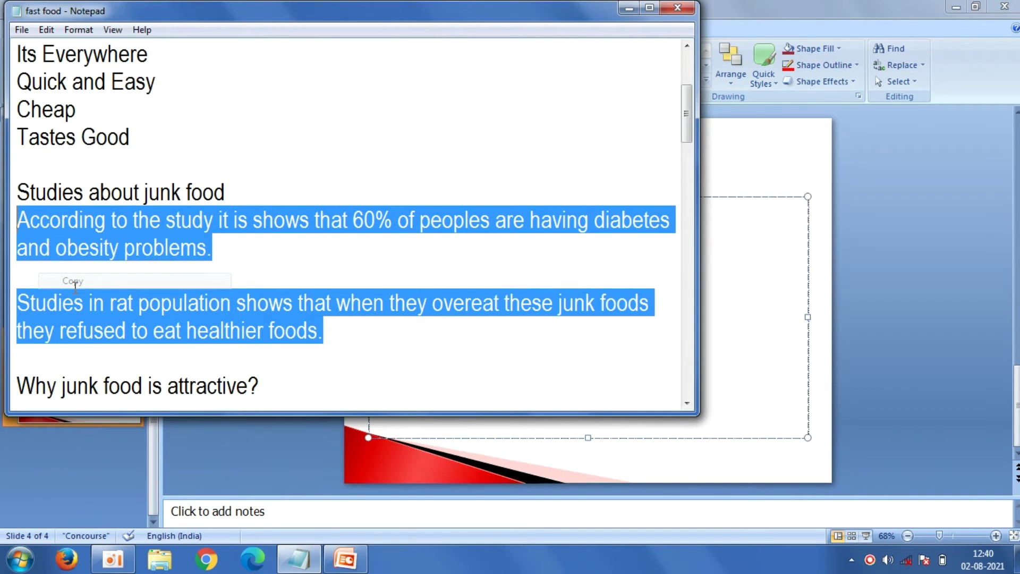
pyautogui.click(200, 432)
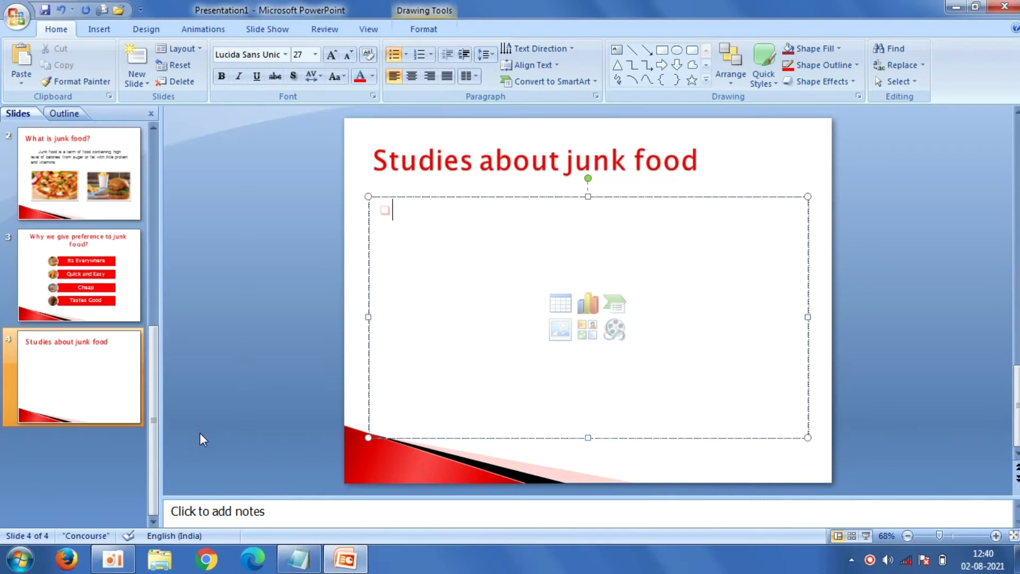
pyautogui.rightClick(418, 246)
pyautogui.click(449, 290)
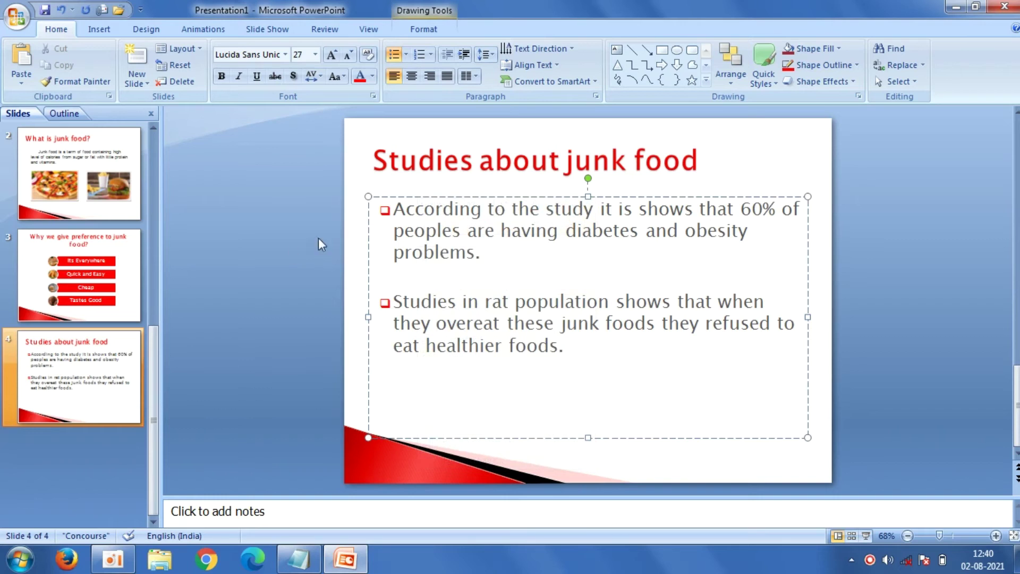
pyautogui.moveTo(574, 350); pyautogui.dragTo(397, 206)
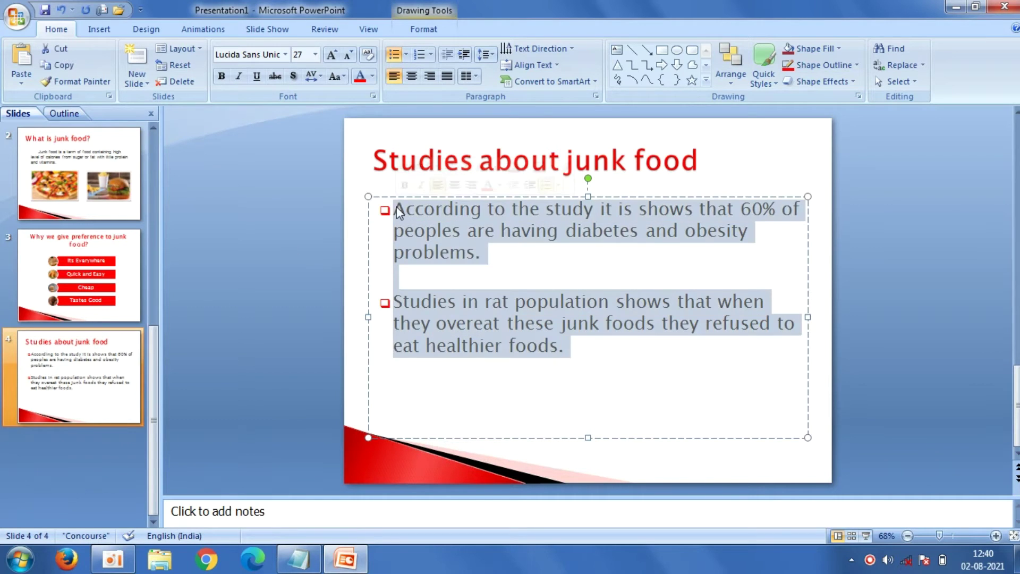
pyautogui.click(285, 55)
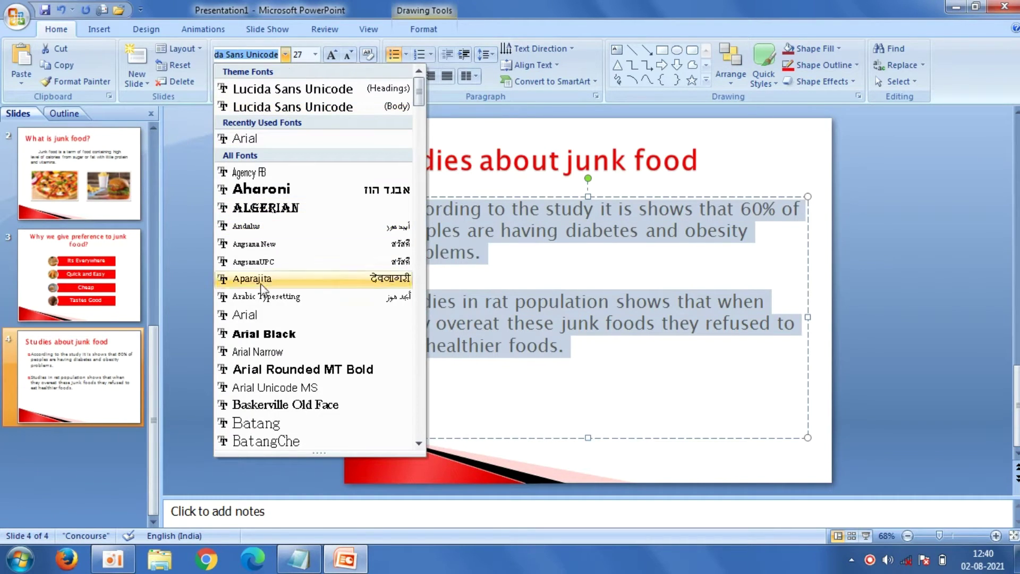
# - Set slide 4's body text in Arial and add a fifth Title and Content slide
pyautogui.click(262, 314)
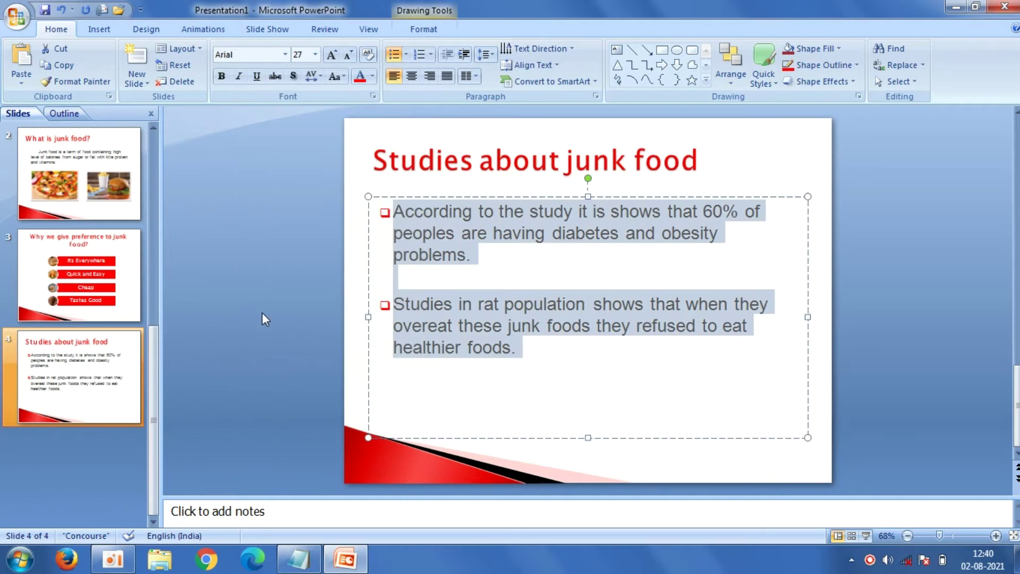
pyautogui.click(251, 277)
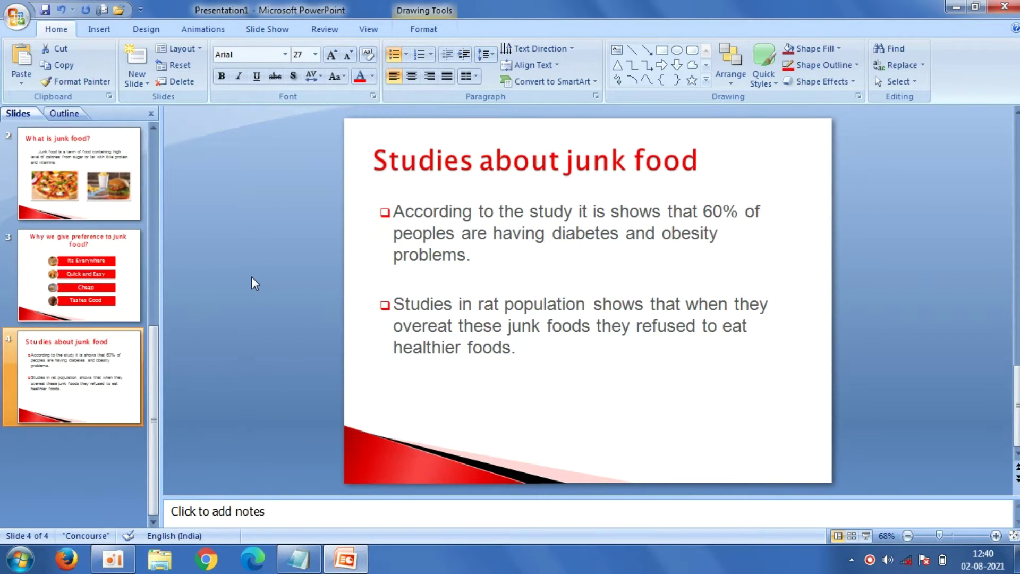
pyautogui.click(135, 80)
pyautogui.click(231, 129)
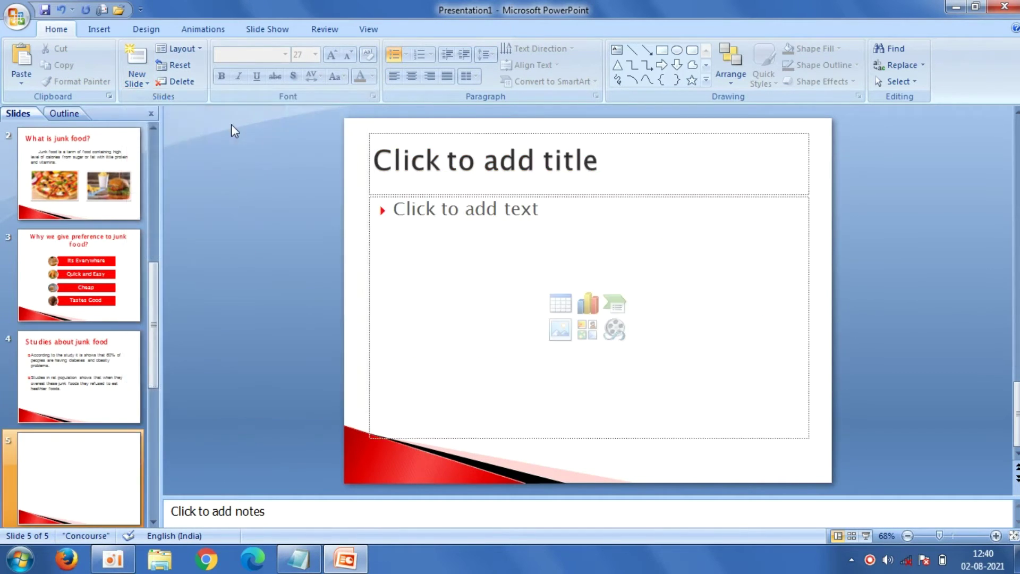
pyautogui.click(456, 174)
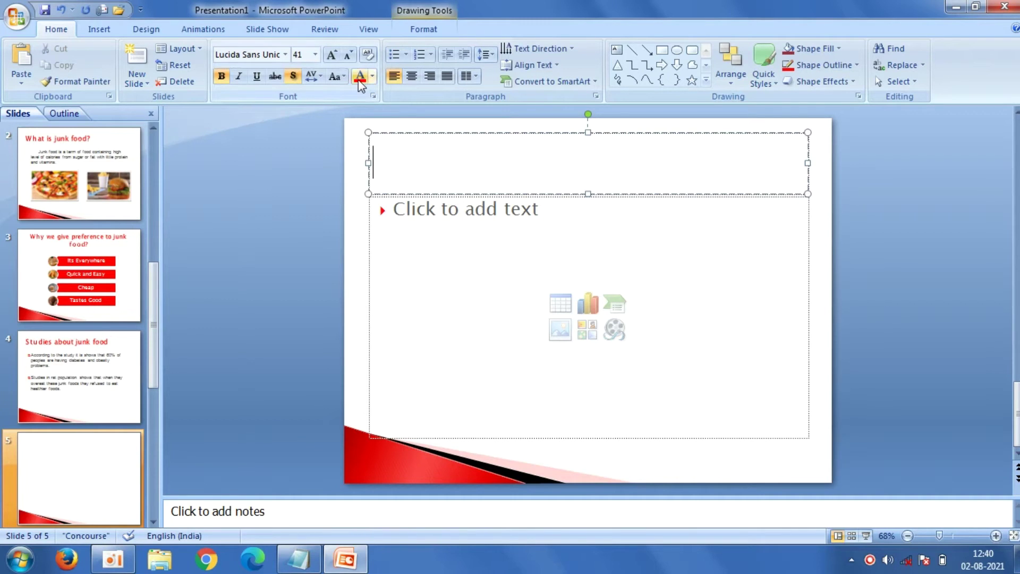
# - Paste the heading 'Why junk food is attractive?' from the Notepad notes as the title
pyautogui.click(299, 559)
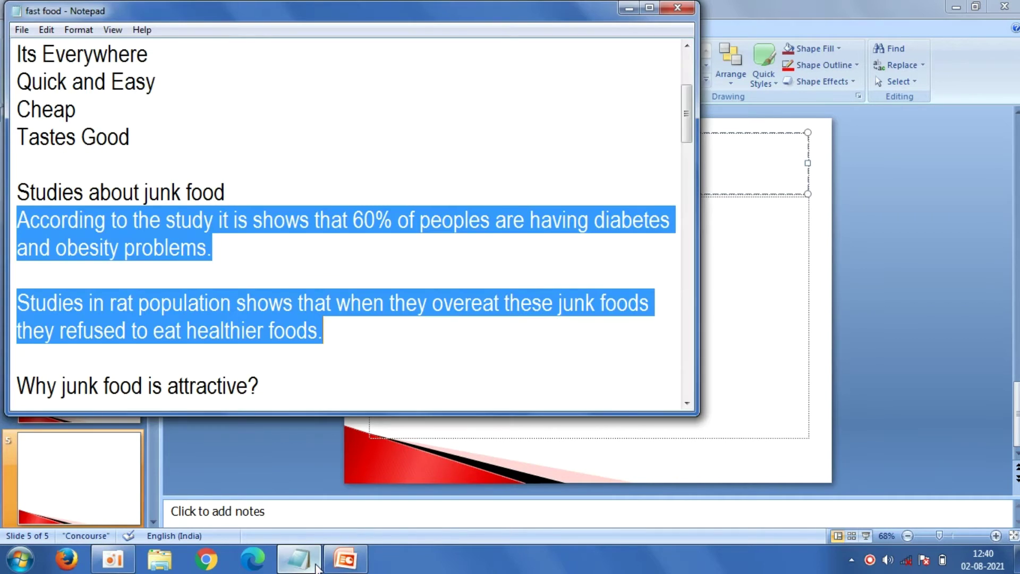
pyautogui.scroll(-2, 687, 149)
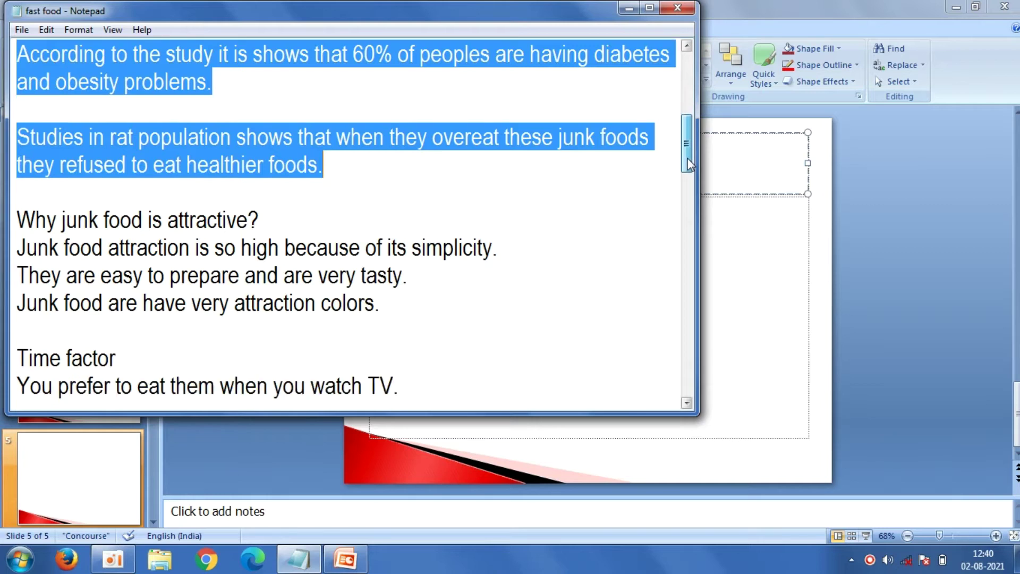
pyautogui.moveTo(688, 157); pyautogui.dragTo(687, 163)
pyautogui.moveTo(278, 167); pyautogui.dragTo(21, 168)
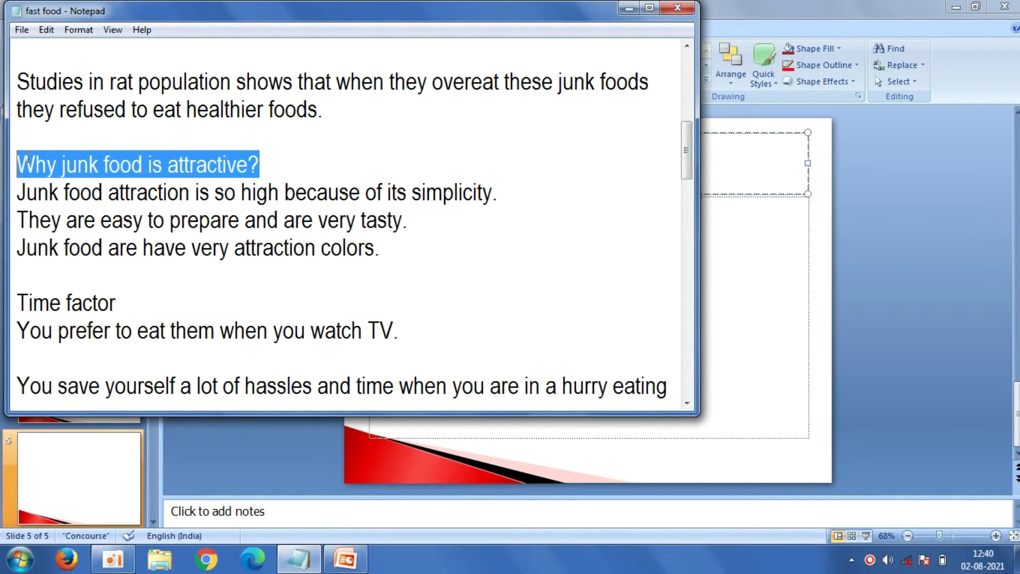
pyautogui.rightClick(27, 160)
pyautogui.click(60, 204)
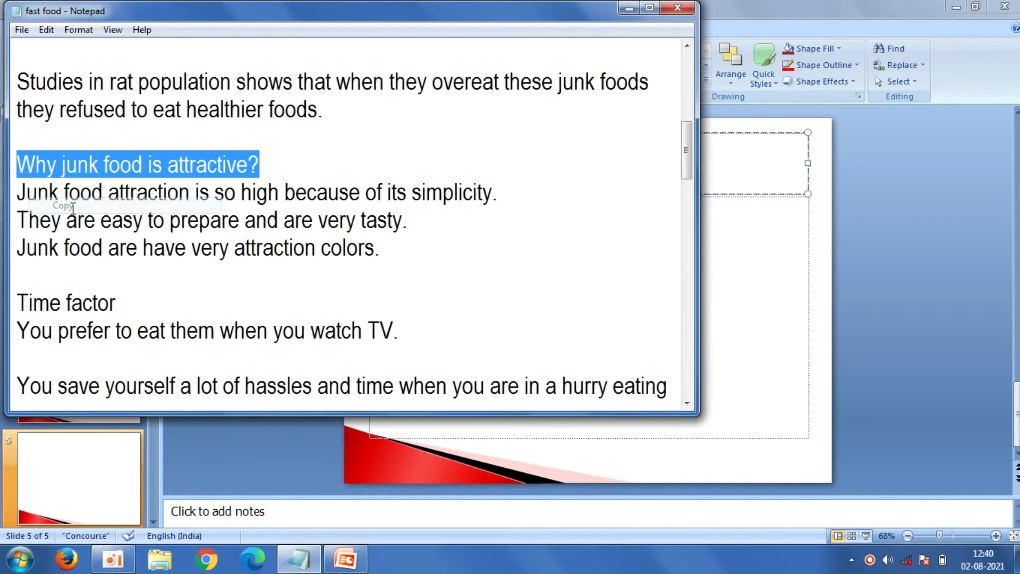
pyautogui.click(207, 457)
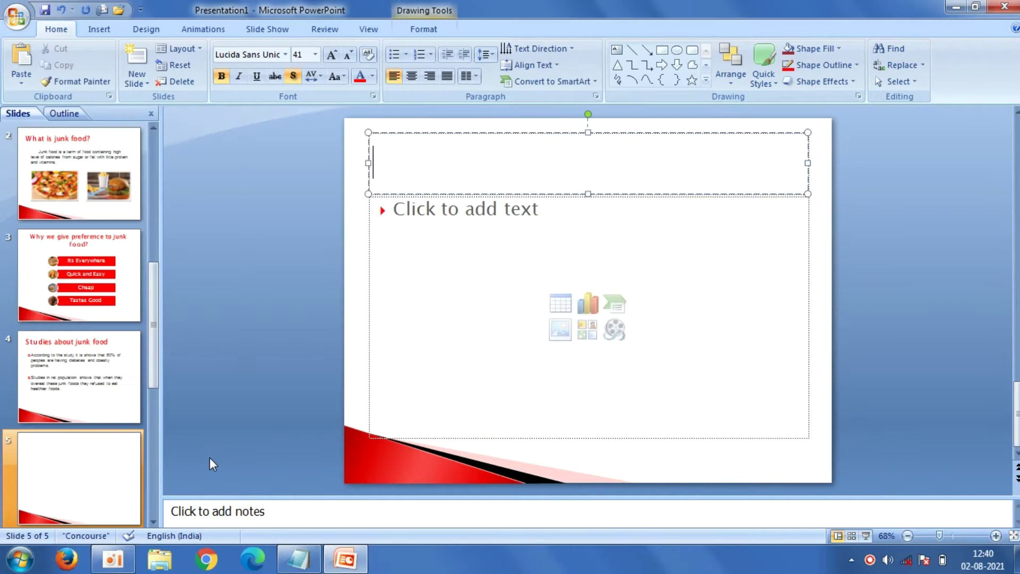
pyautogui.rightClick(427, 154)
pyautogui.click(442, 194)
pyautogui.click(410, 222)
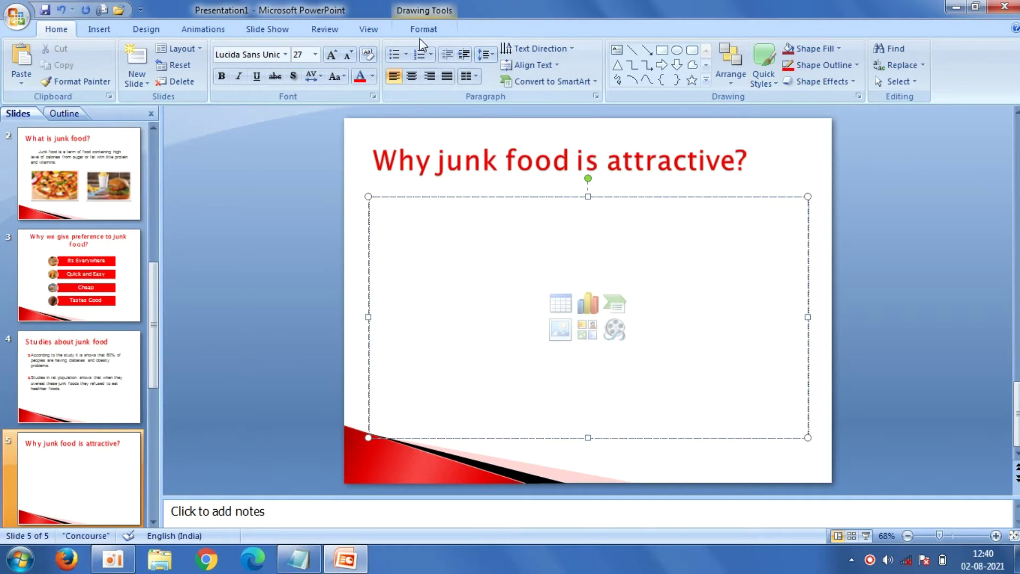
# - Paste the three attraction lines from Notepad into the body as arrow bullets
pyautogui.click(406, 54)
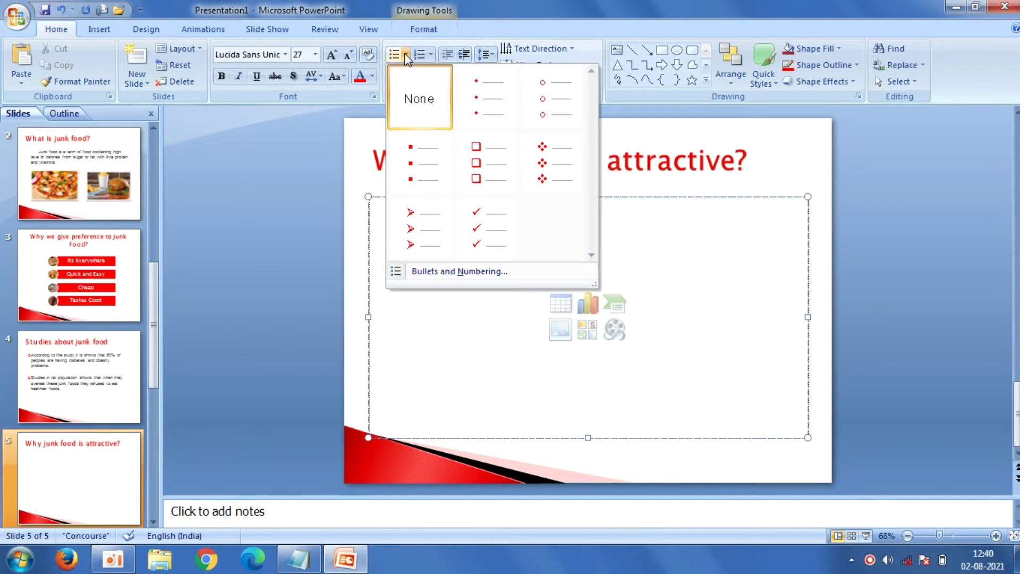
pyautogui.click(420, 228)
pyautogui.click(297, 559)
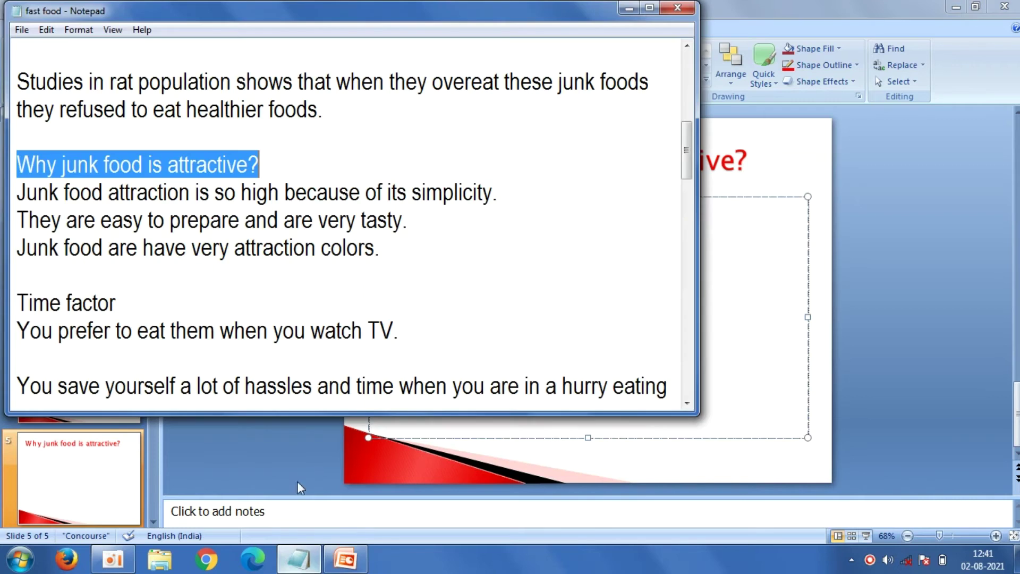
pyautogui.moveTo(391, 252); pyautogui.dragTo(14, 200)
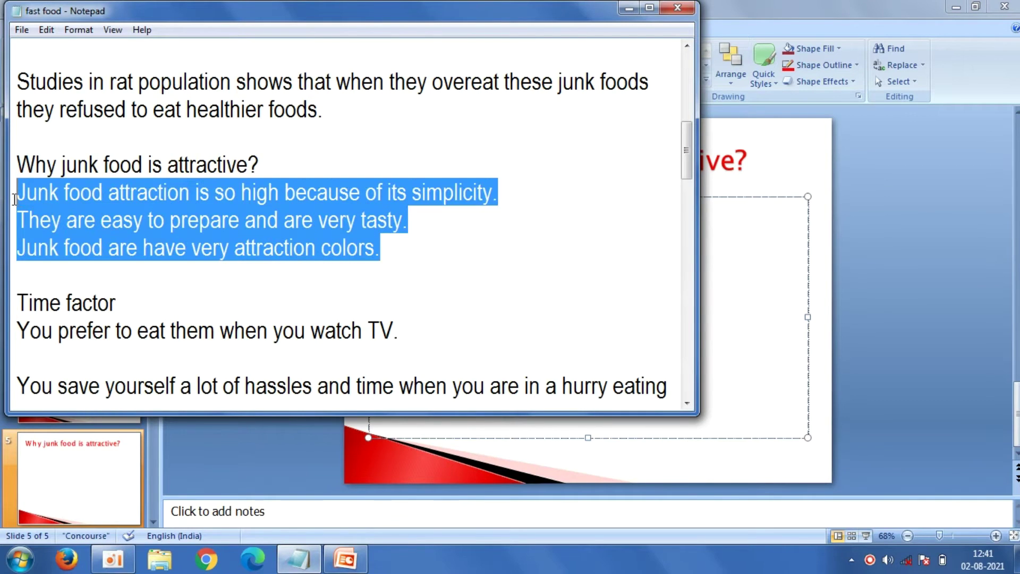
pyautogui.rightClick(59, 202)
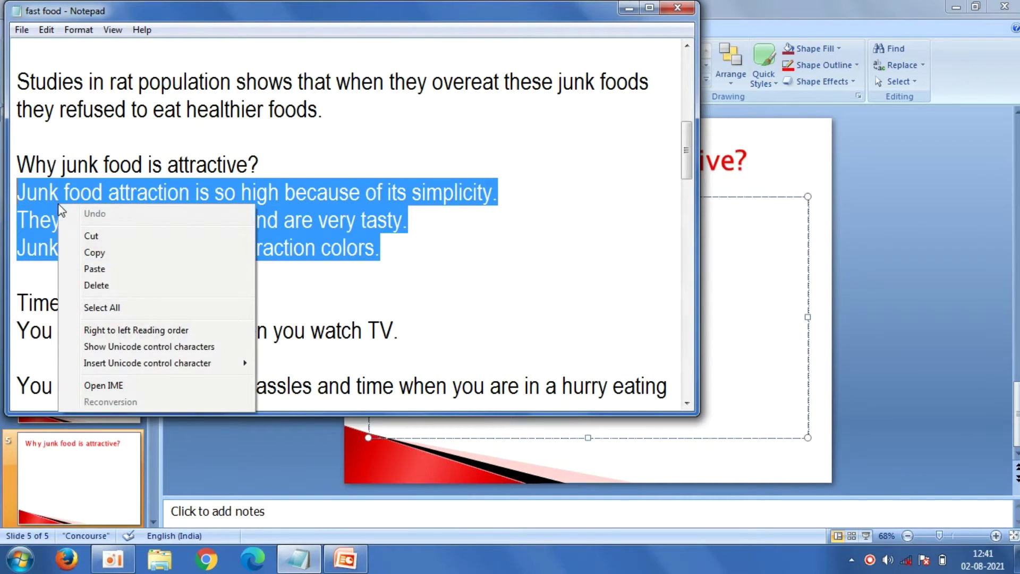
pyautogui.click(98, 251)
pyautogui.click(237, 450)
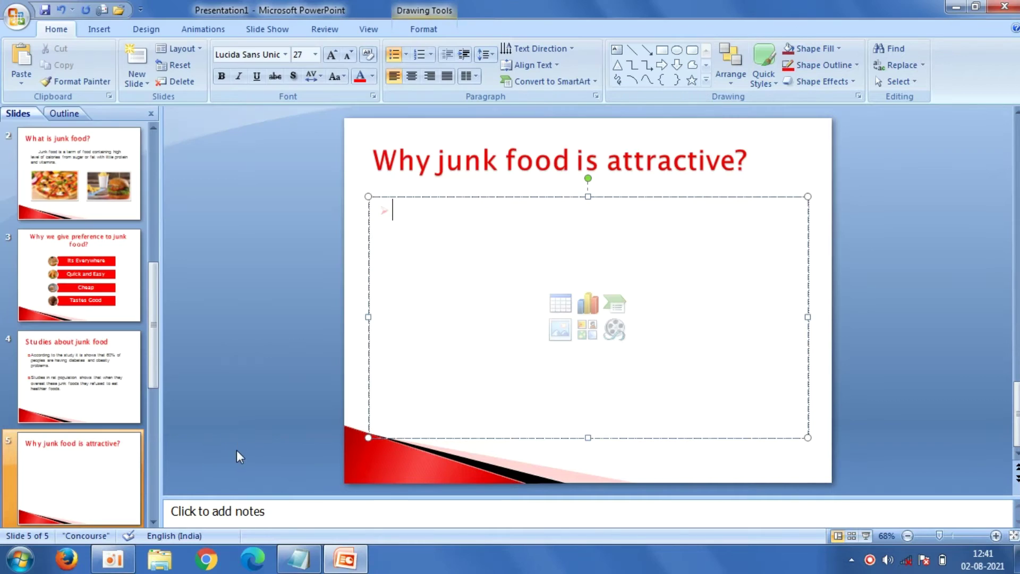
pyautogui.rightClick(397, 228)
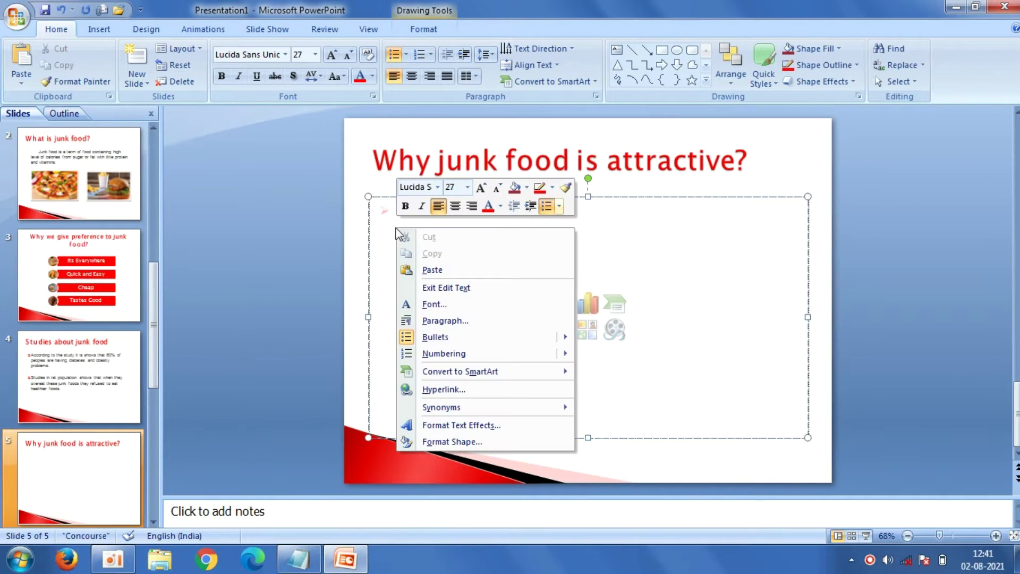
pyautogui.click(426, 269)
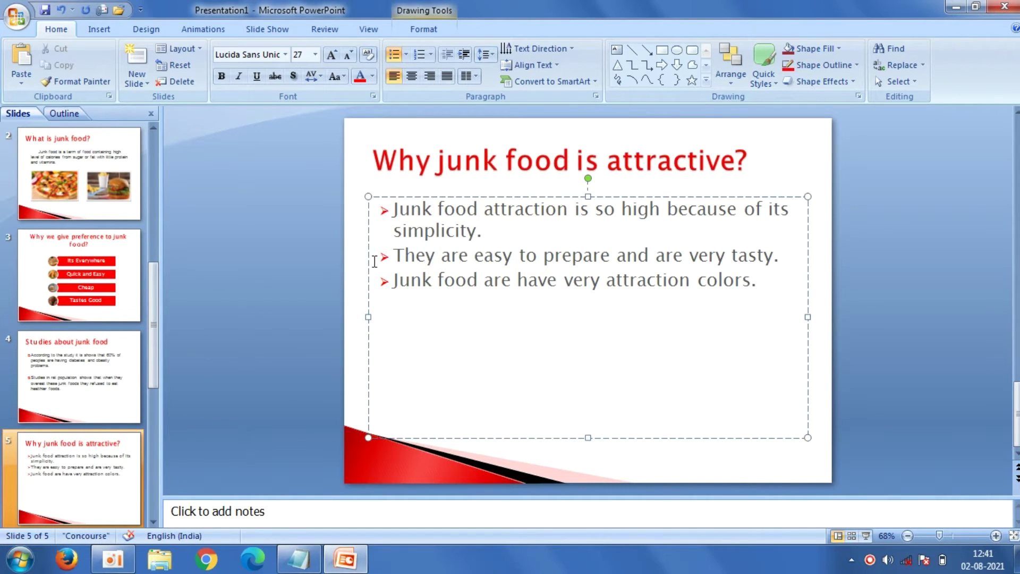
# - Set all the bullet text in Arial
pyautogui.hotkey('ctrl', 'a')
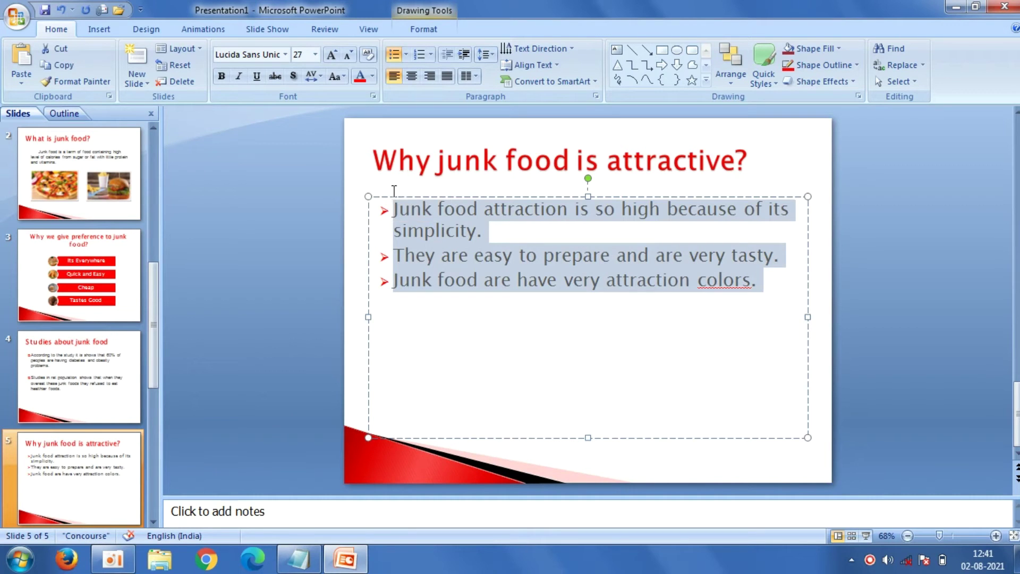
pyautogui.click(286, 54)
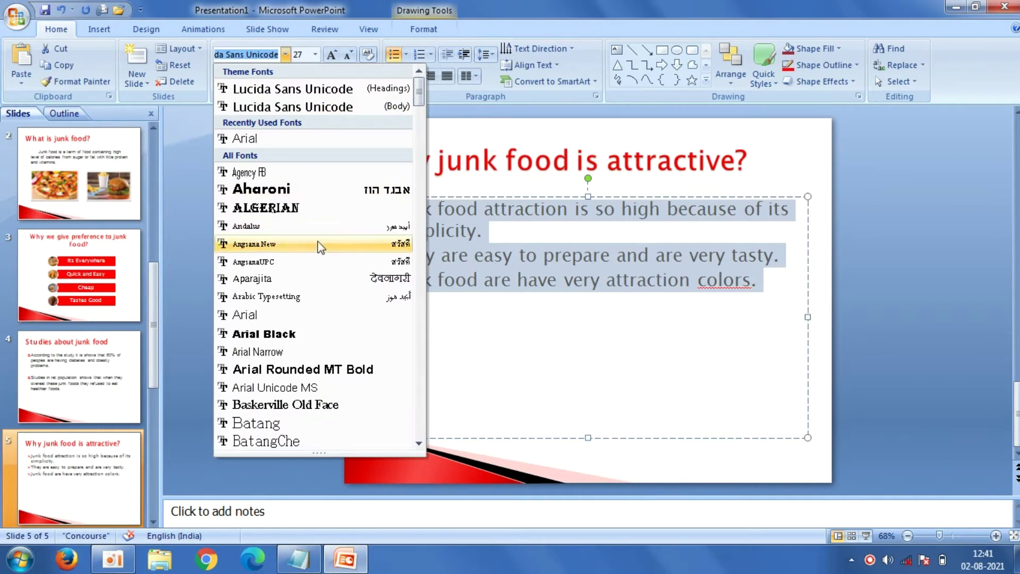
pyautogui.click(326, 320)
pyautogui.click(251, 219)
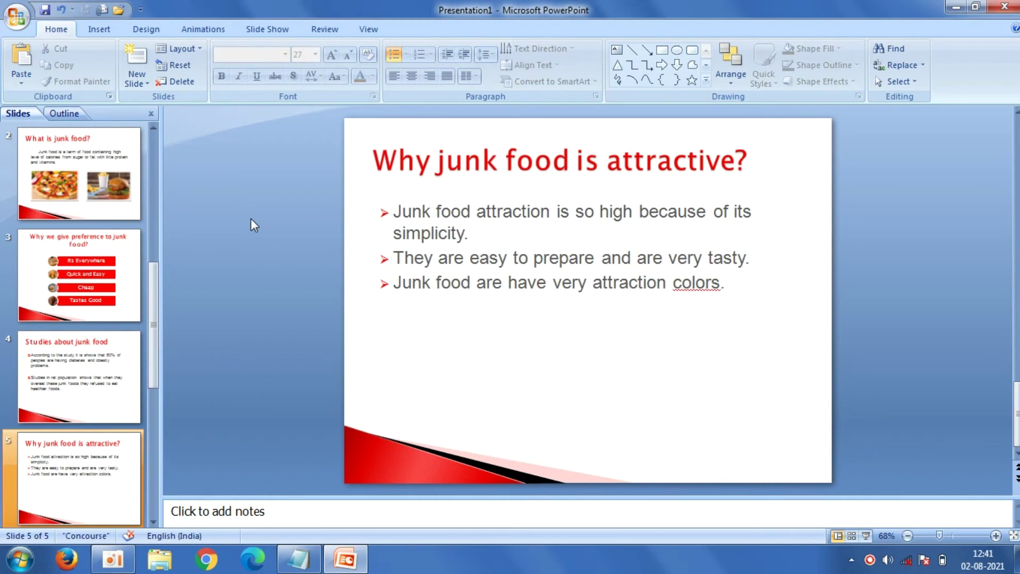
pyautogui.click(94, 24)
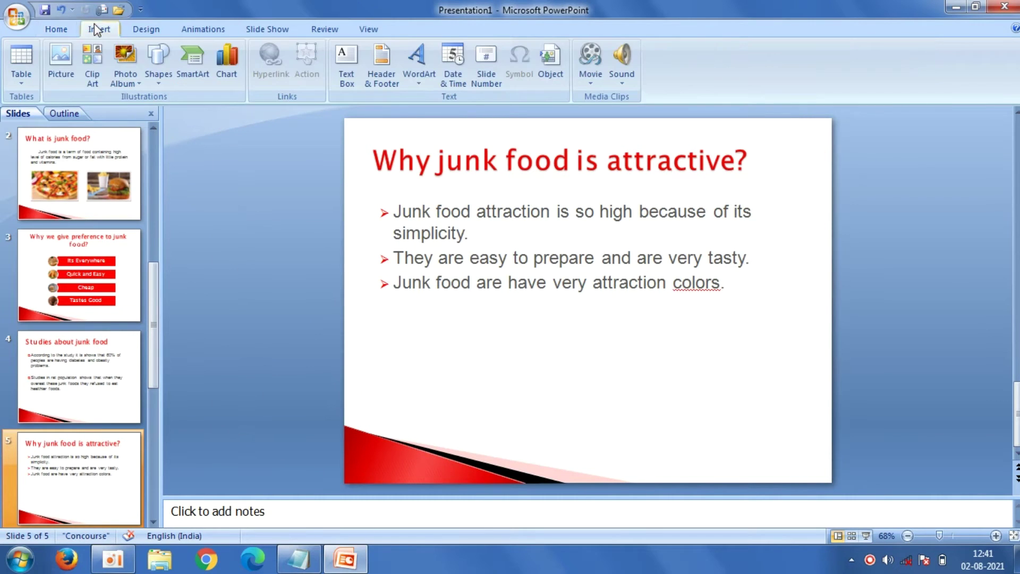
# - Insert the Potato-Chips picture and give it the simple white-frame Picture Style
pyautogui.click(66, 52)
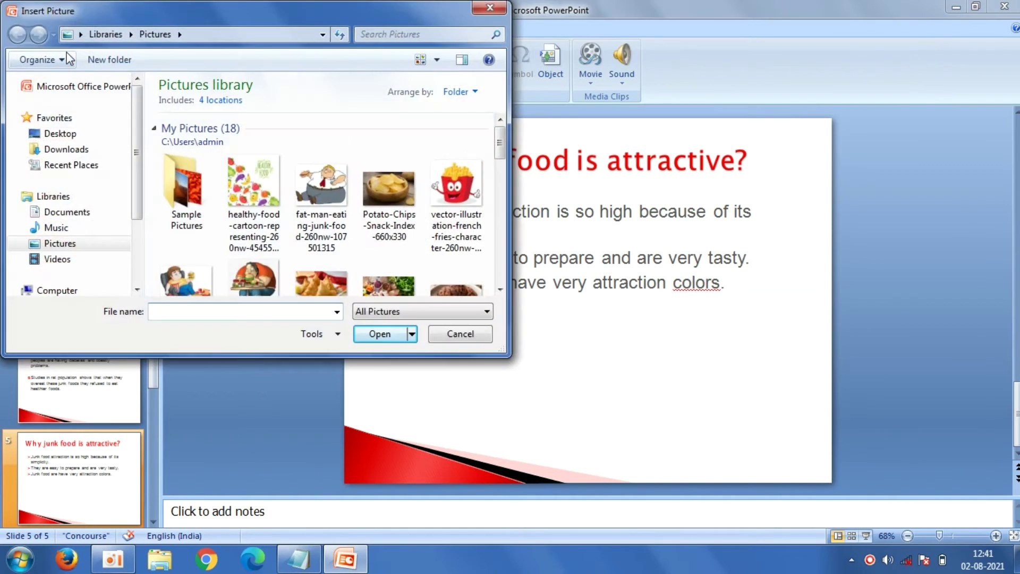
pyautogui.click(400, 189)
pyautogui.click(372, 334)
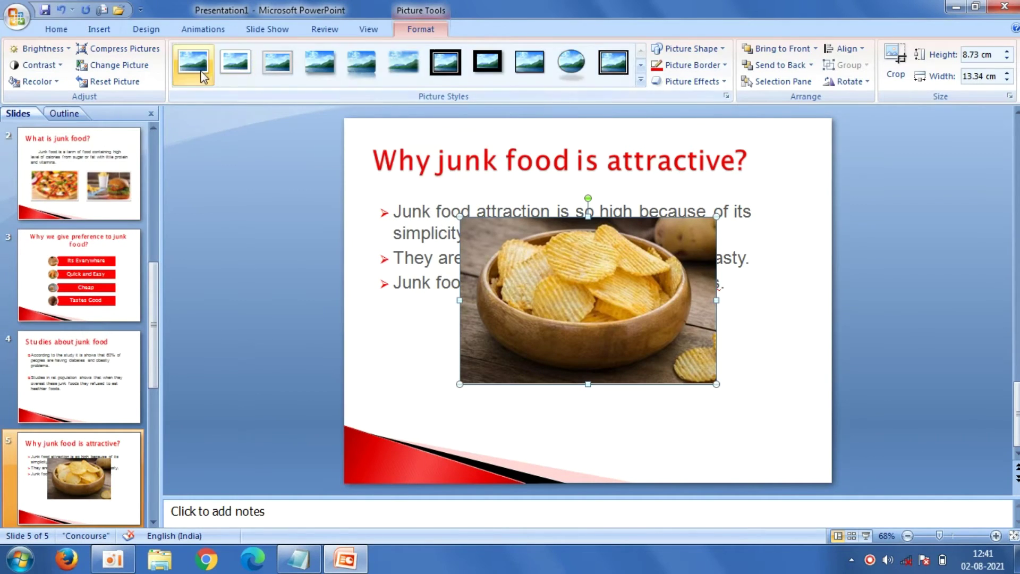
pyautogui.click(196, 66)
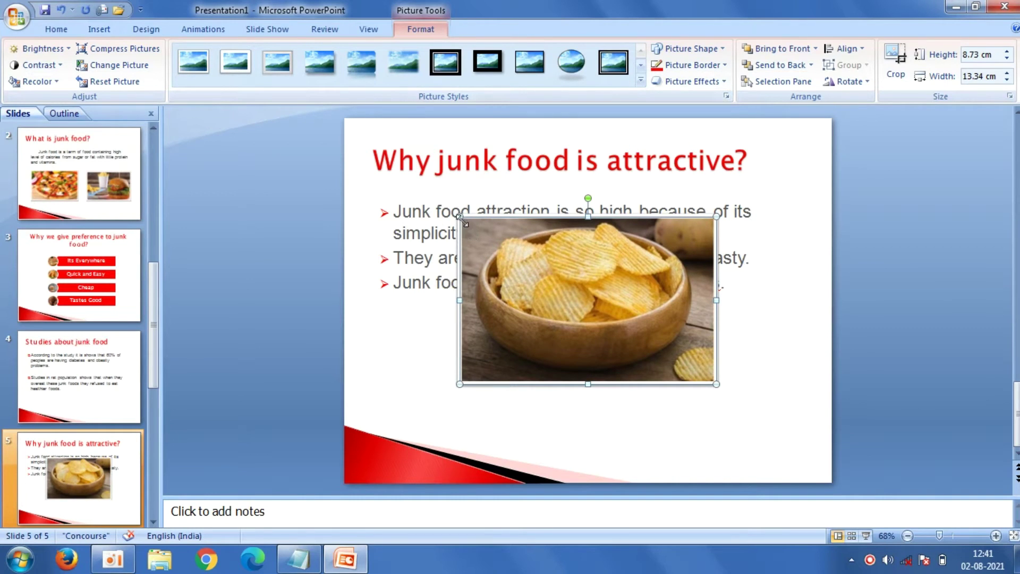
# - Shrink the chips photo to about 6.37 × 9.72 cm and place it at the lower right
pyautogui.moveTo(460, 217); pyautogui.dragTo(518, 255)
pyautogui.moveTo(619, 317); pyautogui.dragTo(716, 378)
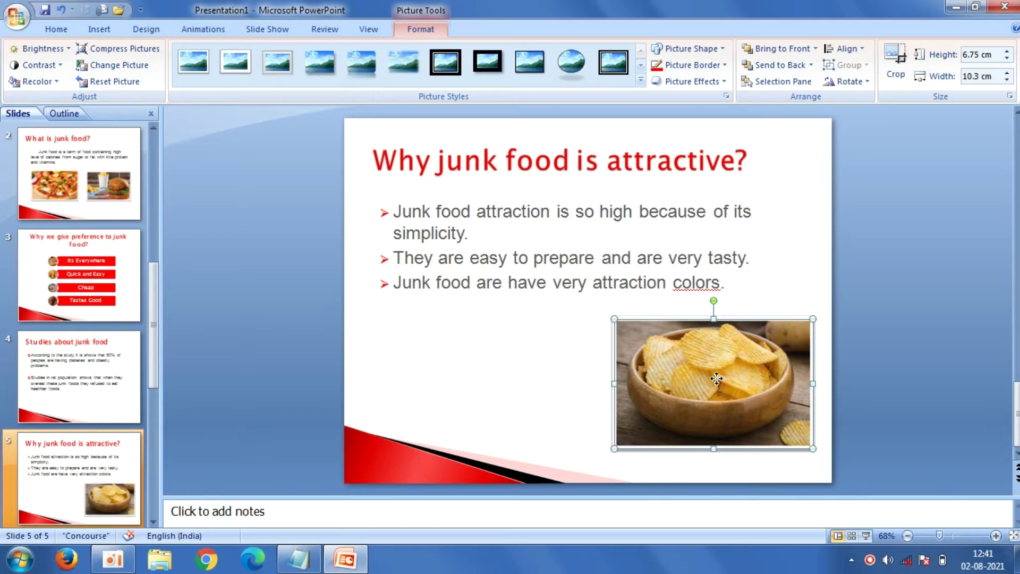
pyautogui.moveTo(716, 378); pyautogui.dragTo(719, 372)
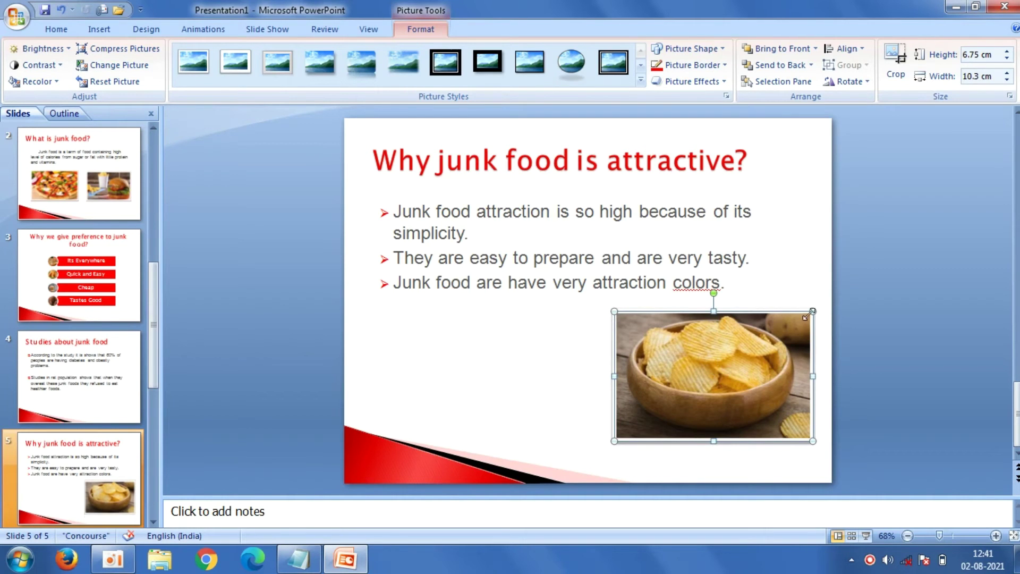
pyautogui.moveTo(809, 311); pyautogui.dragTo(802, 311)
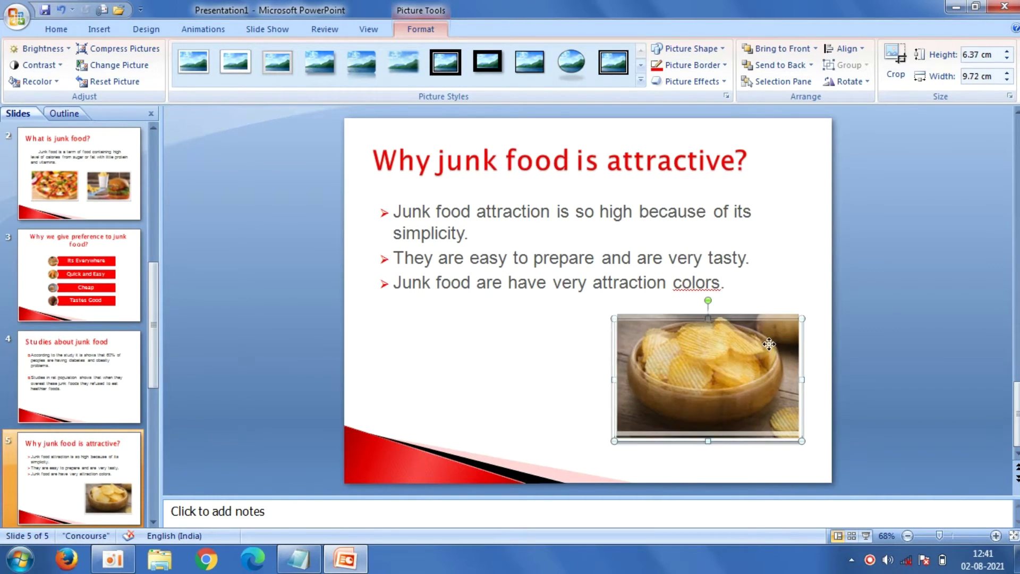
pyautogui.click(885, 349)
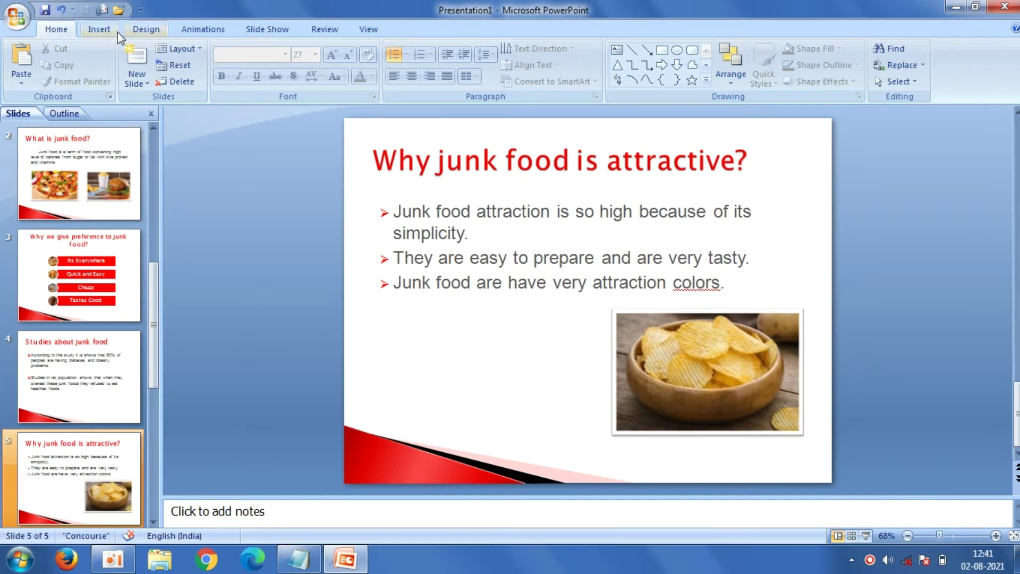
# - Insert the Death+by+chocolate picture with the same white-frame Picture Style
pyautogui.click(99, 29)
pyautogui.click(65, 57)
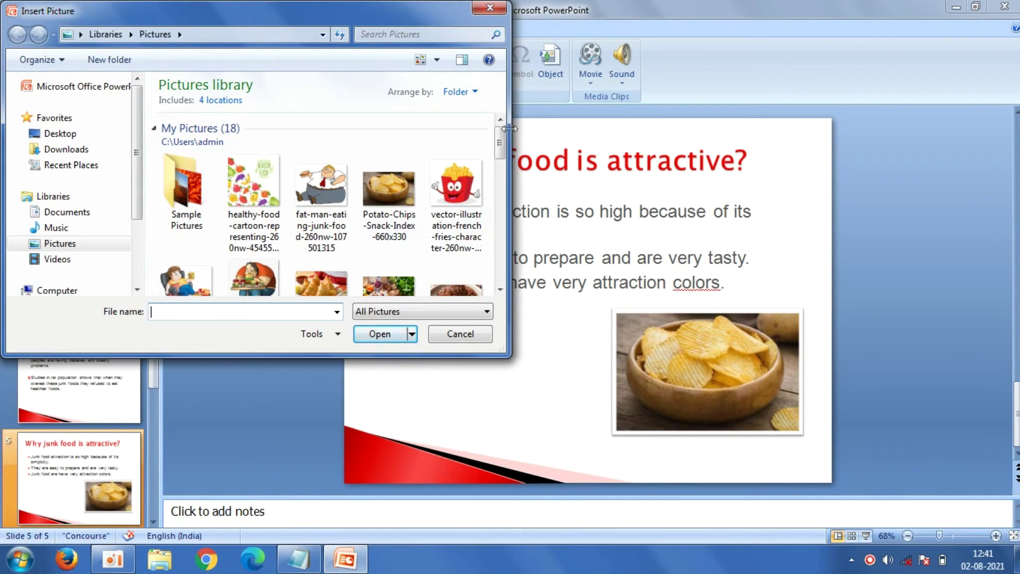
pyautogui.moveTo(504, 135); pyautogui.dragTo(504, 173)
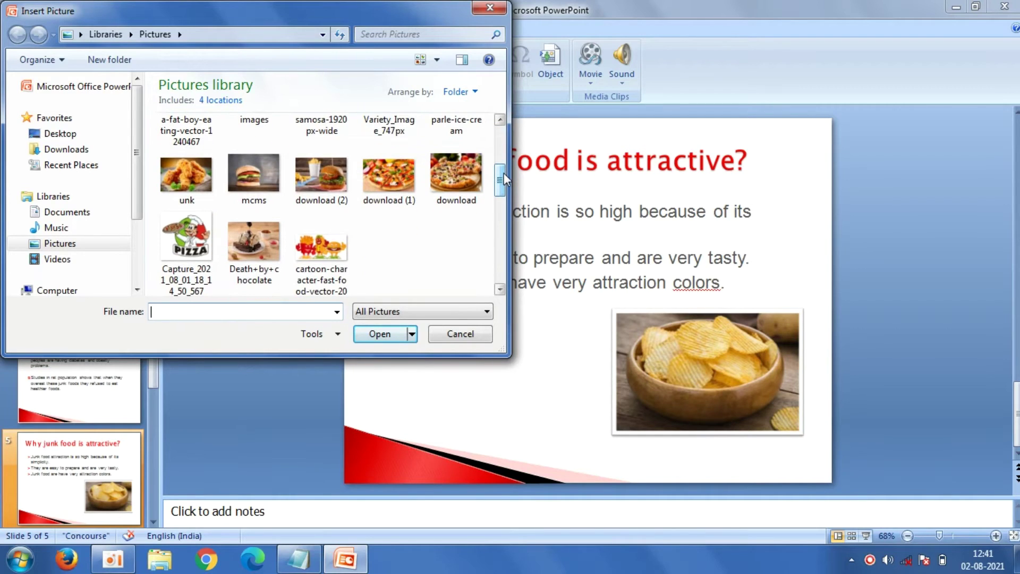
pyautogui.click(248, 229)
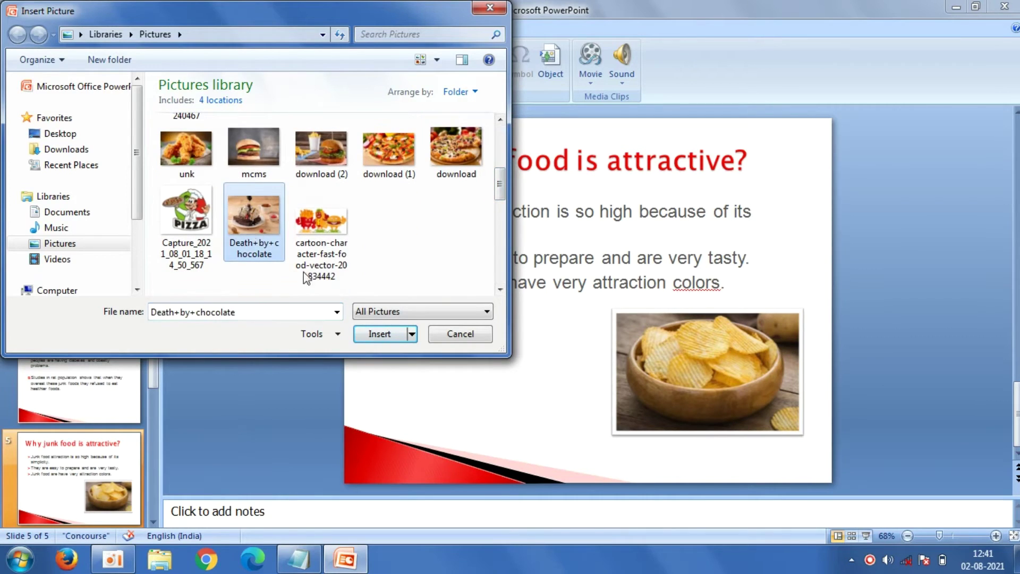
pyautogui.click(374, 328)
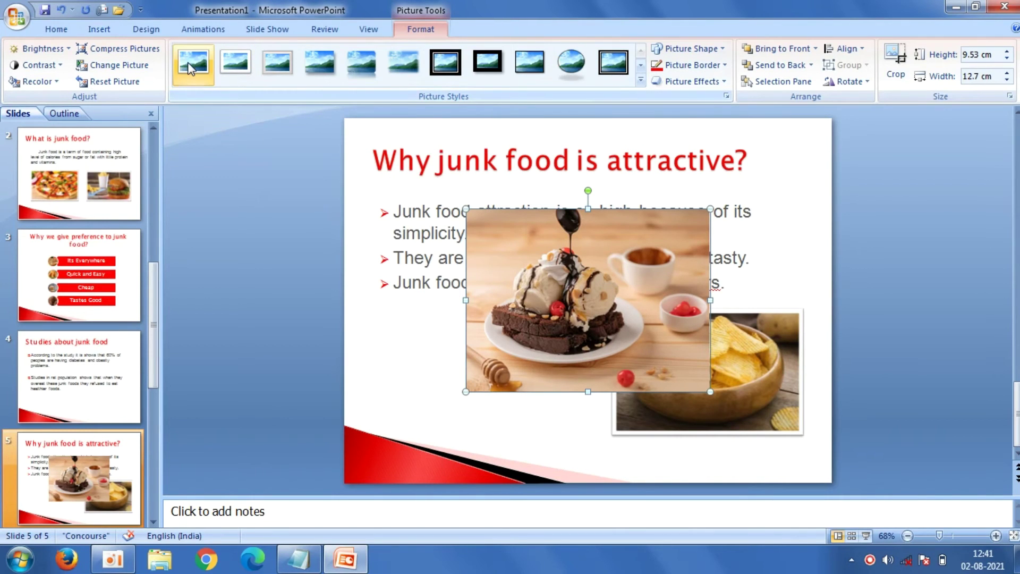
pyautogui.click(190, 67)
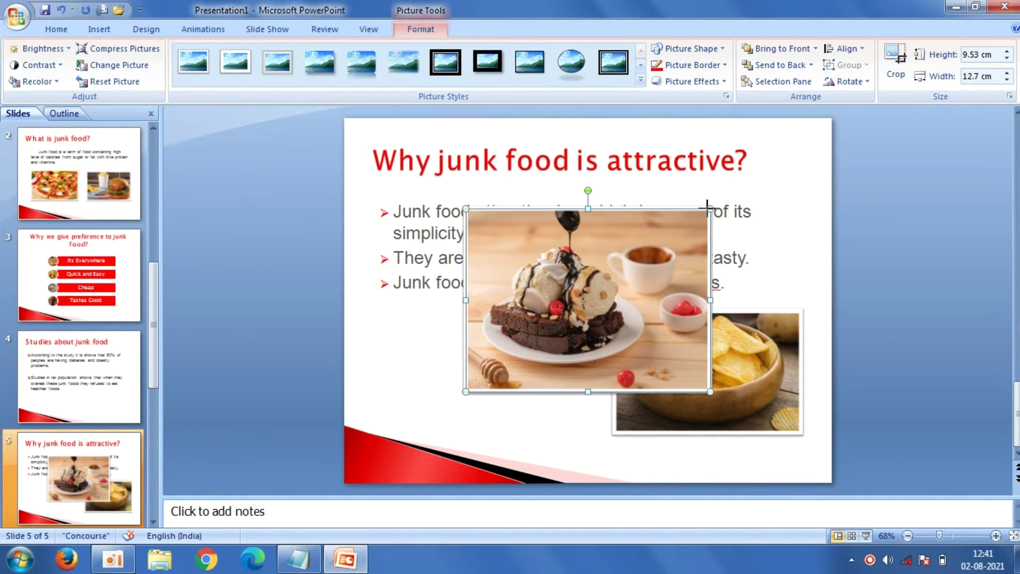
# - Resize the dessert photo to about 6.75 × 9.91 cm and place it left of the chips photo
pyautogui.moveTo(707, 207); pyautogui.dragTo(649, 254)
pyautogui.moveTo(567, 297)
pyautogui.mouseDown()
pyautogui.moveTo(515, 323)
pyautogui.moveTo(491, 275)
pyautogui.moveTo(505, 297)
pyautogui.moveTo(494, 350)
pyautogui.mouseUp()
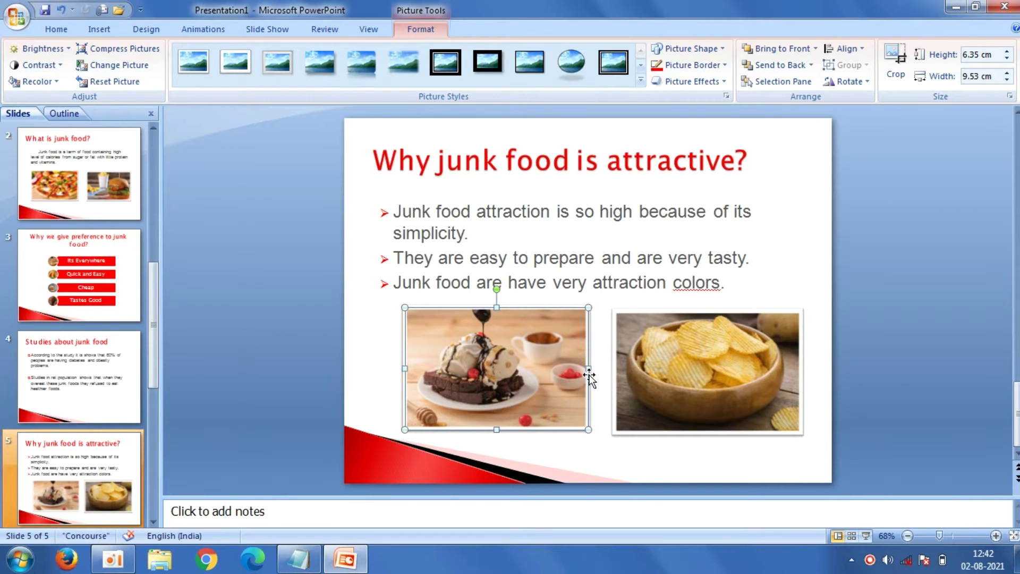
pyautogui.moveTo(588, 368); pyautogui.dragTo(585, 368)
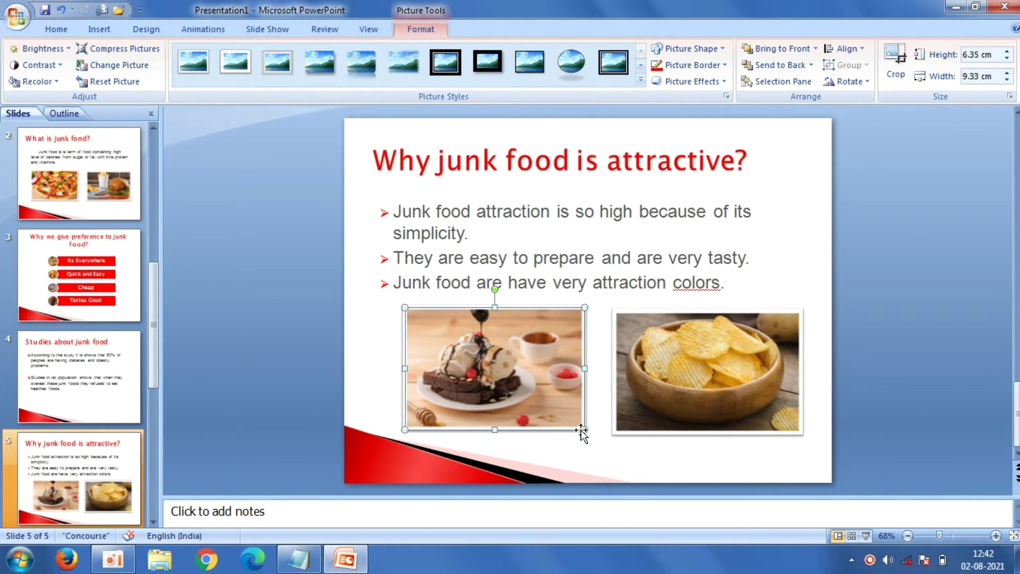
pyautogui.moveTo(584, 430); pyautogui.dragTo(596, 436)
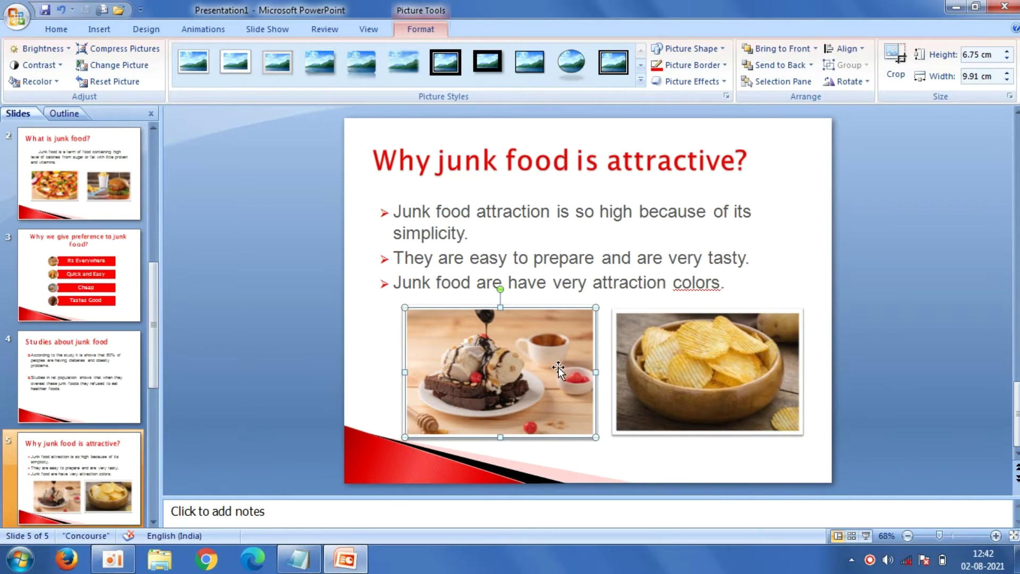
pyautogui.moveTo(548, 366); pyautogui.dragTo(533, 366)
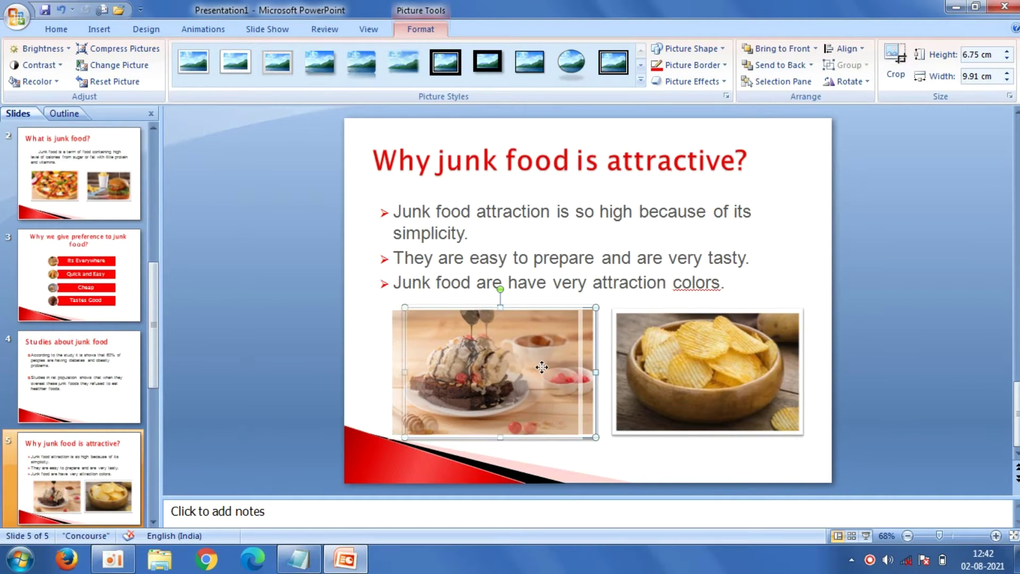
pyautogui.click(290, 320)
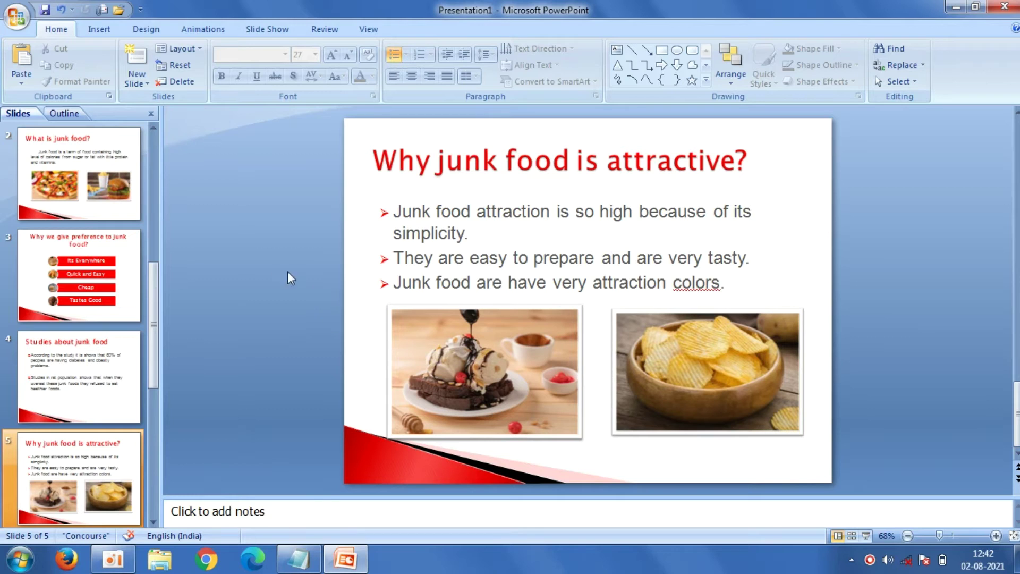
# - Add a sixth slide with the Title and Content layout
pyautogui.click(133, 83)
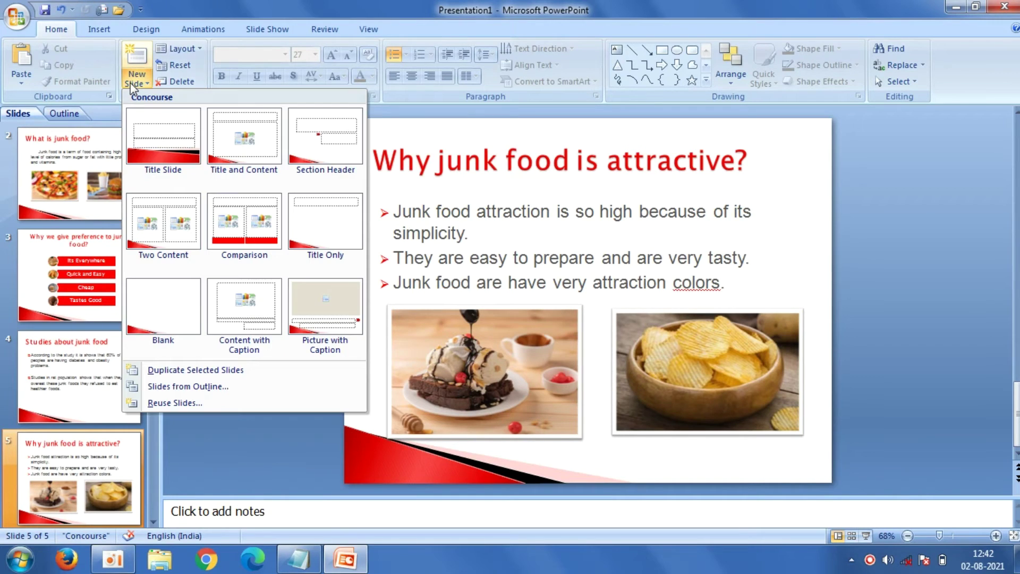
pyautogui.click(227, 140)
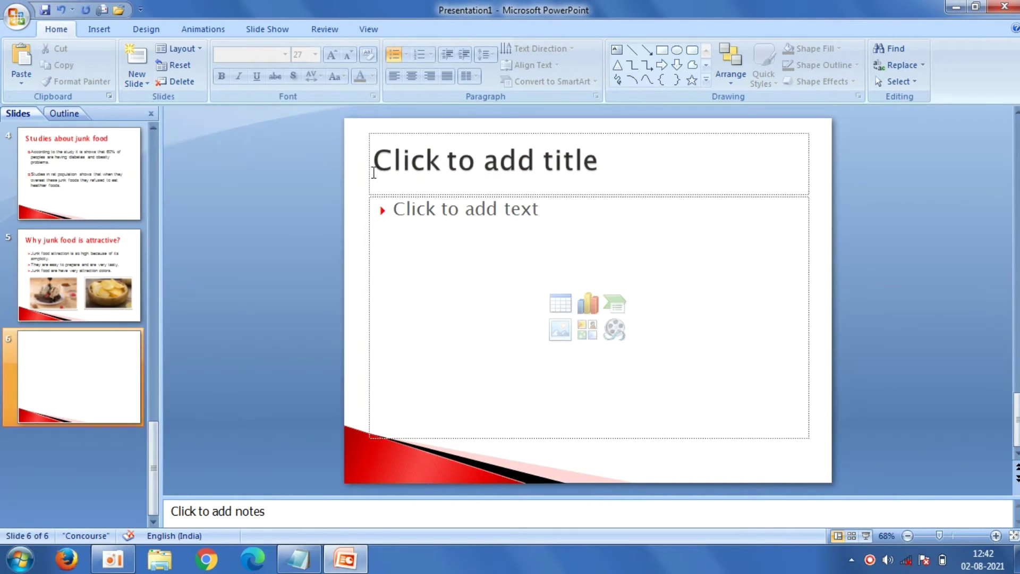
pyautogui.click(374, 173)
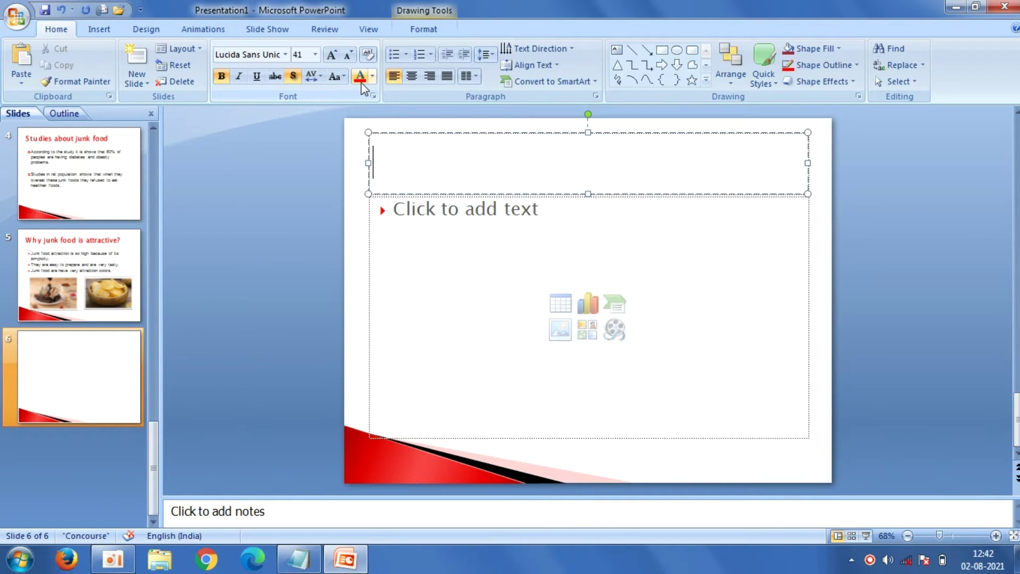
# - Paste the heading 'Time factor' from the Notepad notes as the slide title
pyautogui.click(298, 559)
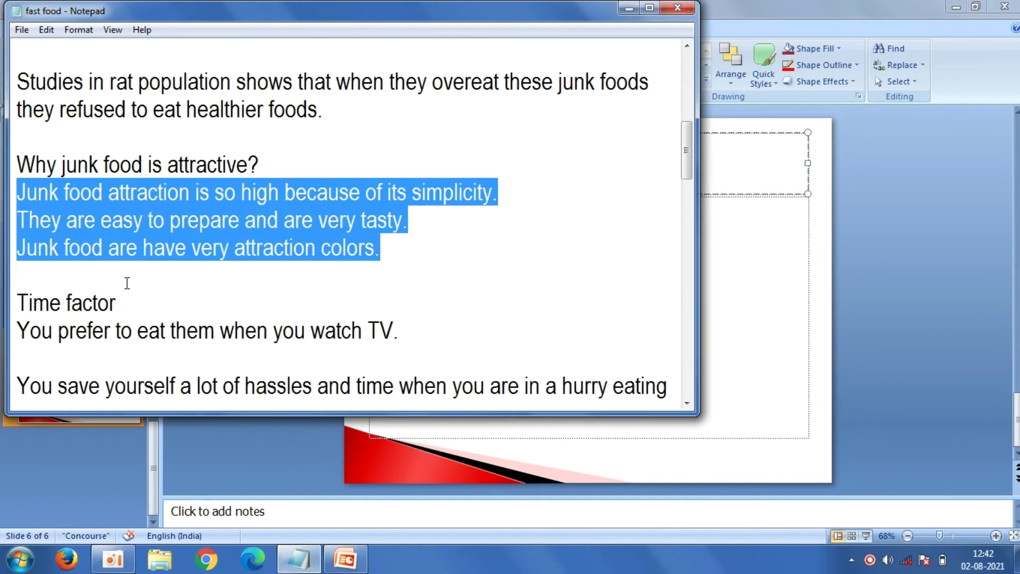
pyautogui.moveTo(127, 307); pyautogui.dragTo(20, 306)
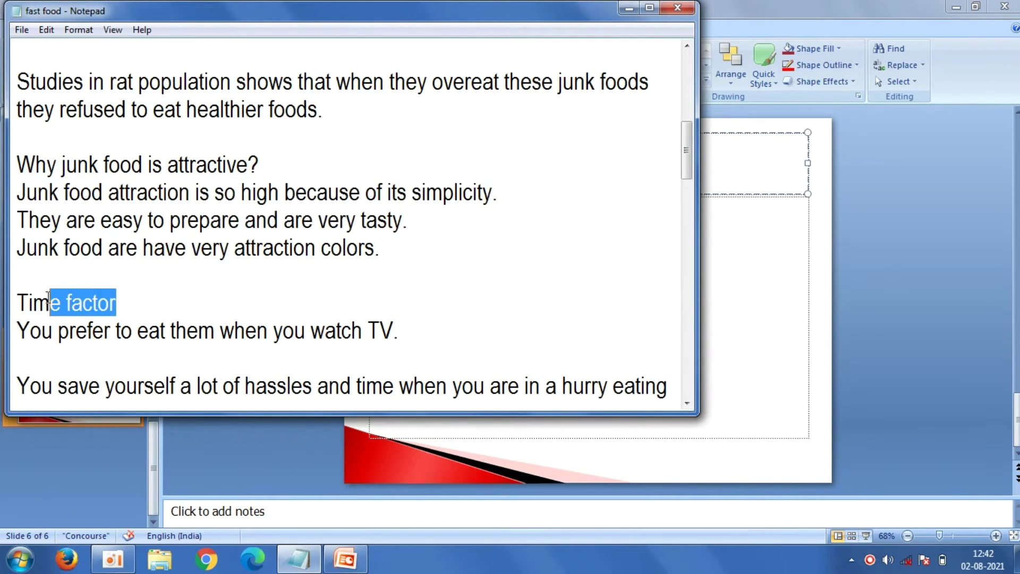
pyautogui.rightClick(20, 305)
pyautogui.click(70, 352)
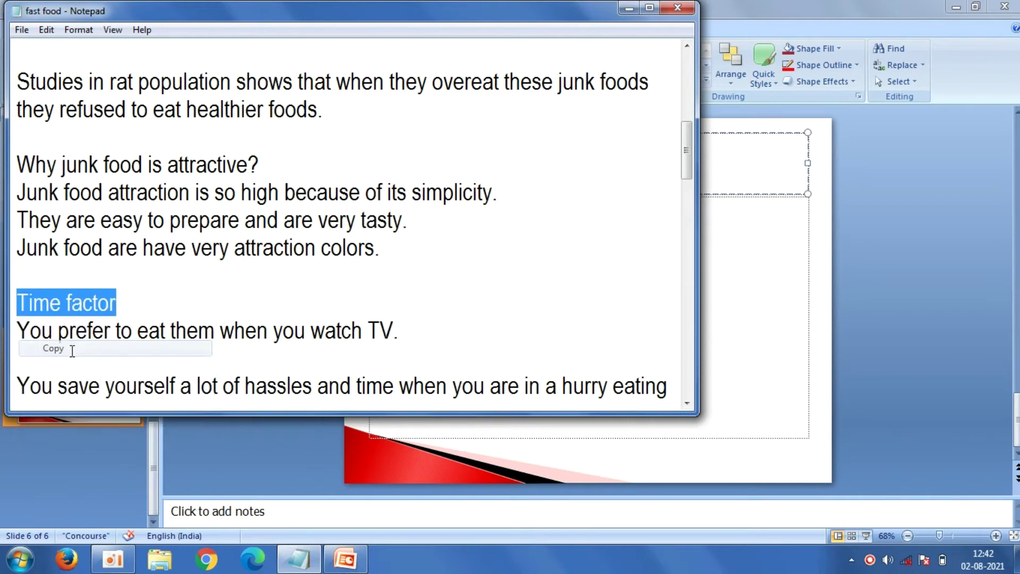
pyautogui.click(177, 473)
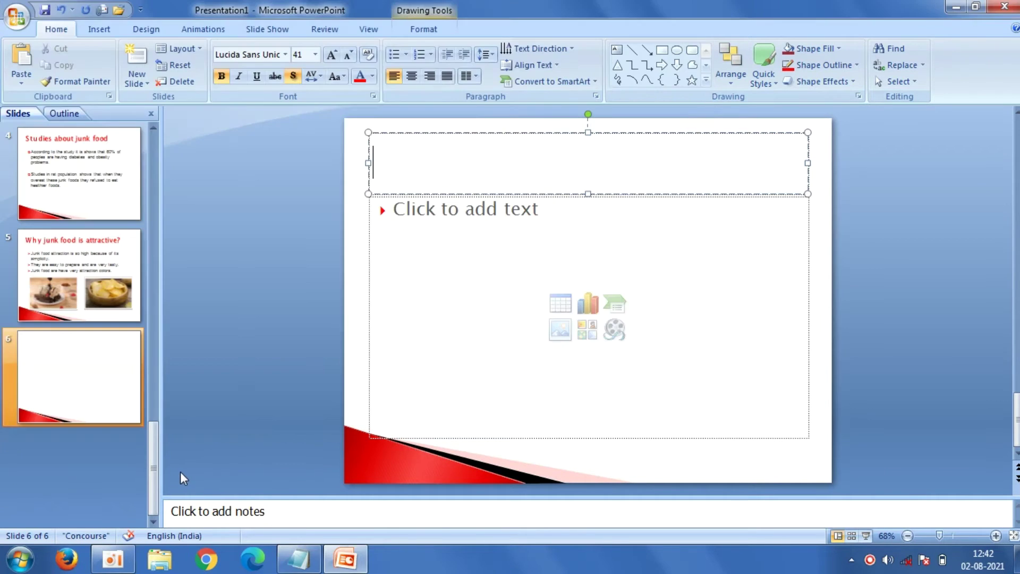
pyautogui.rightClick(462, 162)
pyautogui.click(485, 204)
pyautogui.click(431, 230)
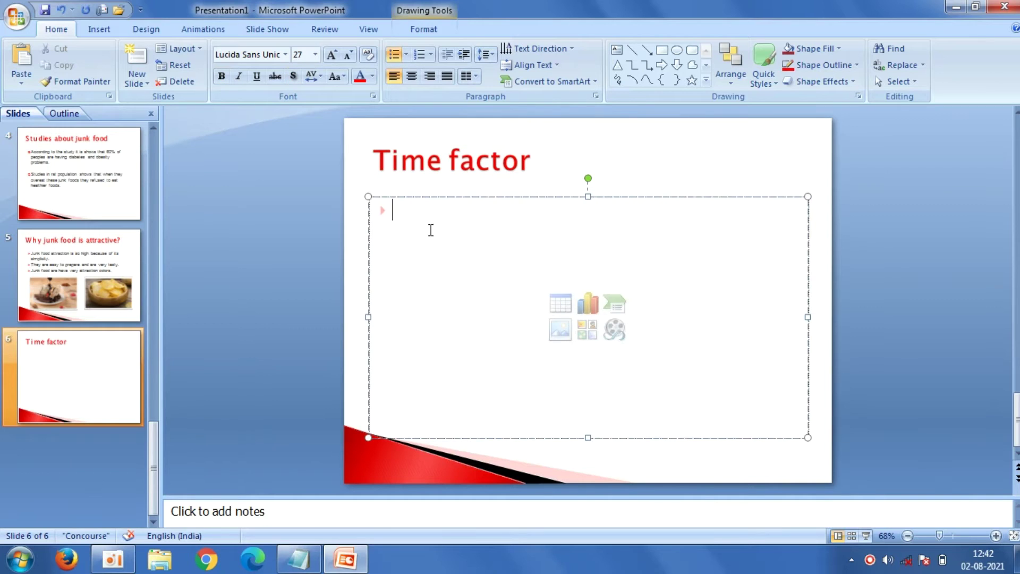
pyautogui.click(406, 54)
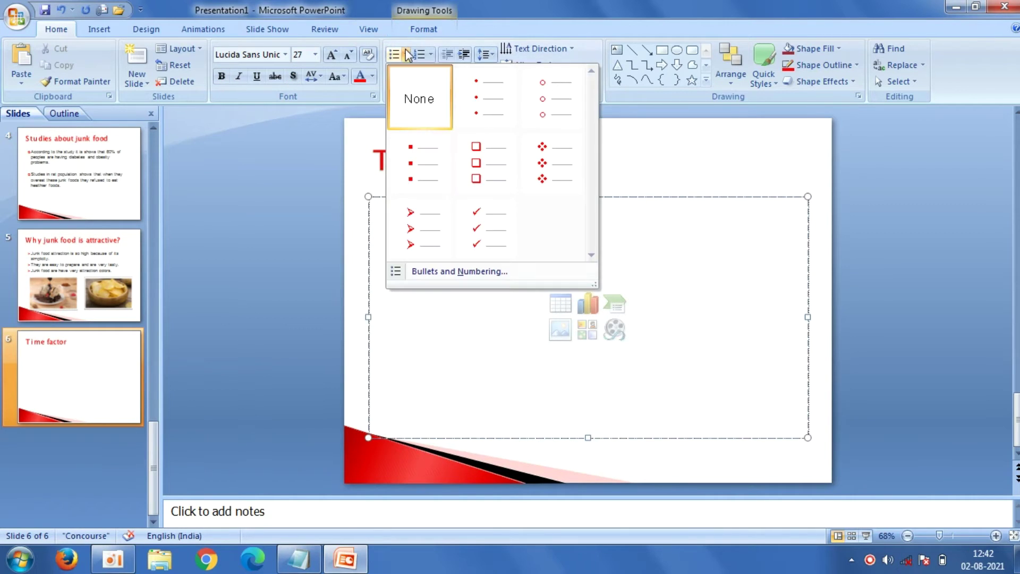
# - Paste the TV and time-saving paragraphs from Notepad as hollow-square bullets
pyautogui.click(508, 153)
pyautogui.click(297, 558)
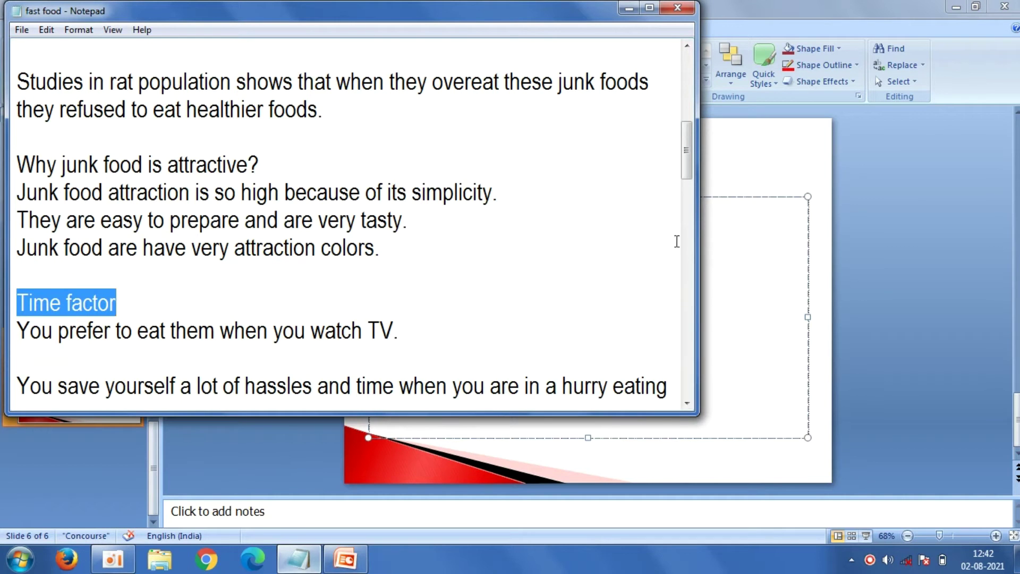
pyautogui.moveTo(688, 151); pyautogui.dragTo(690, 174)
pyautogui.moveTo(662, 286); pyautogui.dragTo(17, 220)
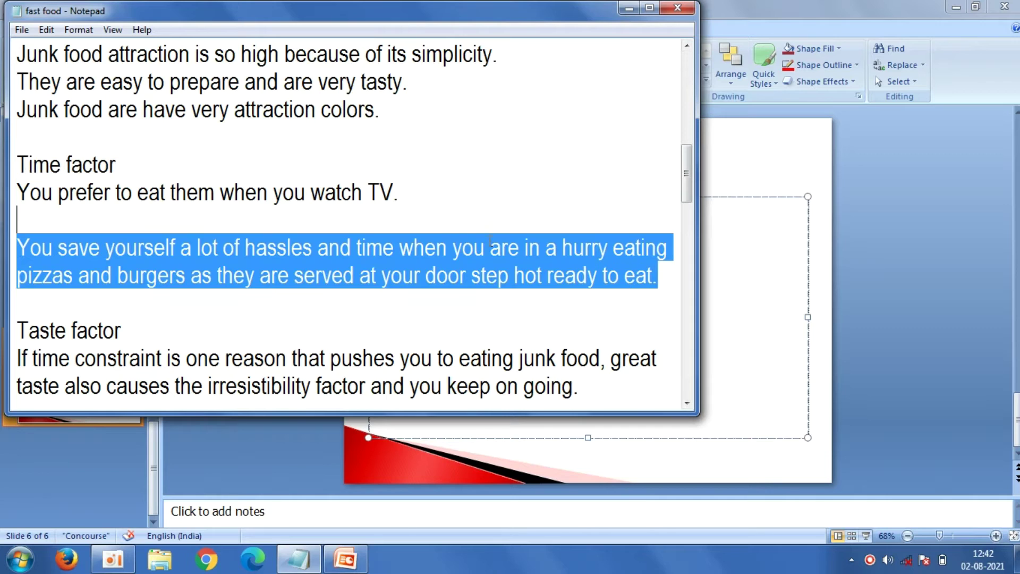
pyautogui.moveTo(87, 210); pyautogui.dragTo(14, 195)
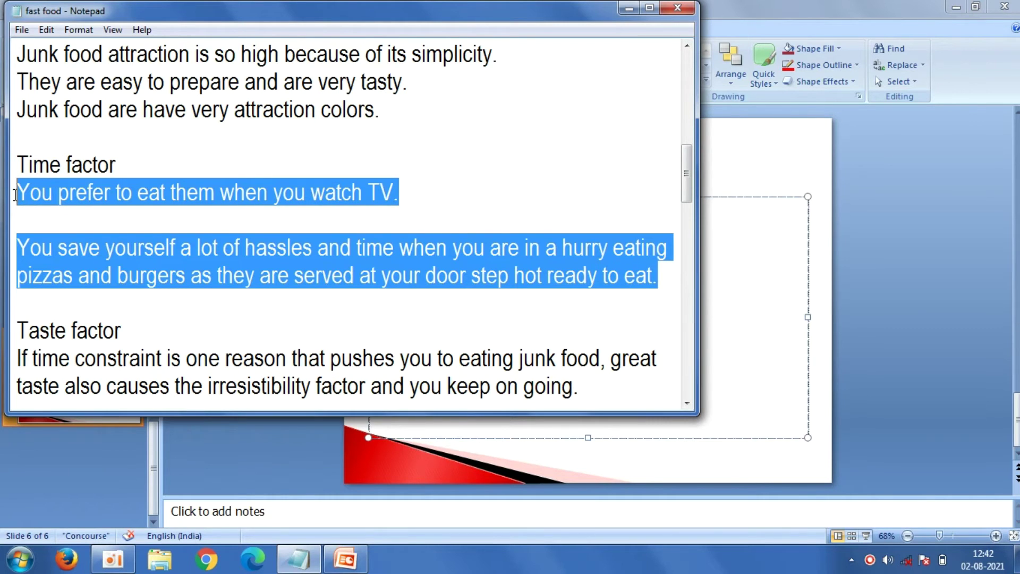
pyautogui.rightClick(35, 194)
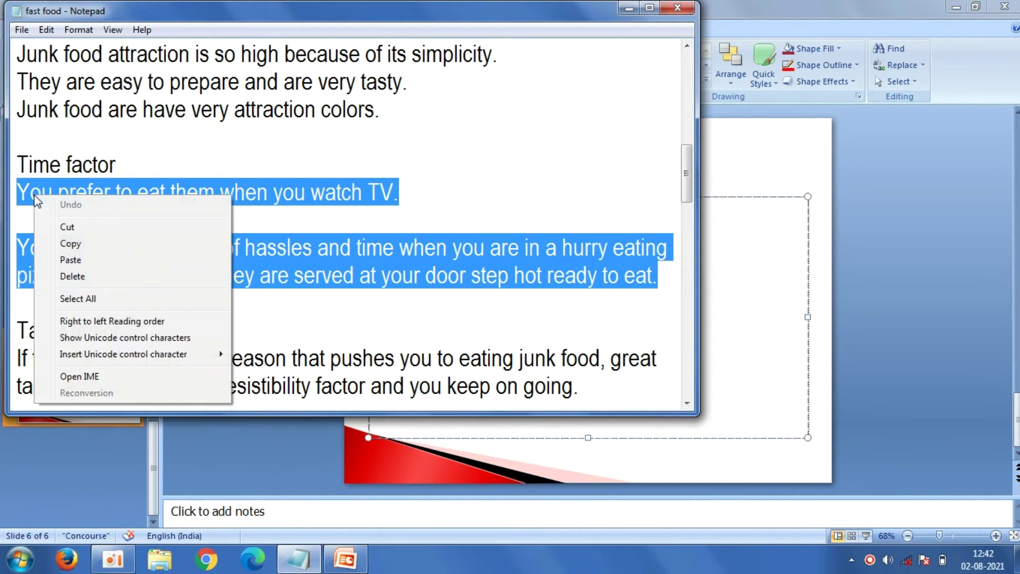
pyautogui.click(63, 245)
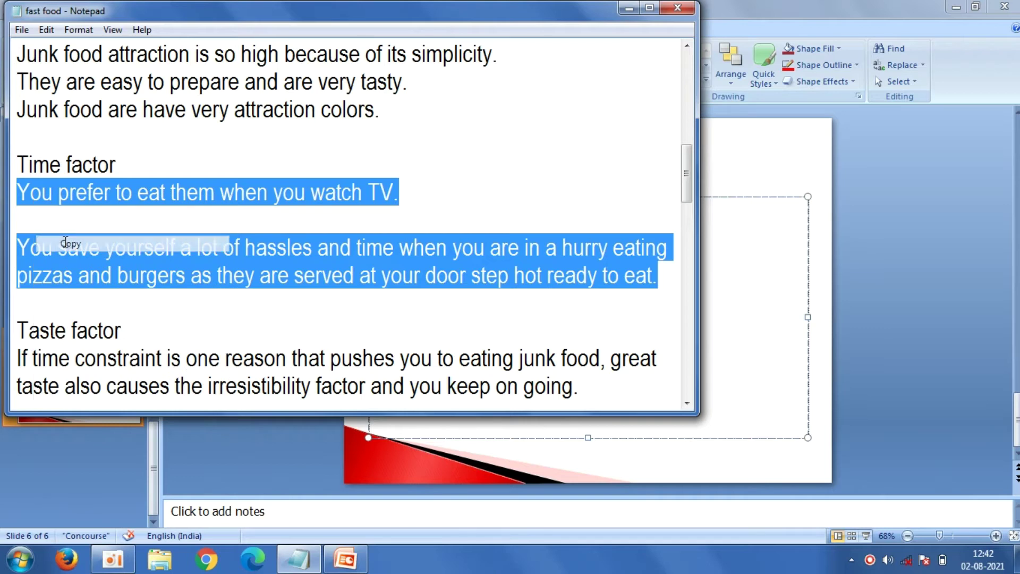
pyautogui.click(232, 467)
pyautogui.rightClick(434, 206)
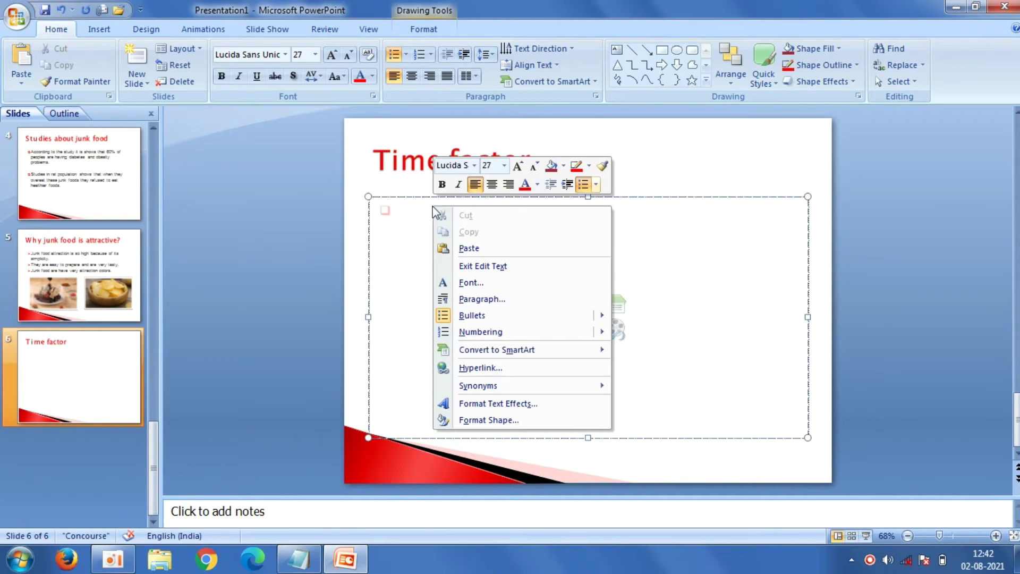
pyautogui.click(461, 243)
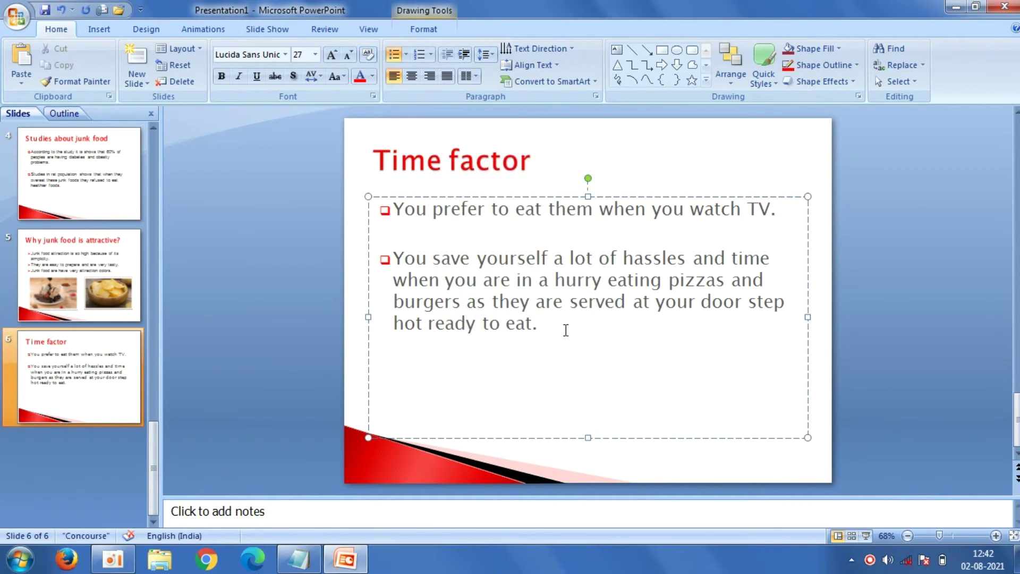
# - Set the pasted bullet text in Arial
pyautogui.moveTo(566, 330); pyautogui.dragTo(372, 199)
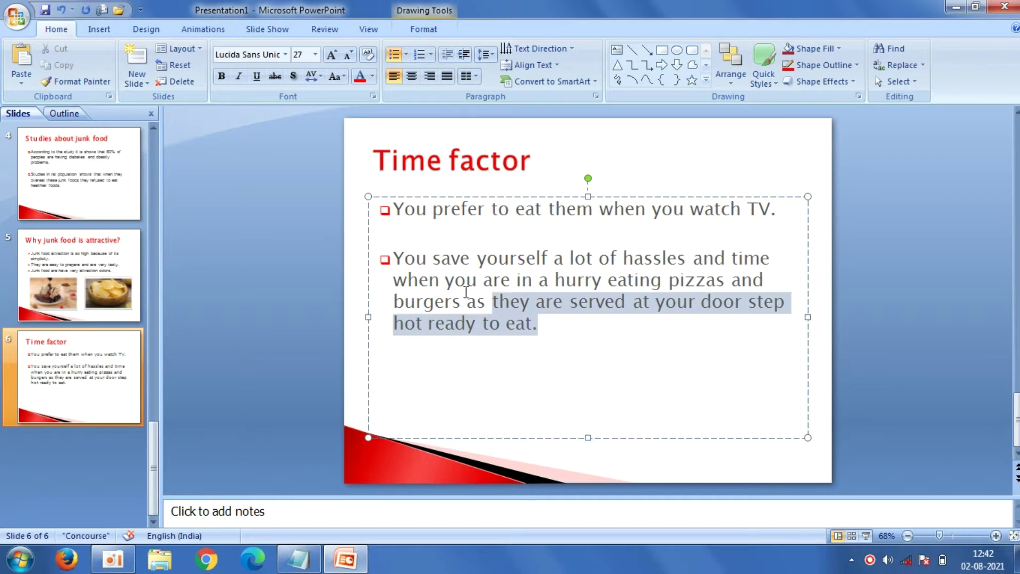
pyautogui.click(286, 55)
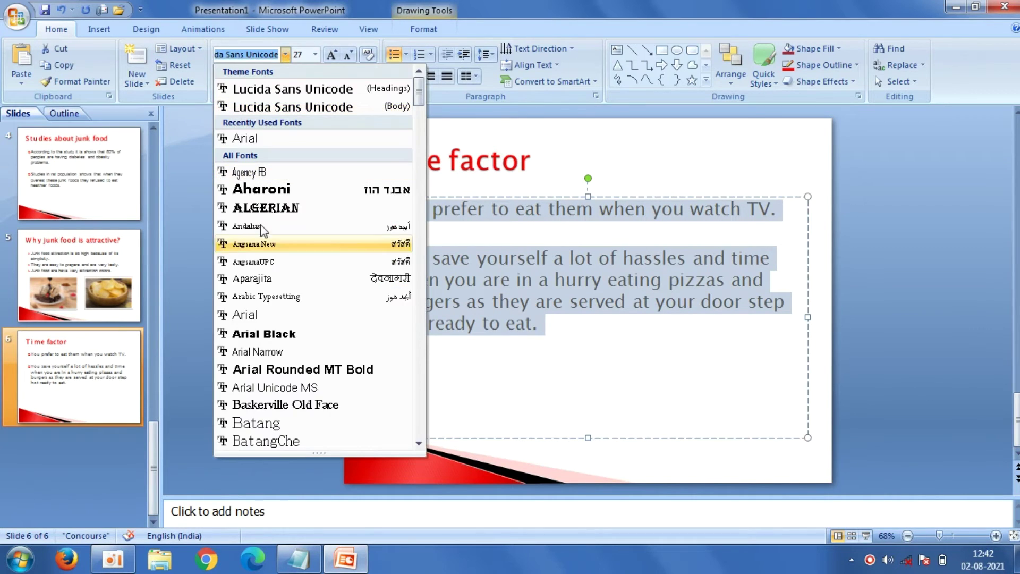
pyautogui.click(270, 316)
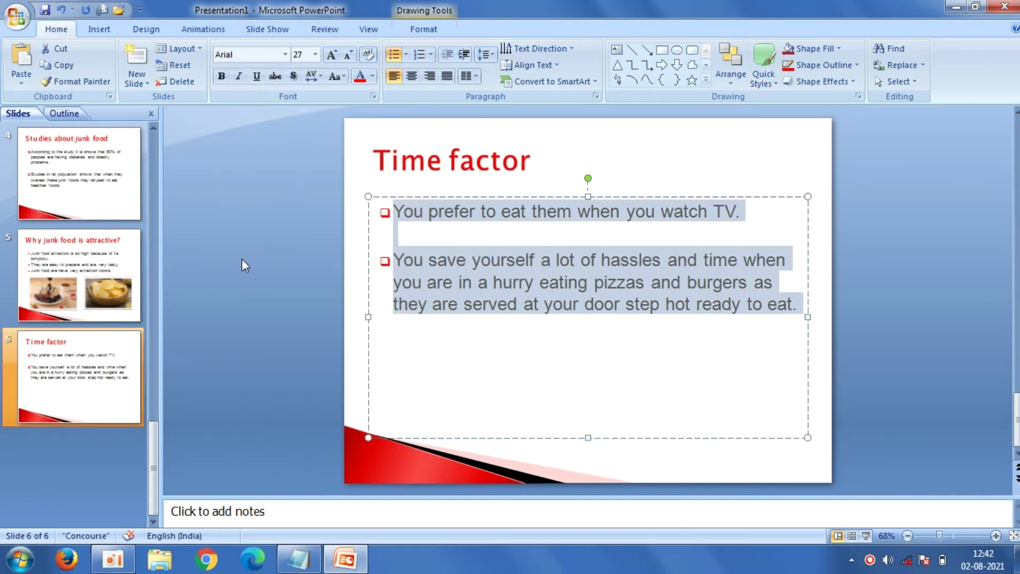
pyautogui.click(241, 259)
# - Insert the Capture pizza chef picture onto the Time factor slide
pyautogui.click(87, 24)
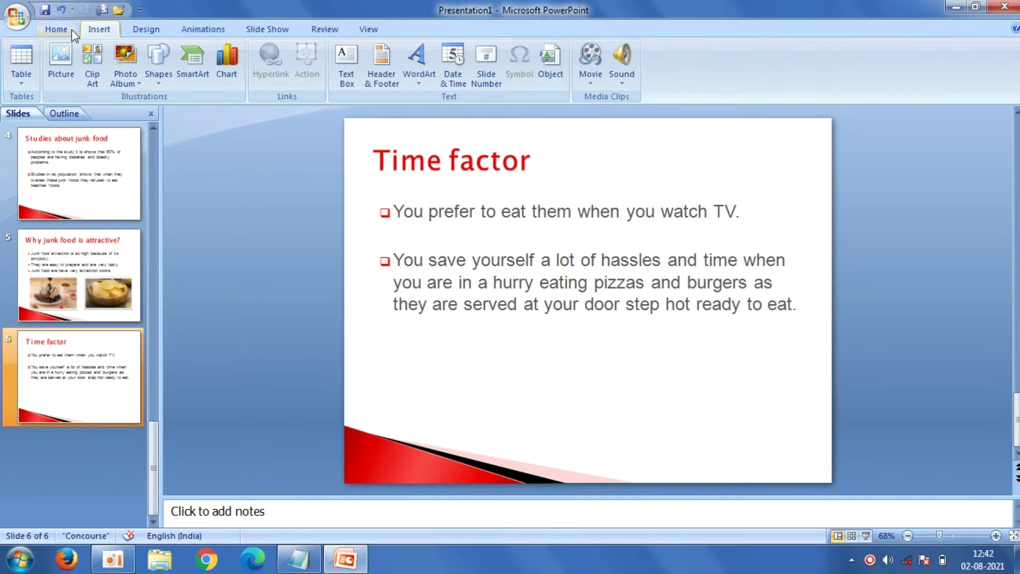
pyautogui.click(73, 53)
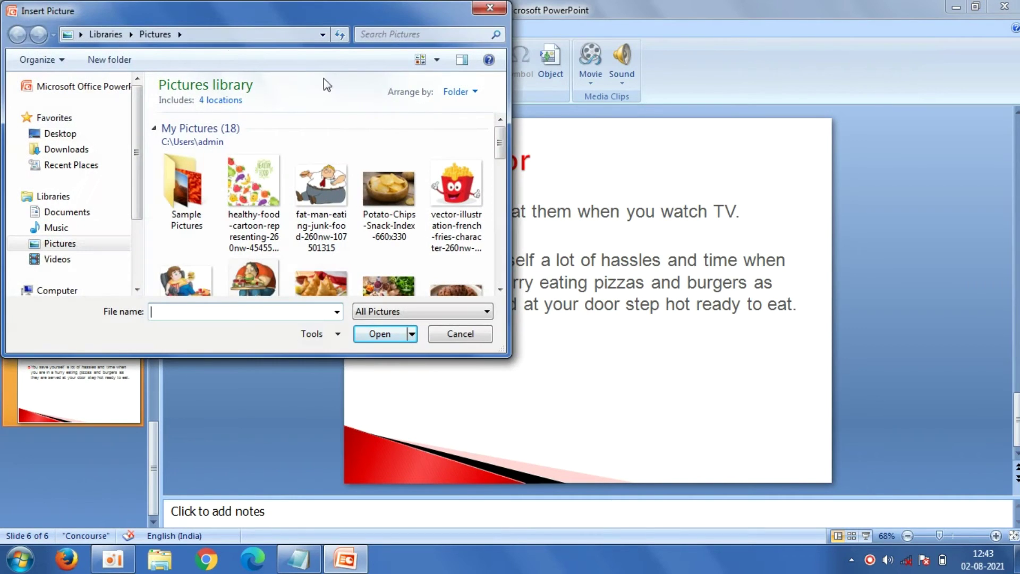
pyautogui.scroll(-5, 340, 202)
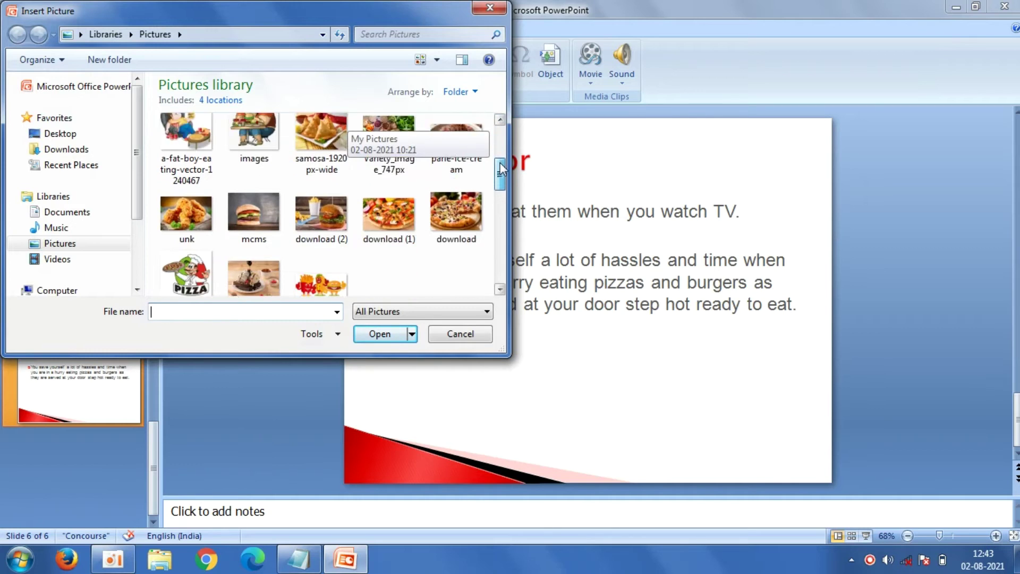
pyautogui.click(205, 226)
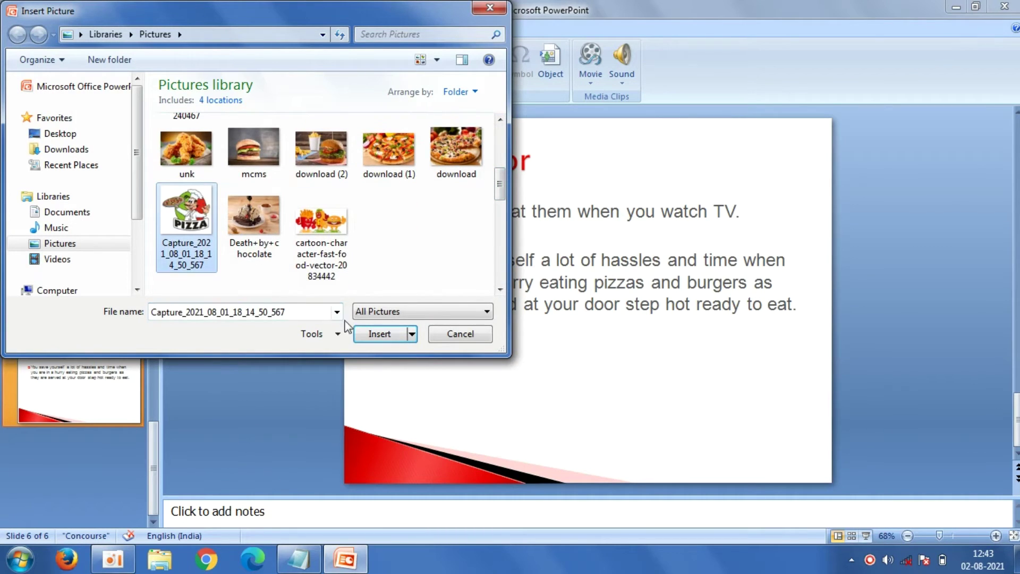
pyautogui.click(376, 334)
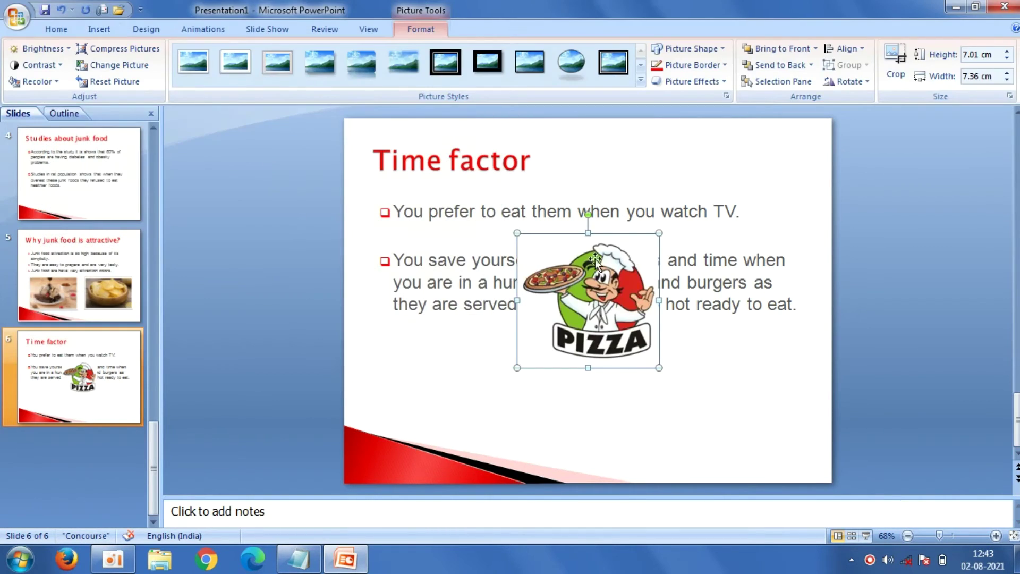
# - Move the pizza picture to the bottom right below the text and give it a framed style
pyautogui.moveTo(607, 267); pyautogui.dragTo(753, 362)
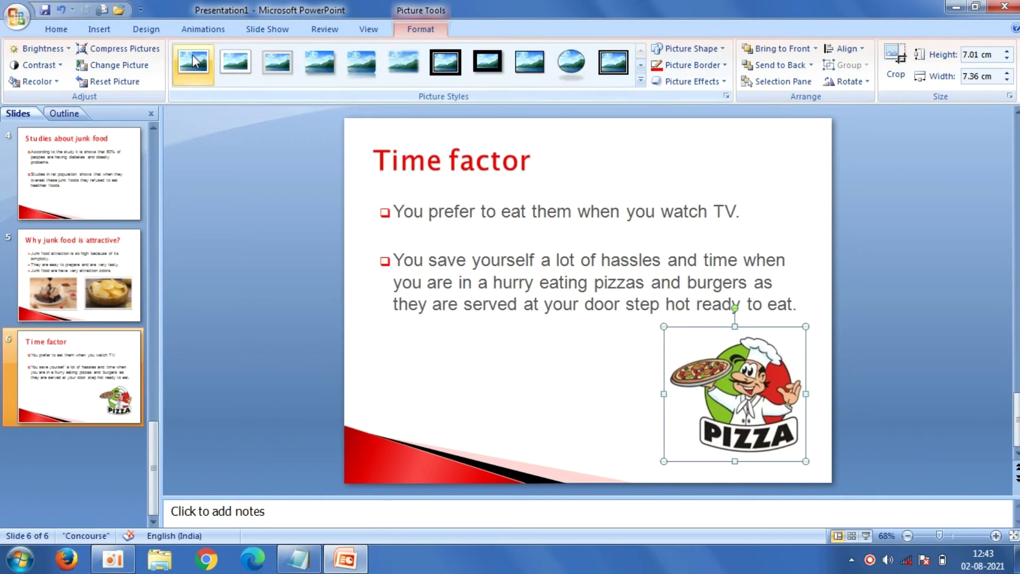
pyautogui.click(193, 55)
pyautogui.click(205, 184)
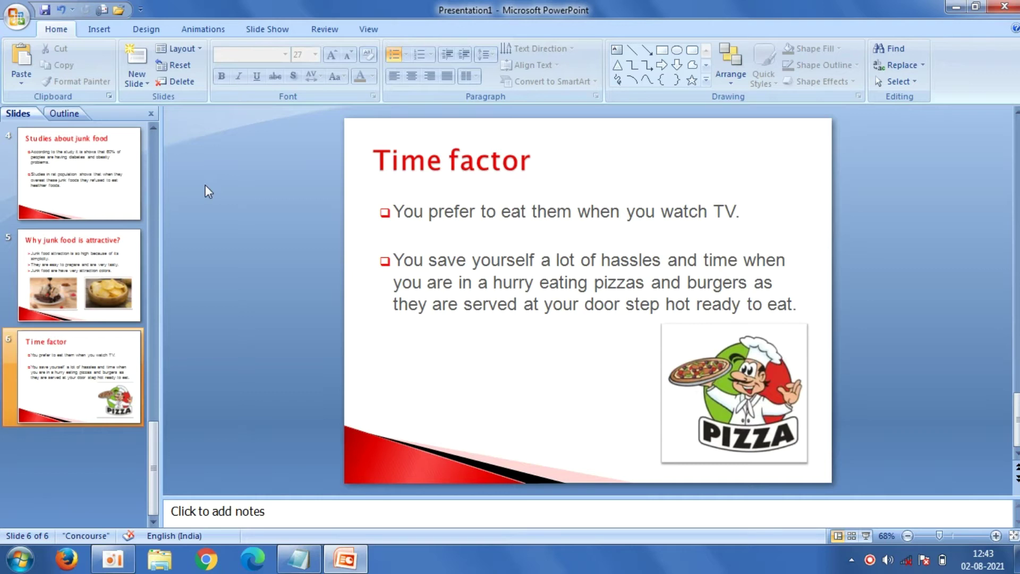
# - Add a new Title and Content slide as slide 7
pyautogui.click(144, 84)
pyautogui.click(248, 162)
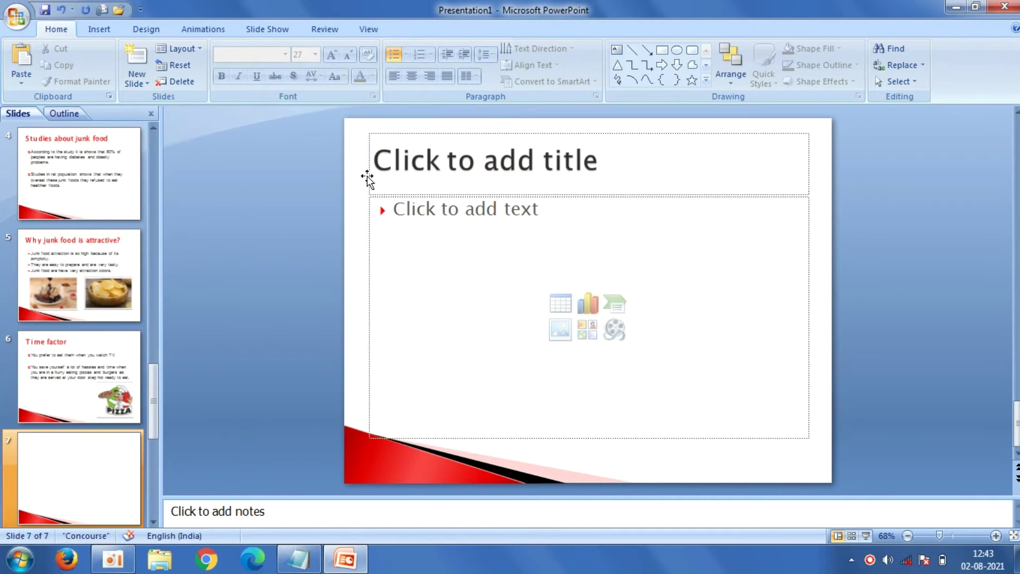
pyautogui.click(400, 169)
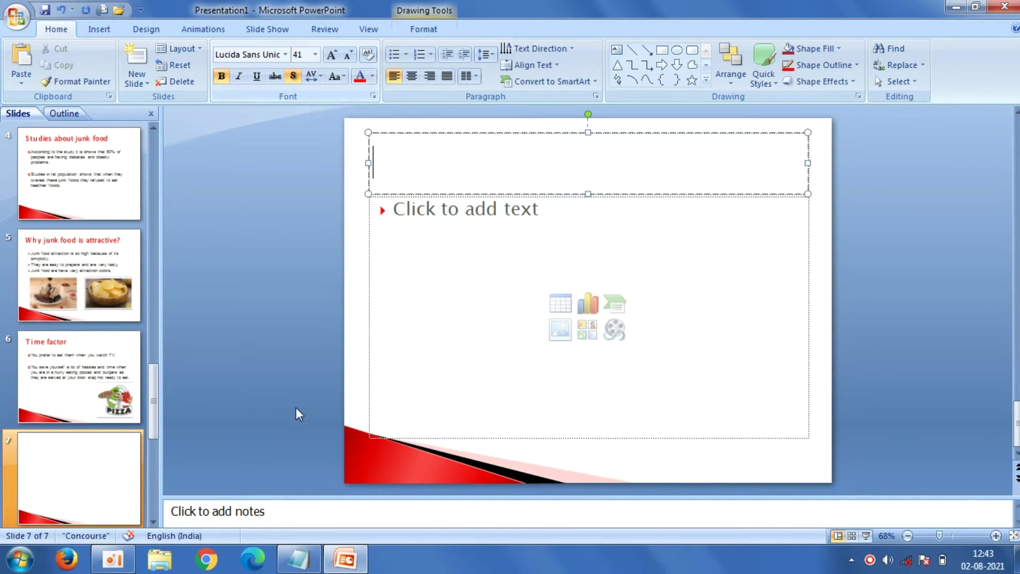
# - Copy 'Taste factor' from the Notepad notes and paste it as the slide title
pyautogui.click(298, 558)
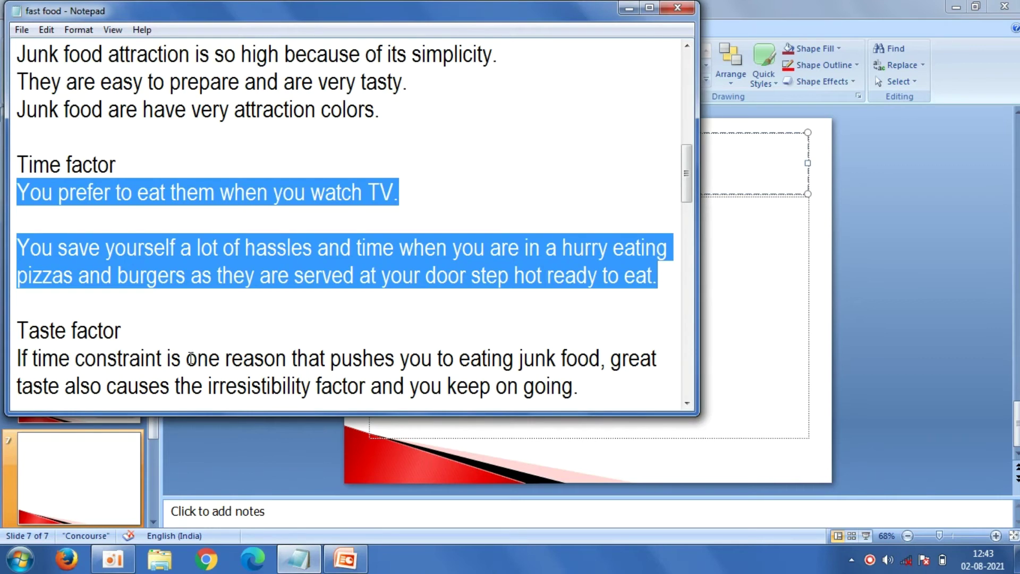
pyautogui.moveTo(120, 336); pyautogui.dragTo(20, 331)
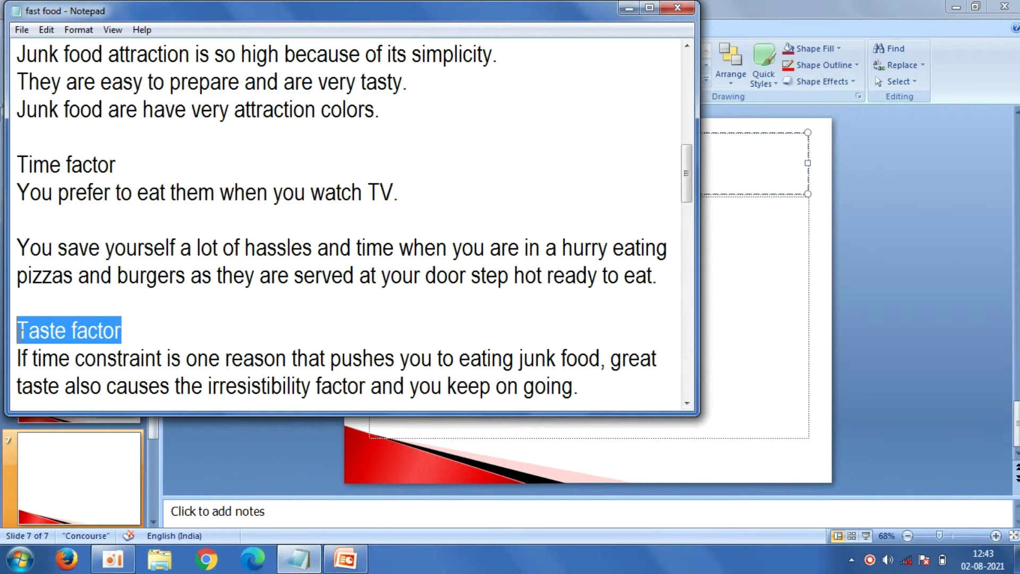
pyautogui.rightClick(21, 332)
pyautogui.click(61, 386)
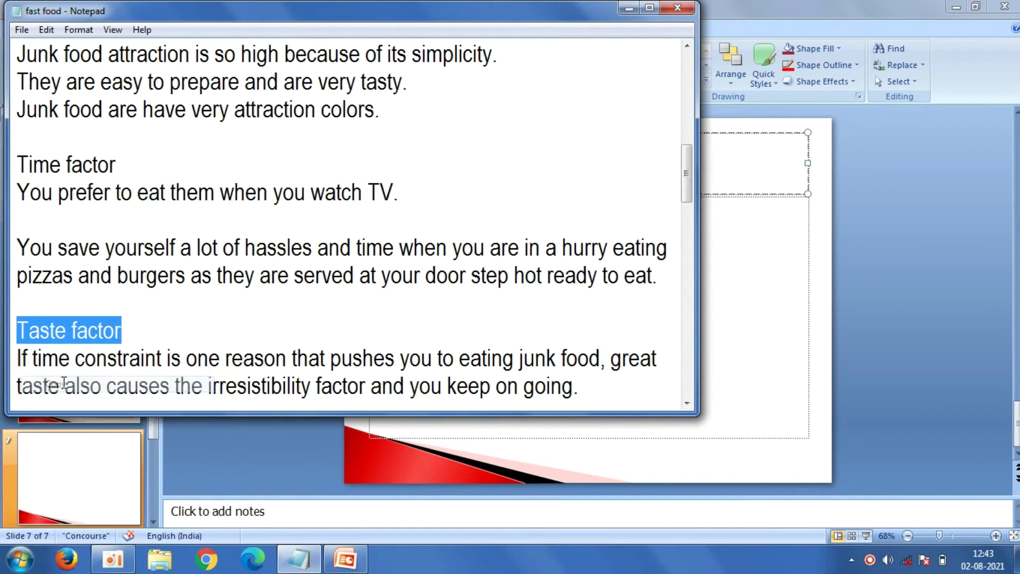
pyautogui.click(236, 460)
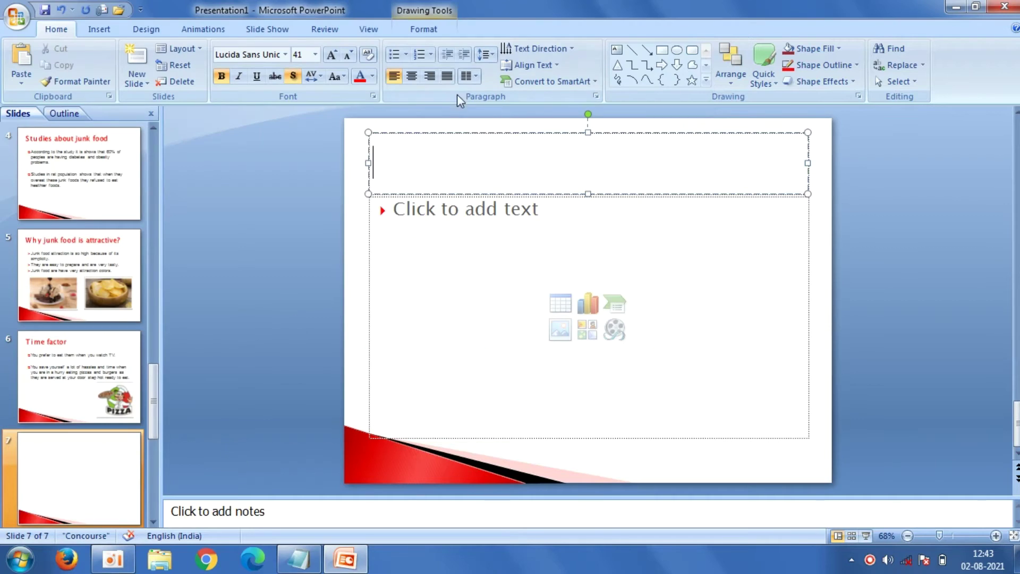
pyautogui.rightClick(428, 156)
pyautogui.click(462, 198)
# - Switch the body text bullets to the pink four-diamond style
pyautogui.click(413, 232)
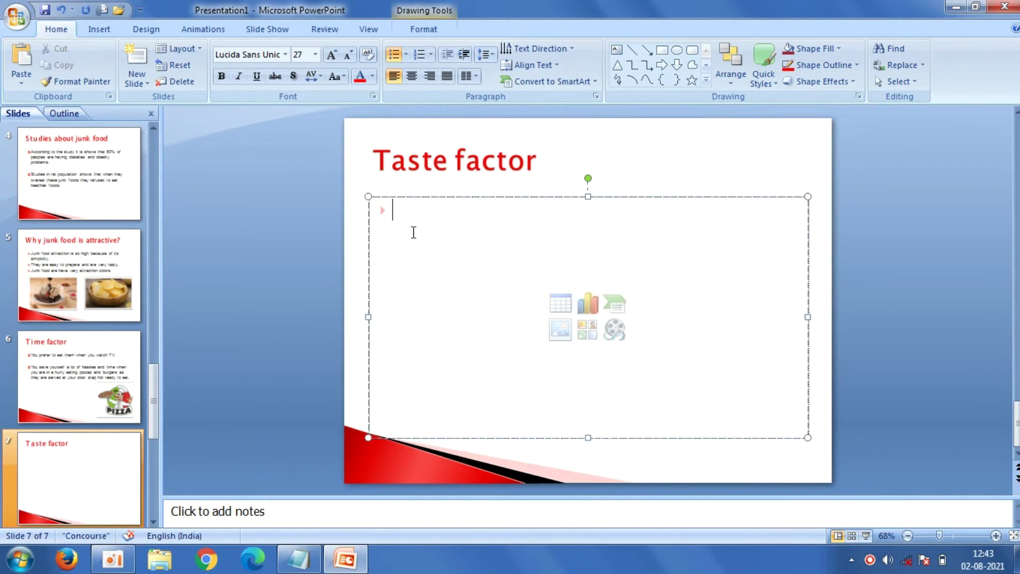
pyautogui.click(410, 54)
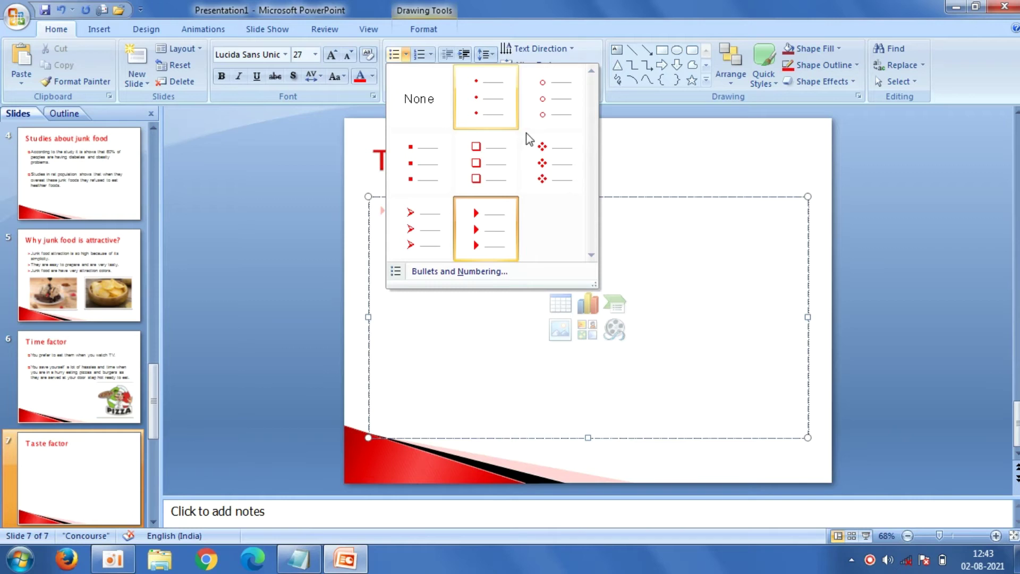
pyautogui.click(552, 161)
# - Copy the three Taste factor paragraphs from the notes and paste them as bullets
pyautogui.click(299, 559)
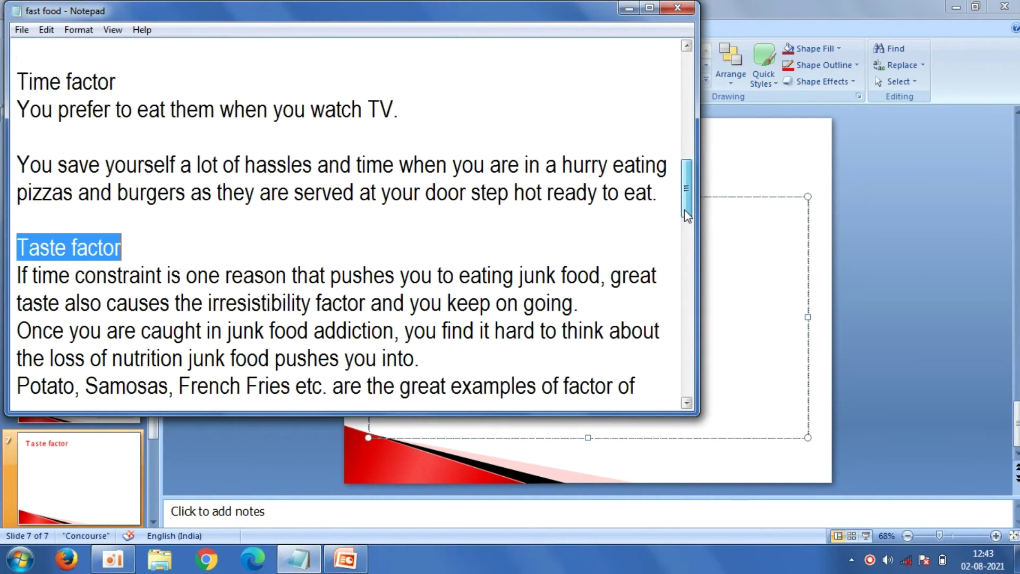
pyautogui.moveTo(686, 201); pyautogui.dragTo(687, 229)
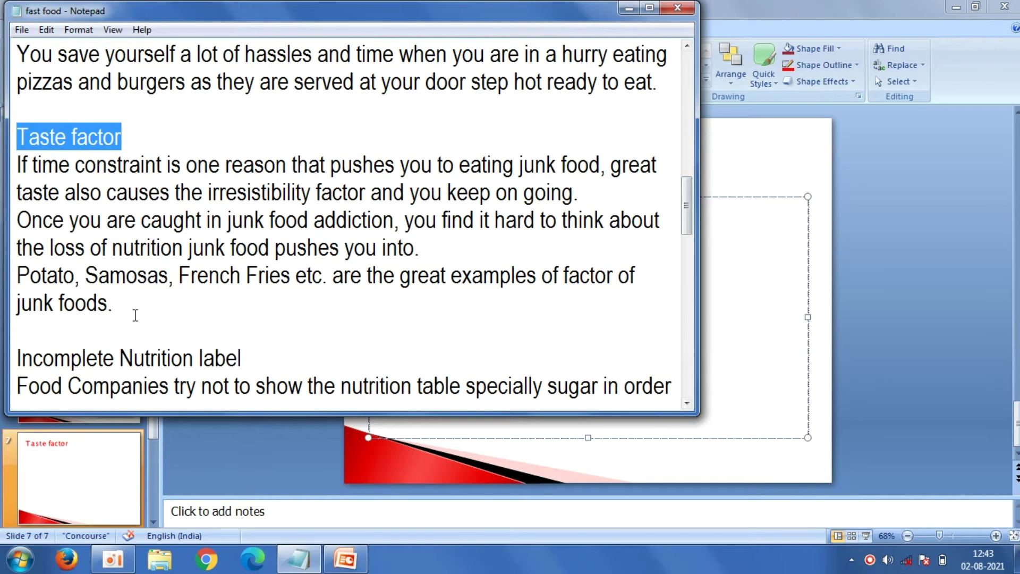
pyautogui.moveTo(135, 315); pyautogui.dragTo(2, 180)
pyautogui.rightClick(29, 178)
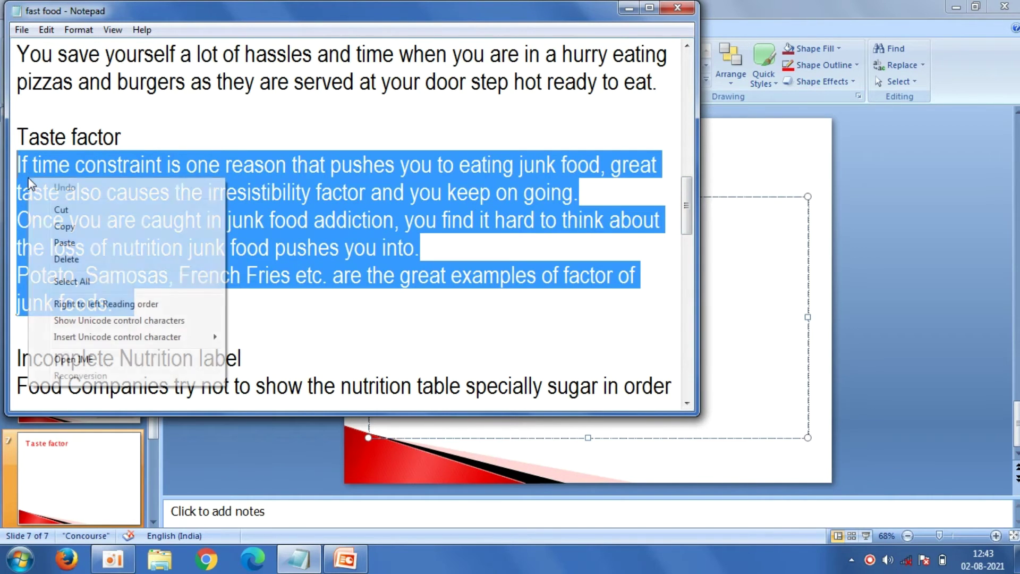
pyautogui.click(59, 221)
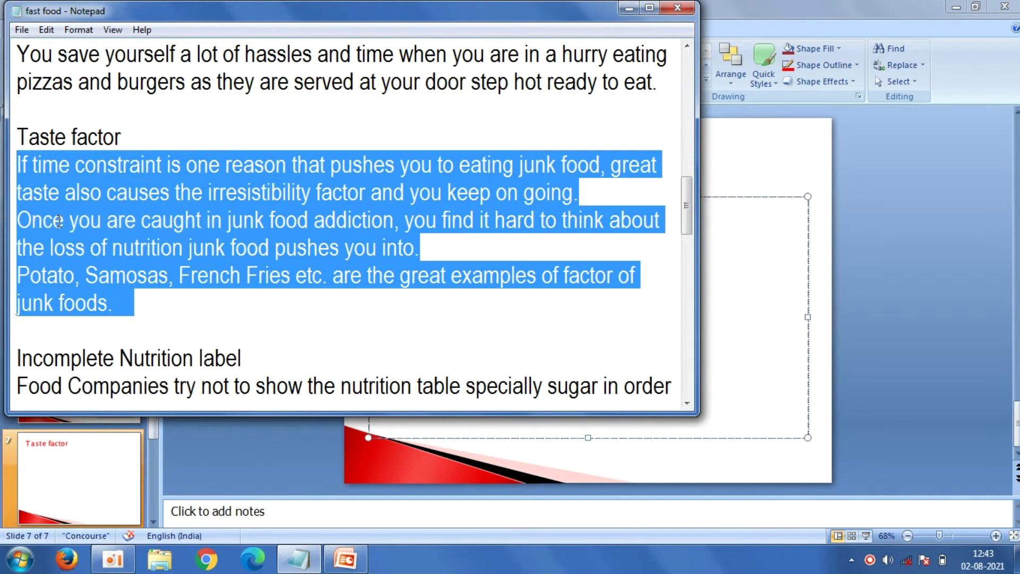
pyautogui.click(236, 467)
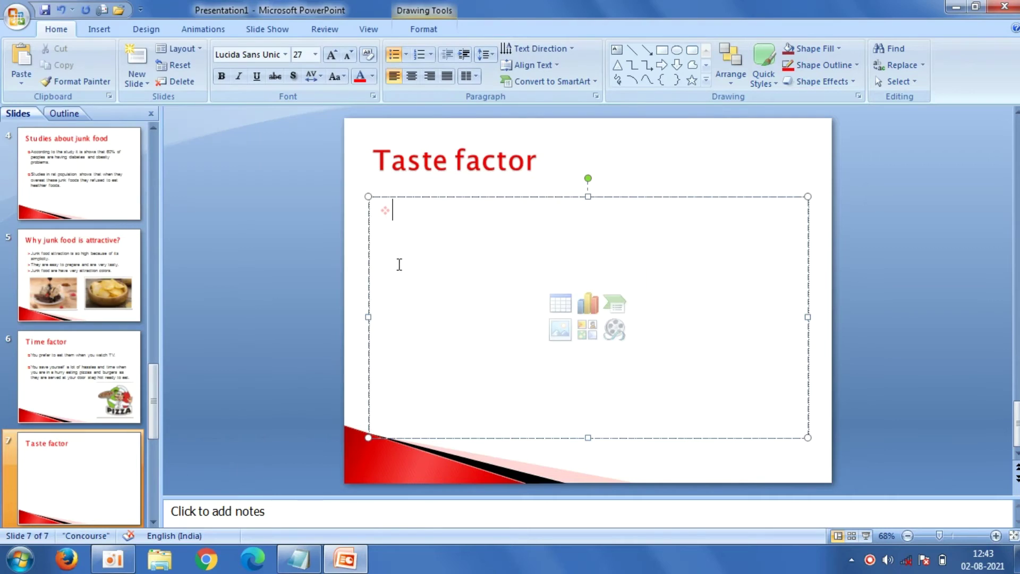
pyautogui.rightClick(422, 212)
pyautogui.click(442, 257)
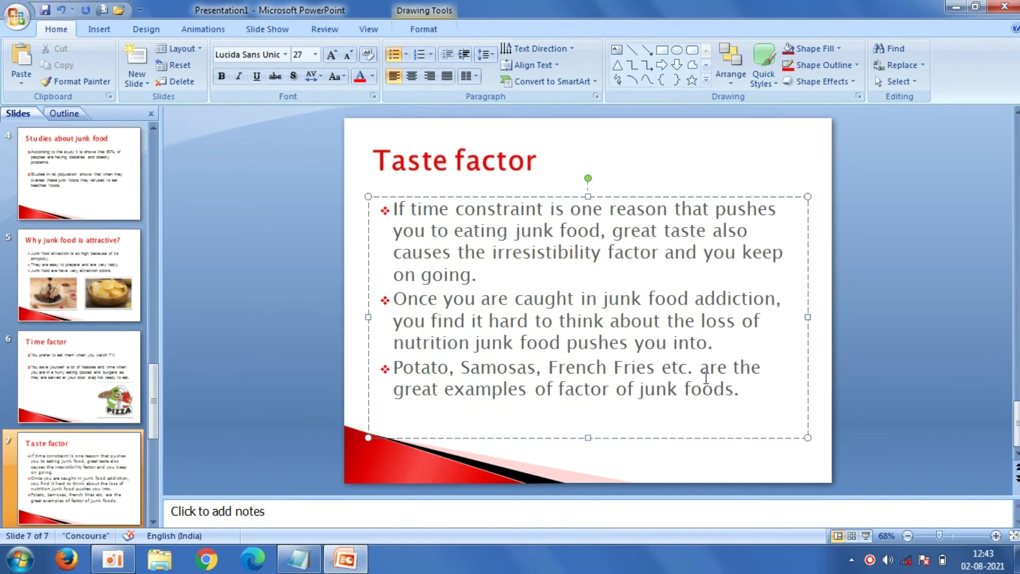
# - Set all three bullet paragraphs in the Arial font
pyautogui.moveTo(757, 382); pyautogui.dragTo(394, 207)
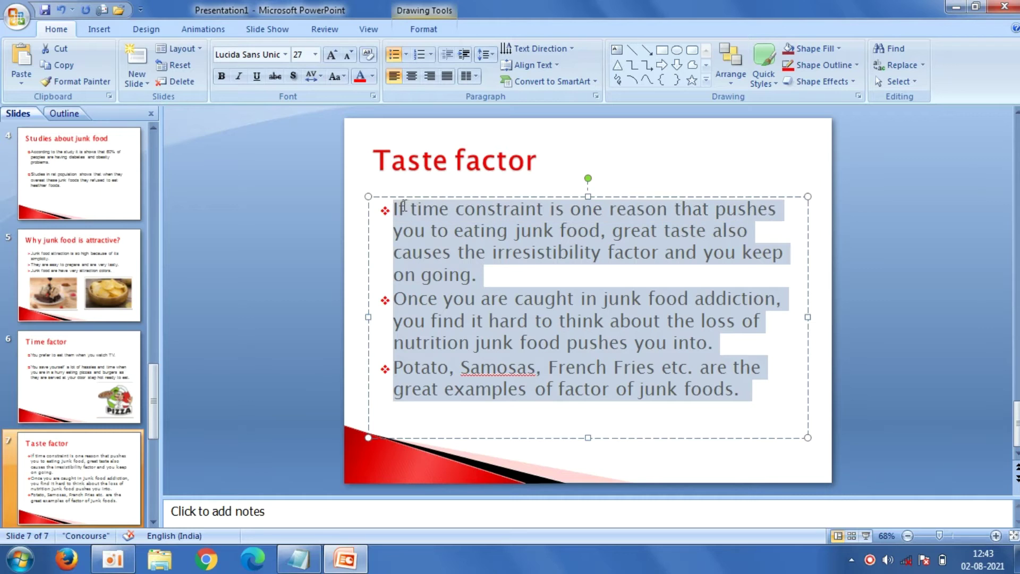
pyautogui.click(285, 55)
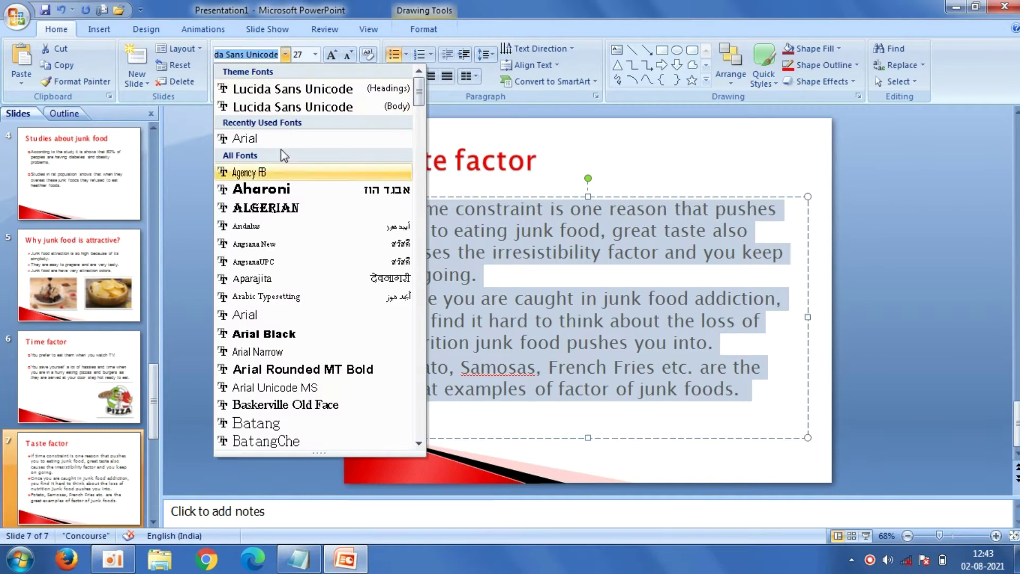
pyautogui.click(275, 314)
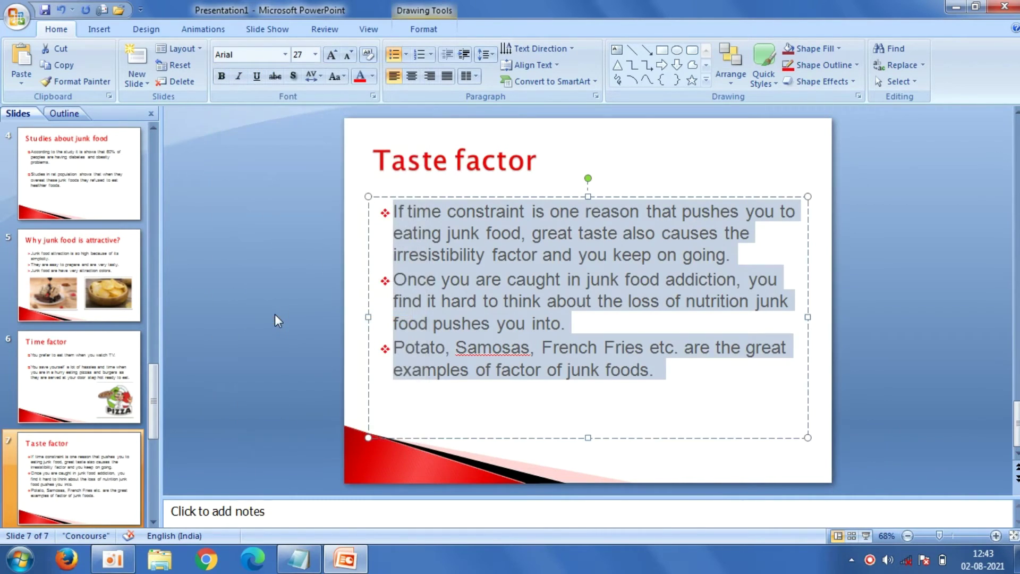
pyautogui.click(281, 221)
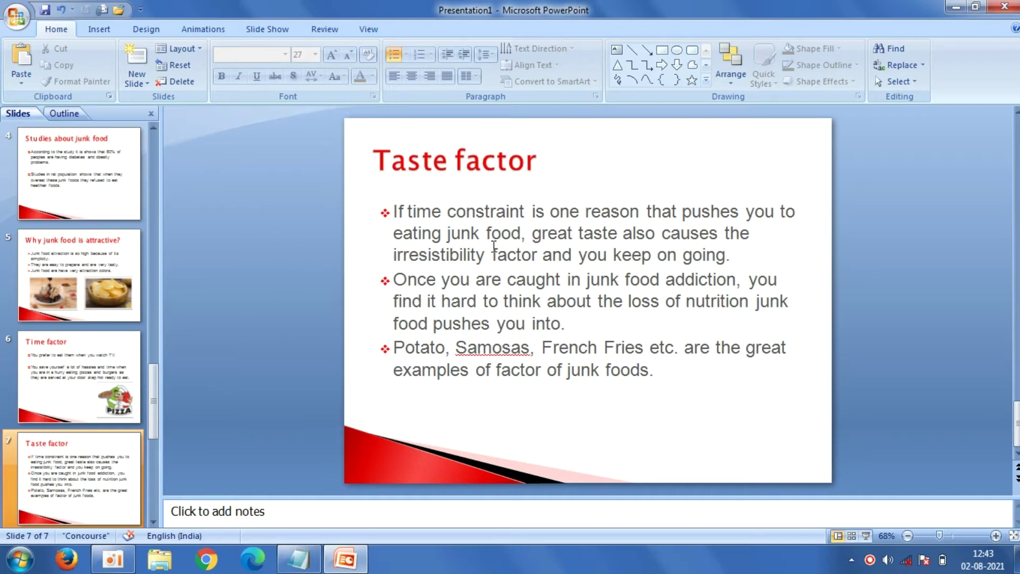
# - Insert the samosa picture onto the Taste factor slide
pyautogui.click(101, 29)
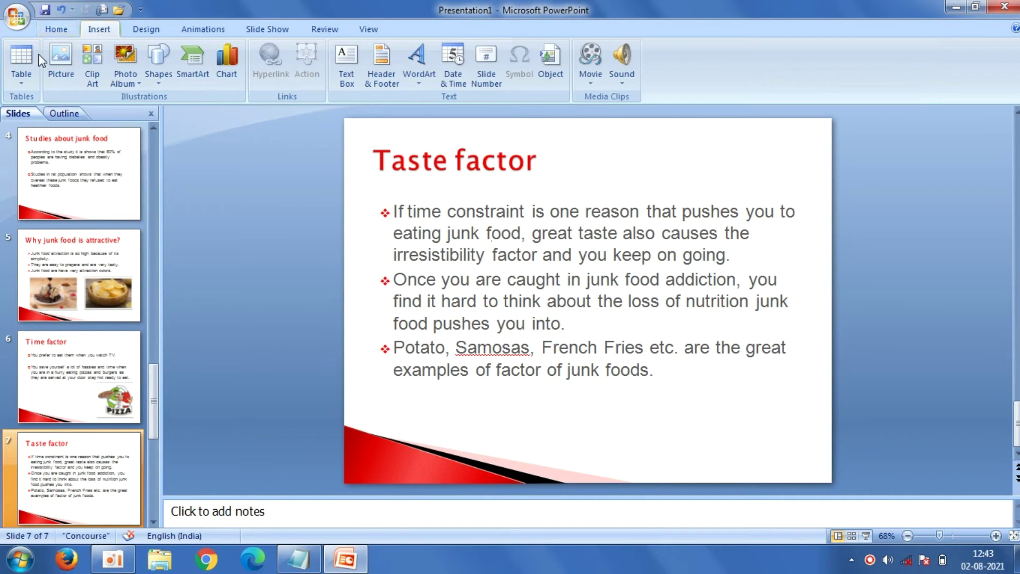
pyautogui.click(58, 63)
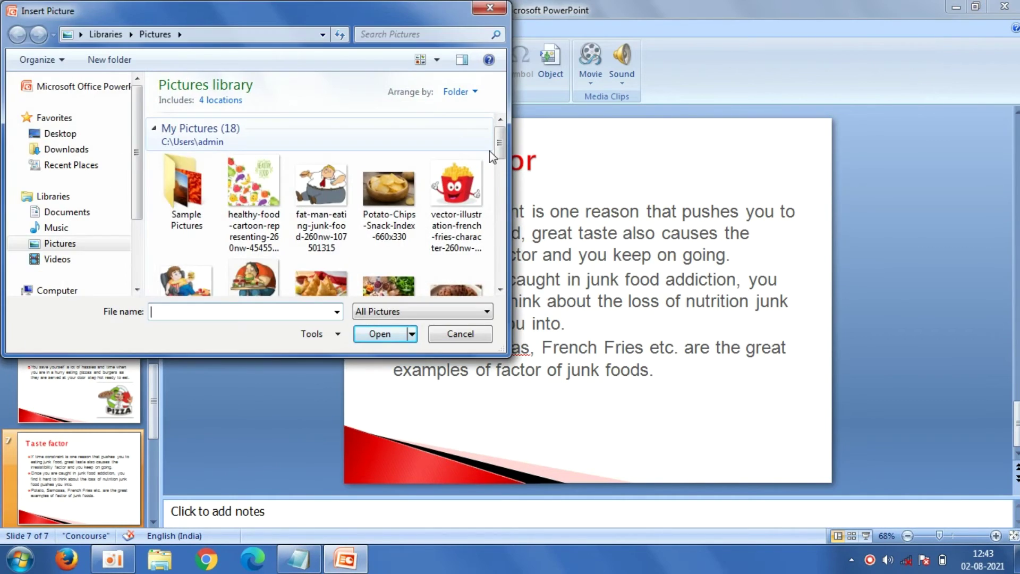
pyautogui.moveTo(499, 152); pyautogui.dragTo(499, 169)
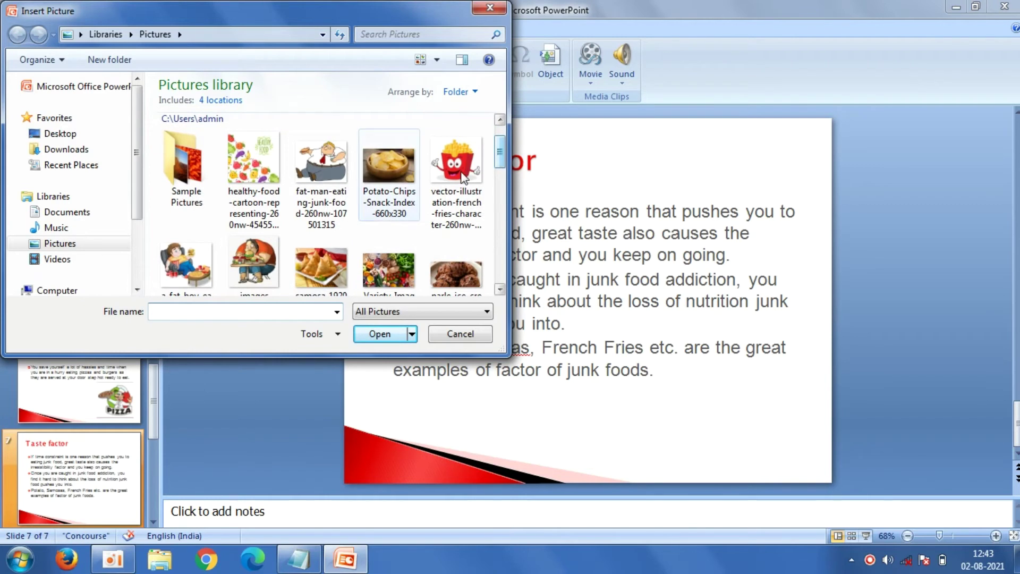
pyautogui.click(330, 248)
pyautogui.click(381, 335)
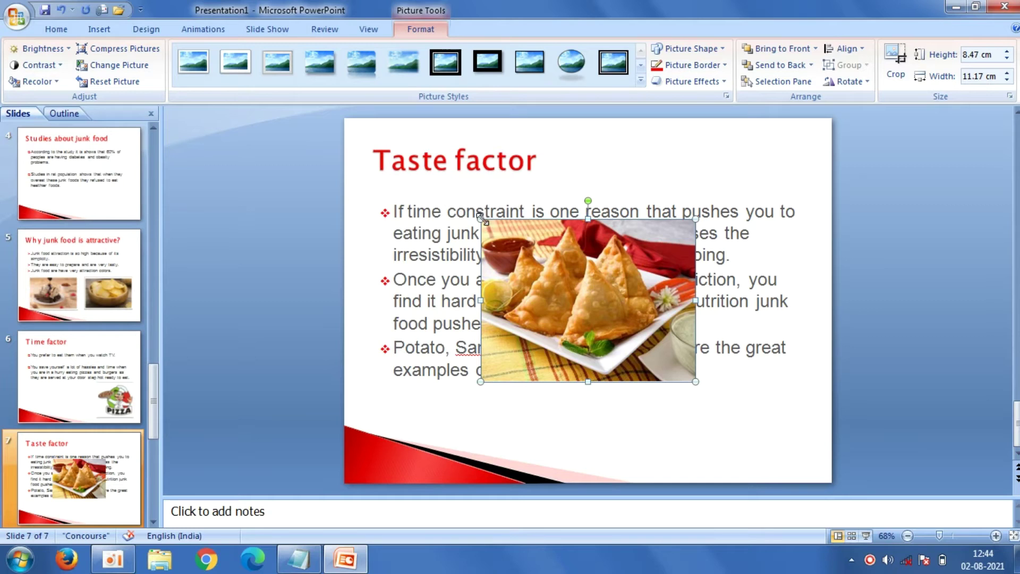
# - Shrink the samosa to about 4.43 × 5.84 cm, place it lower right, tilt it, and add a white frame
pyautogui.moveTo(480, 218); pyautogui.dragTo(583, 296)
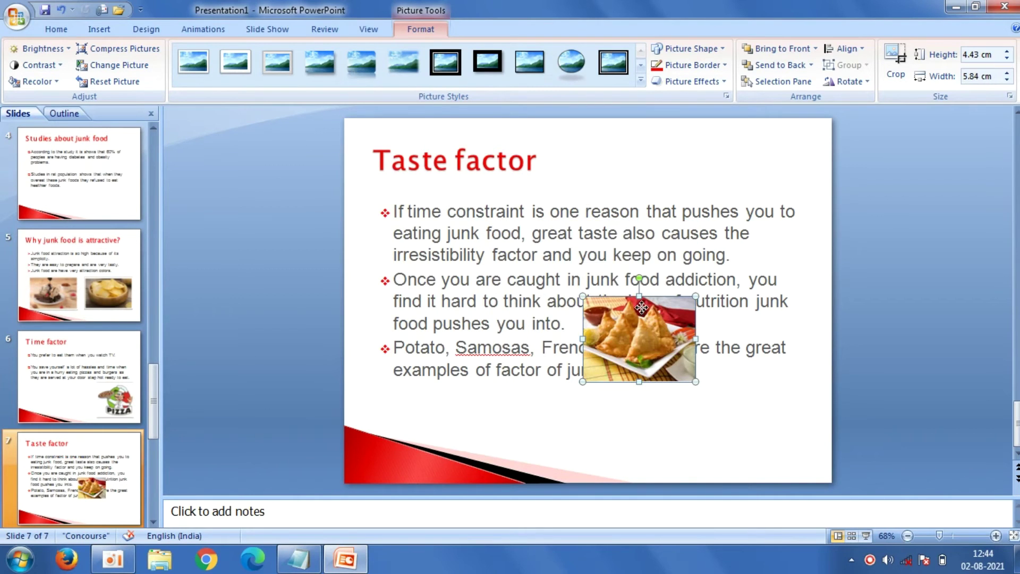
pyautogui.moveTo(641, 307); pyautogui.dragTo(738, 379)
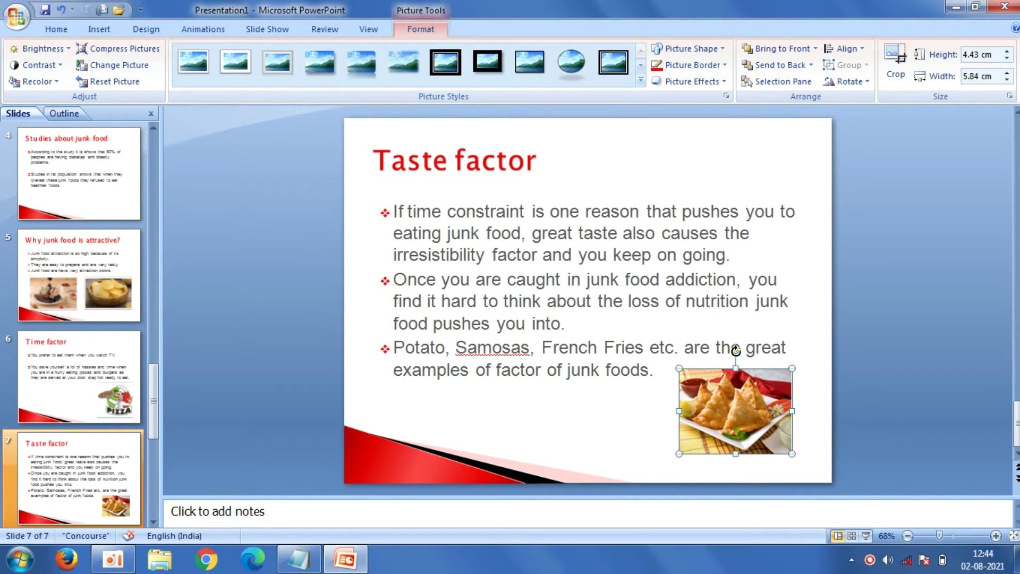
pyautogui.moveTo(736, 349); pyautogui.dragTo(755, 382)
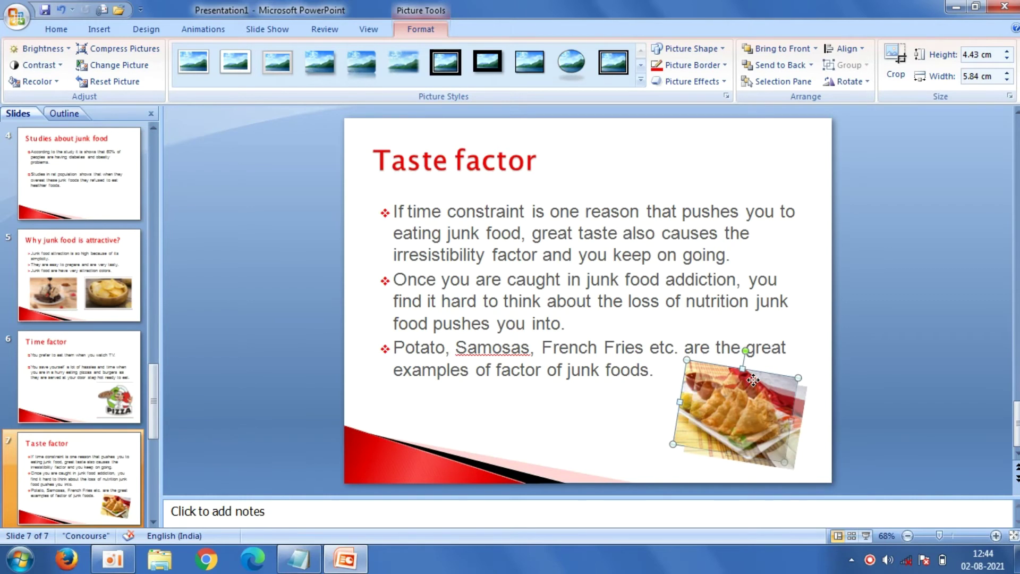
pyautogui.click(943, 392)
pyautogui.click(767, 428)
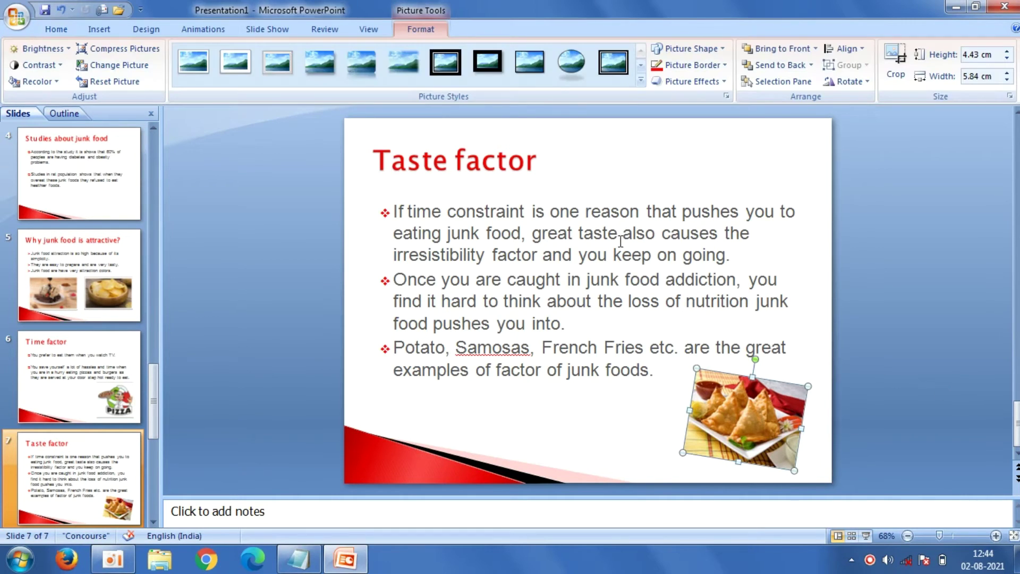
pyautogui.click(186, 56)
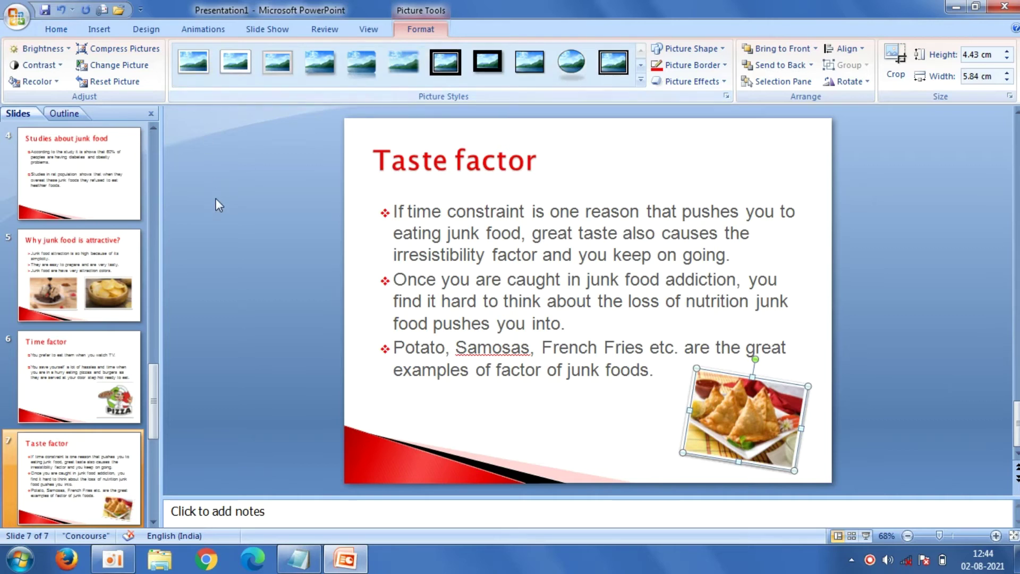
pyautogui.click(212, 199)
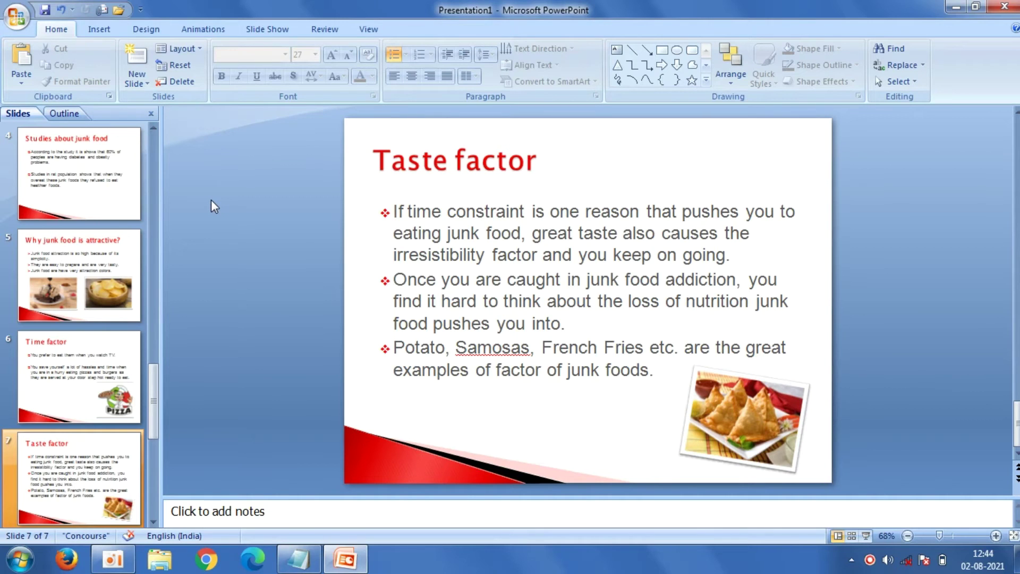
# - Add a new Title and Content slide as slide 8
pyautogui.click(143, 85)
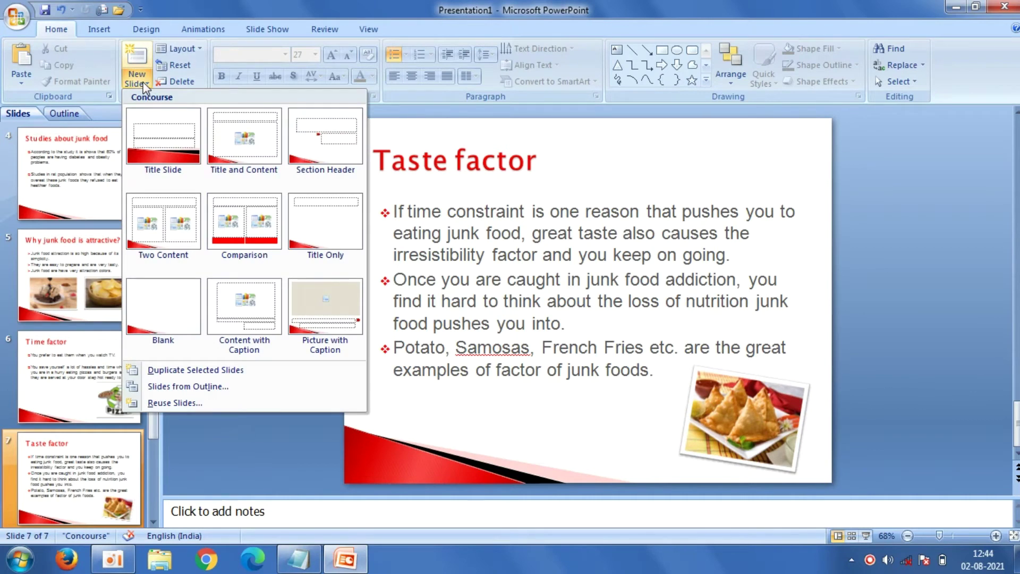
pyautogui.click(223, 156)
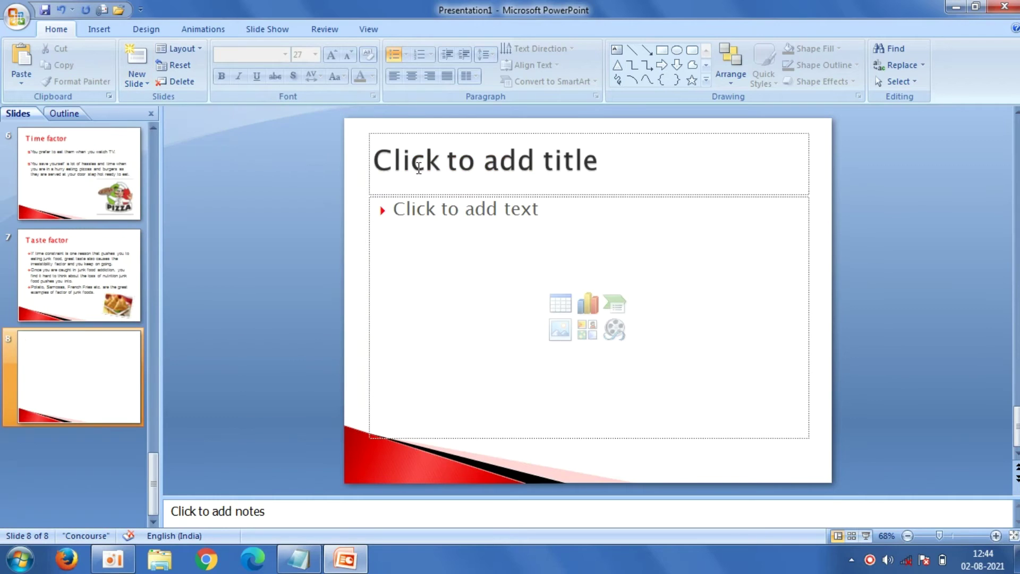
pyautogui.click(370, 139)
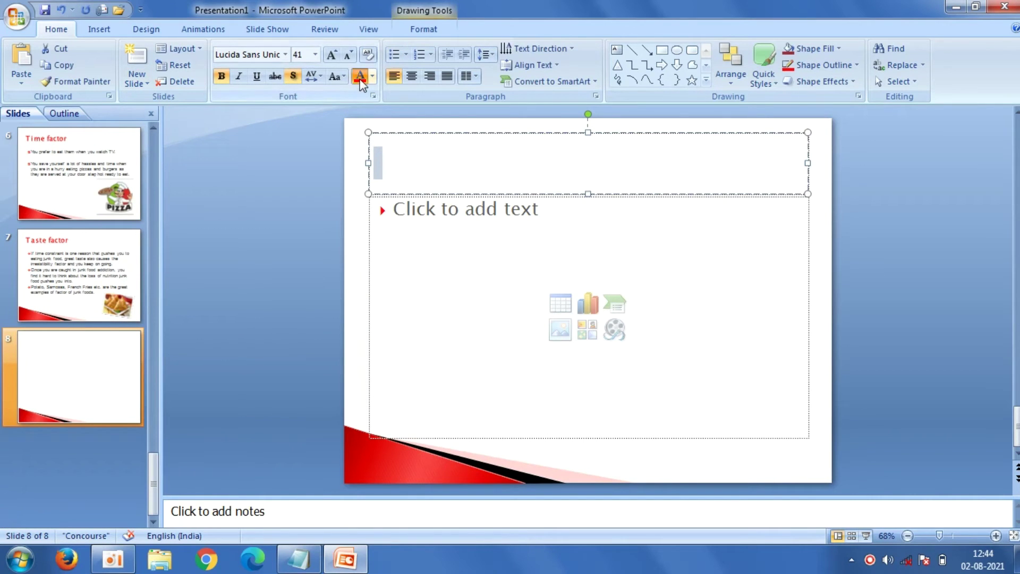
# - Copy 'Incomplete Nutrition label' from the Notepad notes and paste it as the slide title
pyautogui.click(299, 559)
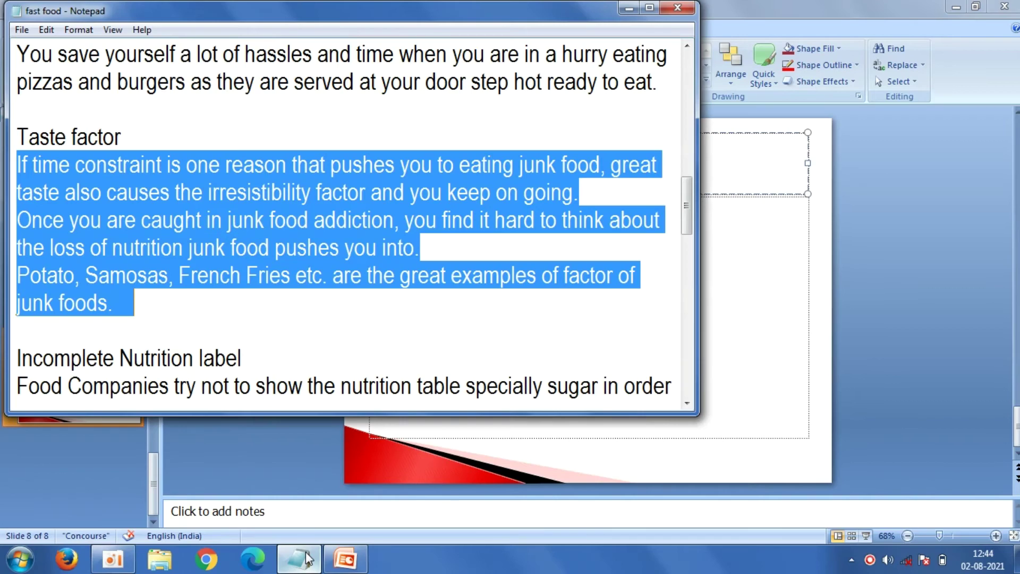
pyautogui.moveTo(253, 363); pyautogui.dragTo(23, 358)
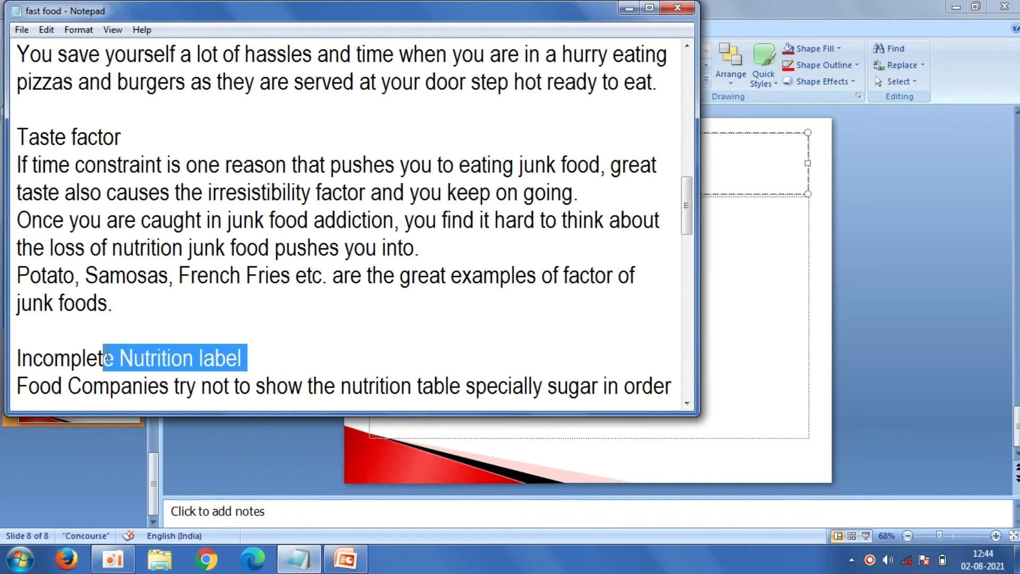
pyautogui.rightClick(15, 356)
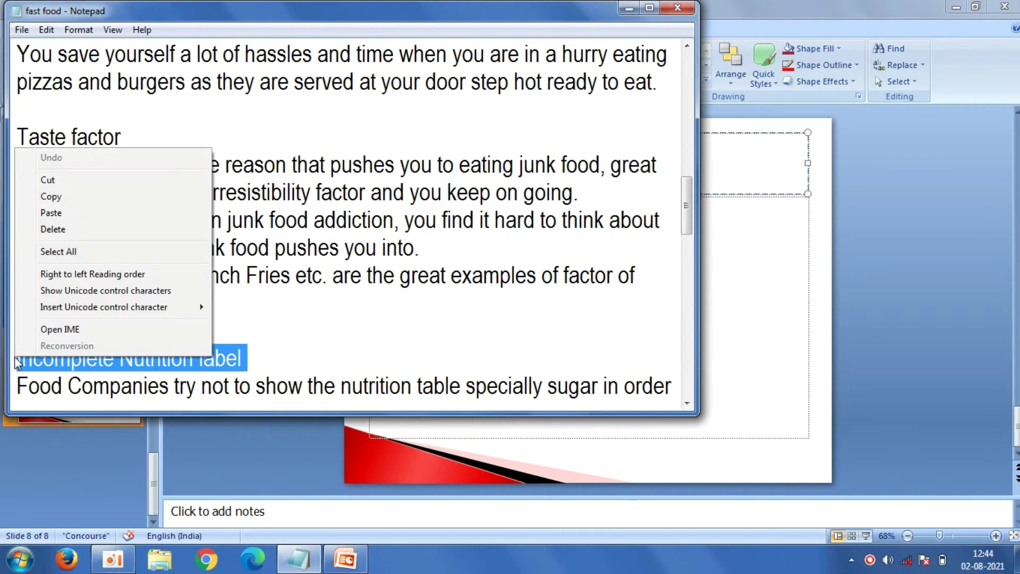
pyautogui.click(100, 195)
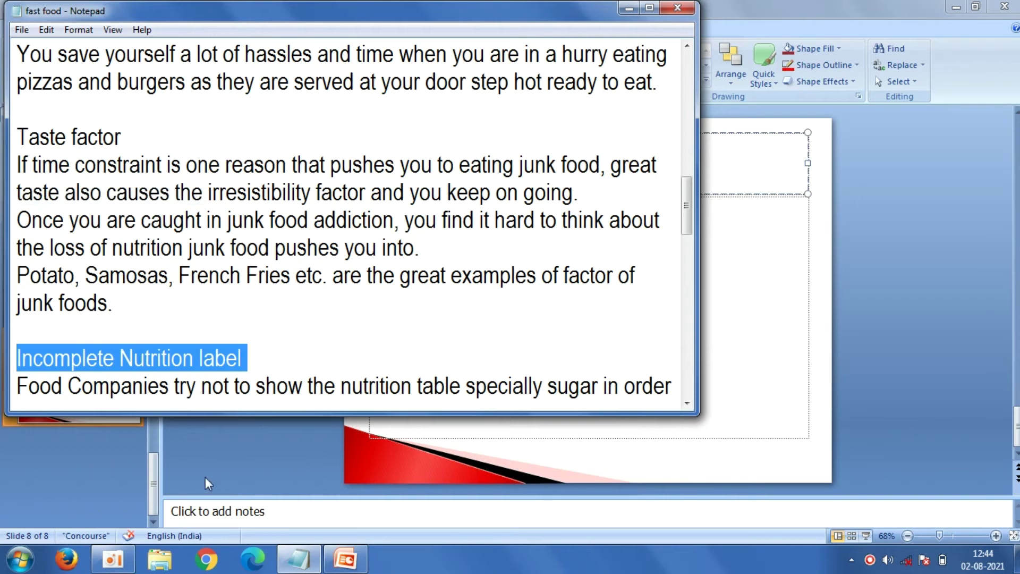
pyautogui.click(409, 140)
pyautogui.rightClick(408, 162)
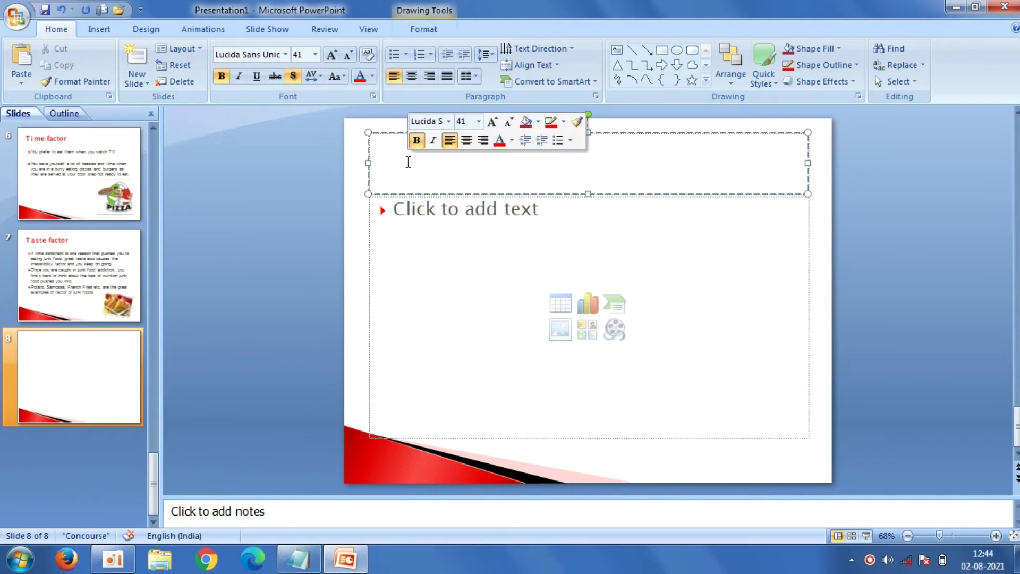
pyautogui.click(445, 204)
pyautogui.write('Incomplete Nutrition label')
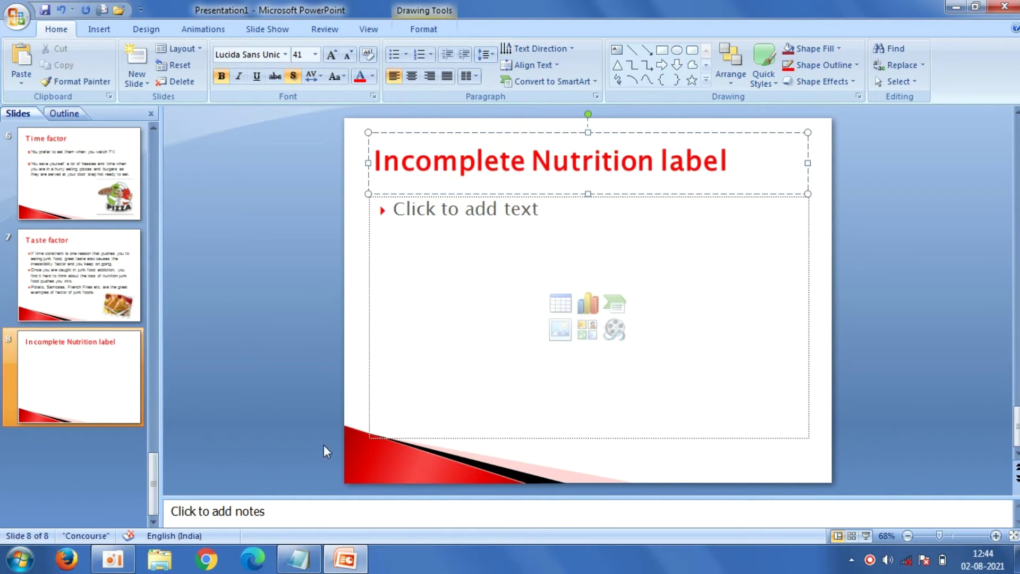
pyautogui.click(299, 559)
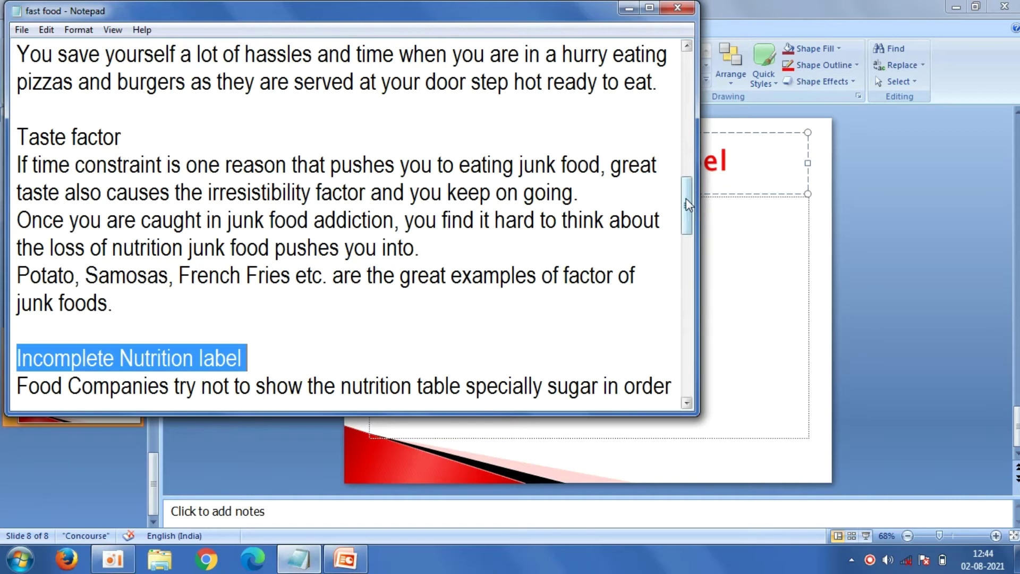
# - Scroll the notes and copy the three paragraphs under the Incomplete Nutrition label heading
pyautogui.moveTo(685, 199); pyautogui.dragTo(686, 254)
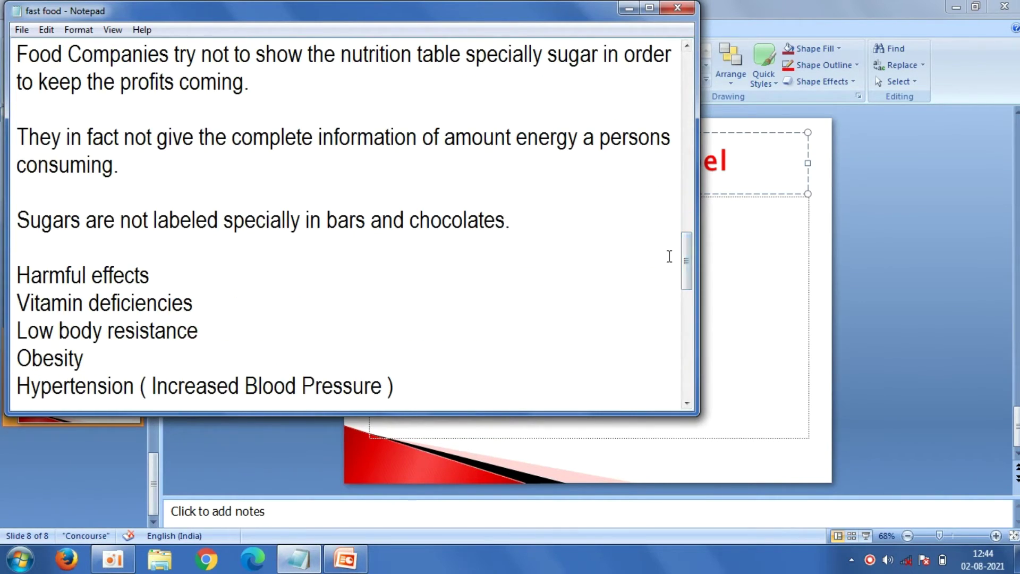
pyautogui.moveTo(688, 267); pyautogui.dragTo(687, 261)
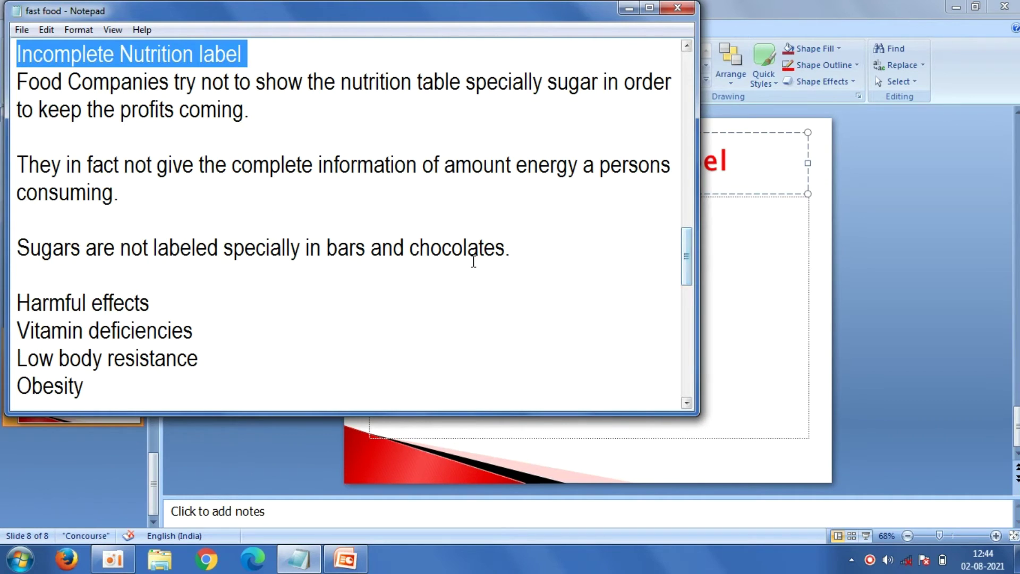
pyautogui.moveTo(521, 248); pyautogui.dragTo(16, 78)
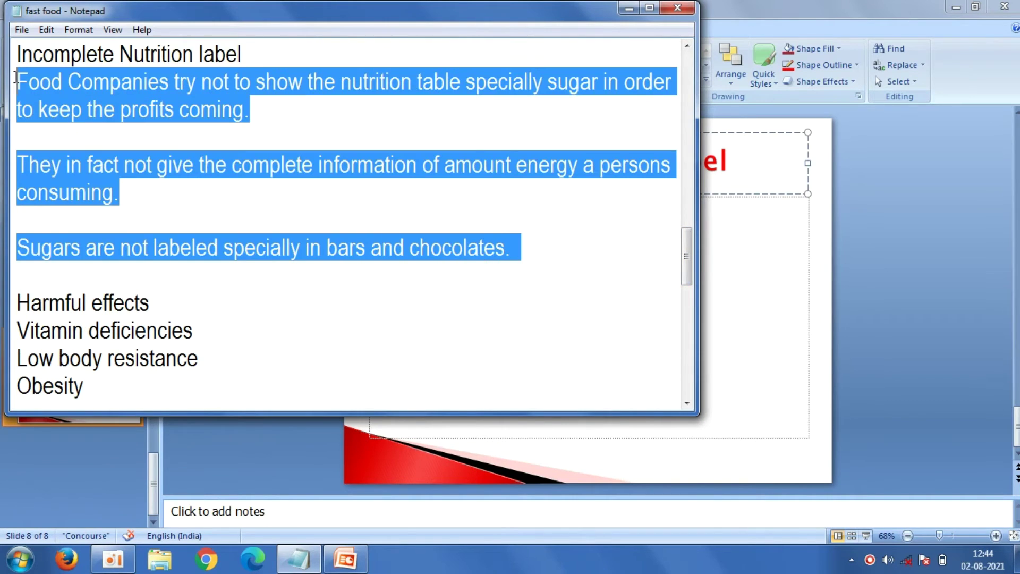
pyautogui.rightClick(41, 90)
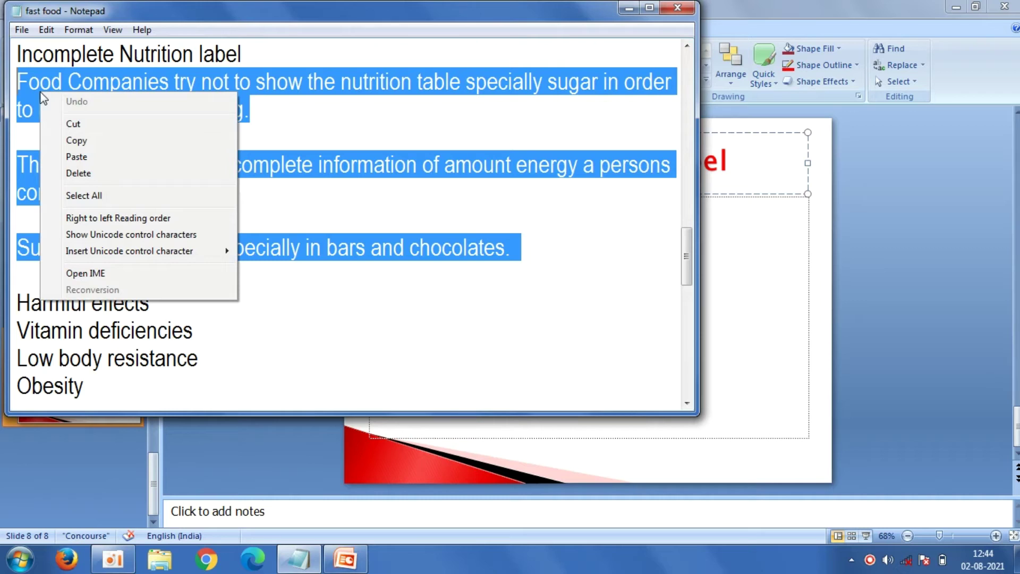
pyautogui.click(74, 141)
# - Paste the three nutrition-label paragraphs as bullets into slide 8's body
pyautogui.click(208, 442)
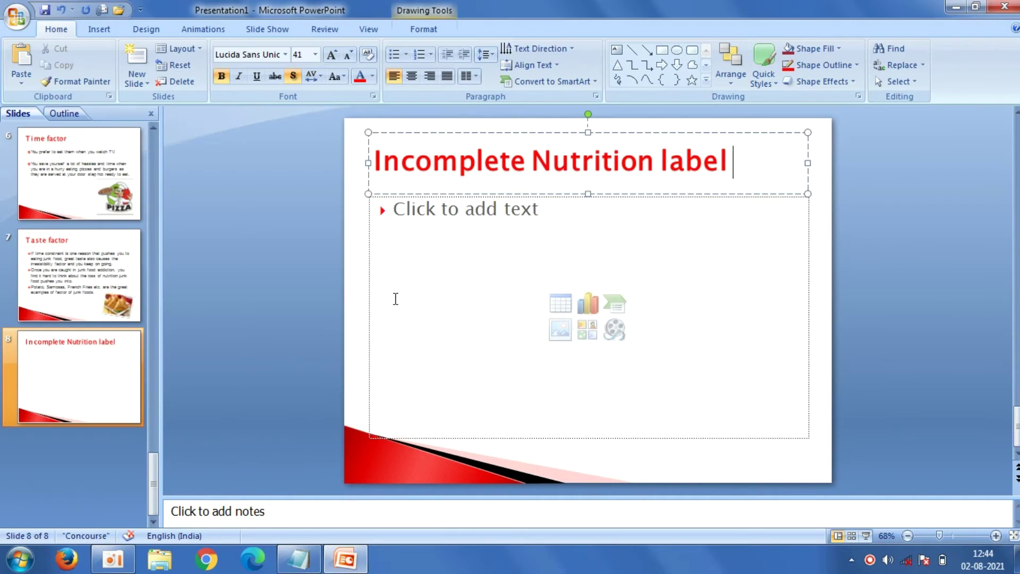
pyautogui.click(416, 253)
pyautogui.rightClick(416, 253)
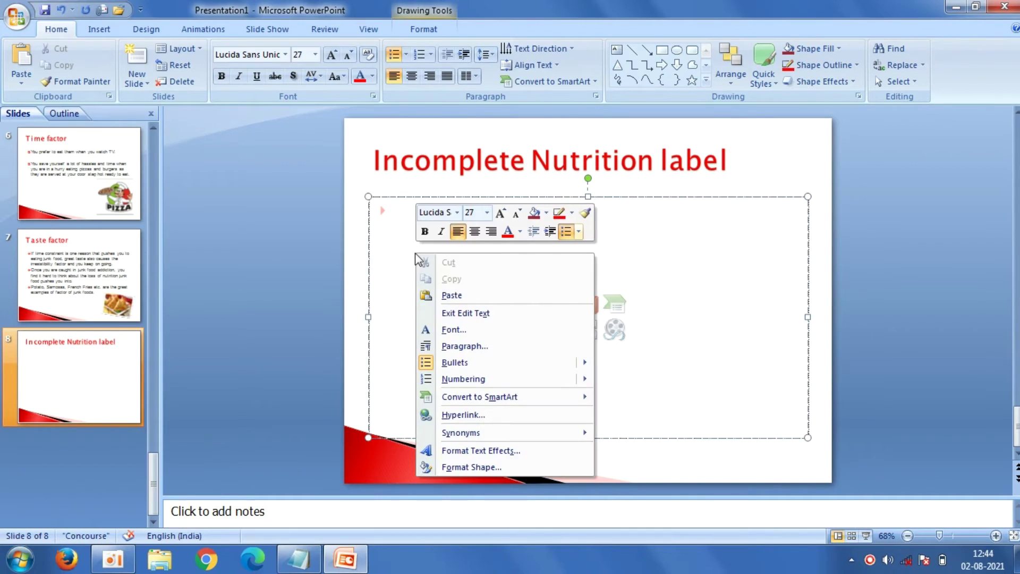
pyautogui.click(432, 295)
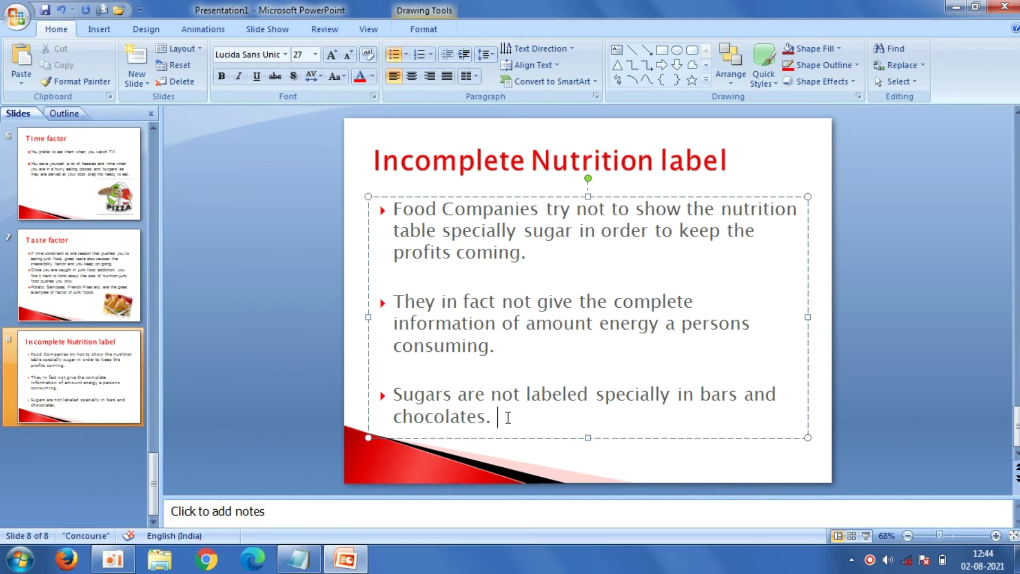
# - Set the pasted bullet text in the Arial font
pyautogui.moveTo(508, 417)
pyautogui.mouseDown()
pyautogui.moveTo(400, 273)
pyautogui.moveTo(399, 225)
pyautogui.mouseUp()
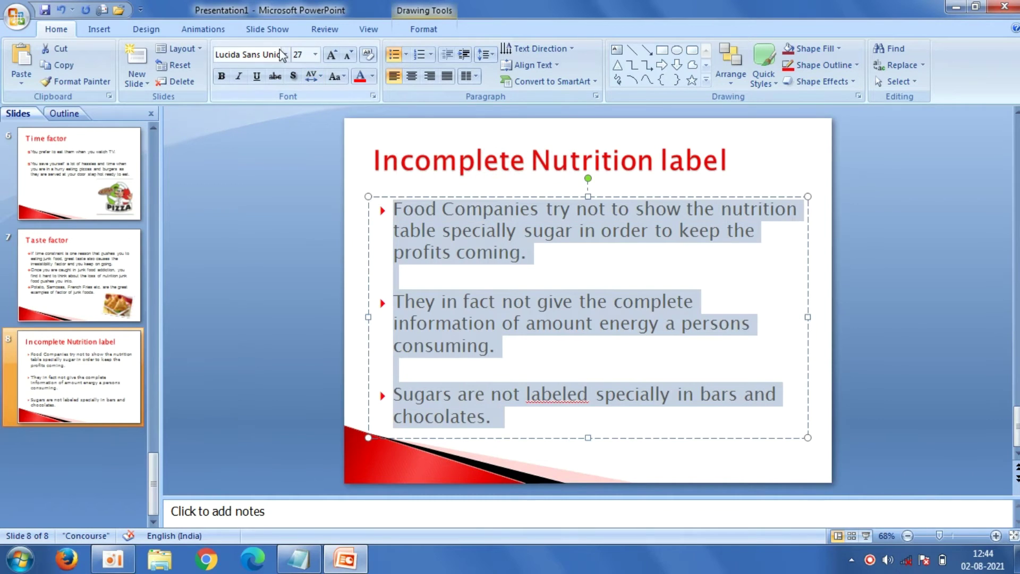
pyautogui.click(285, 54)
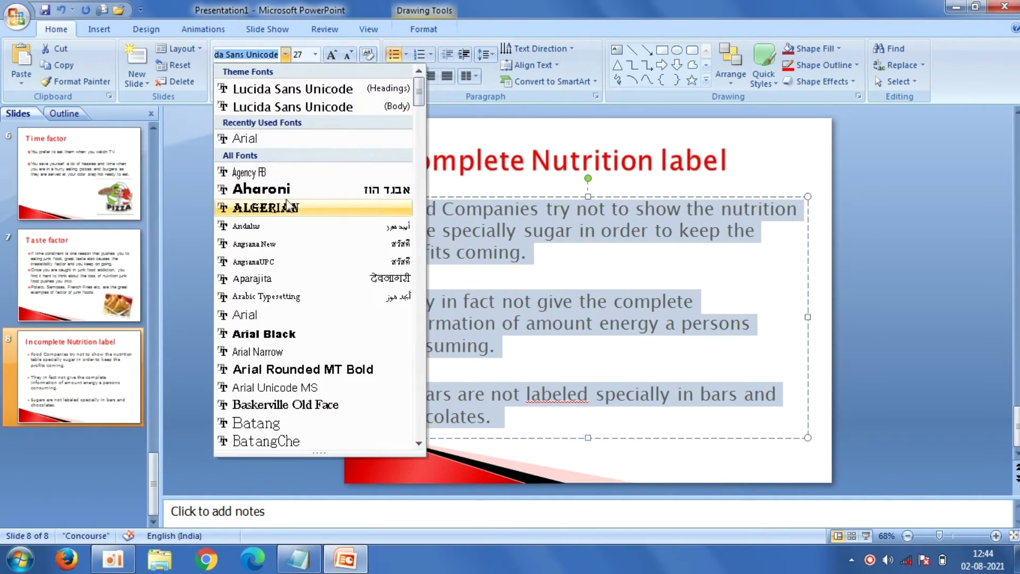
pyautogui.click(274, 316)
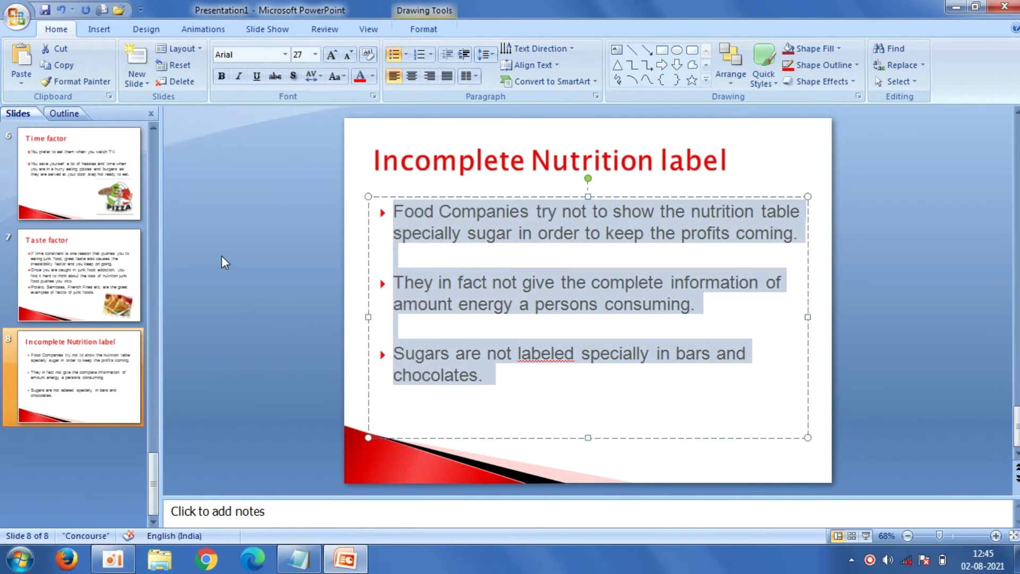
pyautogui.click(221, 256)
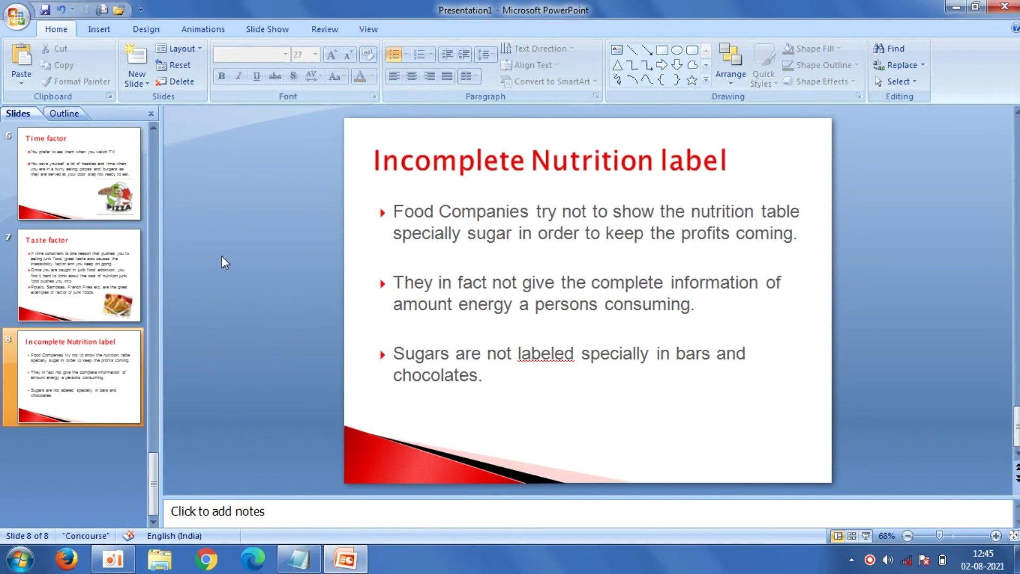
# - Add a new Title and Content slide as slide 9
pyautogui.click(143, 83)
pyautogui.click(219, 146)
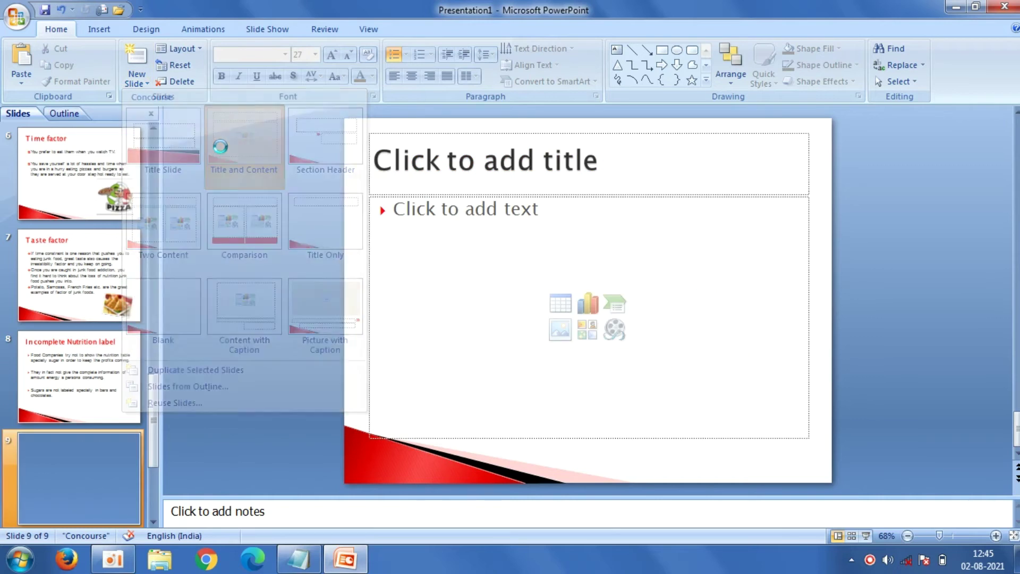
pyautogui.click(377, 137)
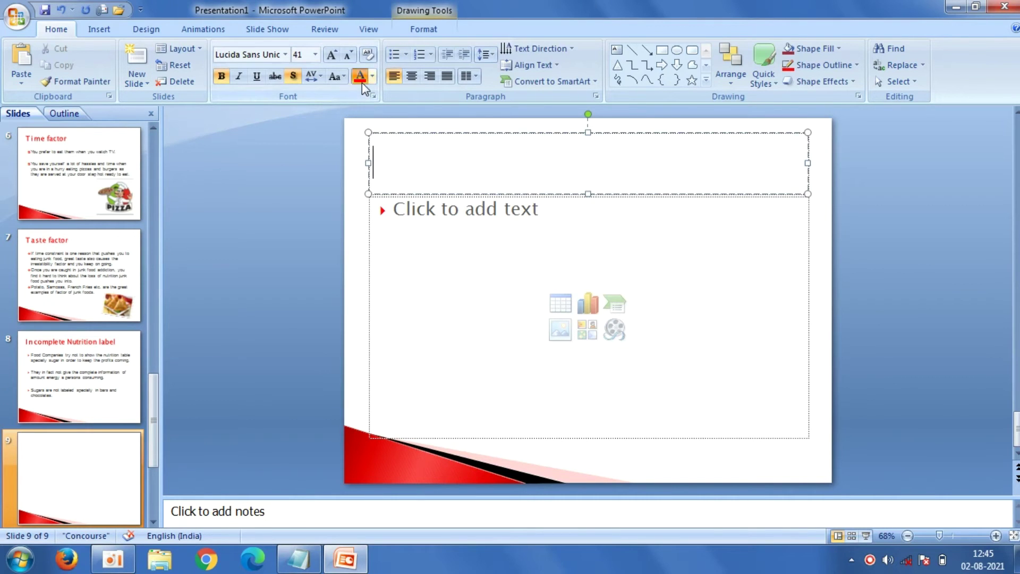
# - Copy 'Harmful effects' from the Notepad notes and paste it as the slide title
pyautogui.click(311, 569)
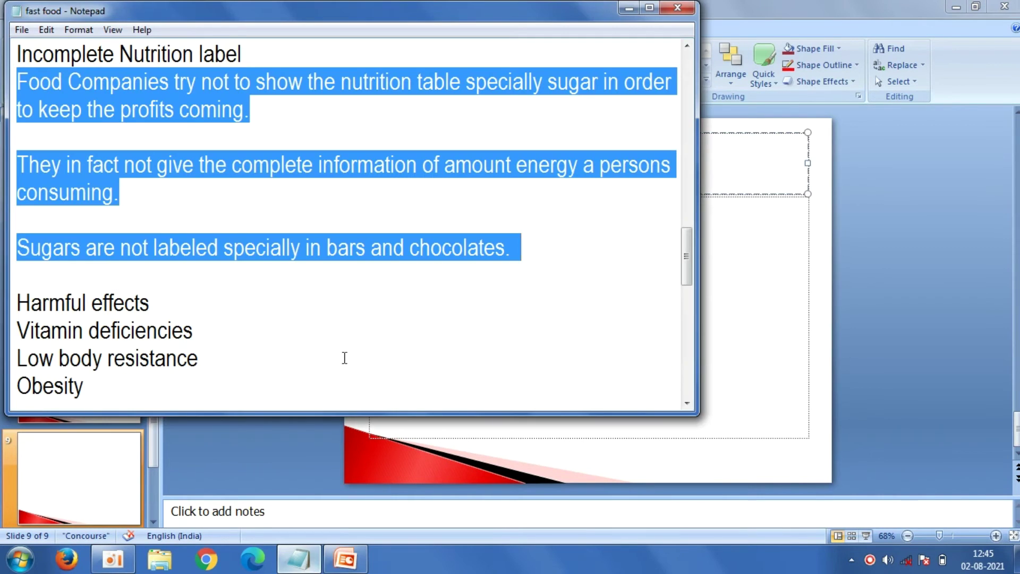
pyautogui.moveTo(150, 303); pyautogui.dragTo(15, 297)
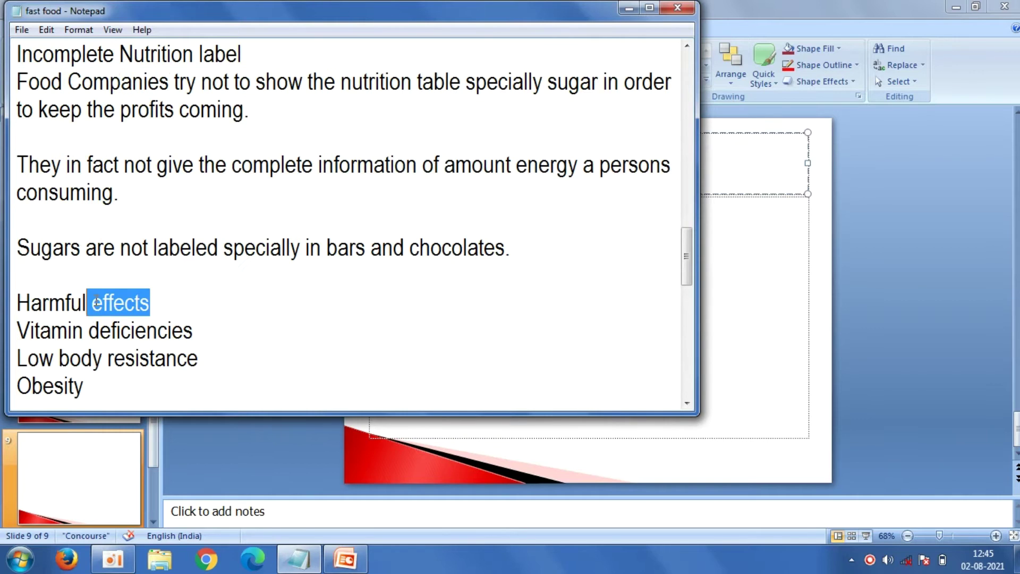
pyautogui.rightClick(33, 303)
pyautogui.click(83, 359)
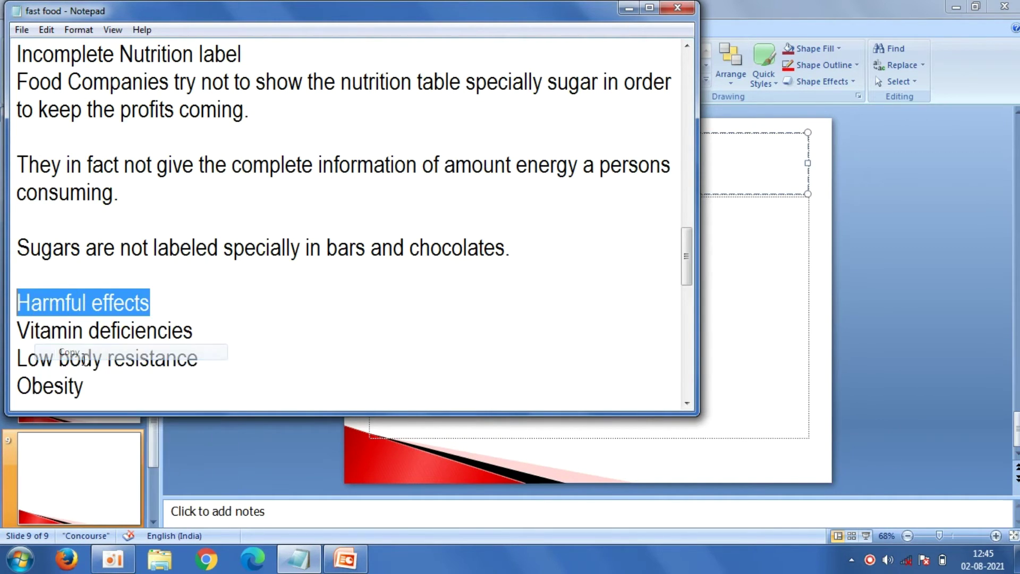
pyautogui.click(189, 451)
pyautogui.rightClick(480, 144)
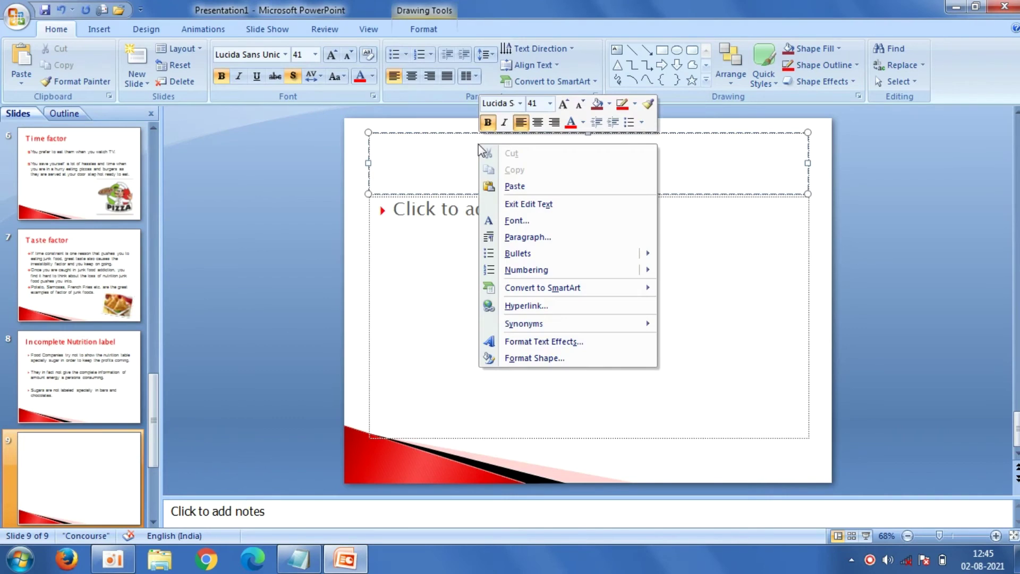
pyautogui.click(506, 185)
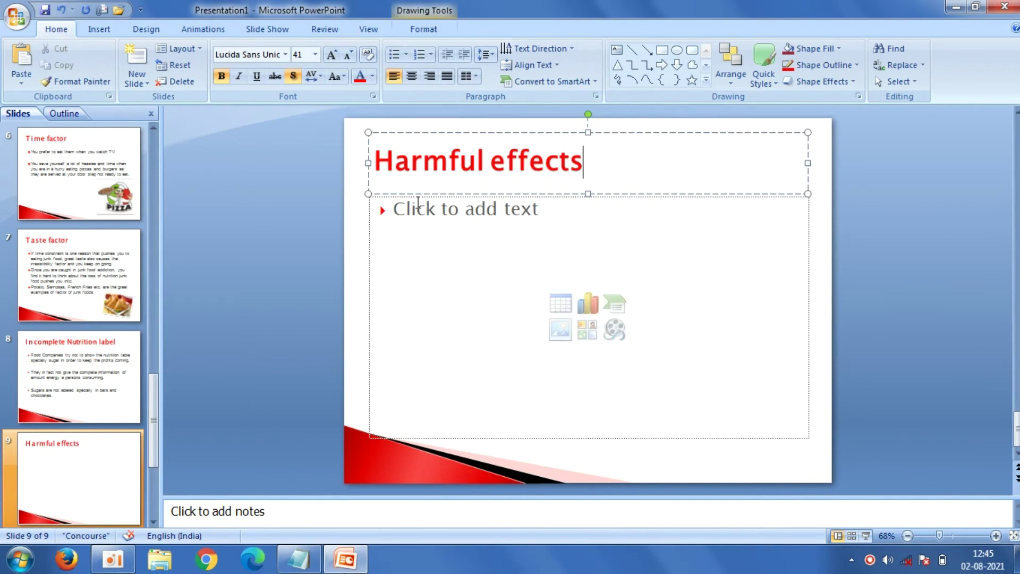
# - Choose arrow-style bullets for the slide's body text
pyautogui.click(418, 222)
pyautogui.click(405, 57)
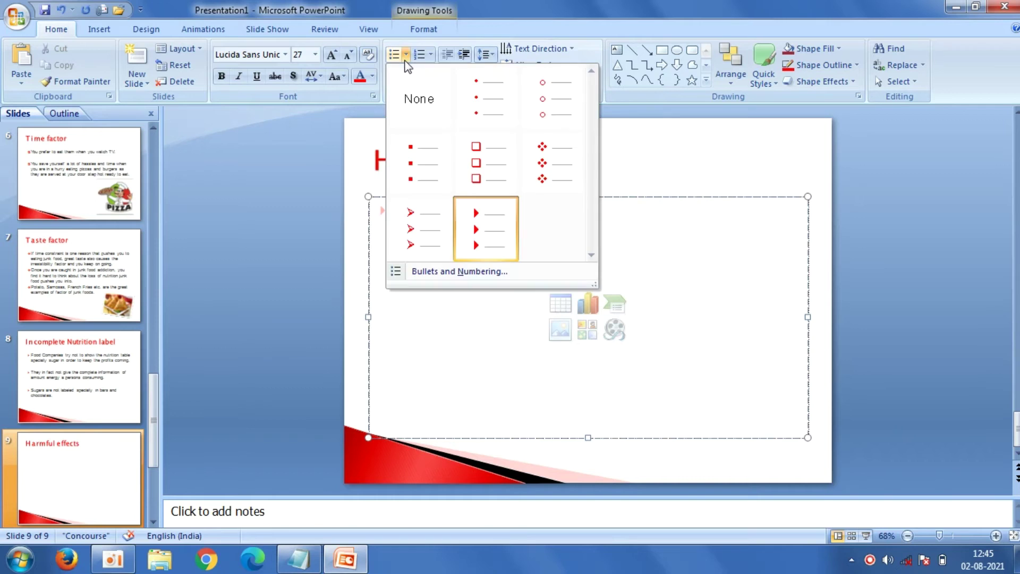
pyautogui.click(423, 219)
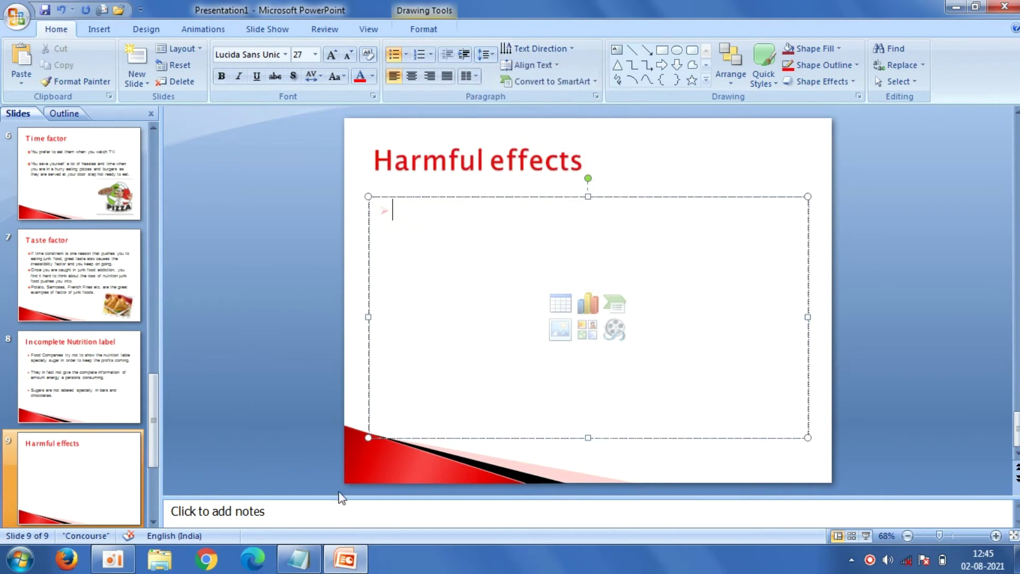
# - Copy the seven harmful effects lines from the notes and paste them into slide 9's body
pyautogui.click(312, 559)
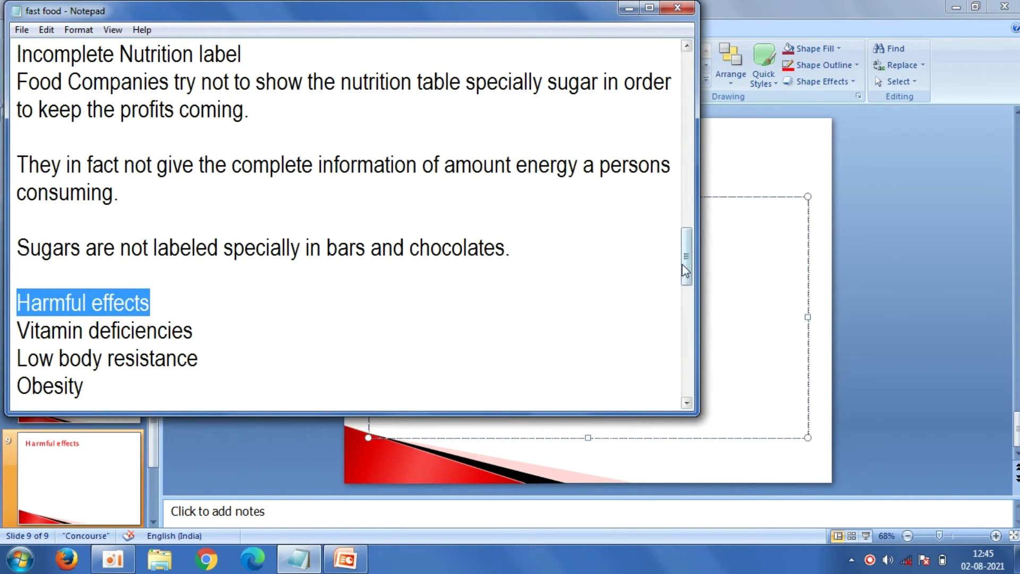
pyautogui.moveTo(686, 265); pyautogui.dragTo(687, 295)
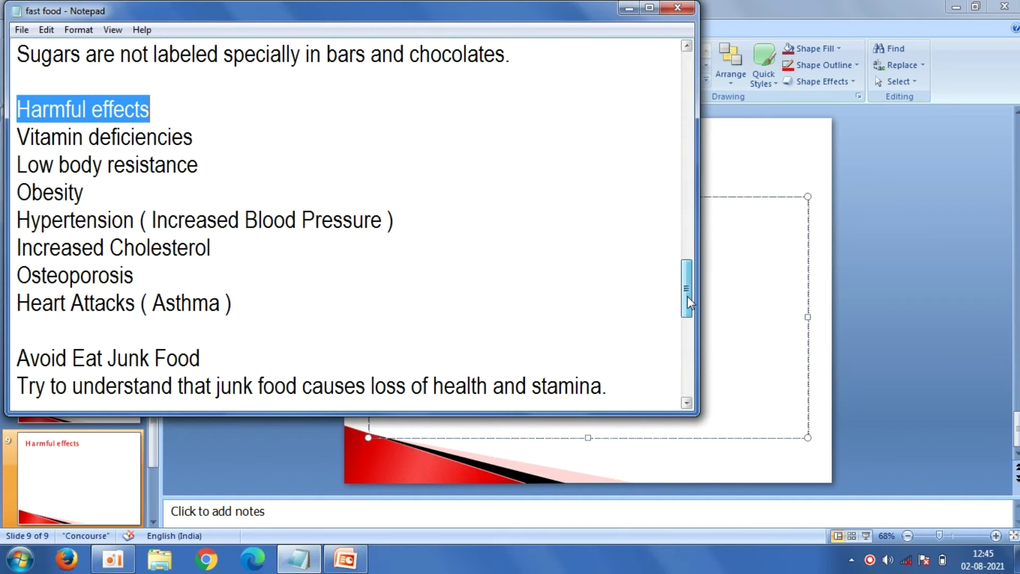
pyautogui.moveTo(243, 300); pyautogui.dragTo(5, 143)
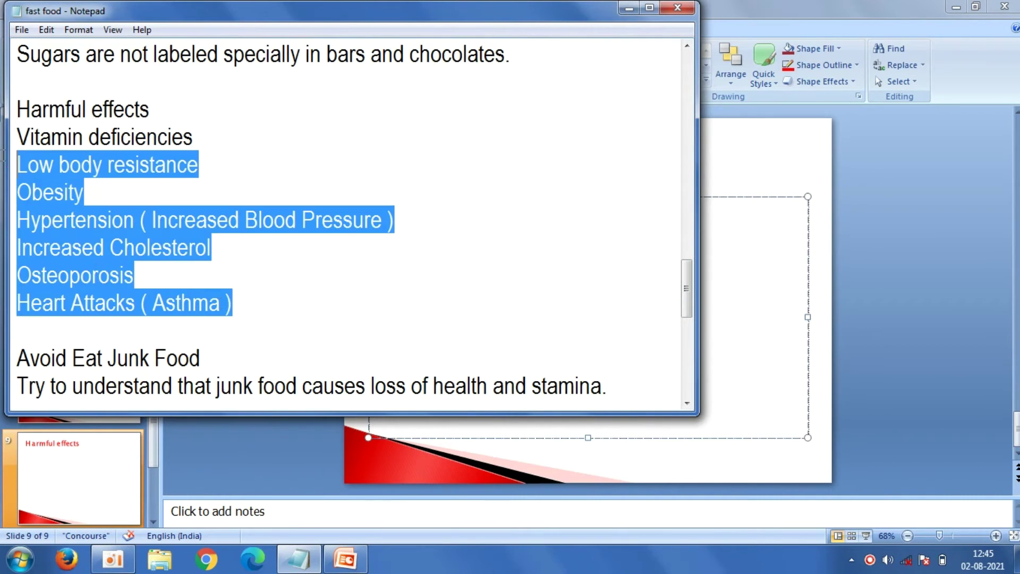
pyautogui.rightClick(29, 143)
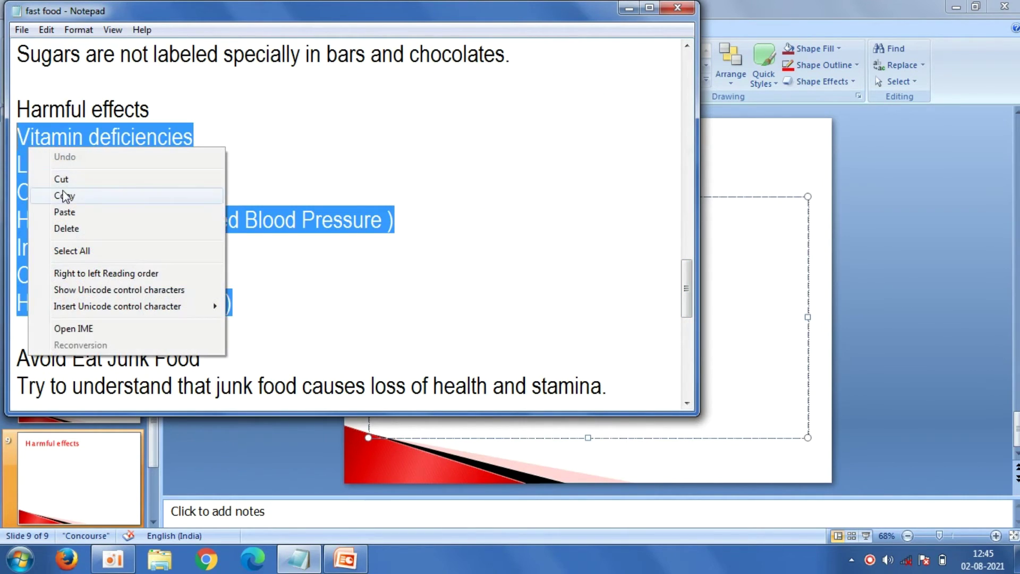
pyautogui.click(53, 193)
pyautogui.click(241, 433)
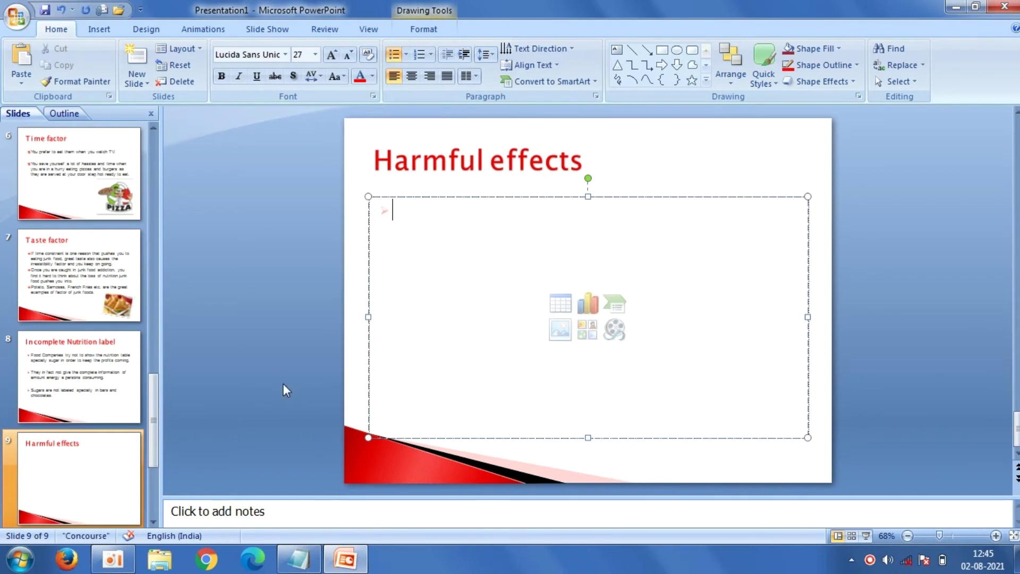
pyautogui.rightClick(434, 251)
pyautogui.click(468, 293)
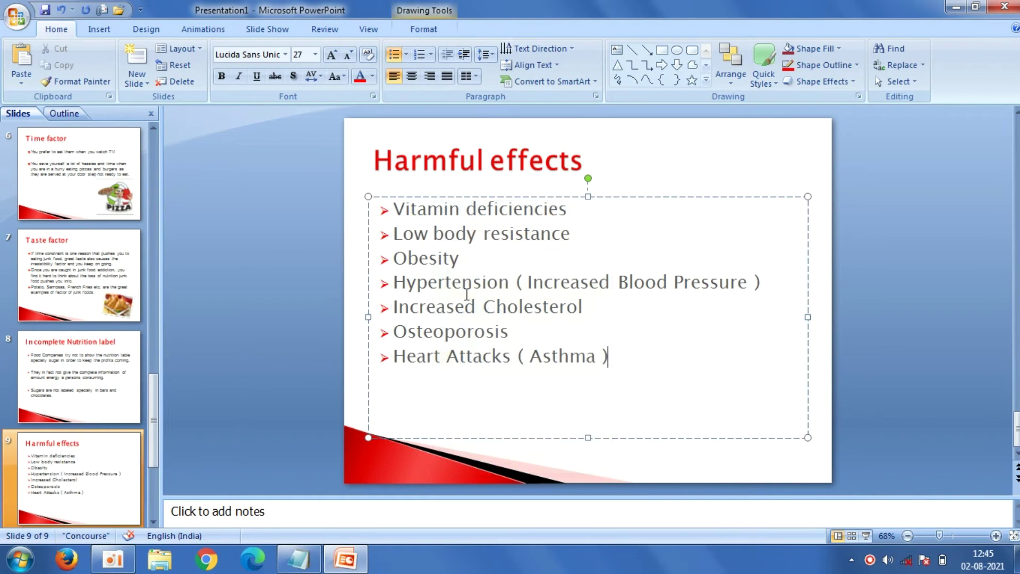
pyautogui.click(299, 171)
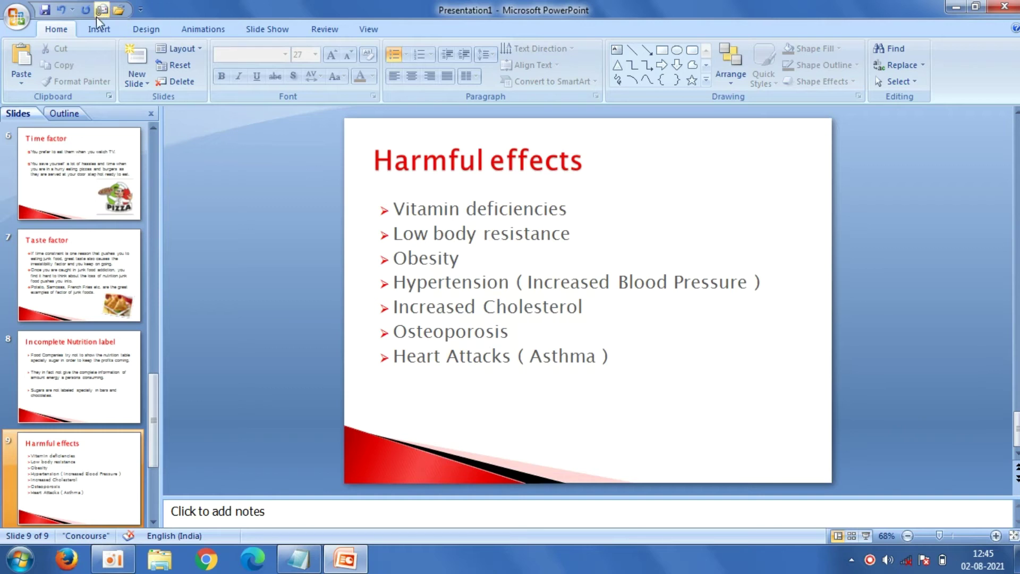
# - Insert the fat-man-eating-junk-food-260nw-107501315 picture onto the Harmful effects slide
pyautogui.click(97, 30)
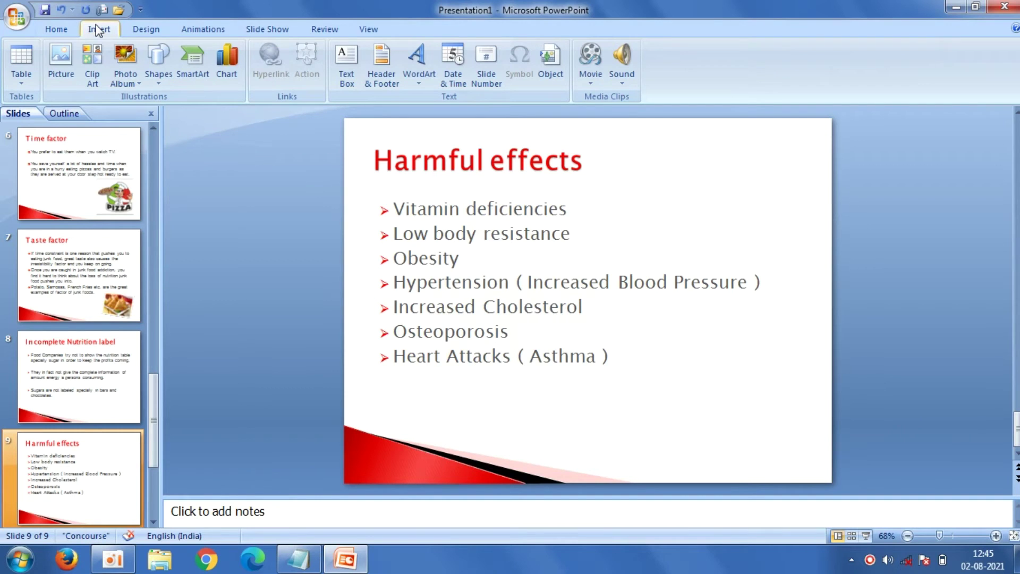
pyautogui.click(62, 58)
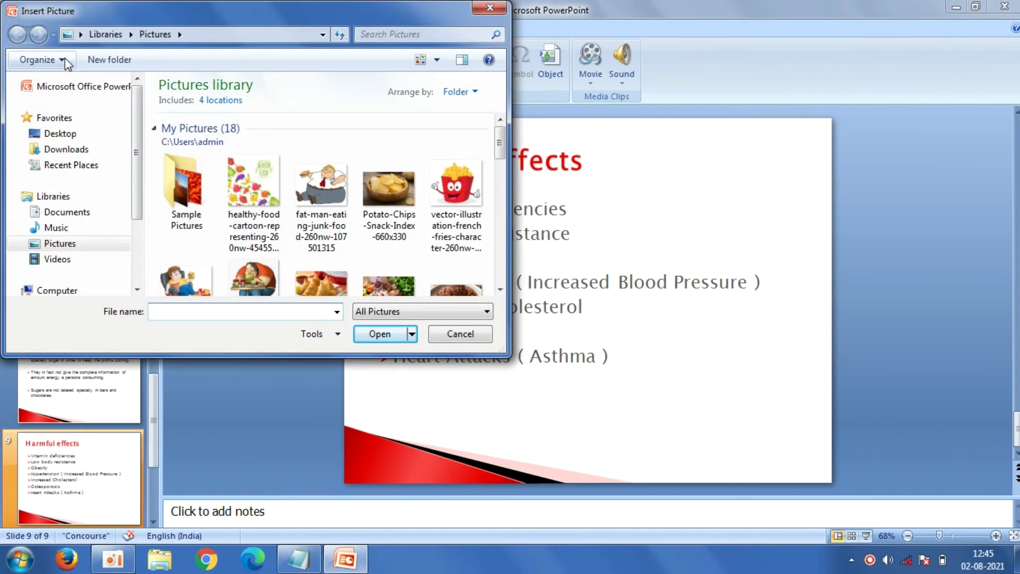
pyautogui.click(340, 177)
pyautogui.click(385, 334)
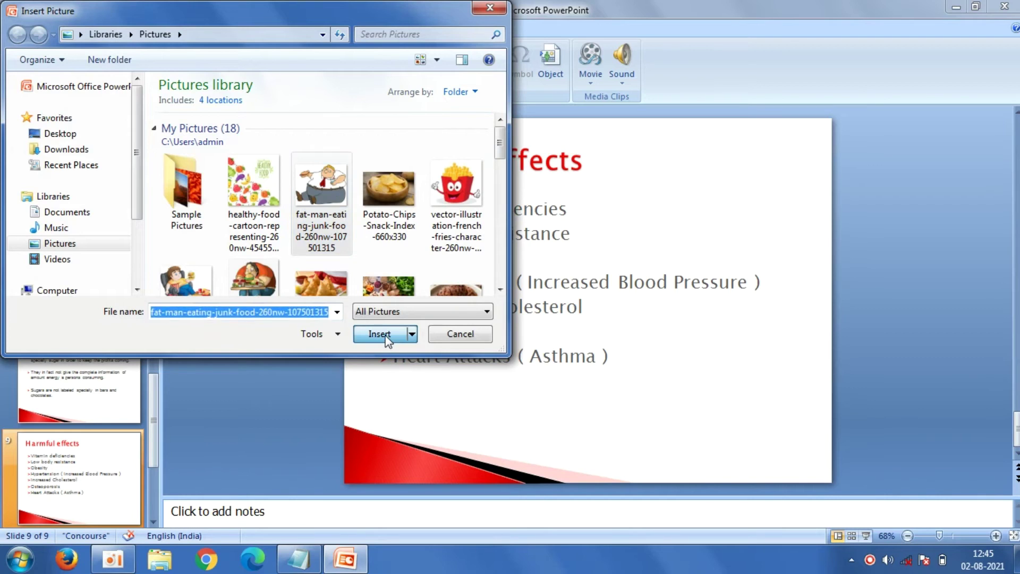
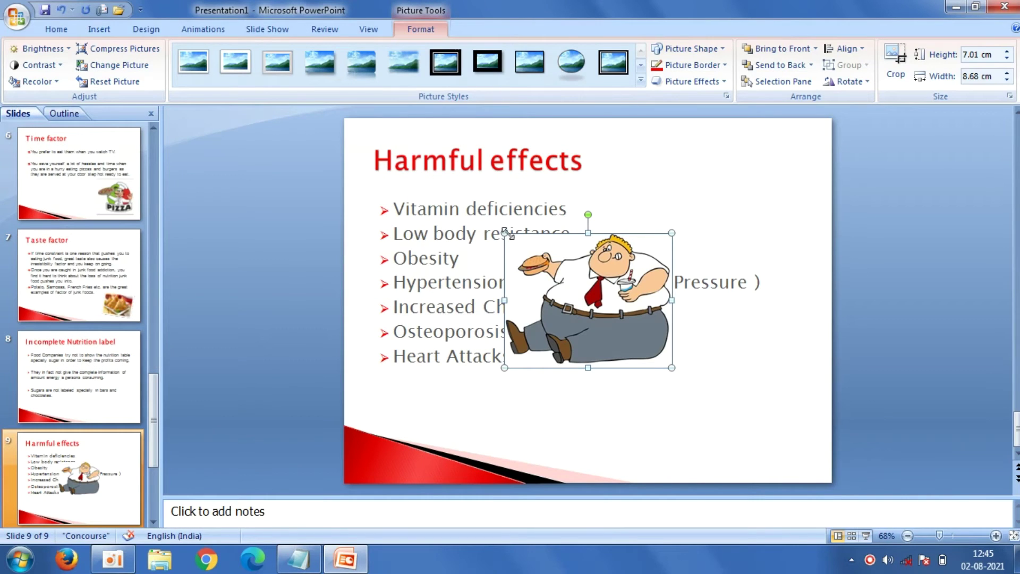
# - Shrink the Harmful effects cartoon, move it to the lower right and tilt it slightly clockwise
pyautogui.moveTo(502, 235); pyautogui.dragTo(536, 258)
pyautogui.moveTo(617, 292); pyautogui.dragTo(712, 364)
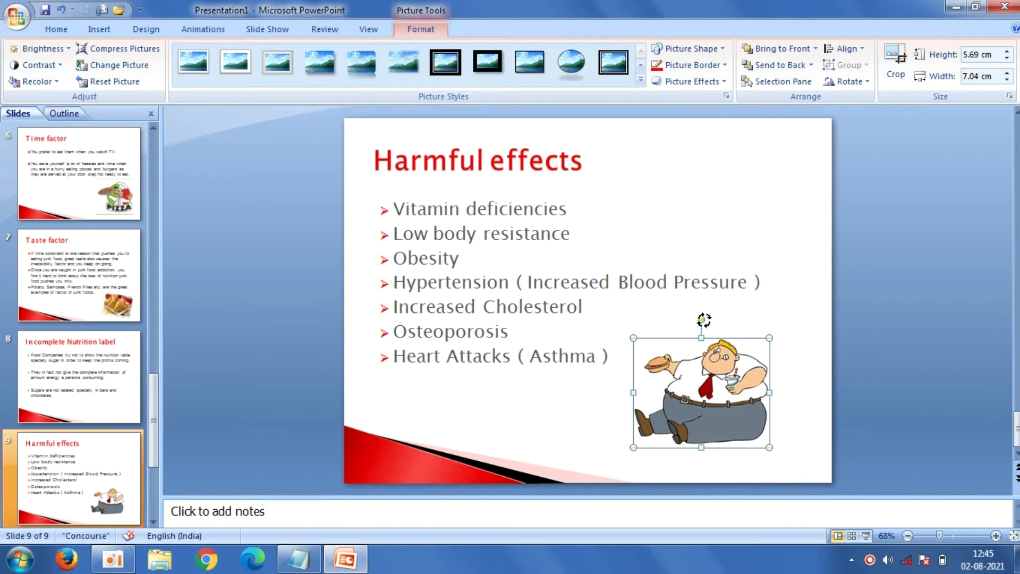
pyautogui.moveTo(704, 319); pyautogui.dragTo(738, 361)
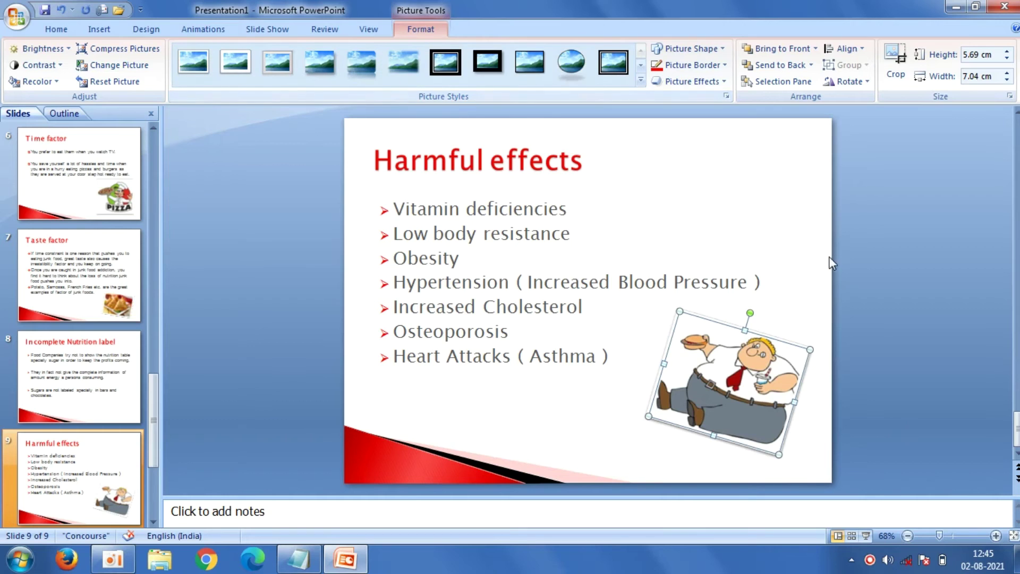
pyautogui.click(905, 347)
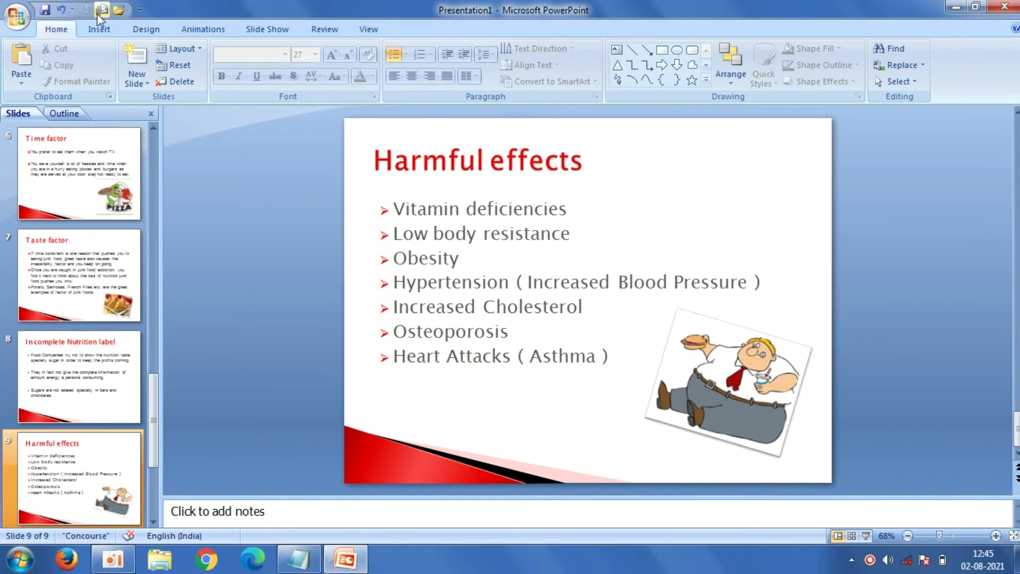
# - Insert the 'images' picture at top right, resize it to 5.21 × 5.81 cm and tilt it about 10°
pyautogui.click(97, 28)
pyautogui.click(57, 56)
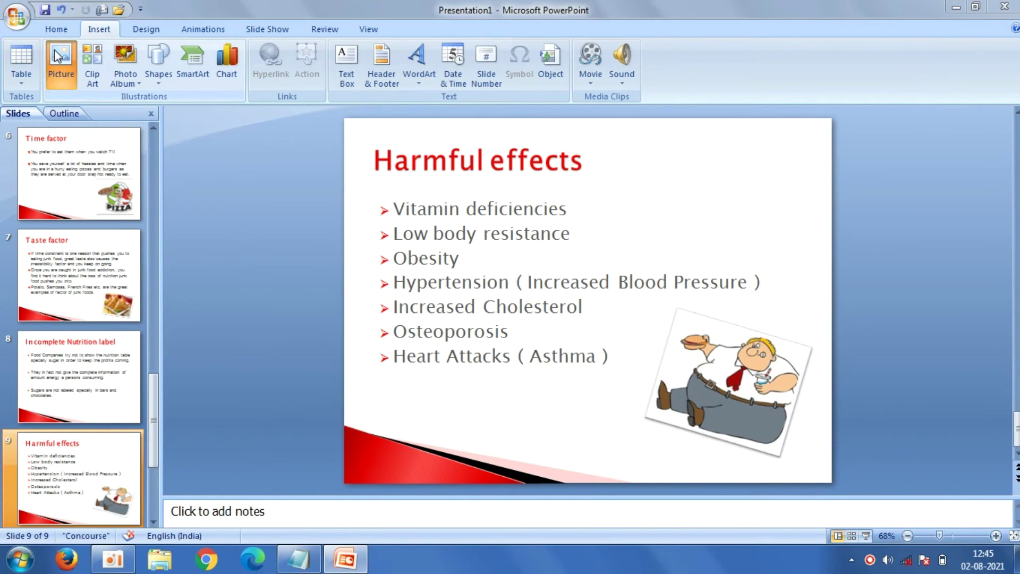
pyautogui.click(273, 273)
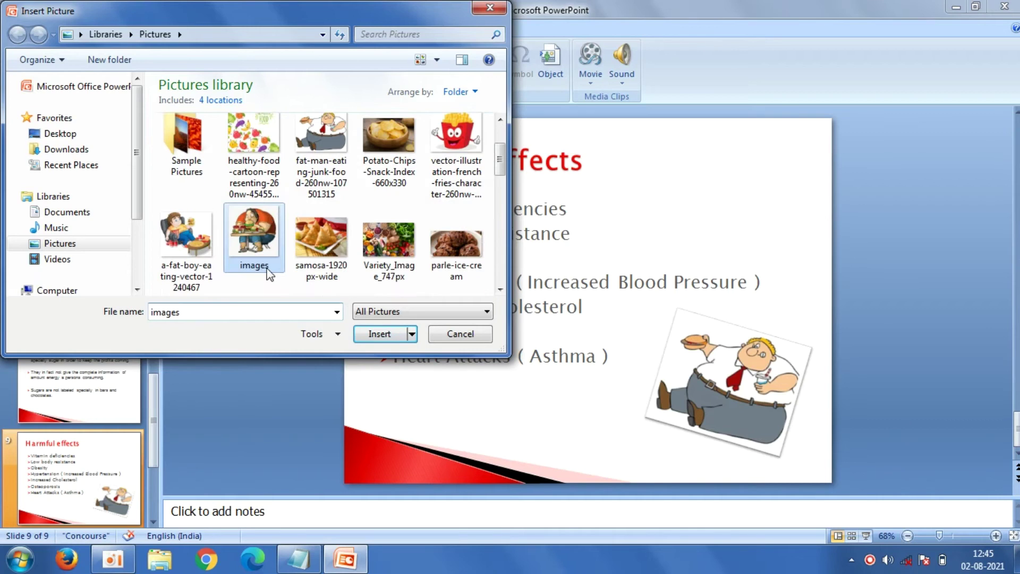
pyautogui.click(380, 334)
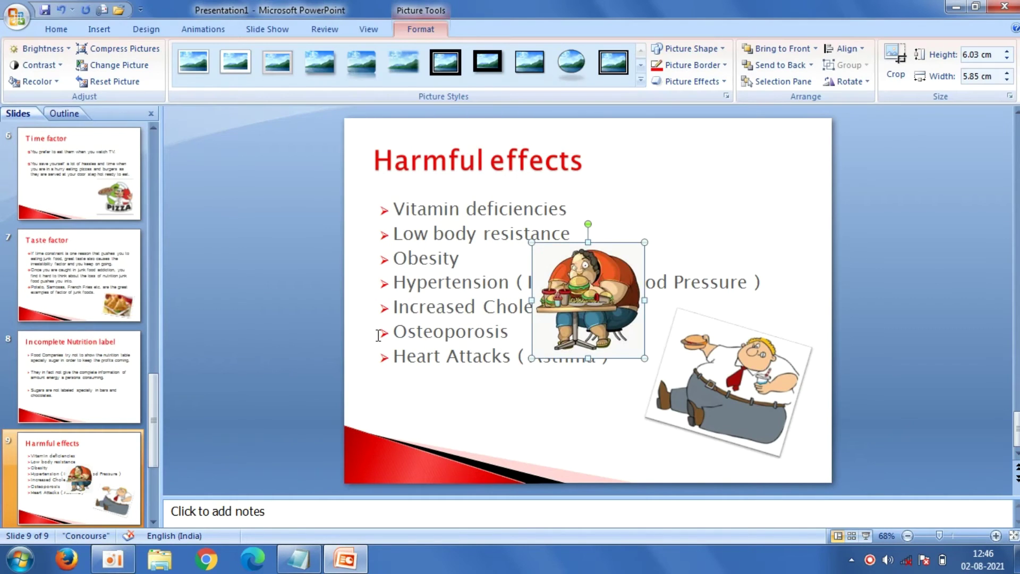
pyautogui.moveTo(595, 281); pyautogui.dragTo(728, 212)
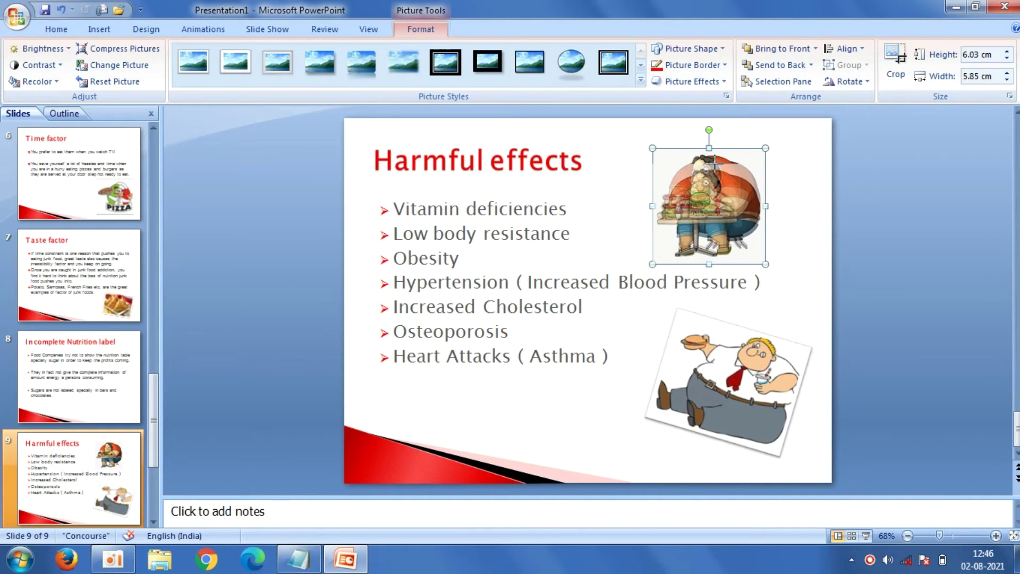
pyautogui.moveTo(710, 147)
pyautogui.mouseDown()
pyautogui.moveTo(710, 163)
pyautogui.moveTo(747, 163)
pyautogui.mouseUp()
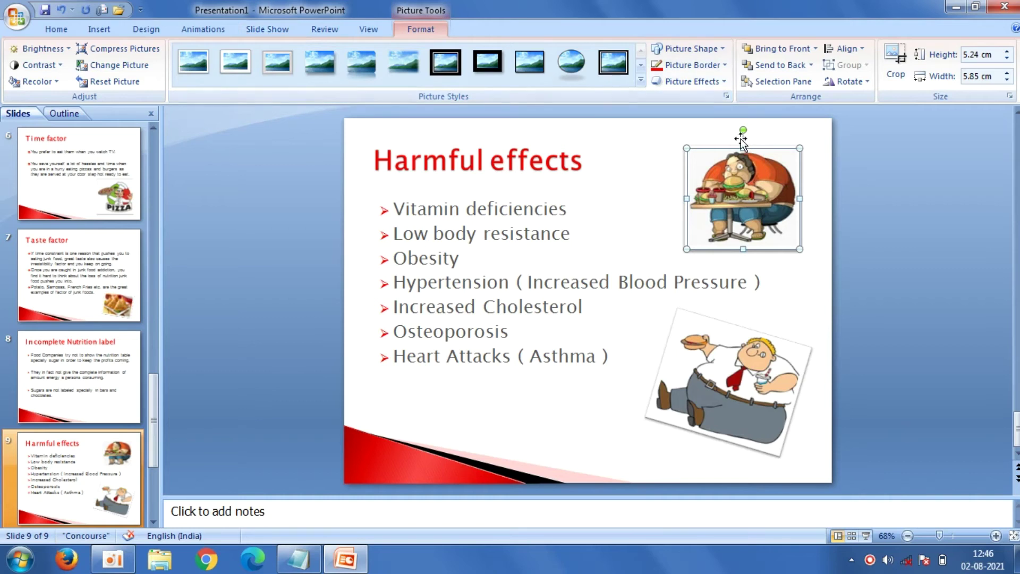
pyautogui.moveTo(746, 127); pyautogui.dragTo(760, 131)
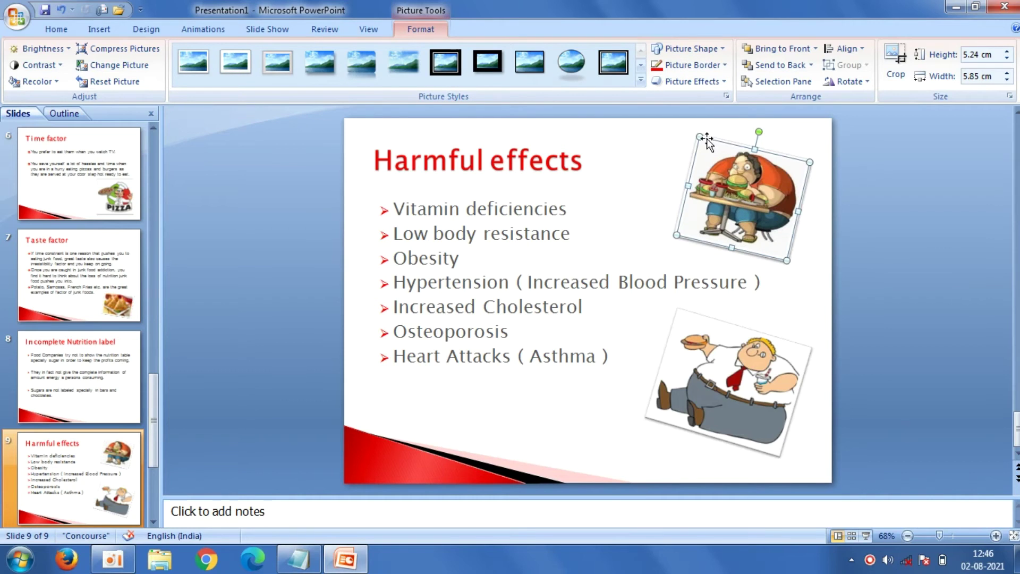
pyautogui.click(925, 266)
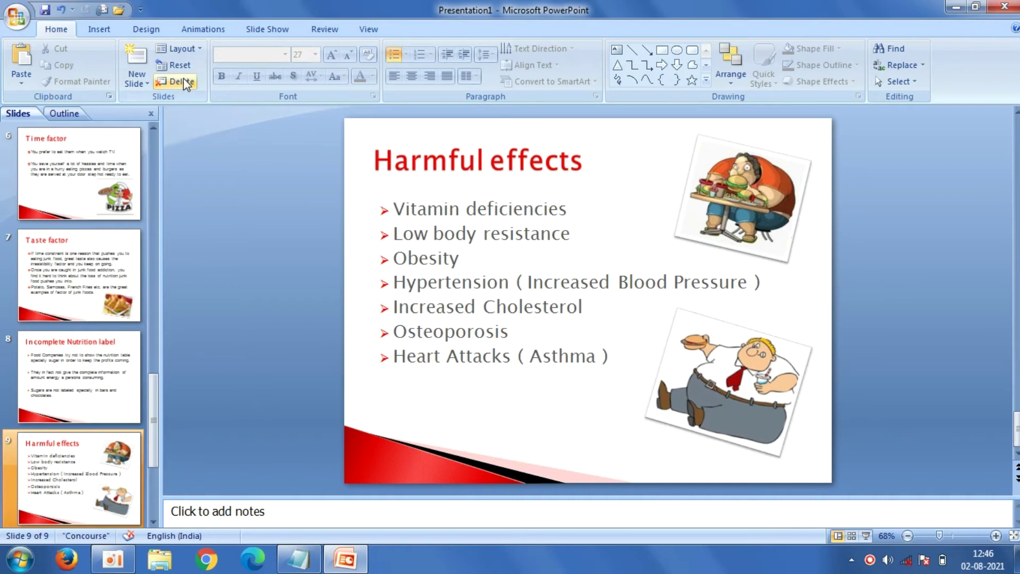
# - Add a Title and Content slide titled 'Avoid Eat Junk Food', copied from the notes
pyautogui.click(136, 82)
pyautogui.click(259, 156)
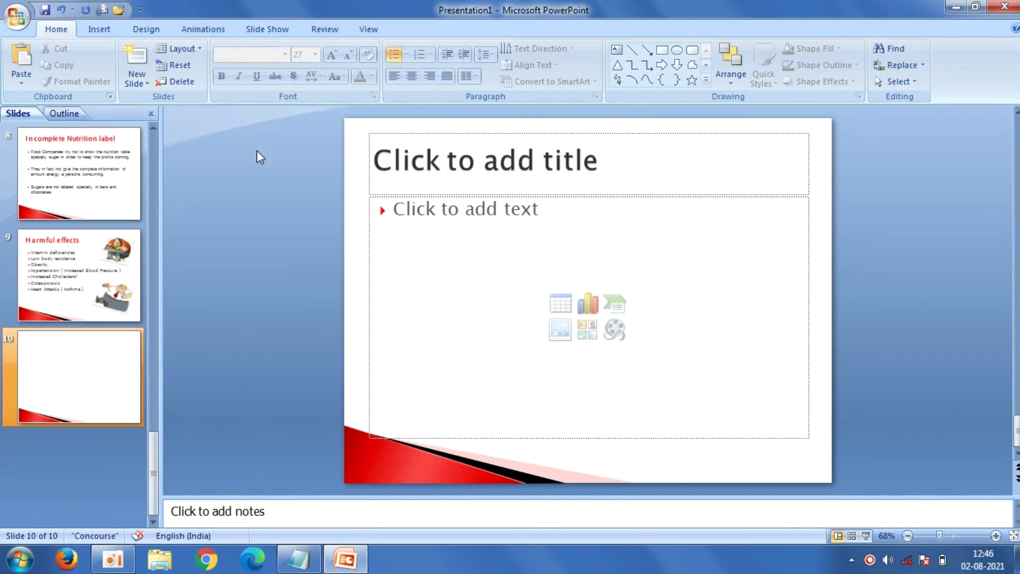
pyautogui.click(424, 181)
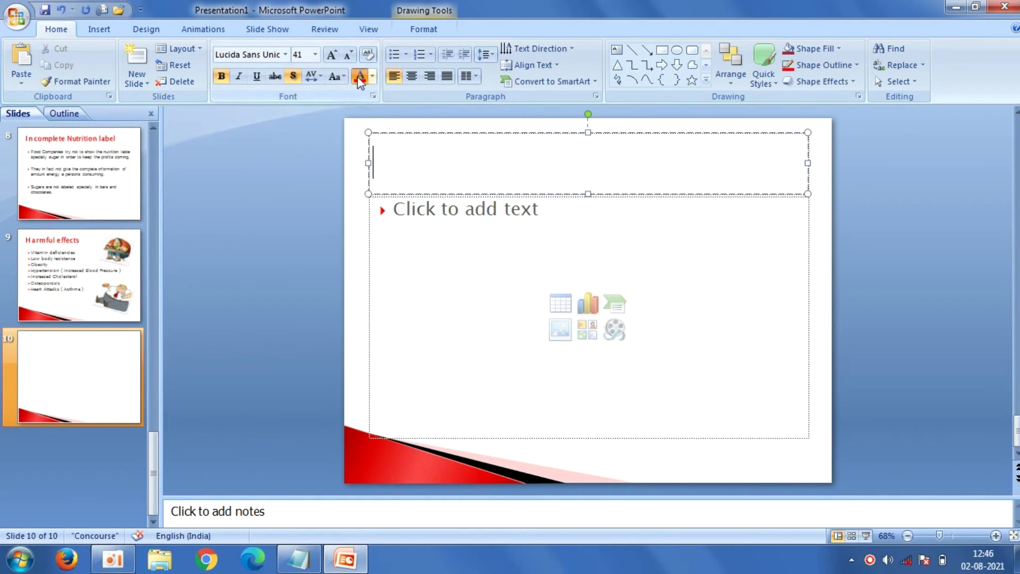
pyautogui.click(298, 559)
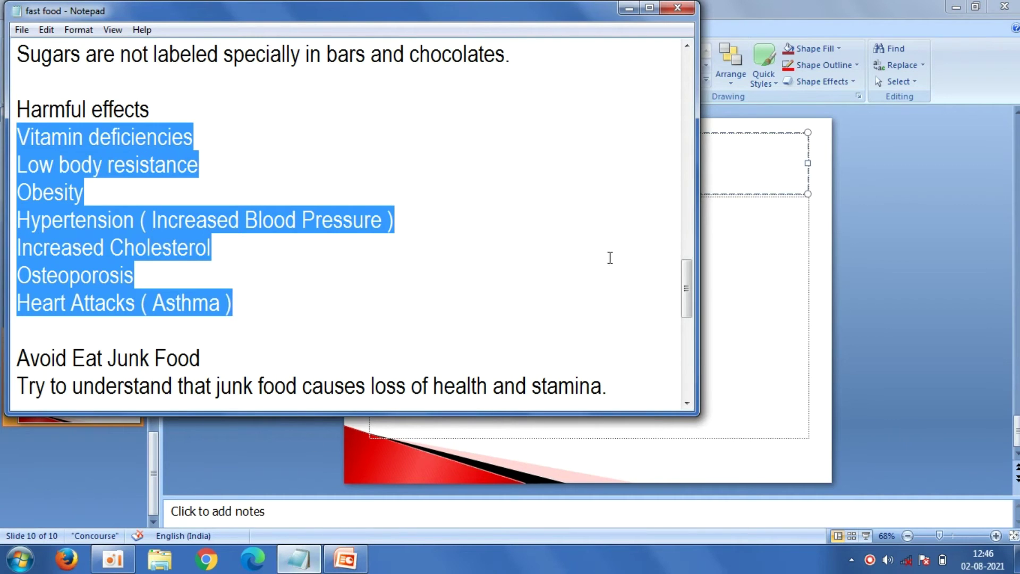
pyautogui.moveTo(687, 278); pyautogui.dragTo(690, 340)
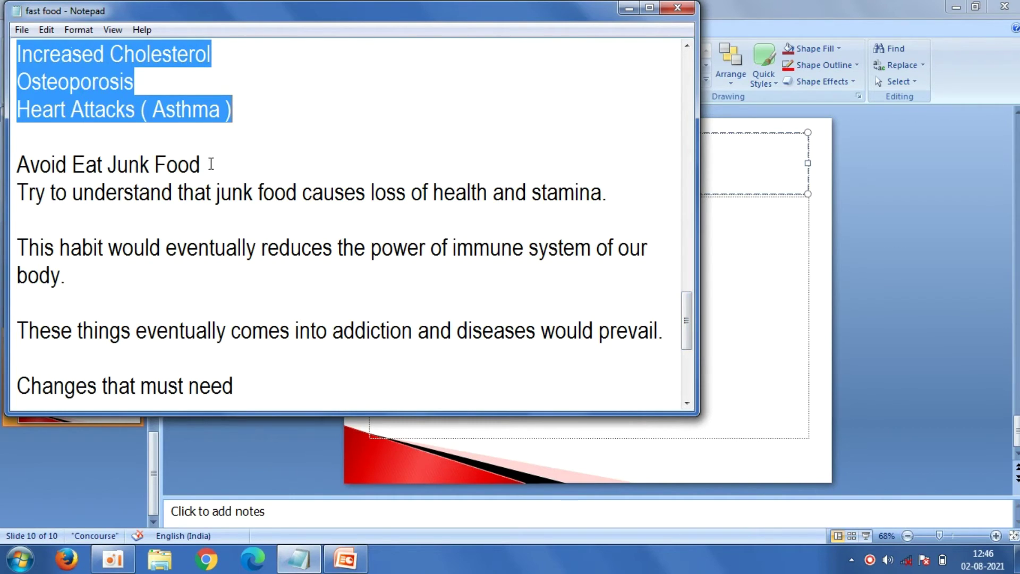
pyautogui.moveTo(211, 163); pyautogui.dragTo(45, 144)
pyautogui.click(21, 182)
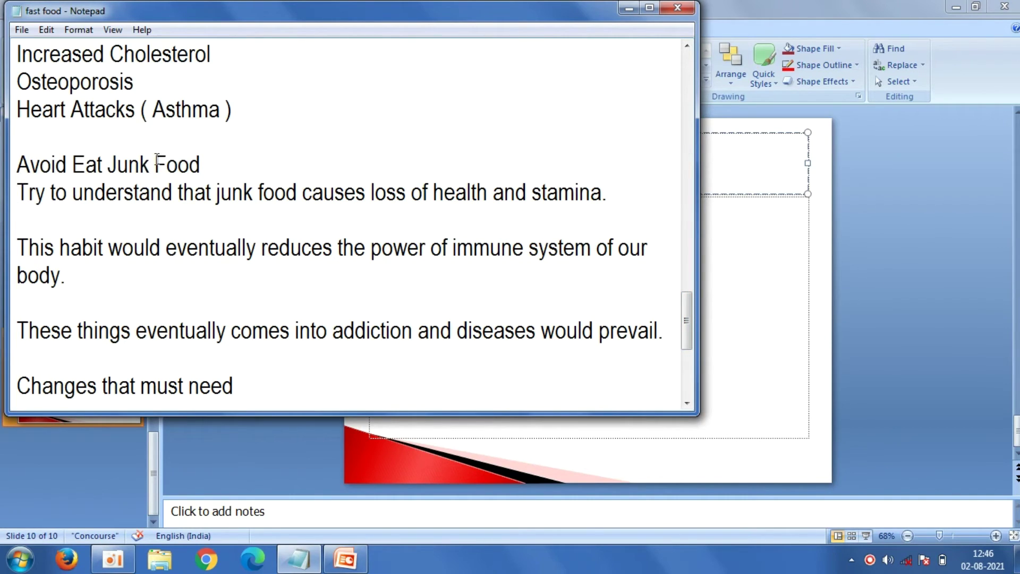
pyautogui.moveTo(199, 167); pyautogui.dragTo(24, 166)
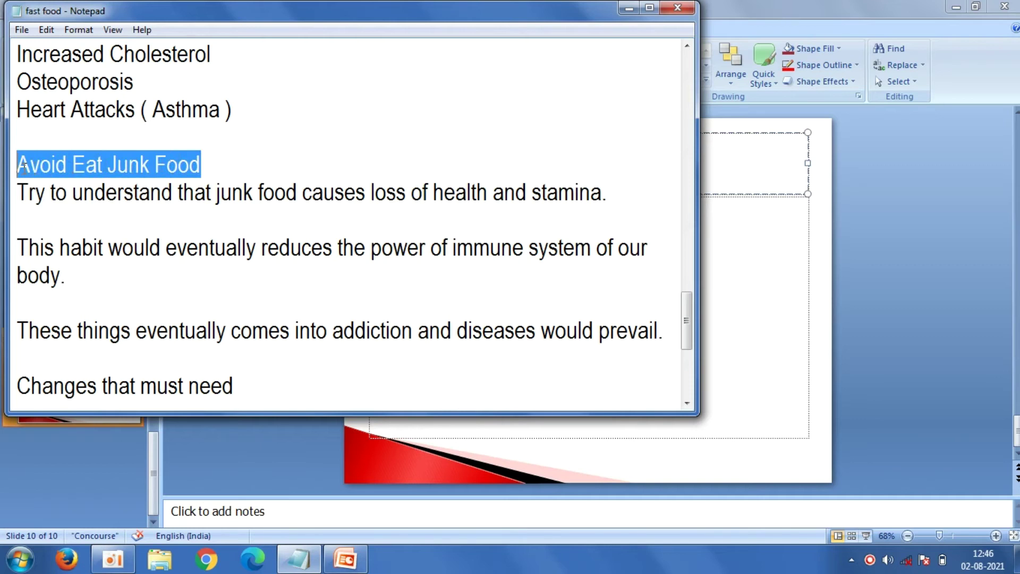
pyautogui.rightClick(19, 166)
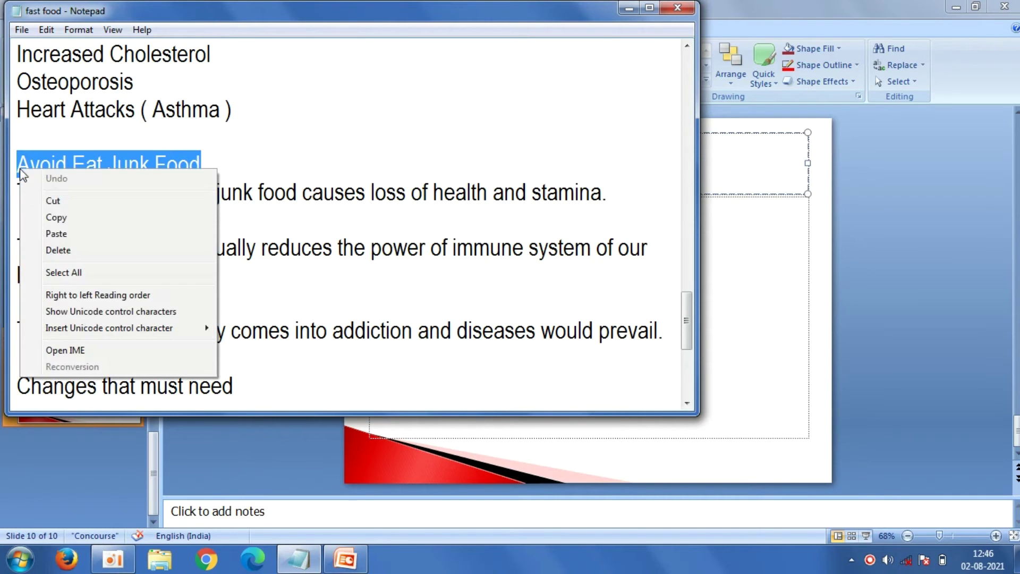
pyautogui.click(64, 216)
pyautogui.click(234, 466)
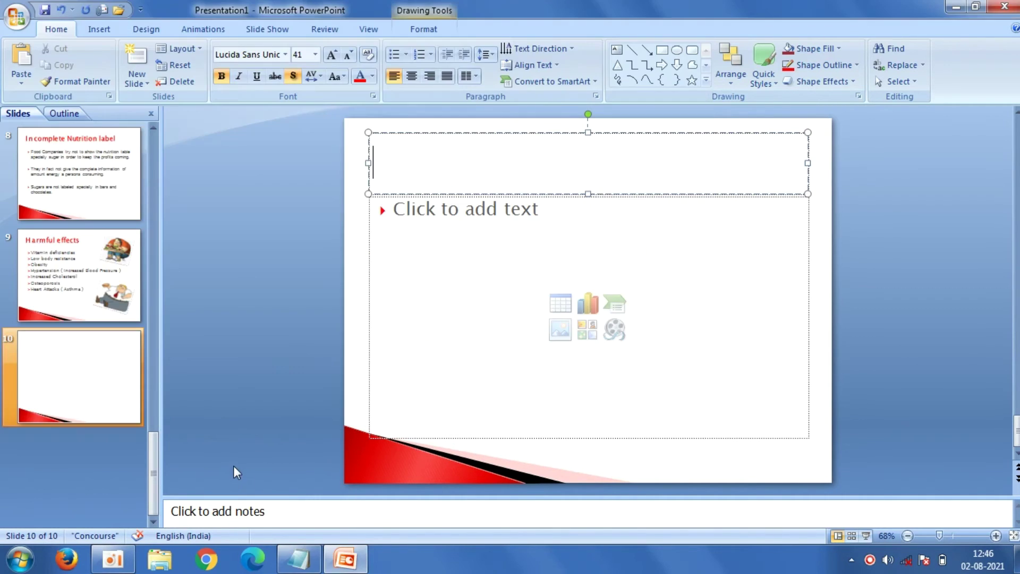
pyautogui.rightClick(464, 161)
pyautogui.click(475, 204)
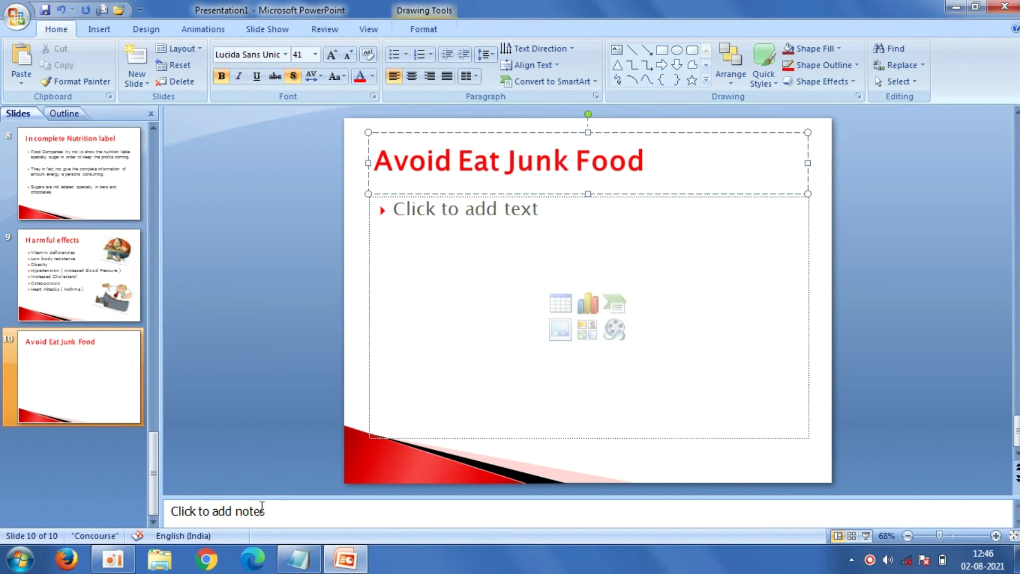
# - Paste the three sentences from the notes as diamond bullets and set them in Arial
pyautogui.click(299, 558)
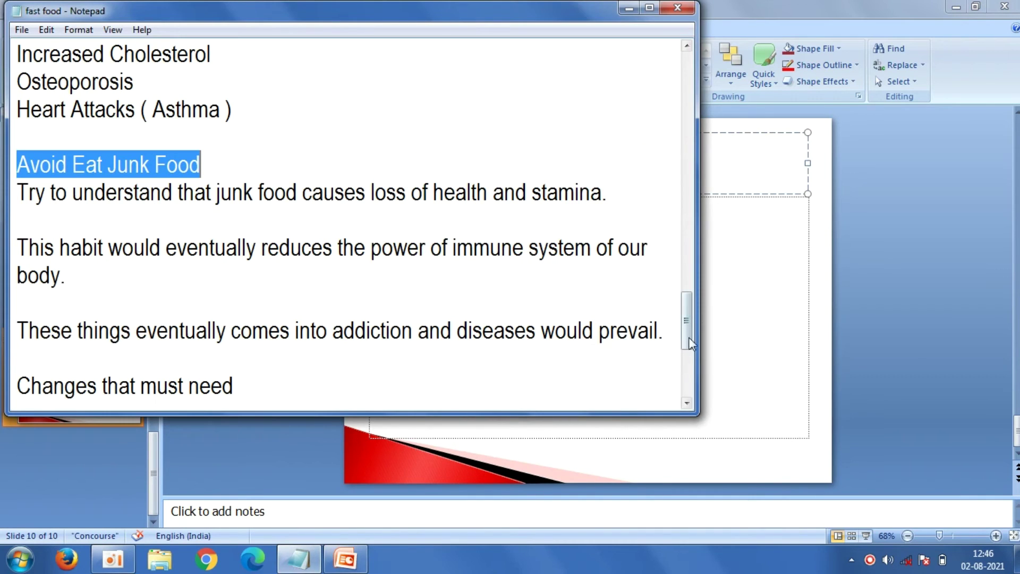
pyautogui.moveTo(671, 333); pyautogui.dragTo(20, 198)
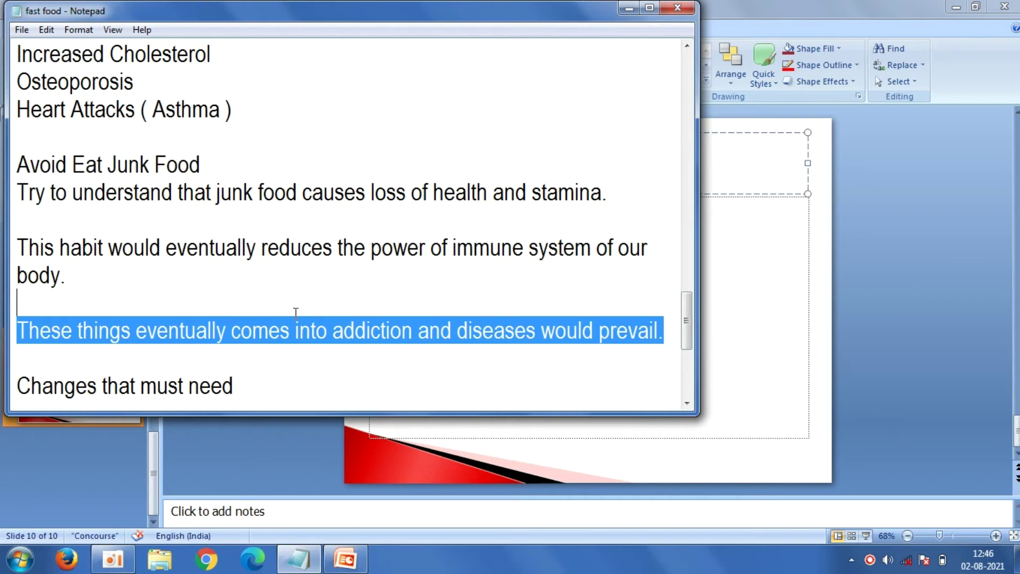
pyautogui.rightClick(23, 197)
pyautogui.click(59, 249)
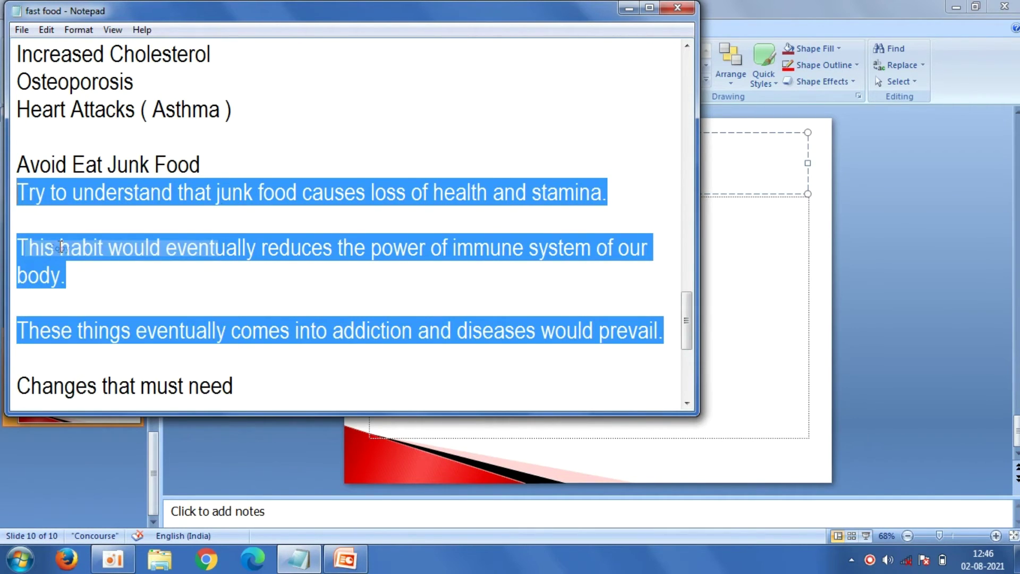
pyautogui.hotkey('alt', 'Tab')
pyautogui.click(414, 247)
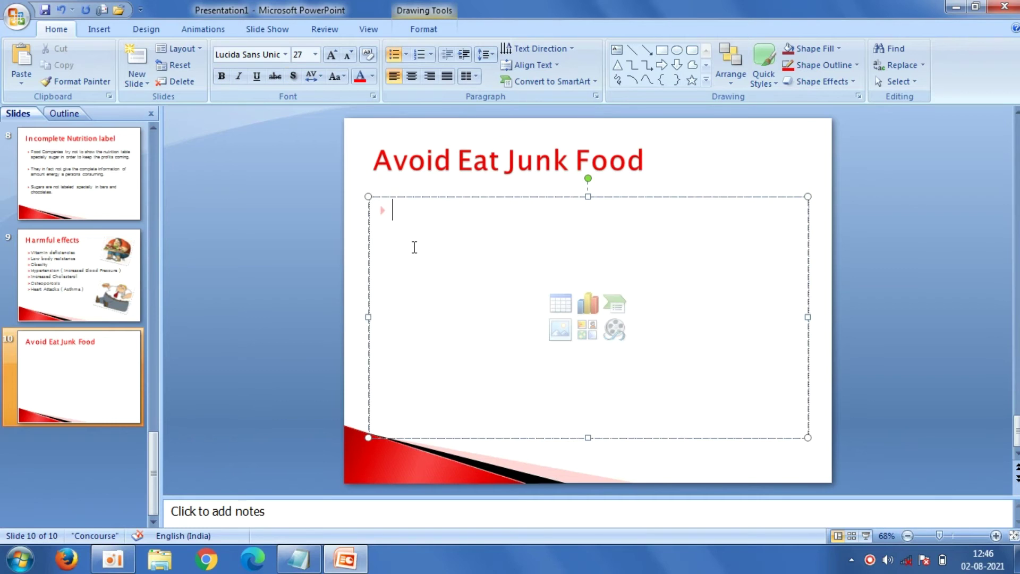
pyautogui.click(406, 55)
pyautogui.click(538, 151)
pyautogui.rightClick(458, 232)
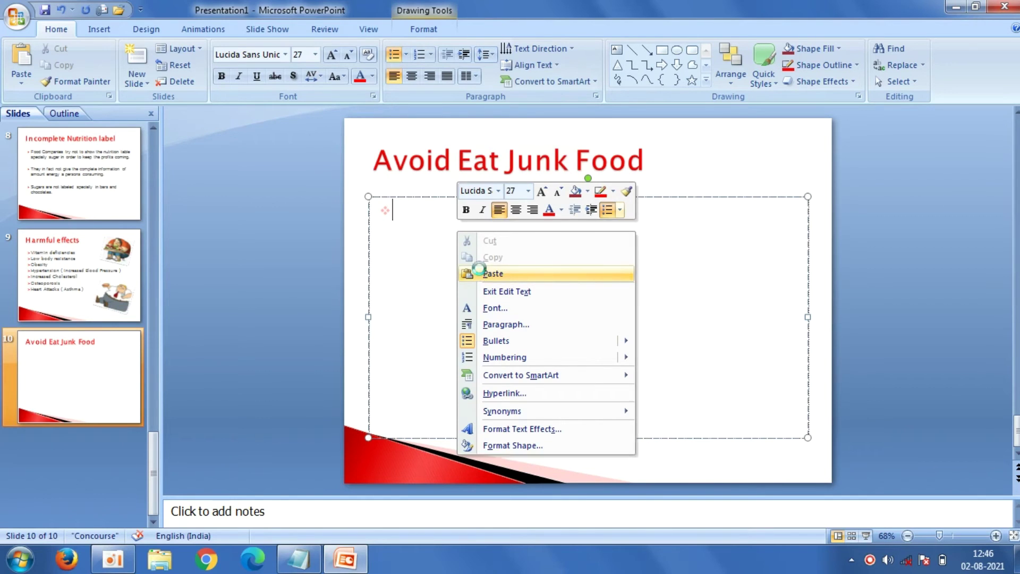
pyautogui.click(484, 274)
pyautogui.moveTo(655, 385); pyautogui.dragTo(395, 207)
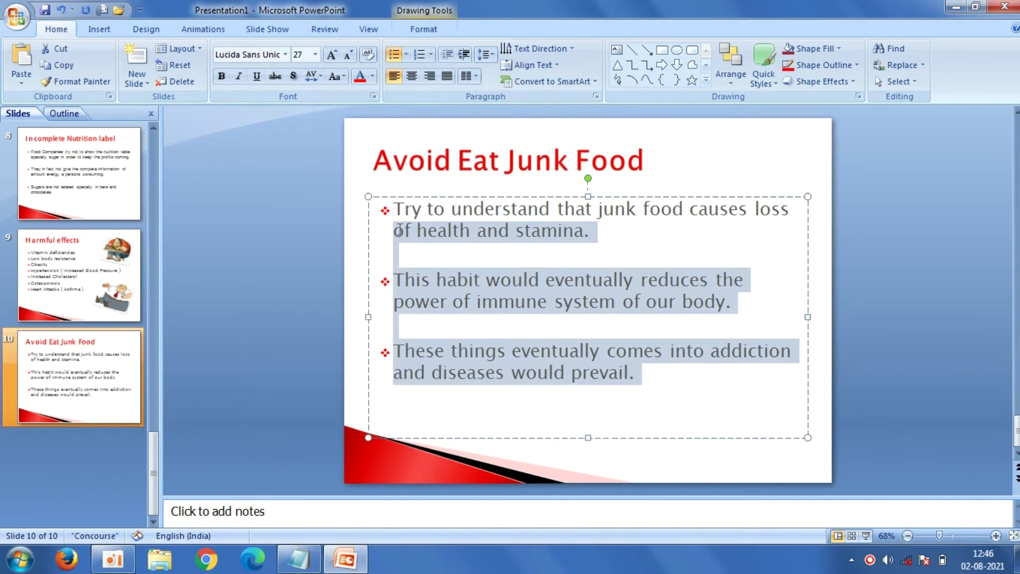
pyautogui.click(283, 54)
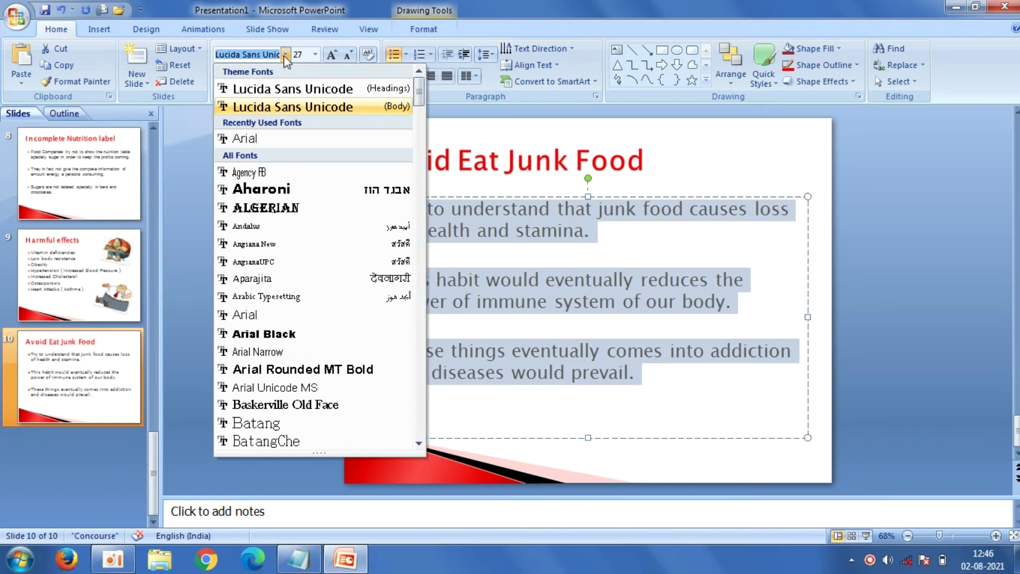
pyautogui.click(302, 323)
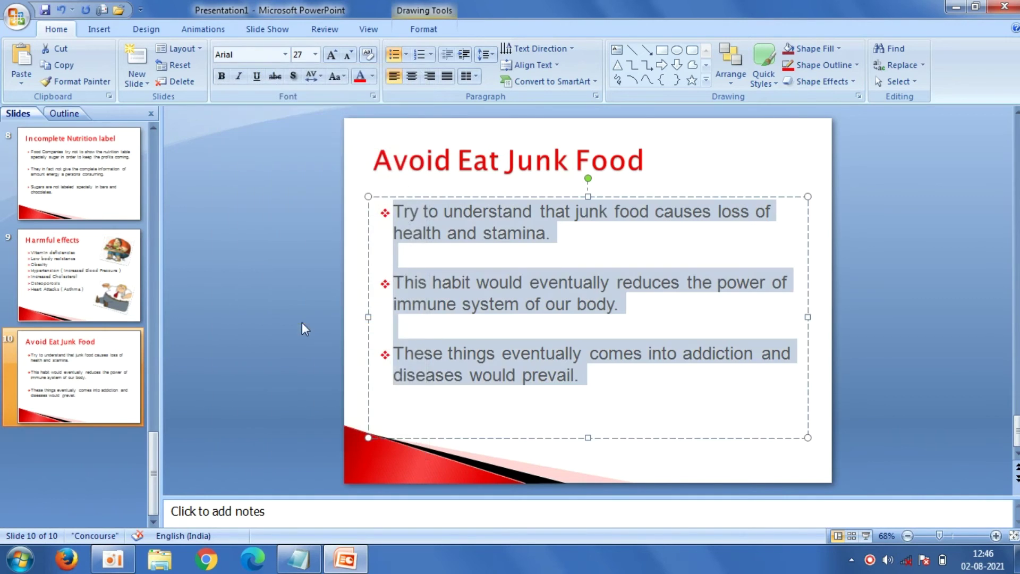
pyautogui.click(260, 272)
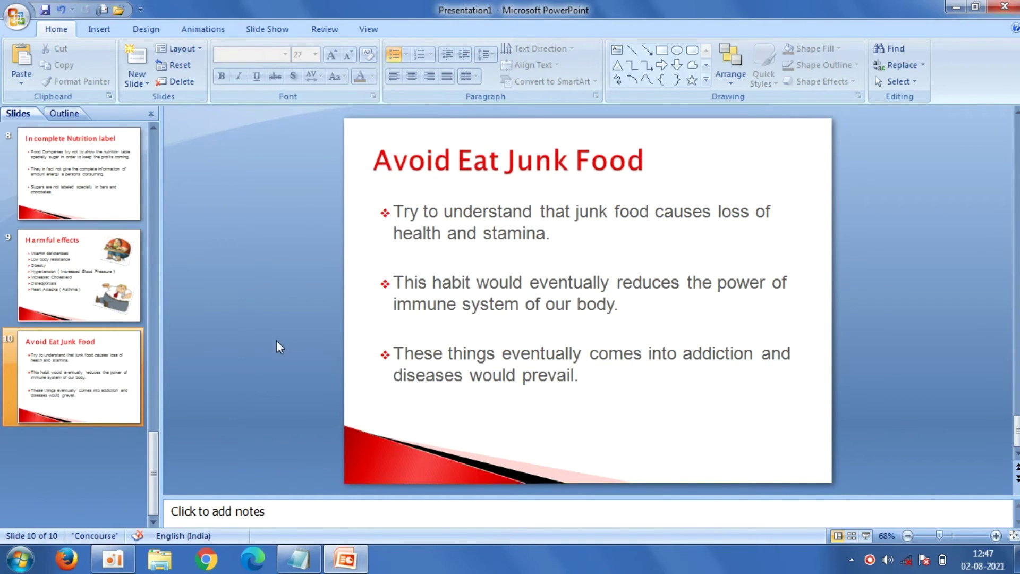
# - Add a Title and Content slide titled 'Changes that must need', copied from the notes
pyautogui.click(141, 84)
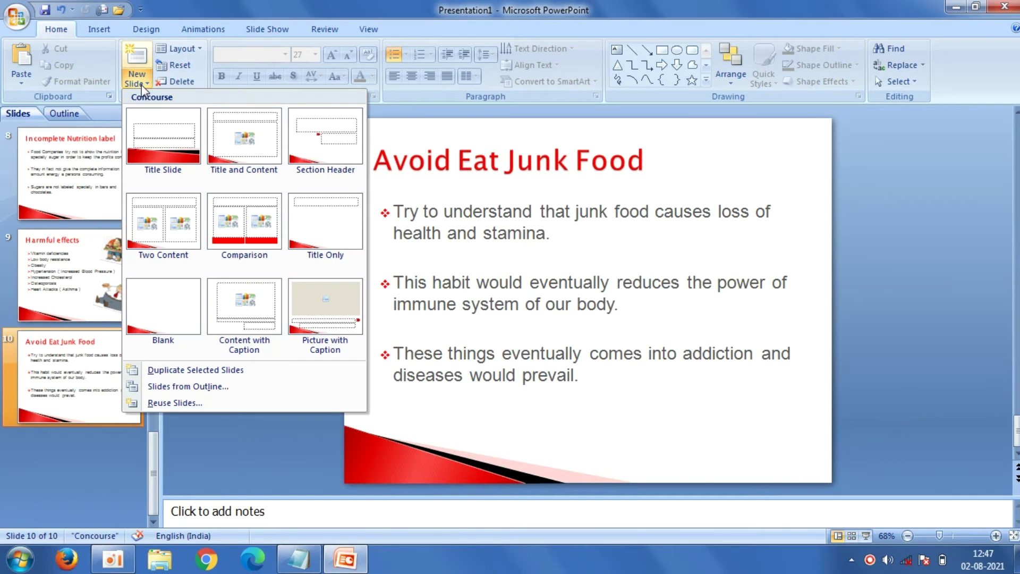
pyautogui.click(270, 150)
pyautogui.click(392, 135)
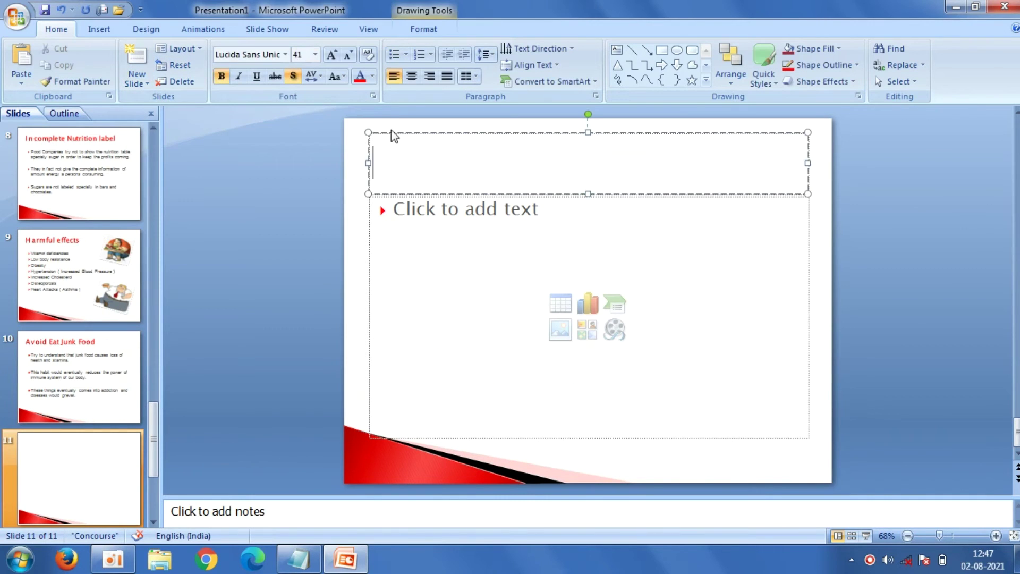
pyautogui.click(299, 559)
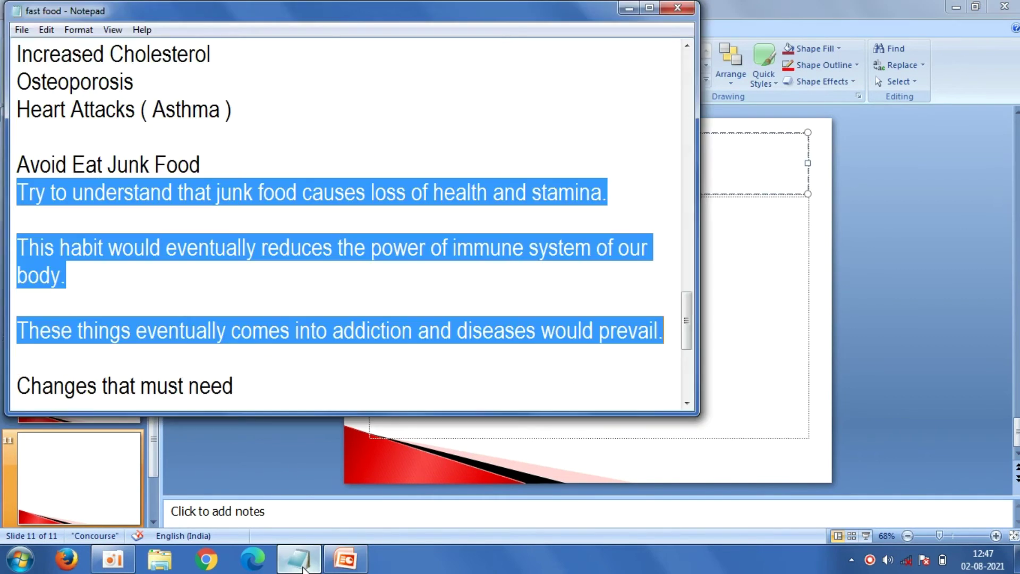
pyautogui.moveTo(690, 310); pyautogui.dragTo(687, 351)
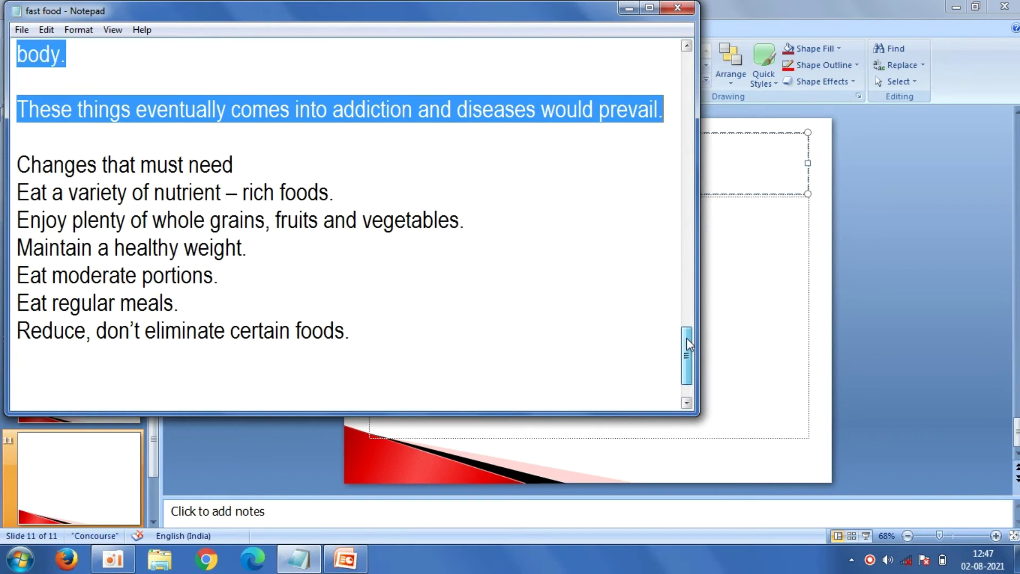
pyautogui.moveTo(238, 133); pyautogui.dragTo(13, 136)
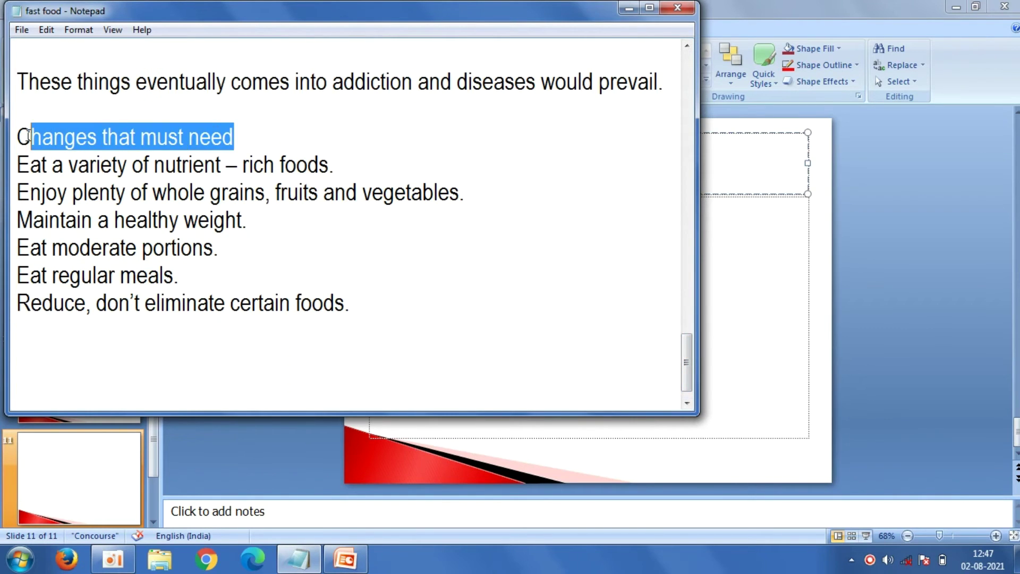
pyautogui.rightClick(13, 136)
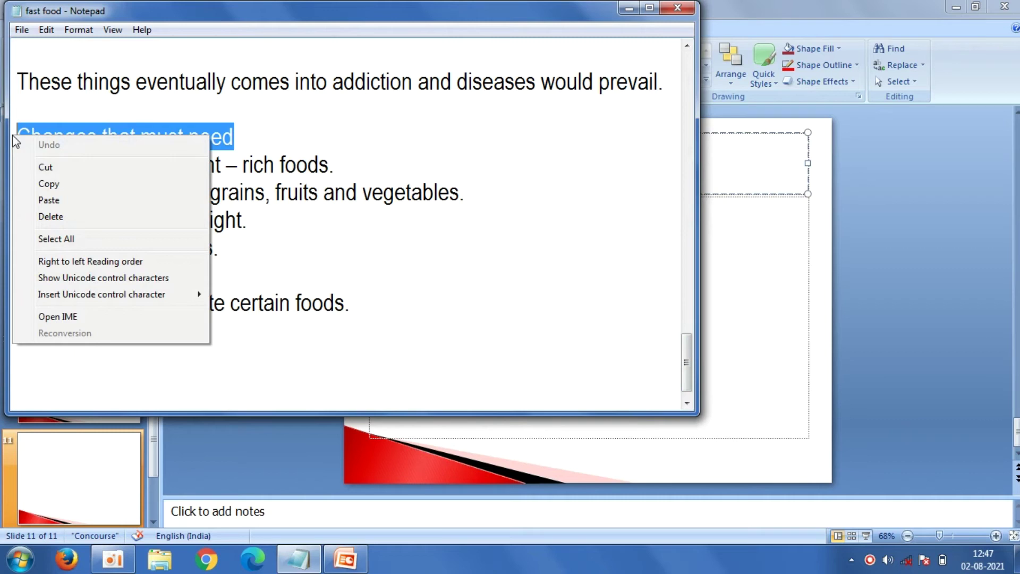
pyautogui.click(57, 185)
pyautogui.hotkey('alt', 'Tab')
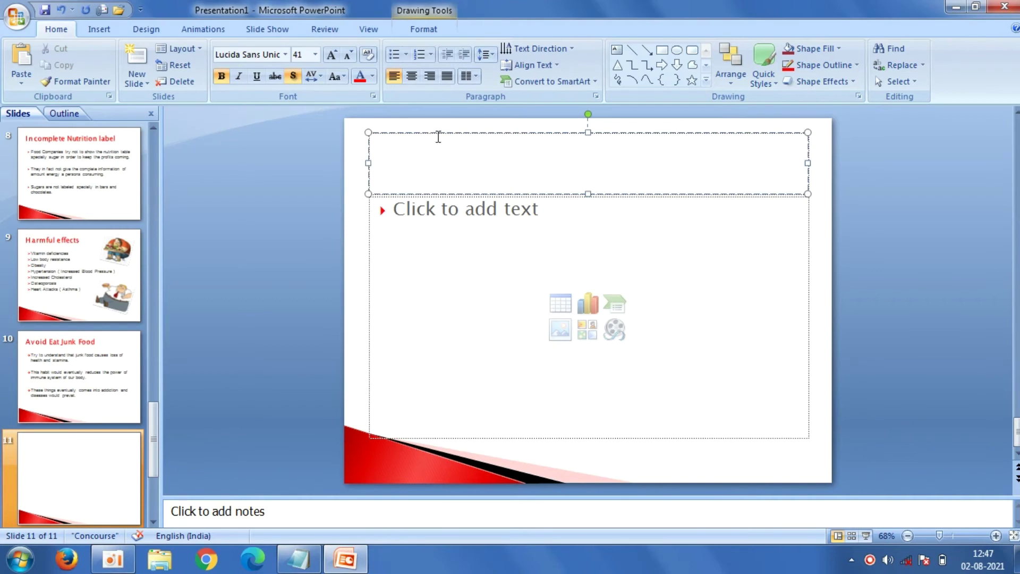
pyautogui.rightClick(421, 159)
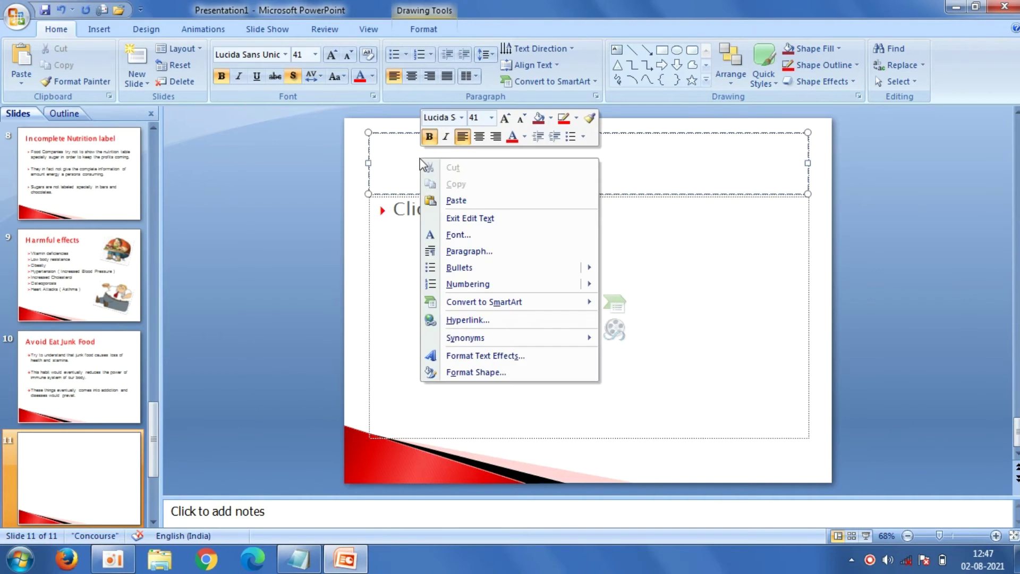
pyautogui.click(441, 201)
# - Switch the empty body placeholder to arrow bullets
pyautogui.click(394, 221)
pyautogui.write('\\')
pyautogui.press('BackSpace')
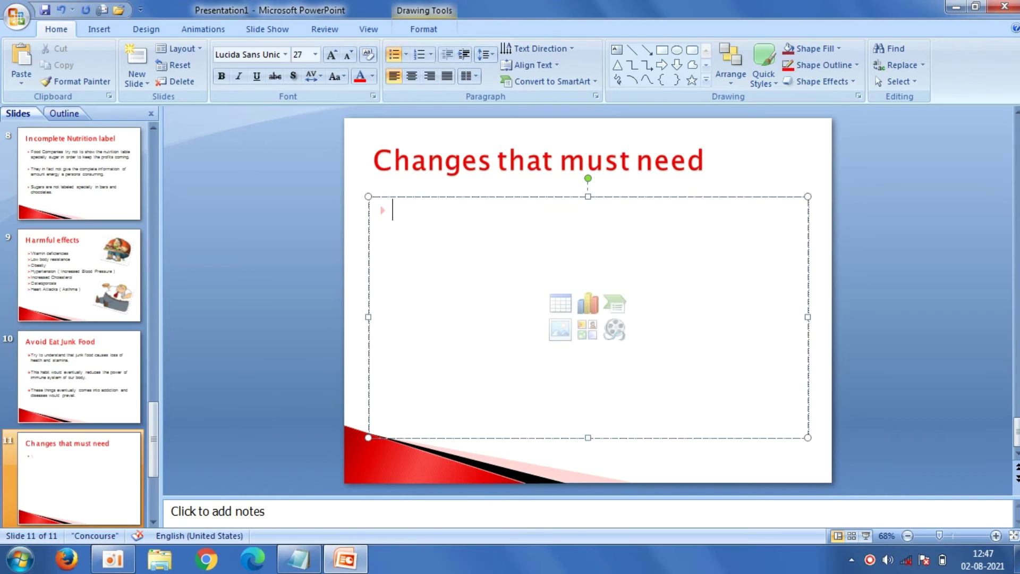
pyautogui.click(406, 54)
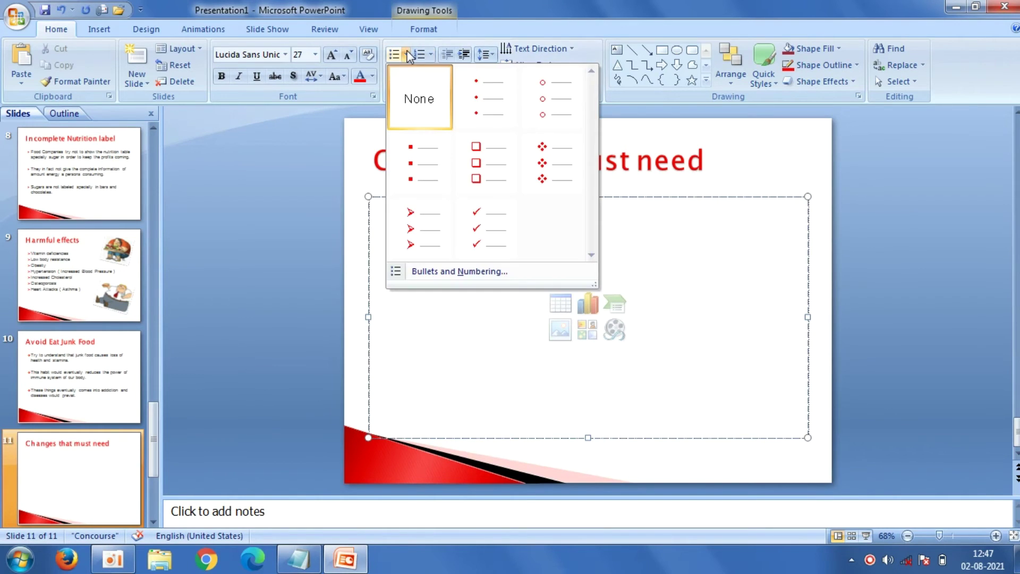
pyautogui.click(404, 245)
# - Paste the six healthy-eating lines from the notes into the body and set them in Arial
pyautogui.click(299, 559)
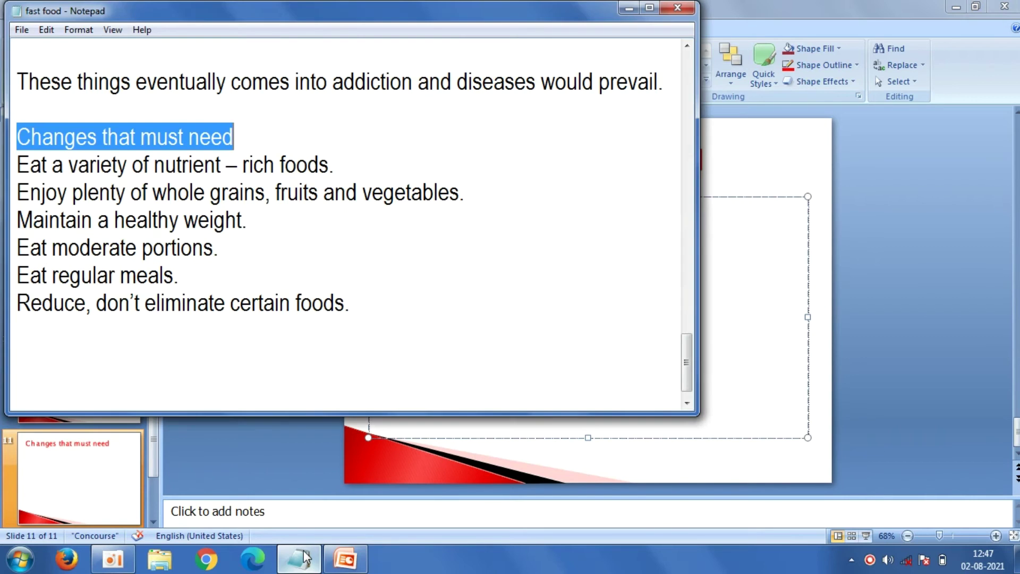
pyautogui.moveTo(356, 308); pyautogui.dragTo(14, 171)
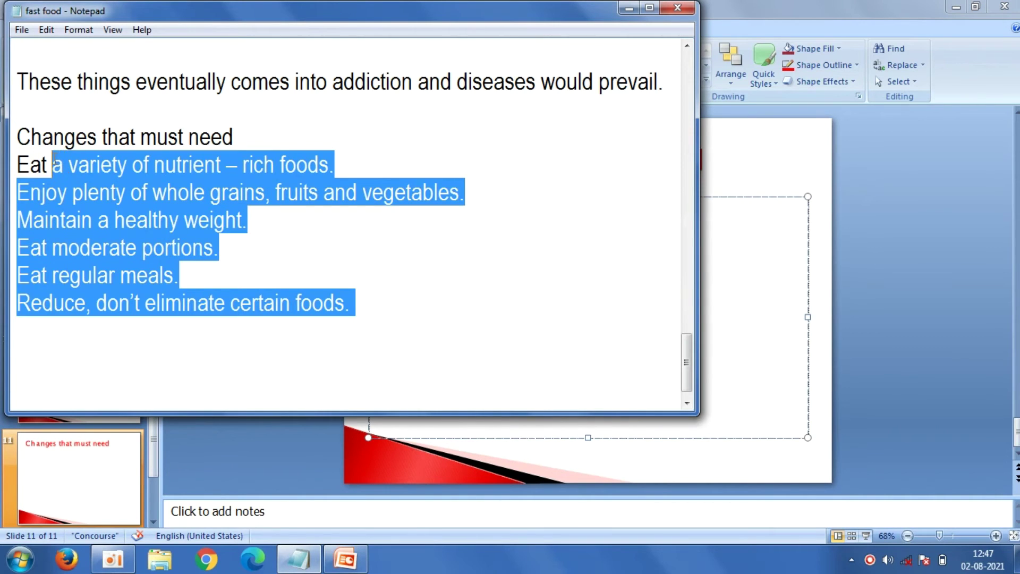
pyautogui.rightClick(26, 174)
pyautogui.click(61, 223)
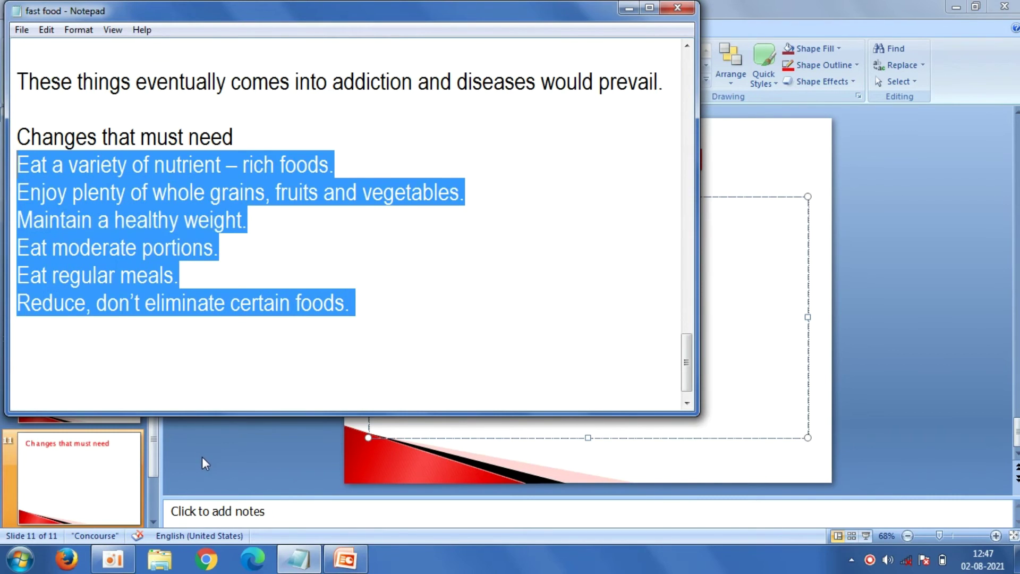
pyautogui.click(380, 267)
pyautogui.rightClick(408, 228)
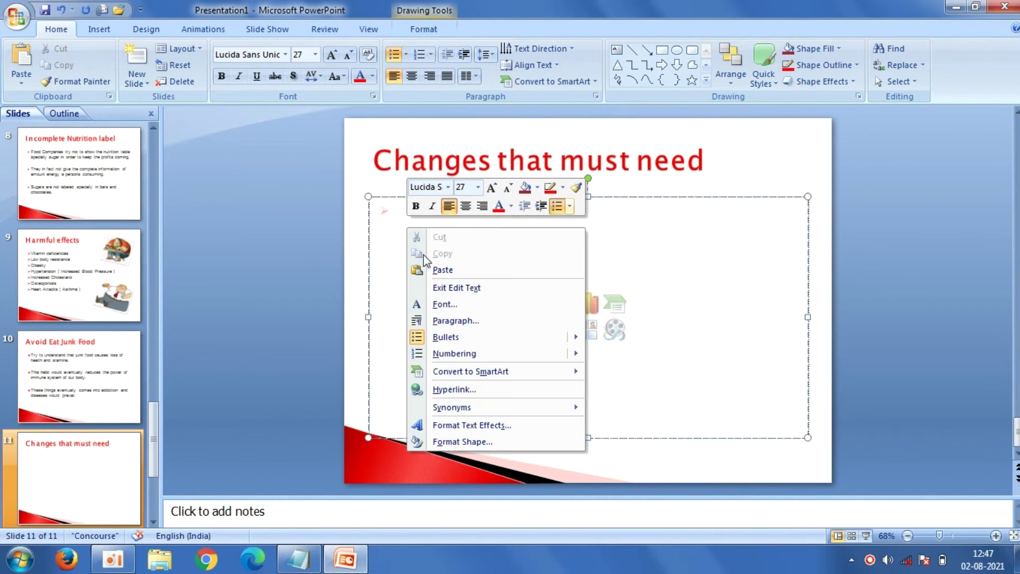
pyautogui.click(431, 270)
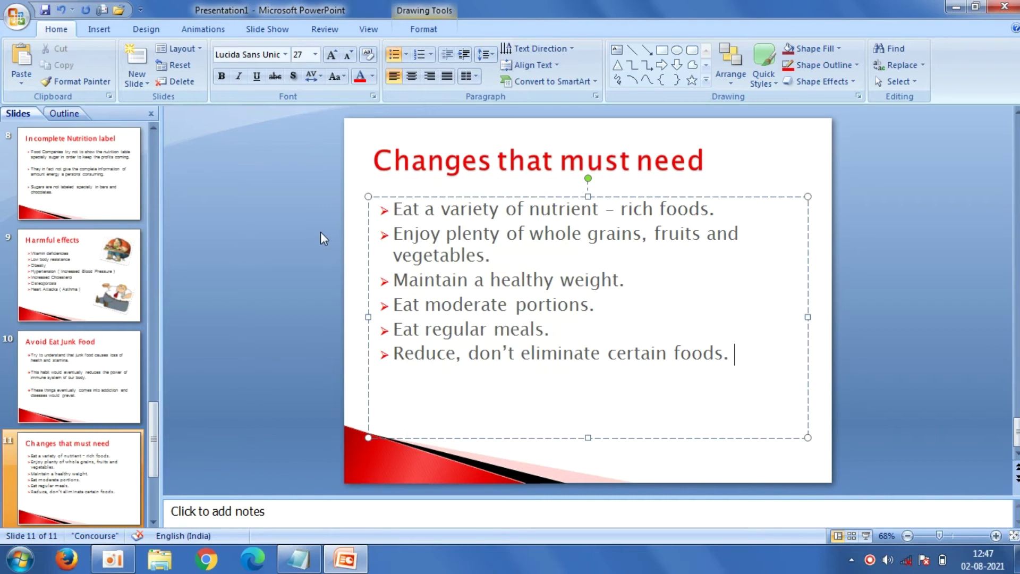
pyautogui.moveTo(745, 356)
pyautogui.mouseDown()
pyautogui.moveTo(396, 277)
pyautogui.moveTo(393, 204)
pyautogui.mouseUp()
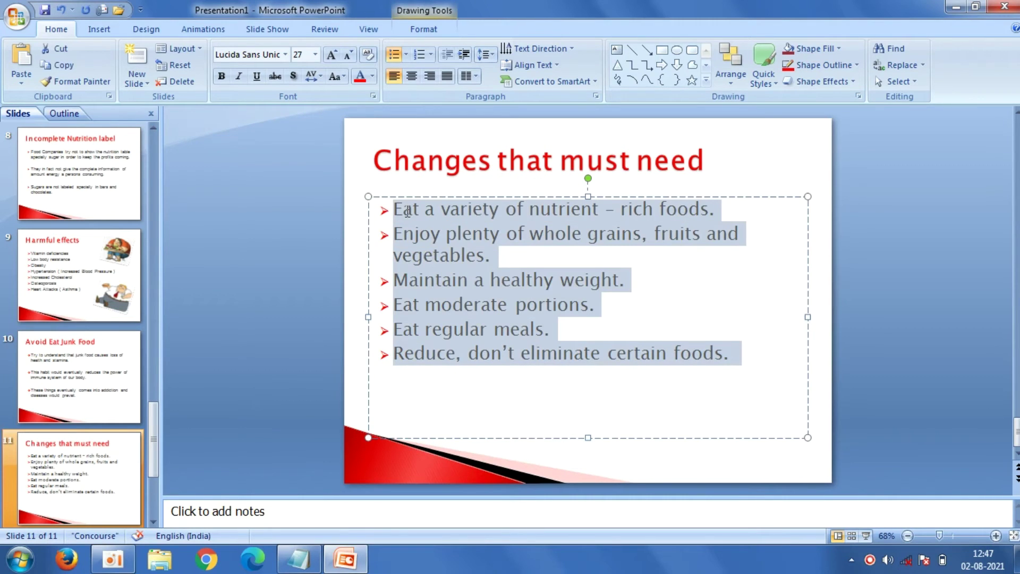
pyautogui.click(285, 54)
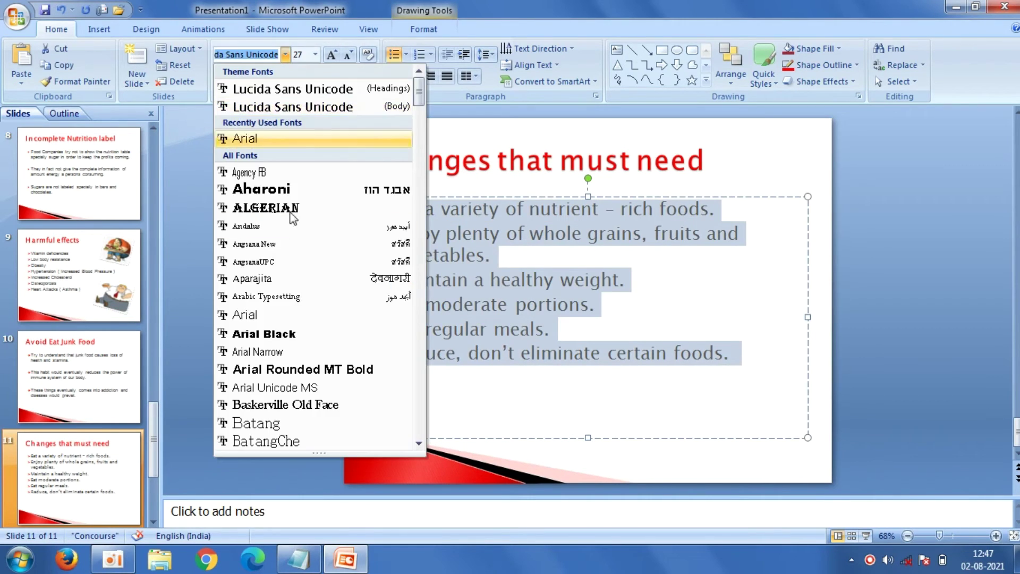
pyautogui.click(298, 317)
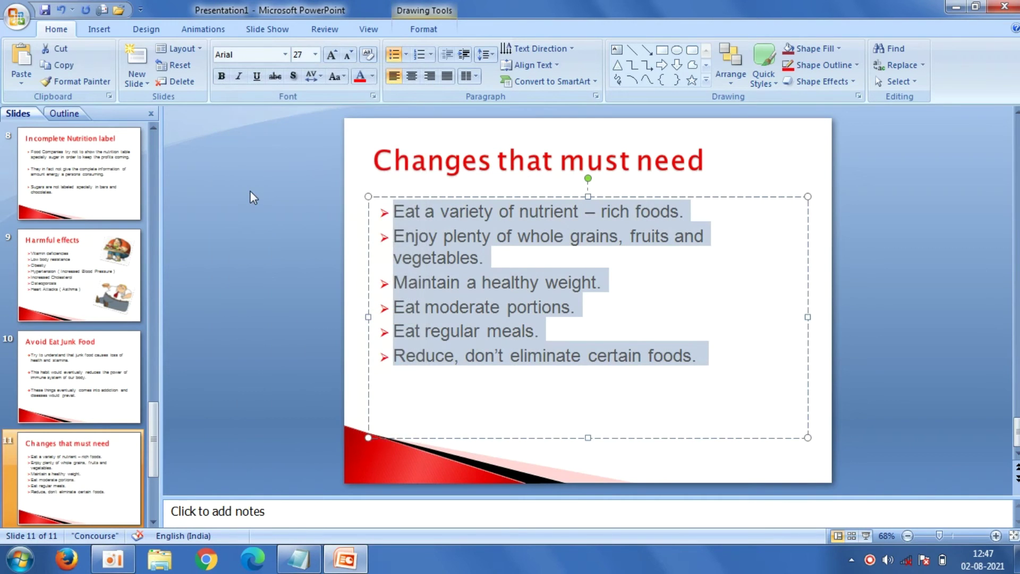
pyautogui.click(250, 190)
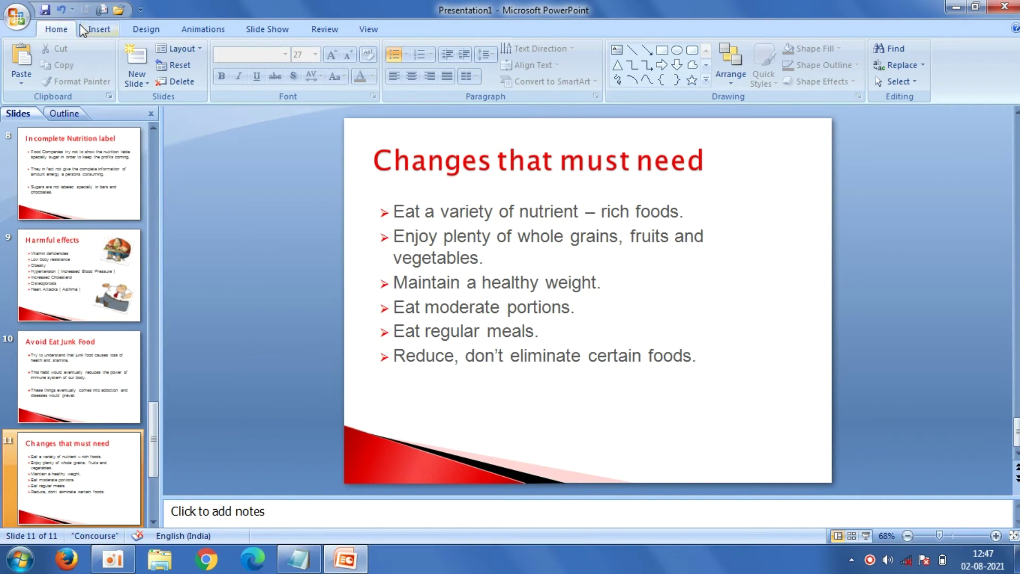
pyautogui.click(99, 29)
# - Insert the healthy food picture right of the bullets, sized about 5.73 × 5.76 cm
pyautogui.click(62, 63)
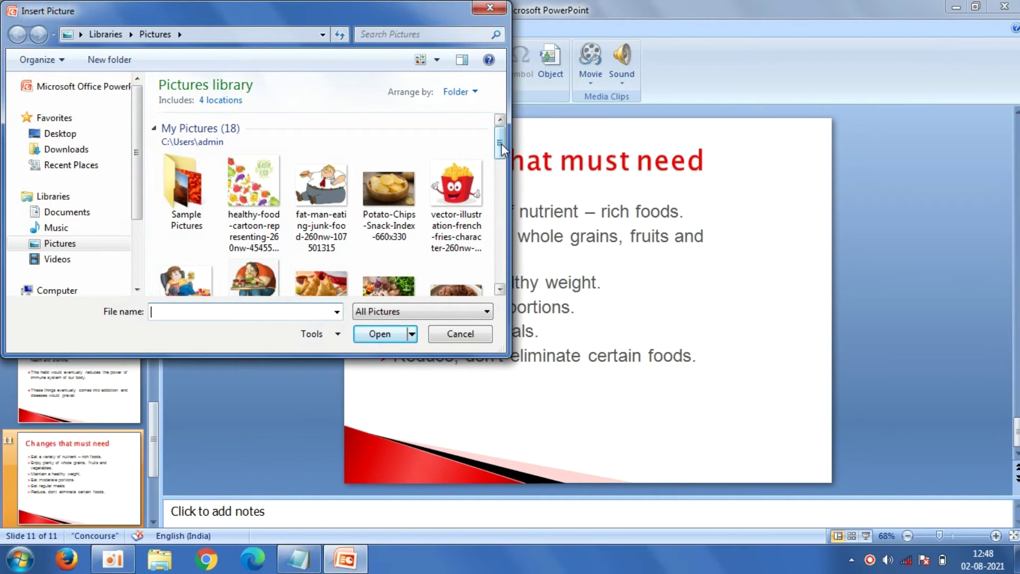
pyautogui.moveTo(502, 150); pyautogui.dragTo(502, 155)
pyautogui.click(238, 186)
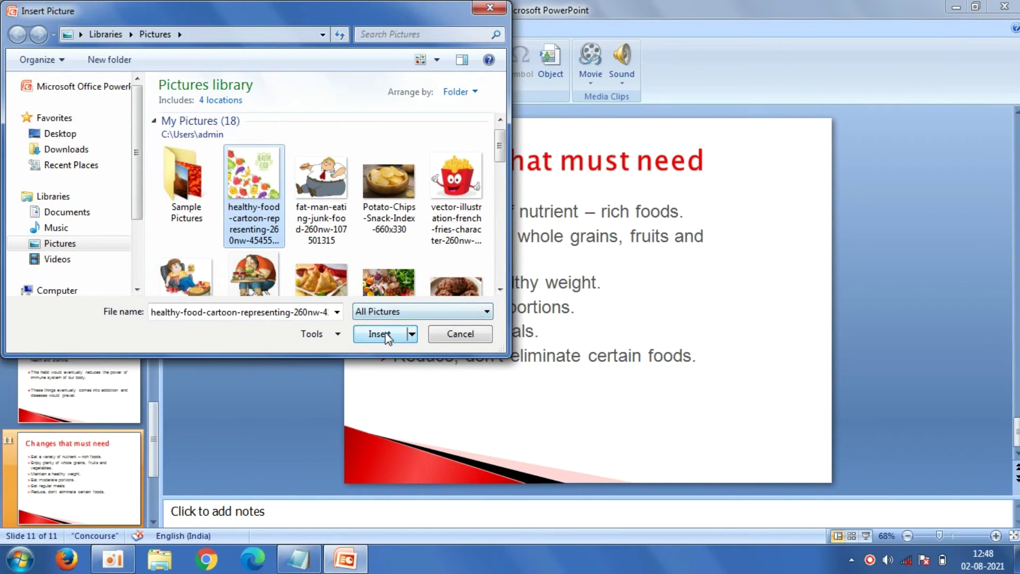
pyautogui.click(381, 334)
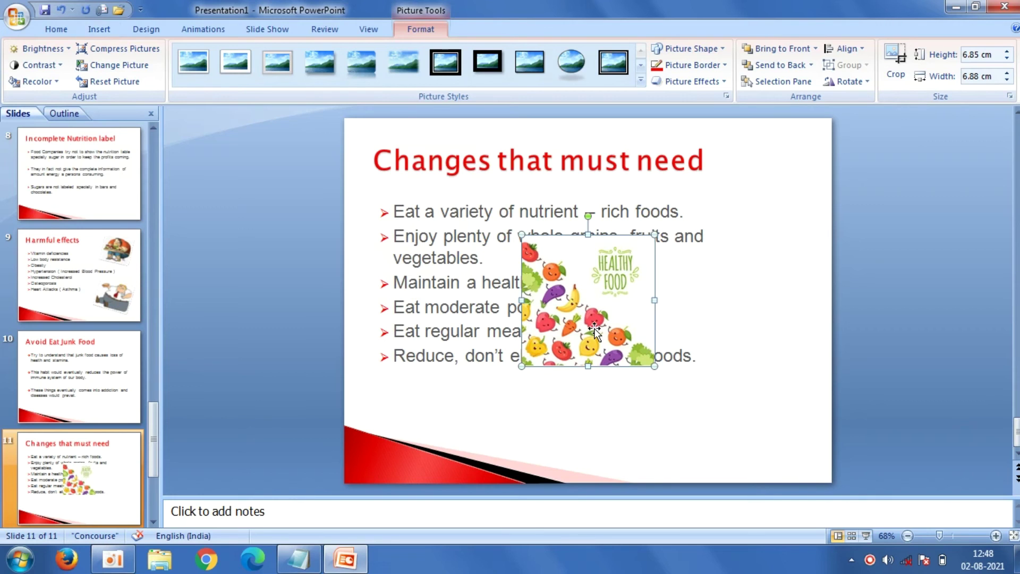
pyautogui.moveTo(594, 332); pyautogui.dragTo(755, 321)
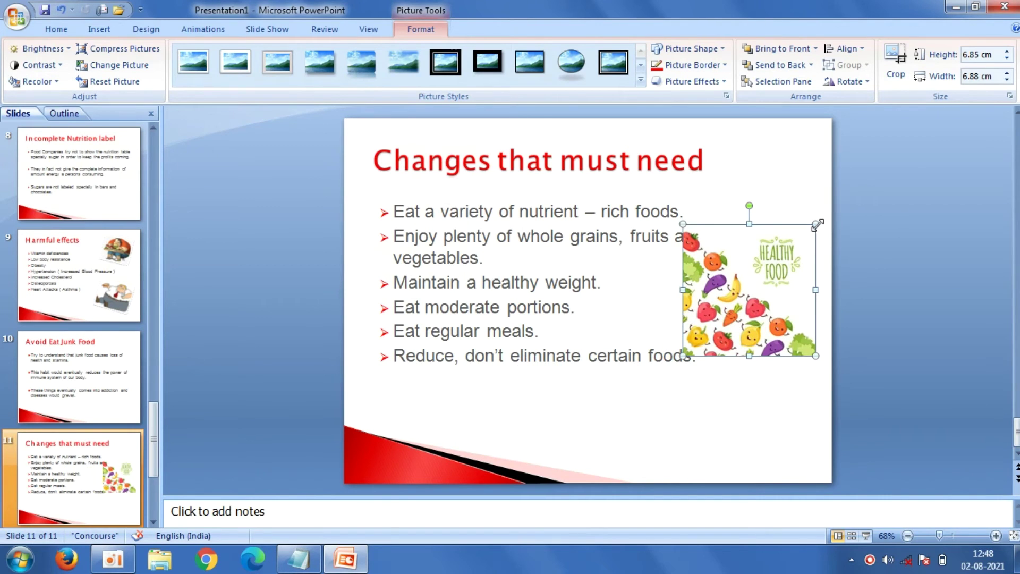
pyautogui.moveTo(815, 224); pyautogui.dragTo(793, 247)
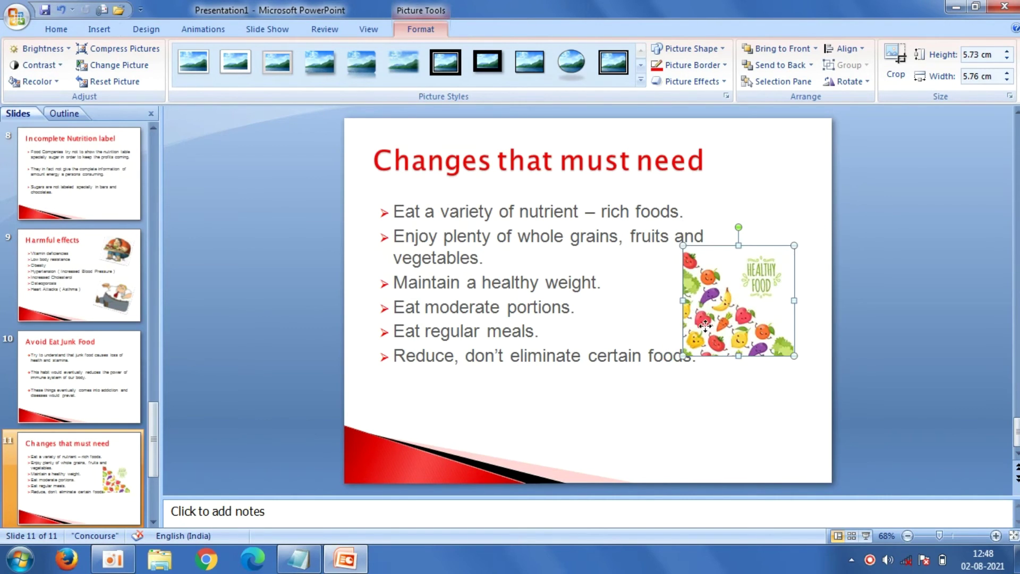
pyautogui.moveTo(705, 326); pyautogui.dragTo(732, 321)
pyautogui.click(916, 355)
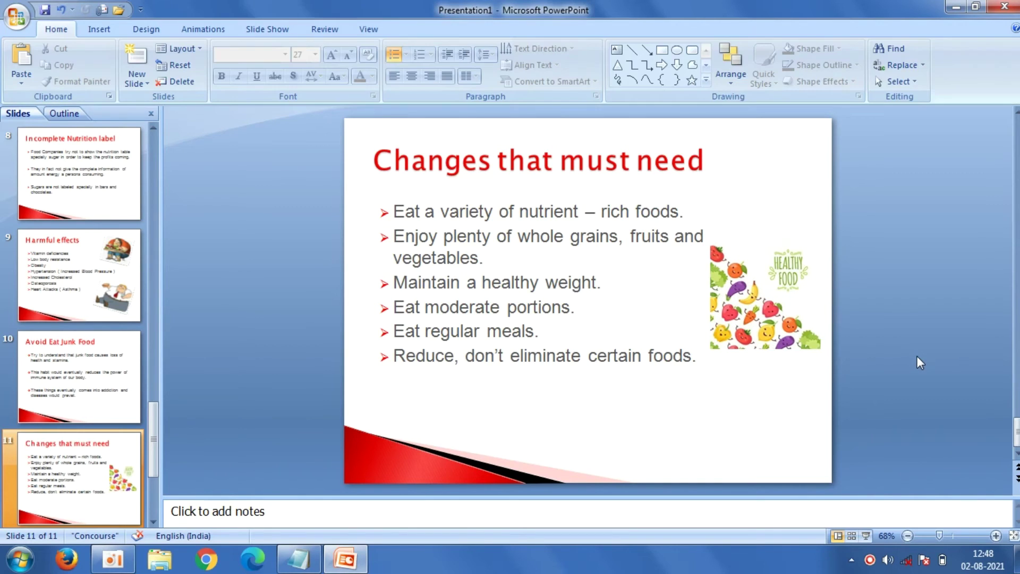
# - Apply the white frame with shadow Picture Style to the healthy food picture
pyautogui.click(748, 299)
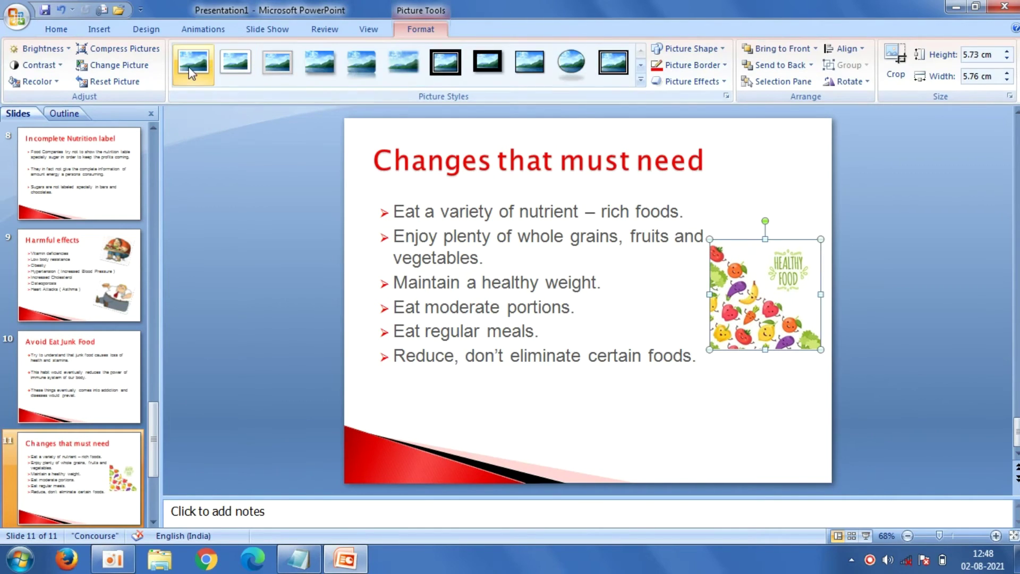
pyautogui.click(189, 72)
pyautogui.click(253, 221)
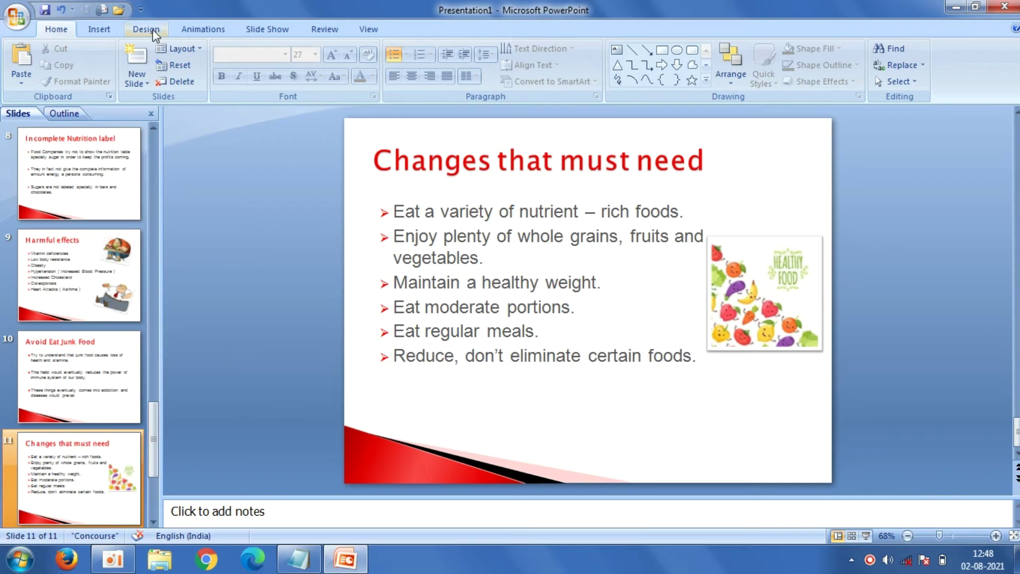
pyautogui.click(107, 27)
# - Insert Variety_Image_747px at about 7.5 × 5 cm below the bullets with a white frame
pyautogui.click(63, 68)
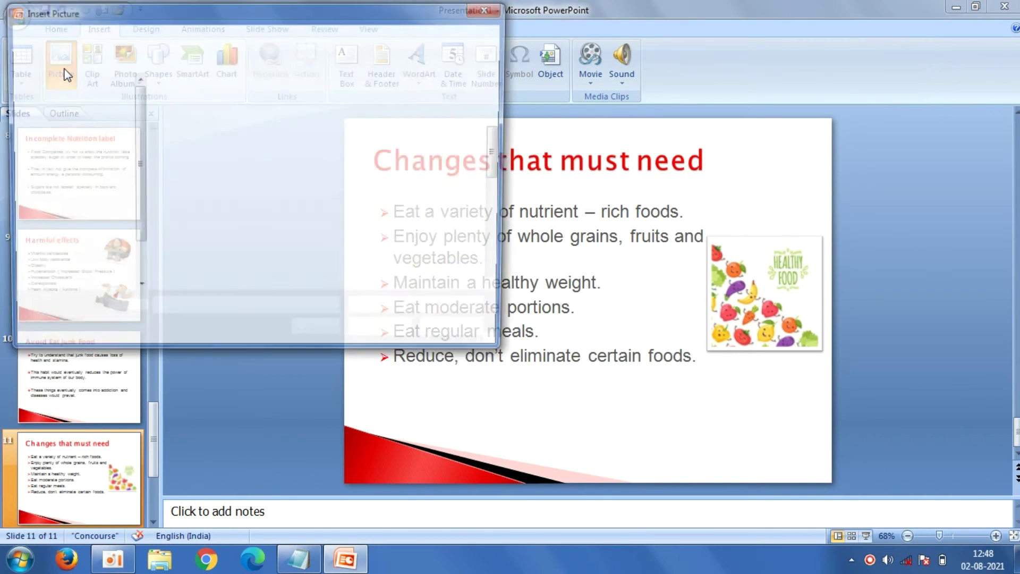
pyautogui.moveTo(501, 141); pyautogui.dragTo(501, 159)
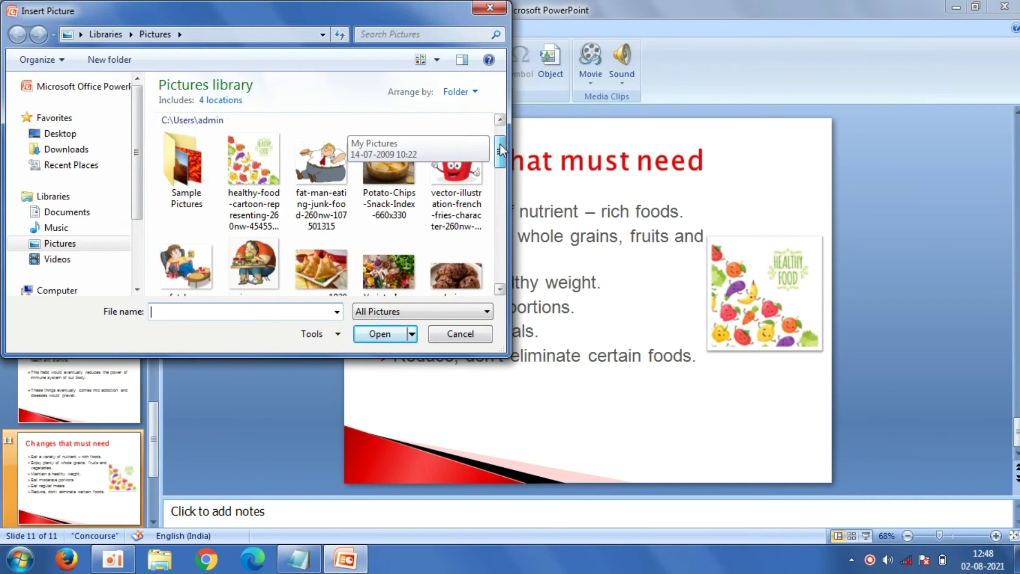
pyautogui.click(389, 223)
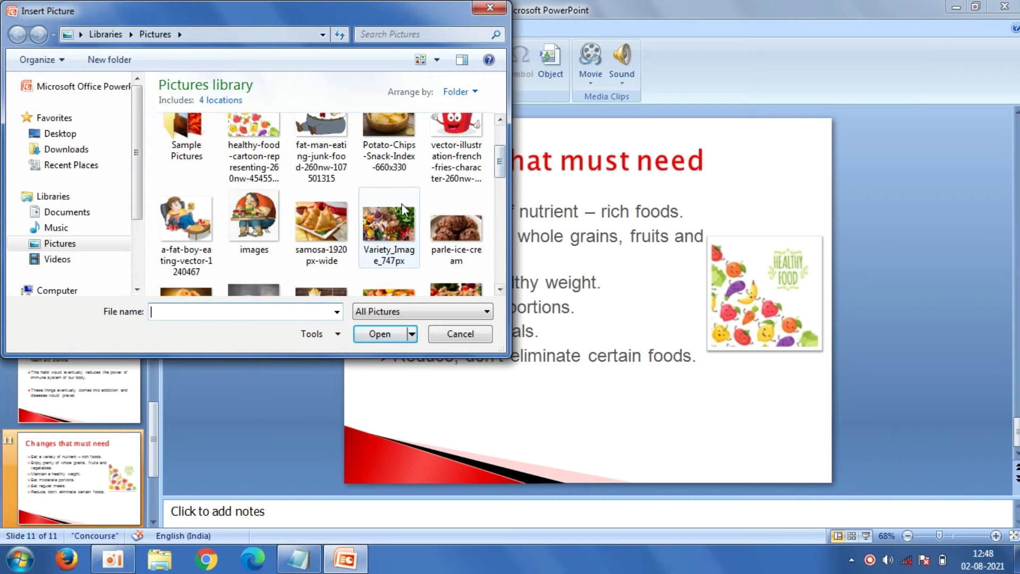
pyautogui.click(381, 333)
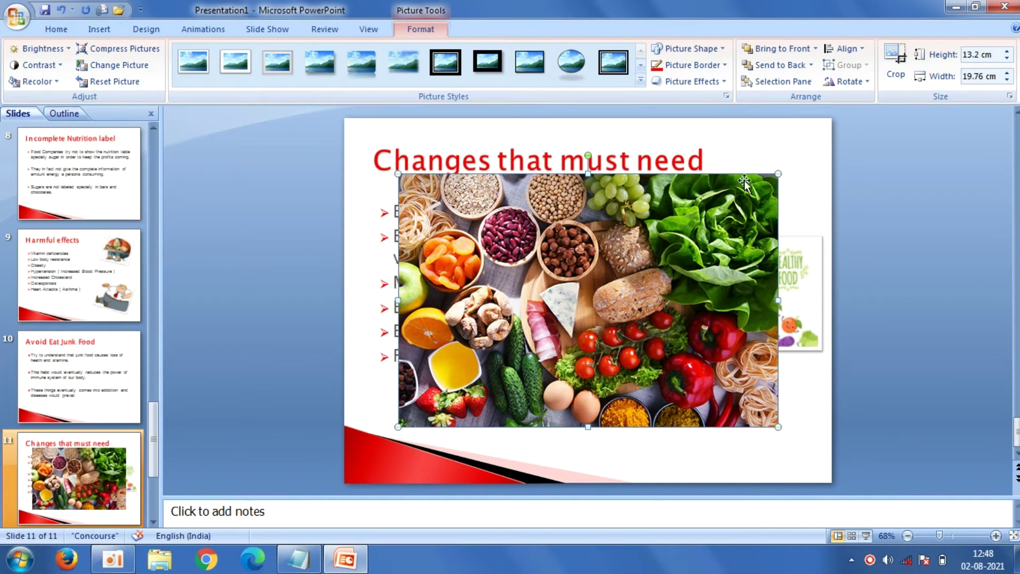
pyautogui.moveTo(777, 171); pyautogui.dragTo(543, 330)
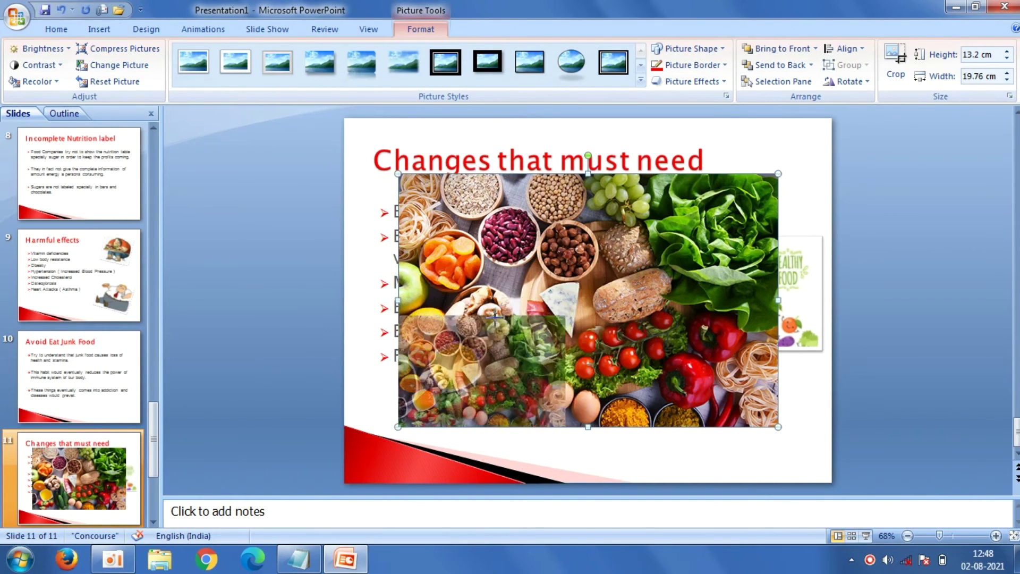
pyautogui.moveTo(487, 360); pyautogui.dragTo(655, 403)
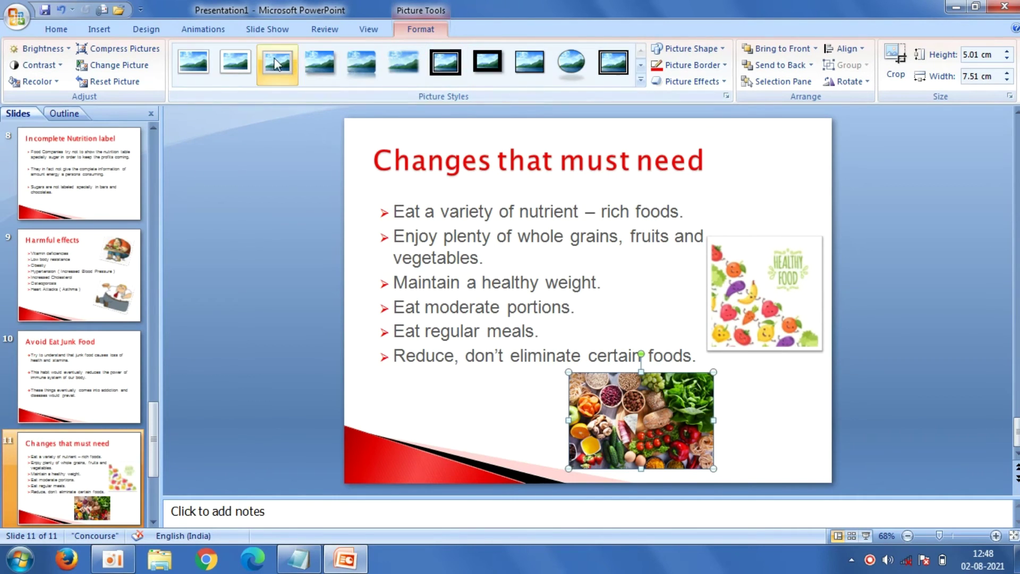
pyautogui.click(202, 65)
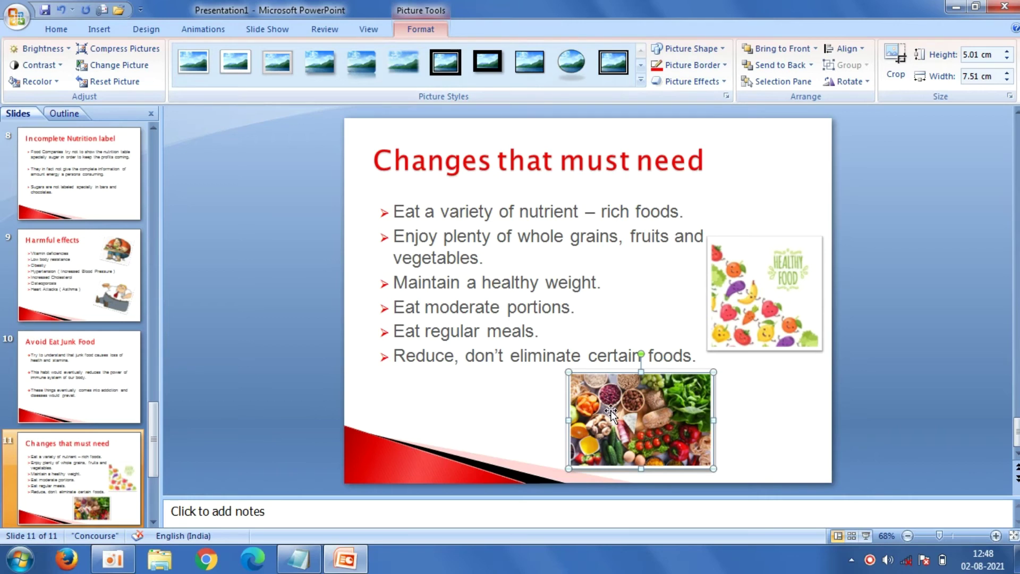
pyautogui.moveTo(613, 410); pyautogui.dragTo(662, 414)
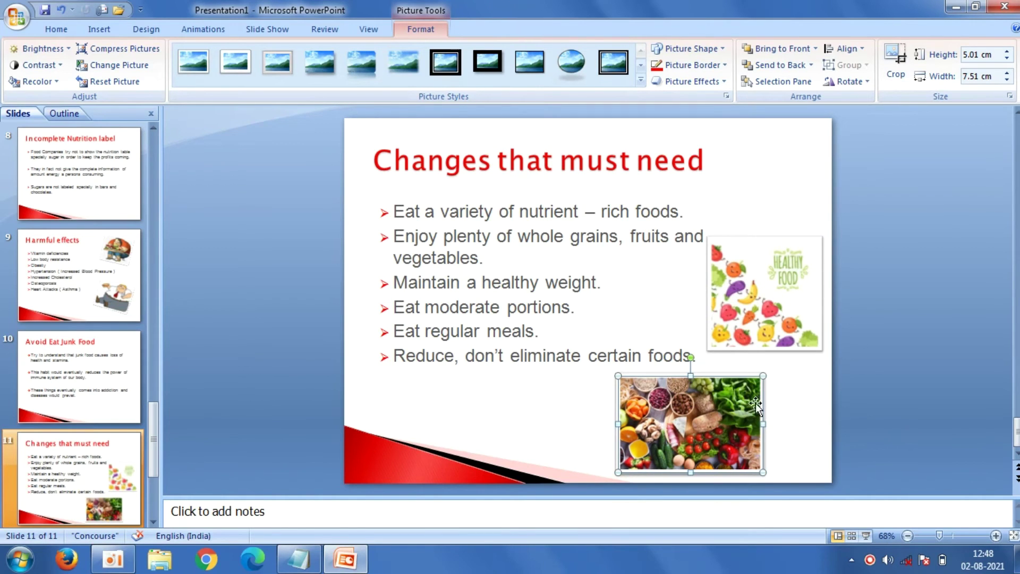
# - Shrink the Healthy Food picture slightly, raise it and tilt it clockwise
pyautogui.click(795, 337)
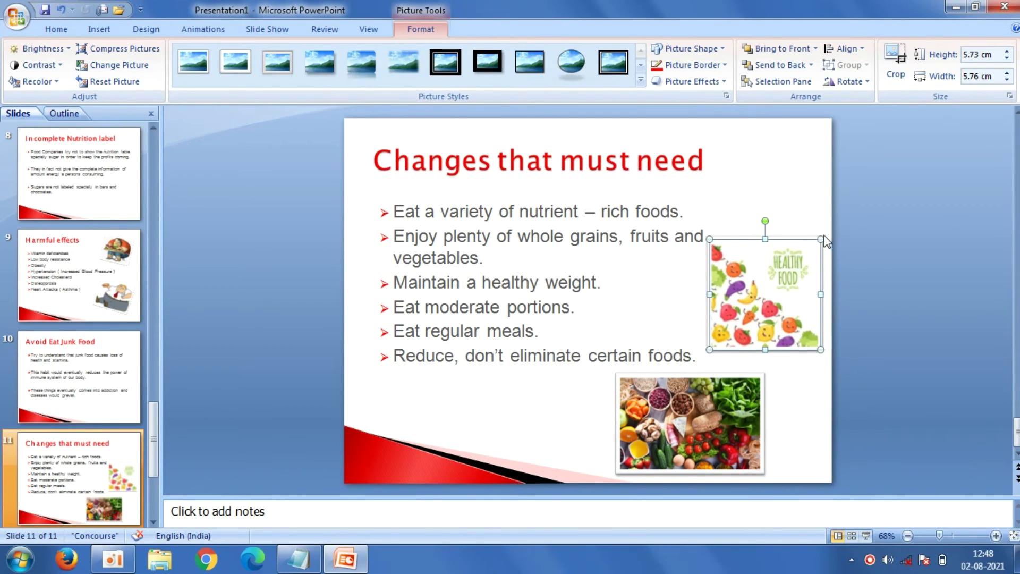
pyautogui.moveTo(820, 238)
pyautogui.mouseDown()
pyautogui.moveTo(809, 250)
pyautogui.moveTo(776, 230)
pyautogui.mouseUp()
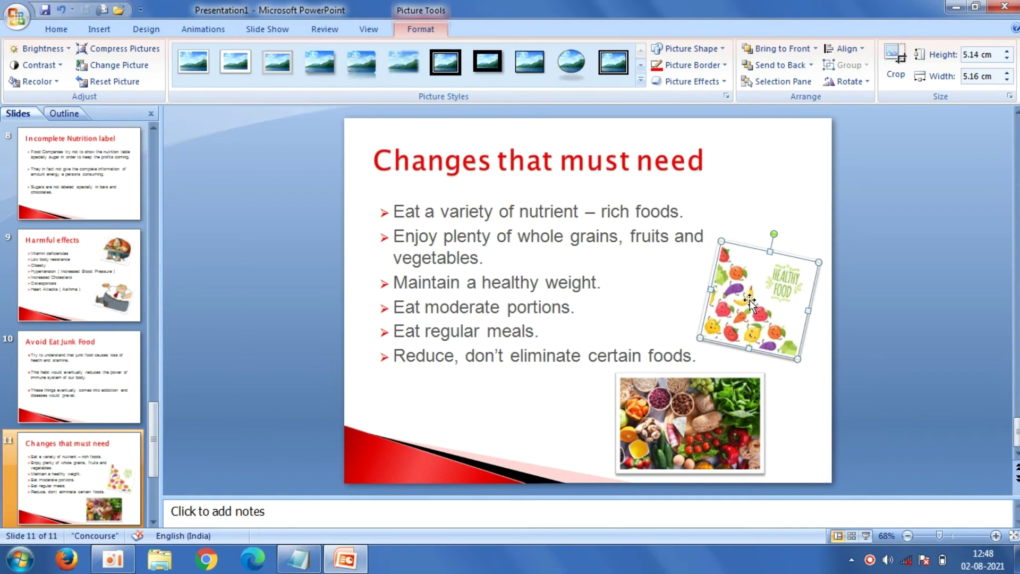
pyautogui.moveTo(751, 303); pyautogui.dragTo(748, 267)
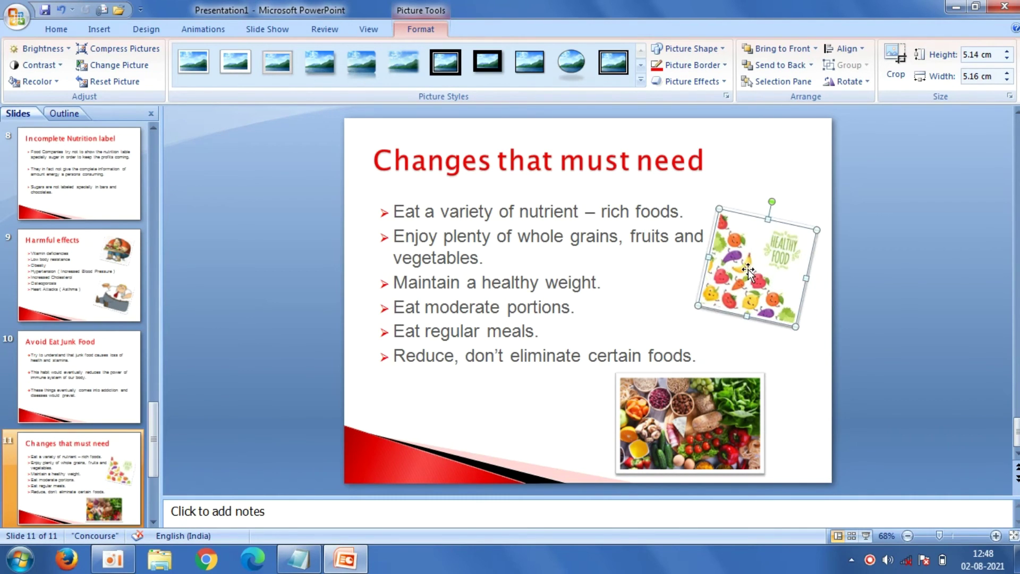
pyautogui.click(882, 292)
# - Nudge the bullet list up, and raise and slightly enlarge the assorted-foods photo
pyautogui.click(702, 398)
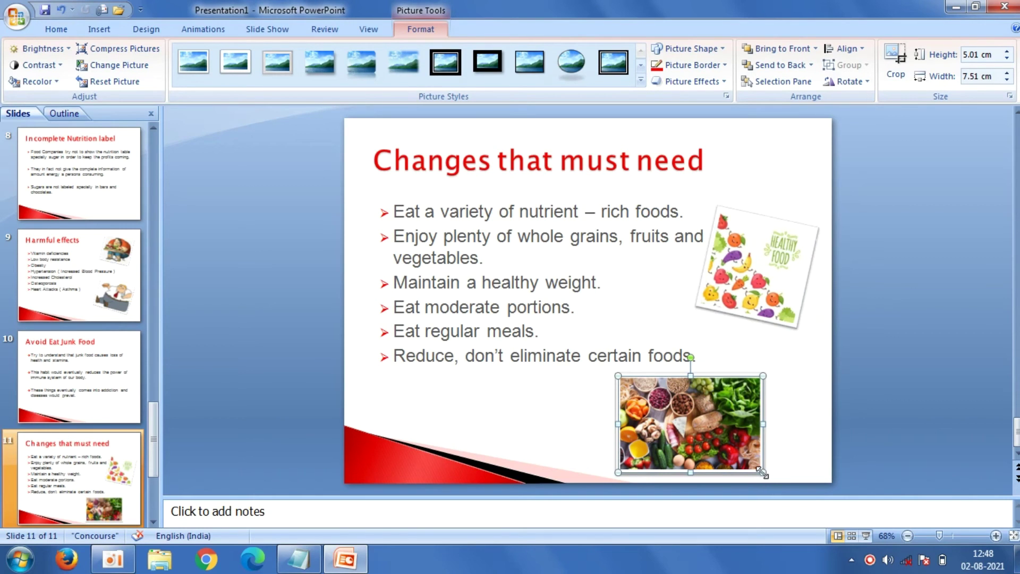
pyautogui.moveTo(762, 471); pyautogui.dragTo(778, 482)
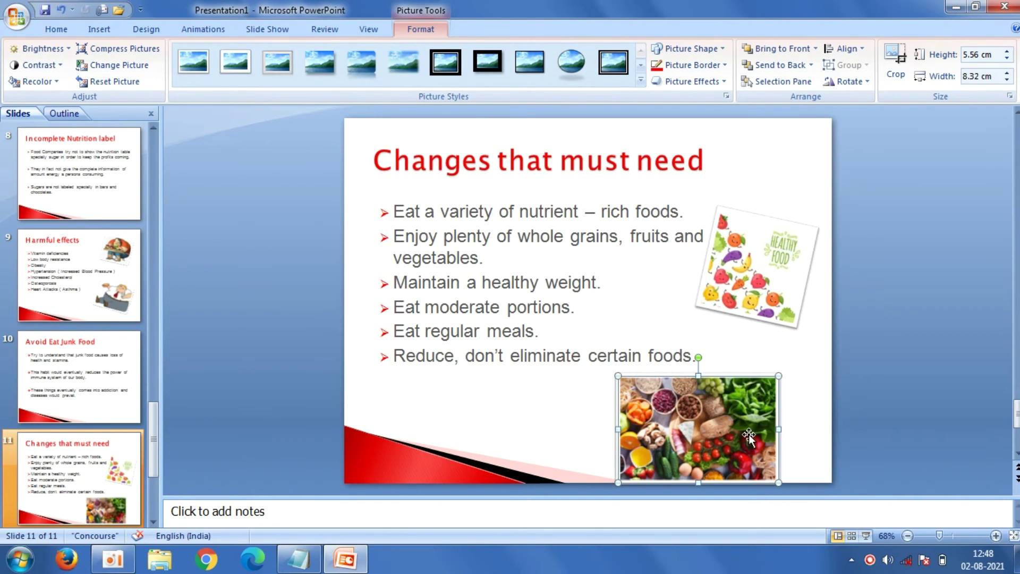
pyautogui.click(596, 275)
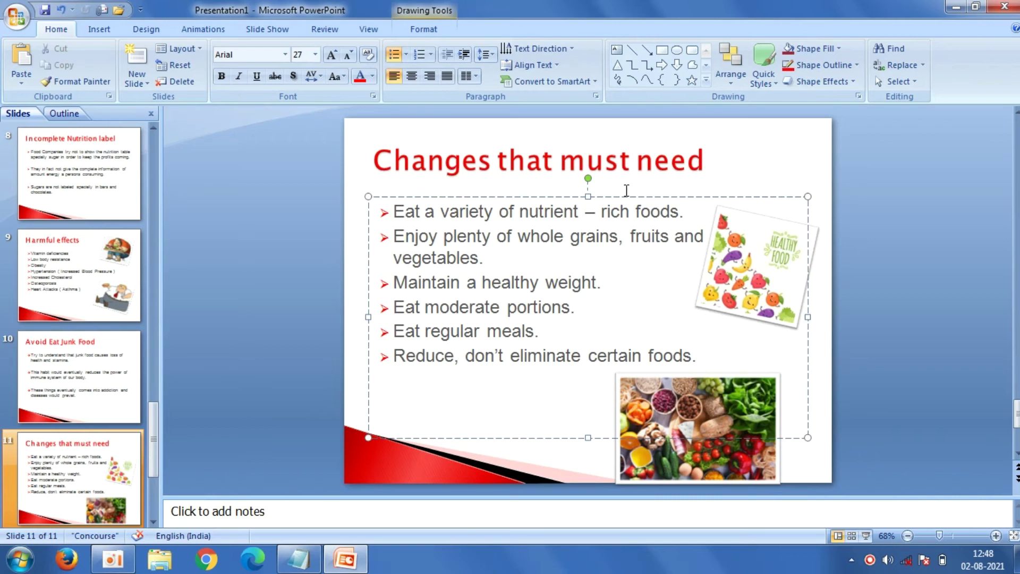
pyautogui.moveTo(626, 198); pyautogui.dragTo(624, 187)
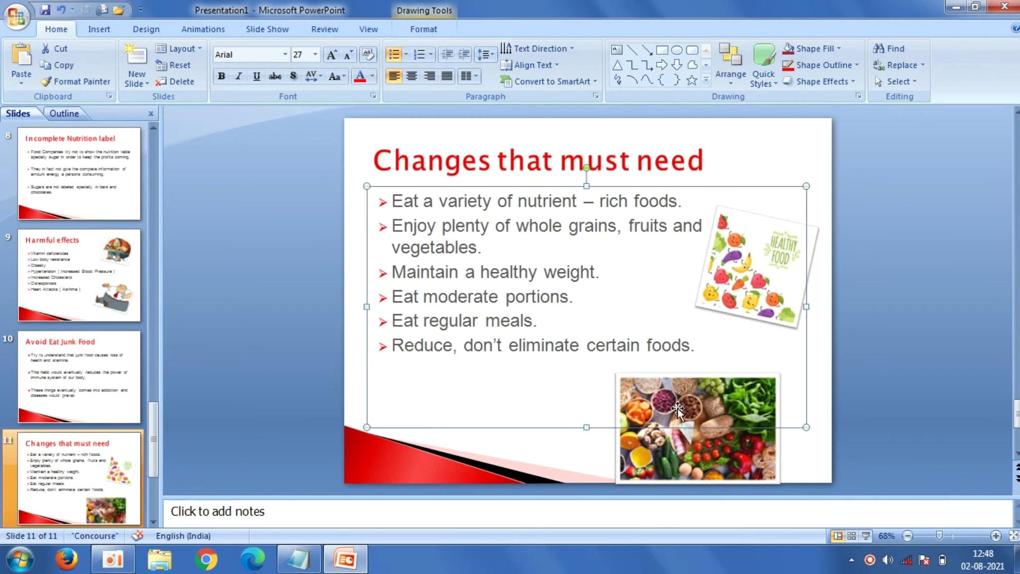
pyautogui.moveTo(678, 409); pyautogui.dragTo(682, 387)
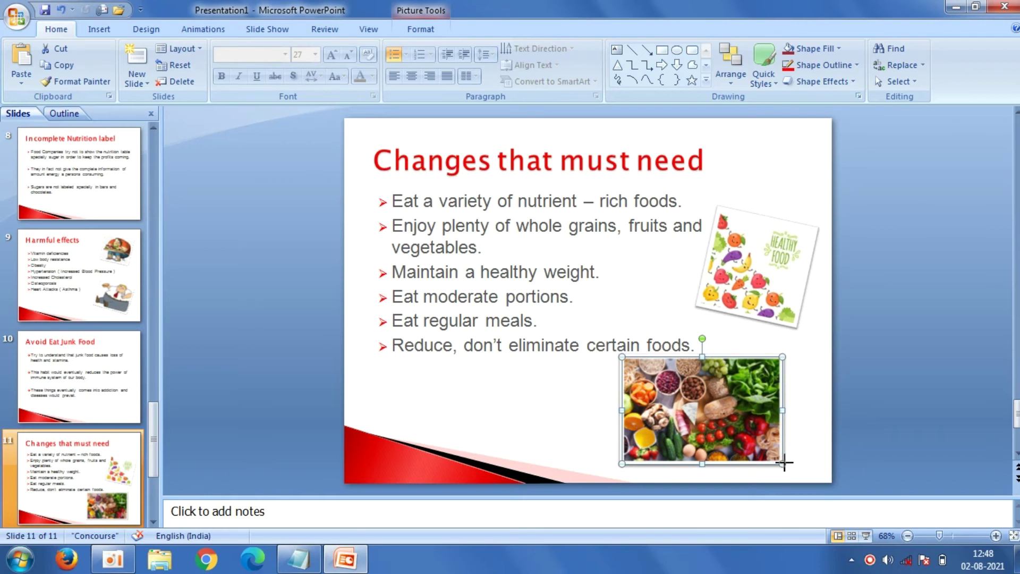
pyautogui.moveTo(784, 463); pyautogui.dragTo(795, 473)
pyautogui.click(942, 448)
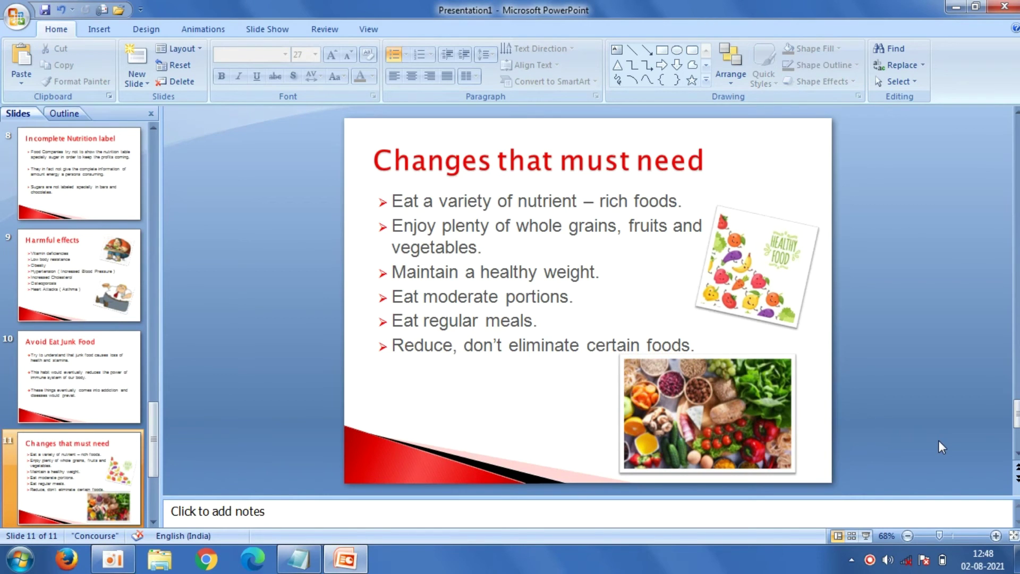
pyautogui.click(137, 79)
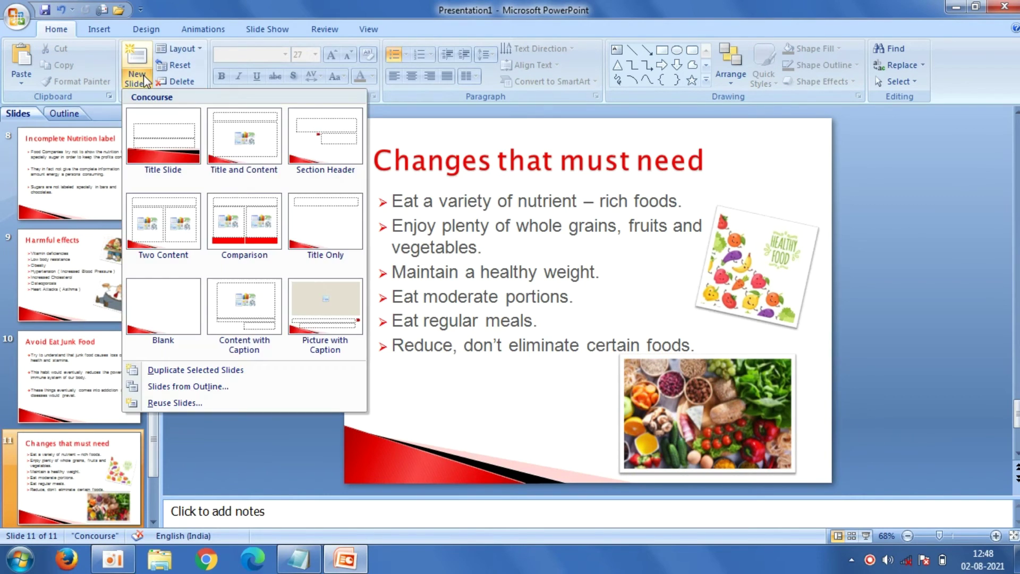
# - Add a Title Only slide with a centred 'THANK YOU' title in Britannic Bold, size 66
pyautogui.click(316, 222)
pyautogui.click(576, 182)
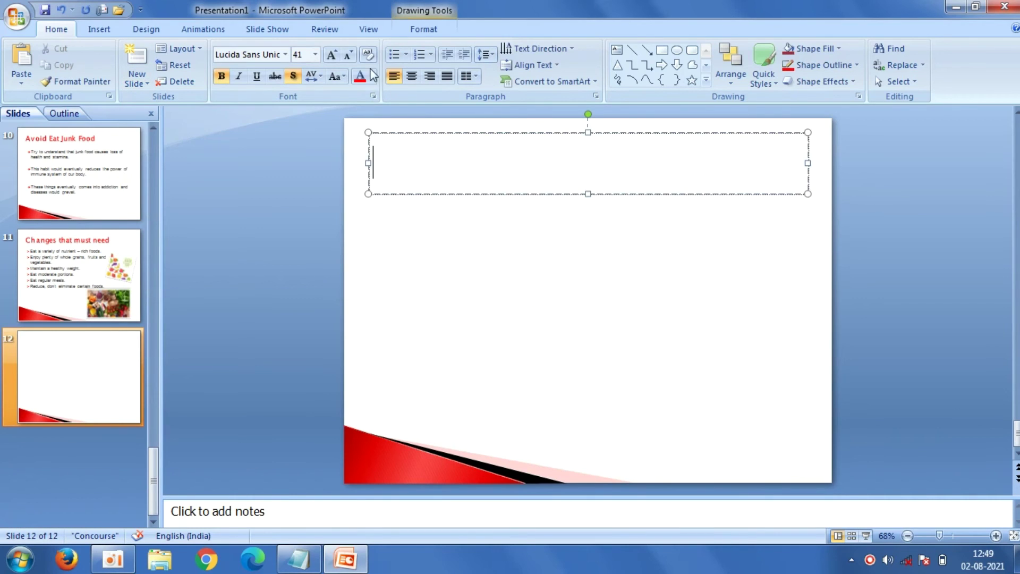
pyautogui.moveTo(544, 137); pyautogui.dragTo(540, 221)
pyautogui.click(537, 255)
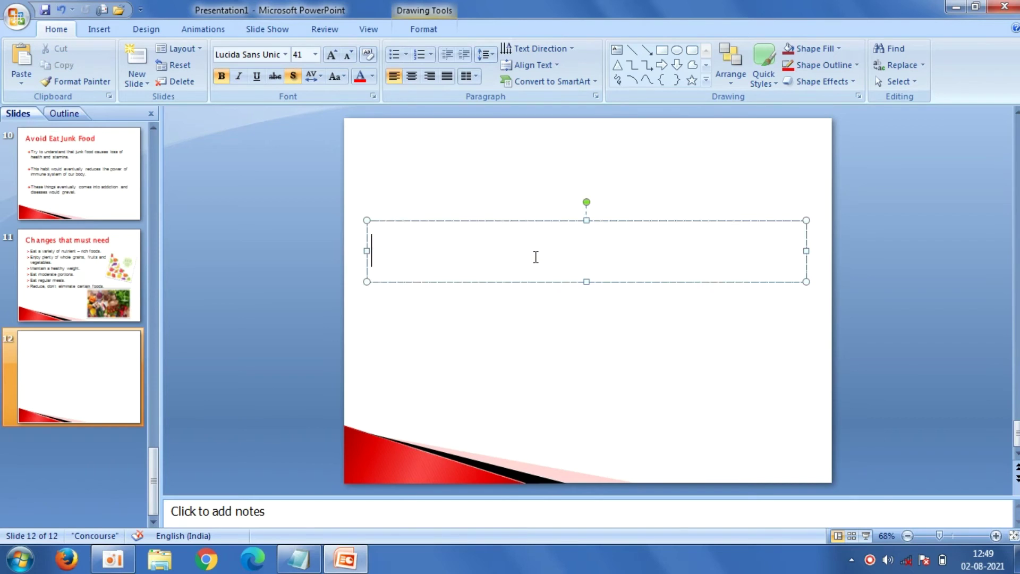
pyautogui.click(411, 76)
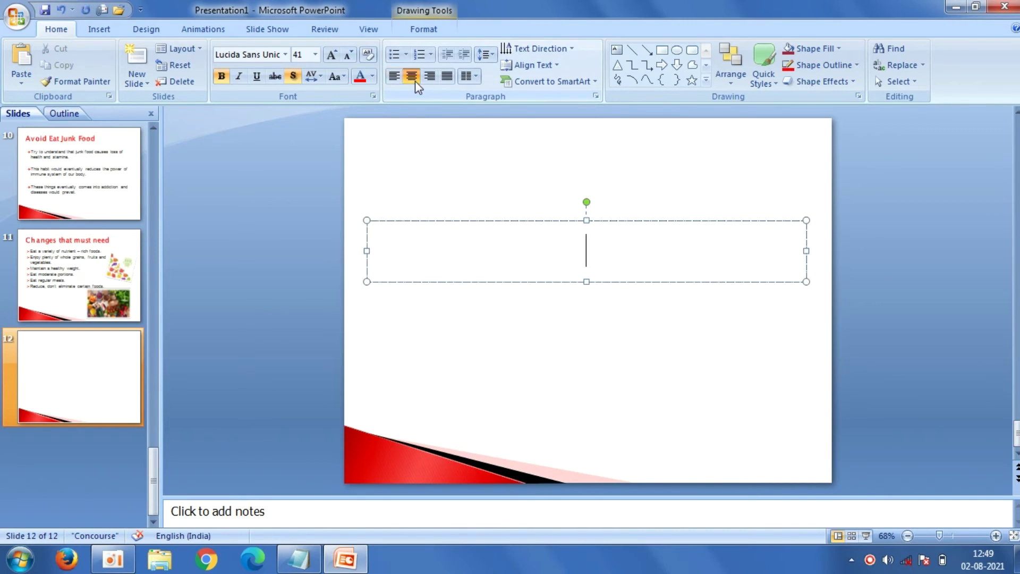
pyautogui.click(287, 55)
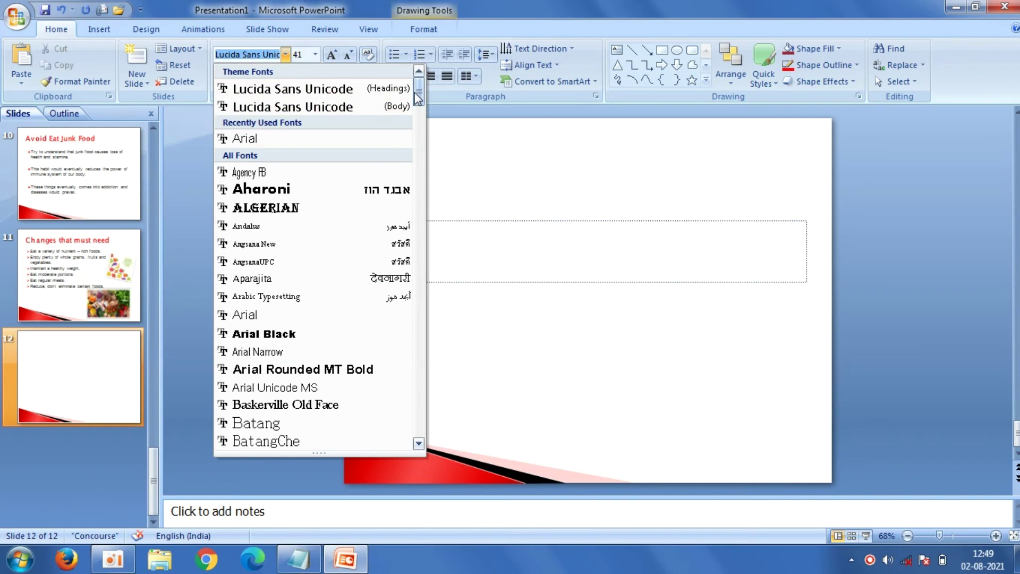
pyautogui.moveTo(418, 98); pyautogui.dragTo(419, 121)
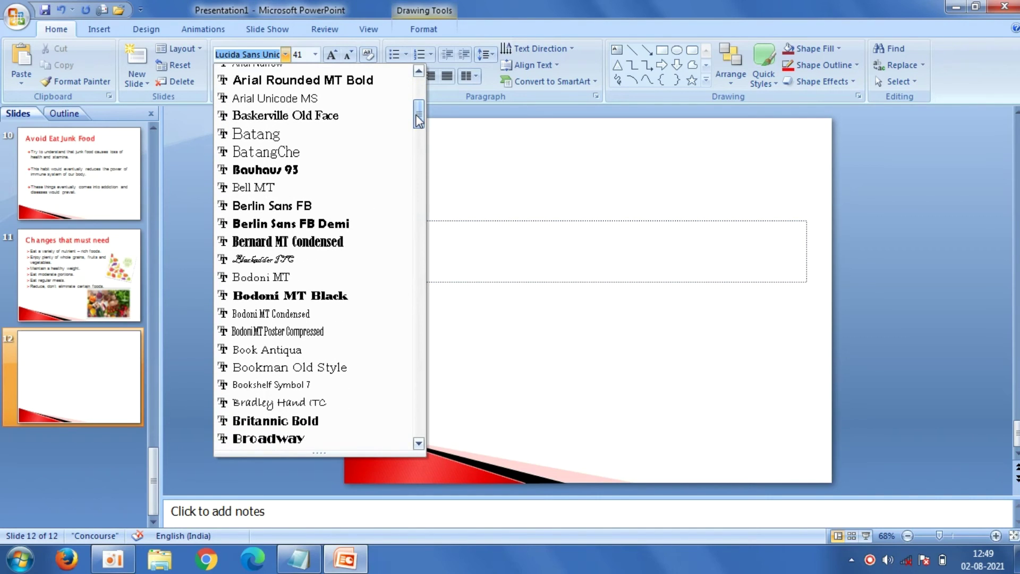
pyautogui.moveTo(419, 118); pyautogui.dragTo(395, 139)
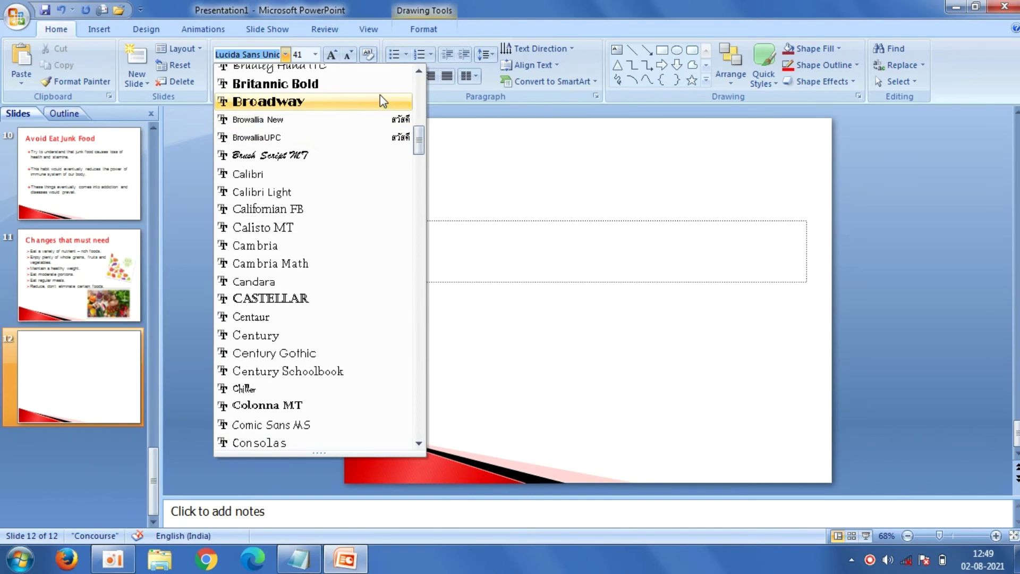
pyautogui.click(382, 85)
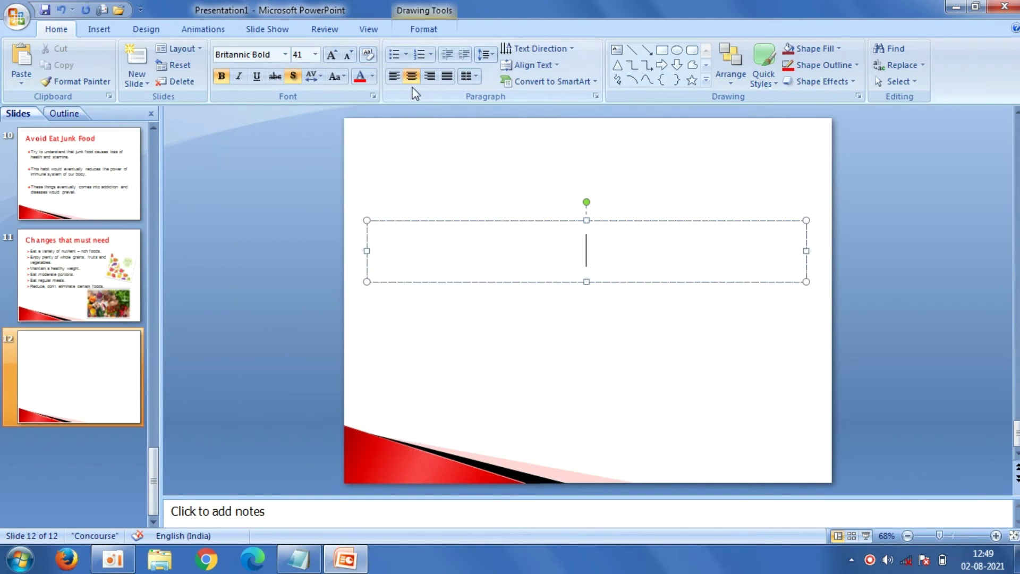
pyautogui.click(315, 54)
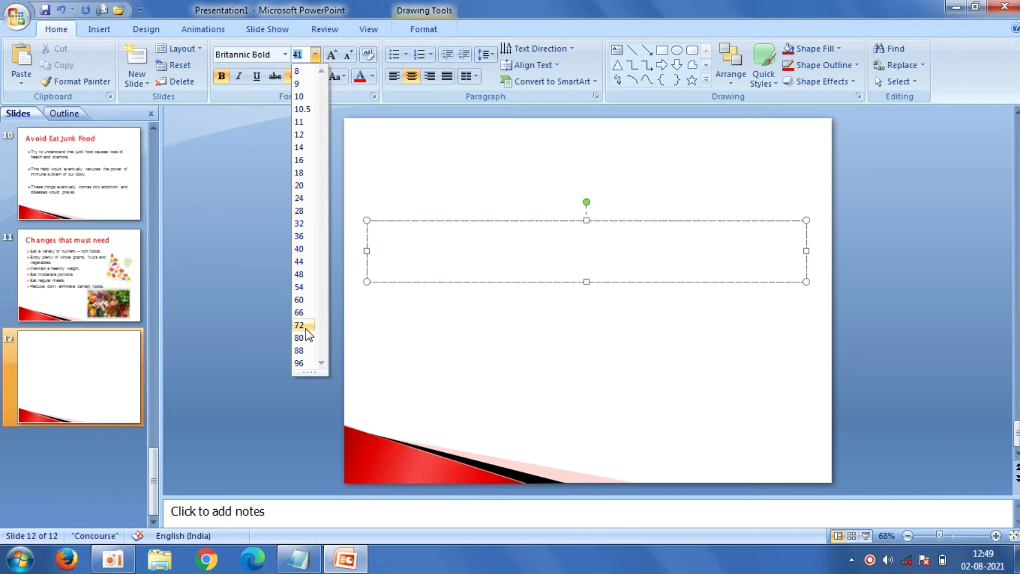
pyautogui.click(300, 313)
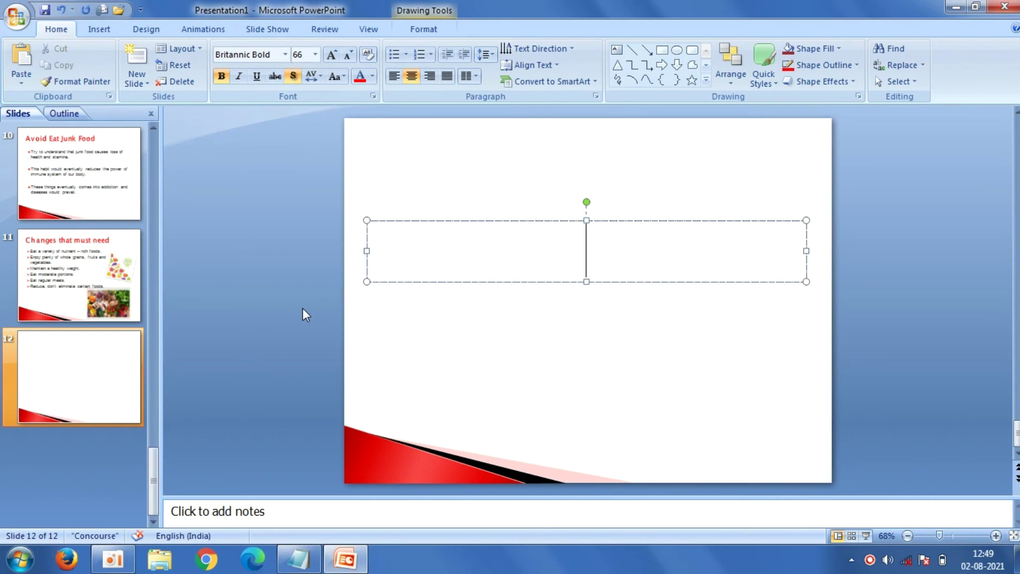
pyautogui.write('THAN')
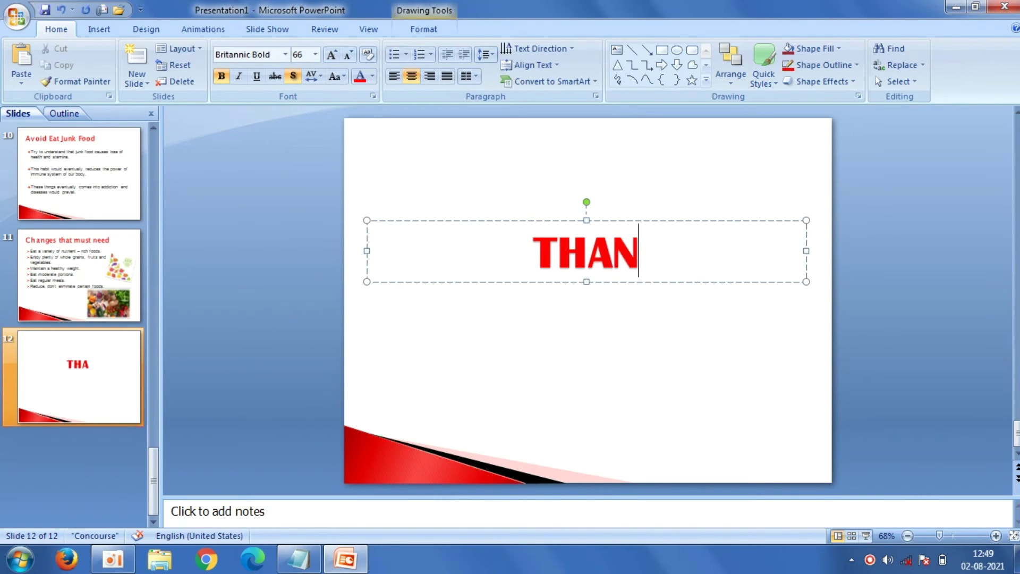
pyautogui.write('K YOU')
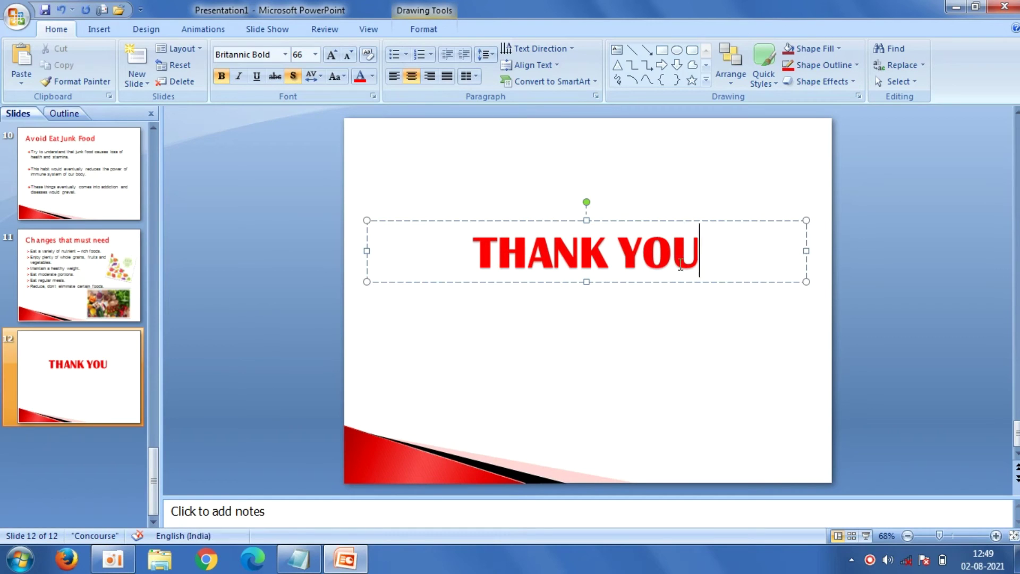
# - Change the THANK YOU title font to Algerian
pyautogui.moveTo(707, 253); pyautogui.dragTo(491, 249)
pyautogui.click(287, 54)
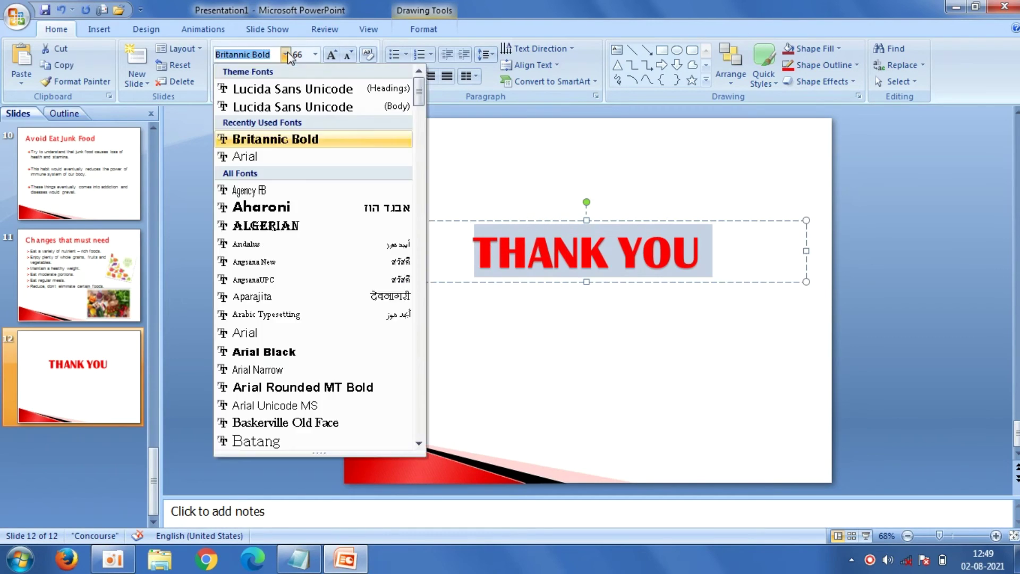
pyautogui.click(336, 228)
pyautogui.click(315, 210)
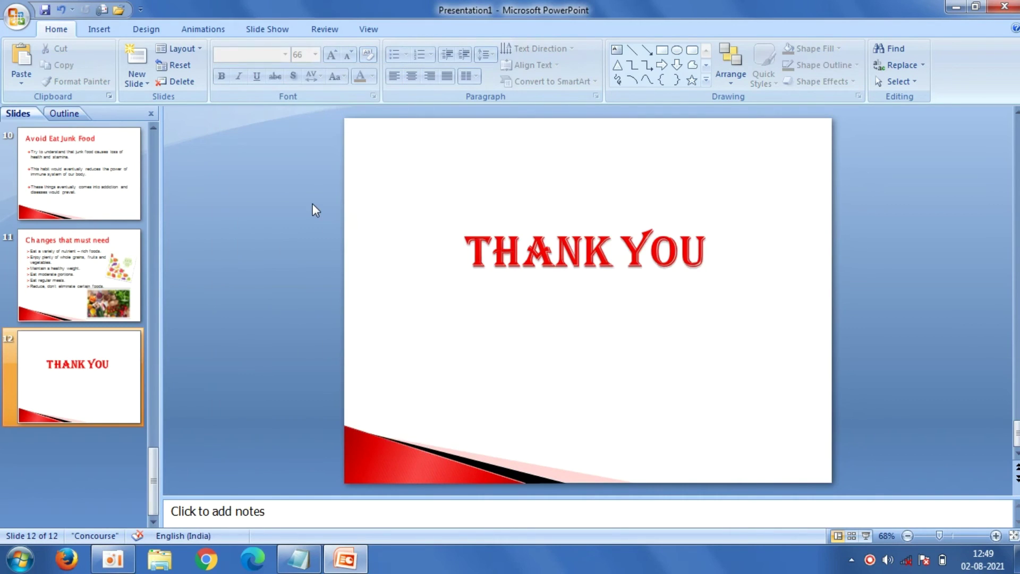
# - Apply the Random Bars entrance effect to the THANK YOU title
pyautogui.click(203, 31)
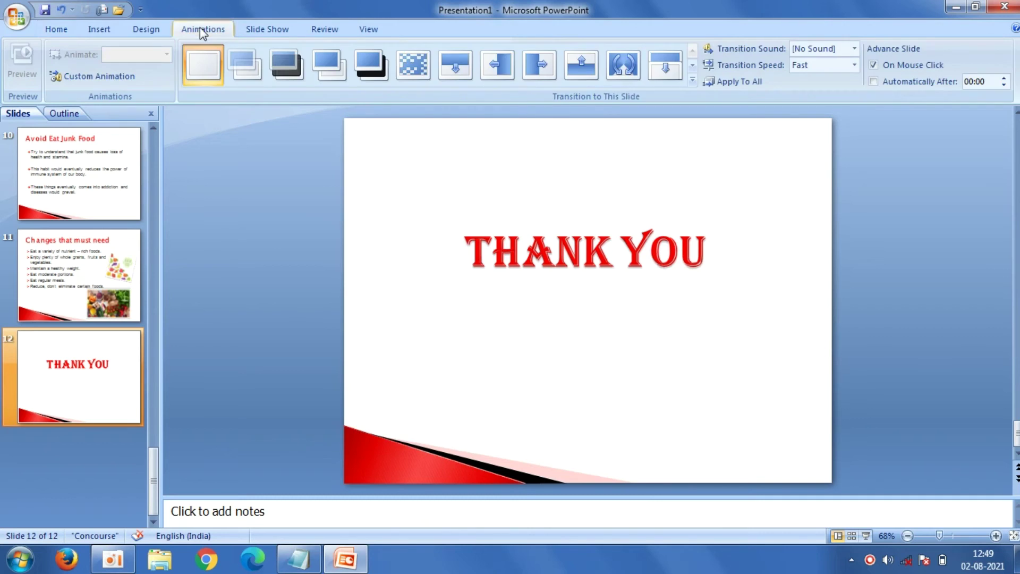
pyautogui.click(694, 82)
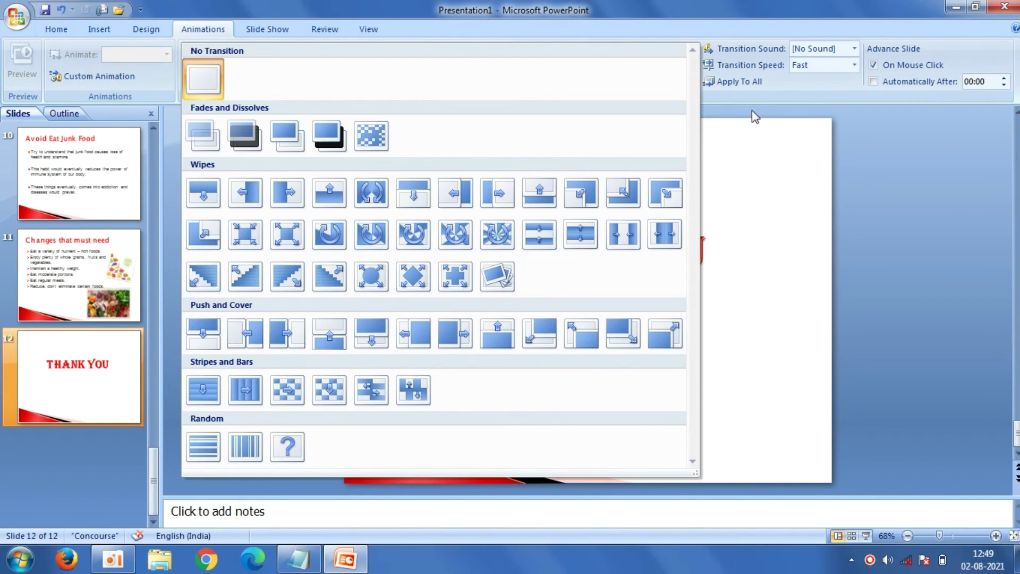
pyautogui.click(830, 170)
pyautogui.click(685, 240)
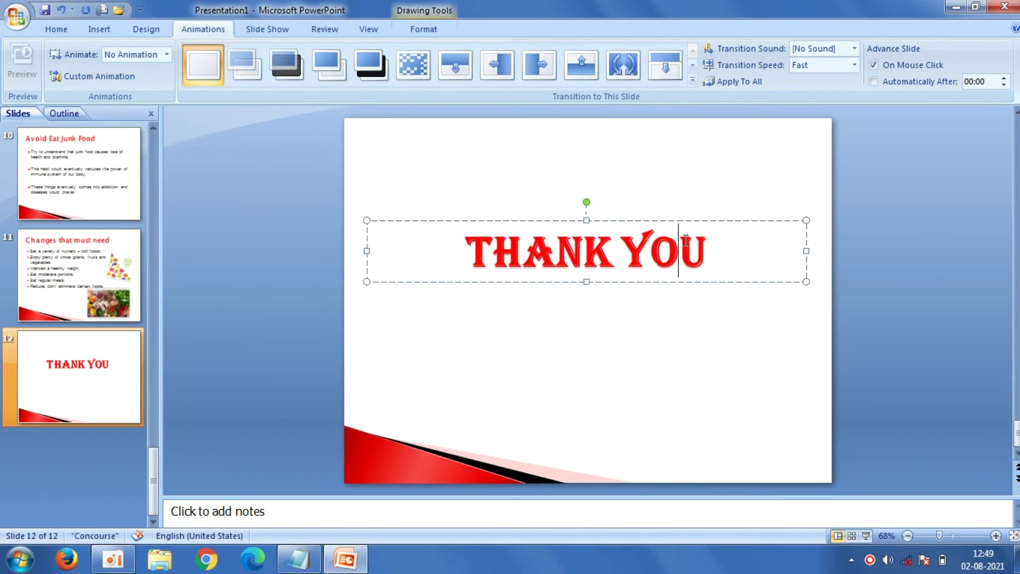
pyautogui.click(99, 76)
pyautogui.click(883, 132)
pyautogui.moveTo(885, 152)
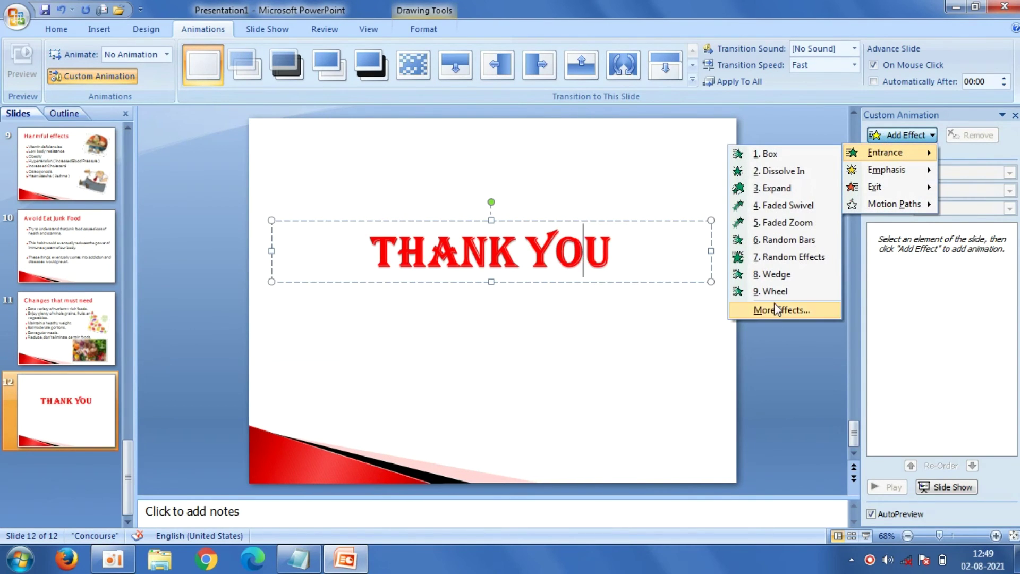
pyautogui.click(775, 308)
pyautogui.moveTo(527, 96); pyautogui.dragTo(221, 46)
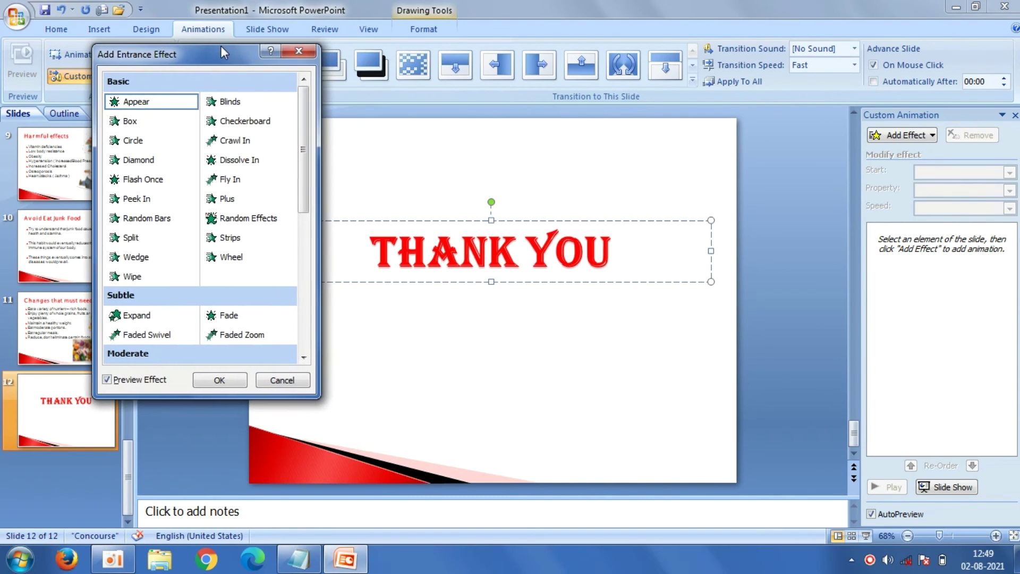
pyautogui.click(153, 220)
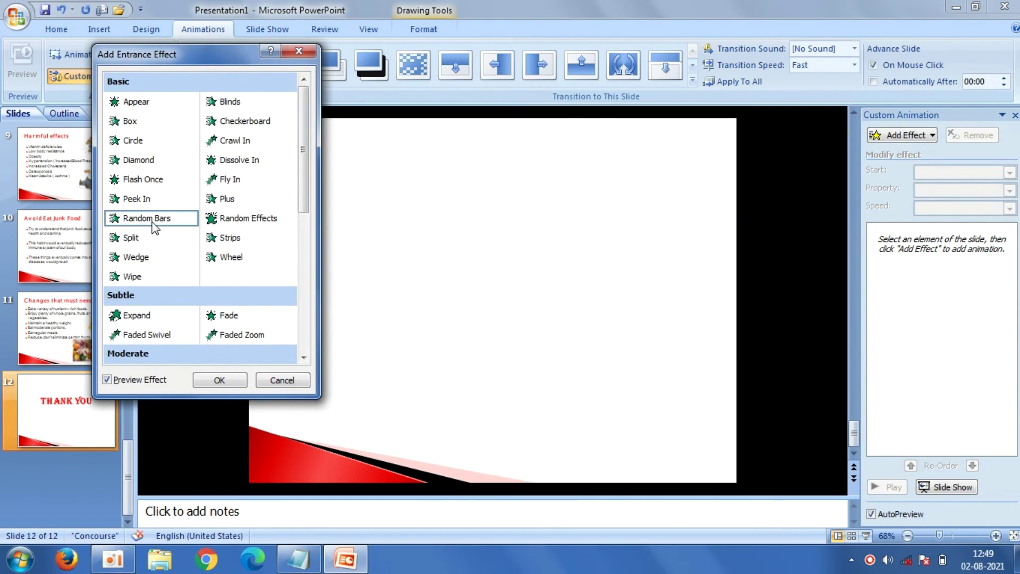
pyautogui.click(238, 380)
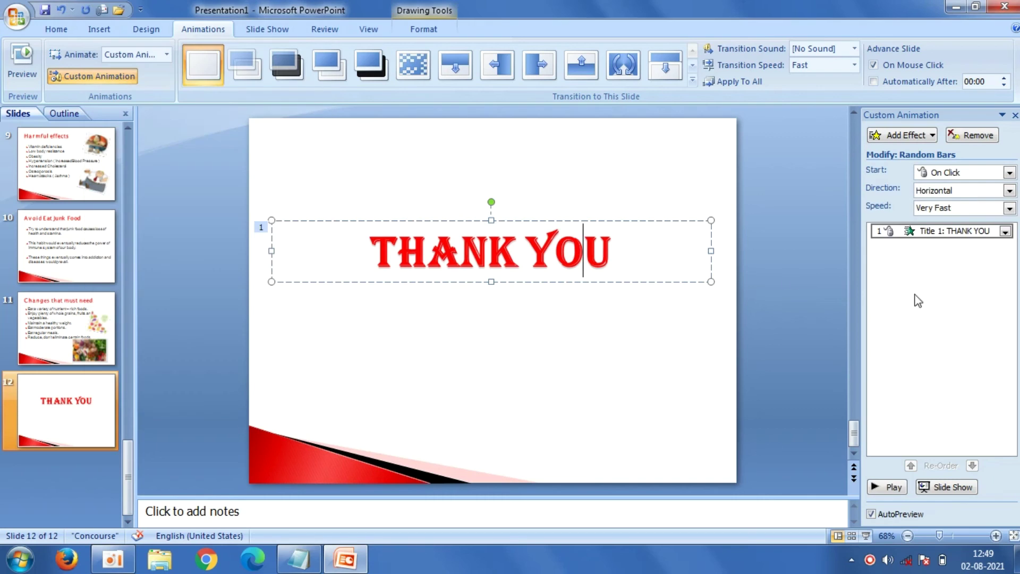
# - Set the Random Bars effect to Very Slow speed, starting After Previous
pyautogui.click(1010, 209)
pyautogui.click(956, 219)
pyautogui.click(1010, 174)
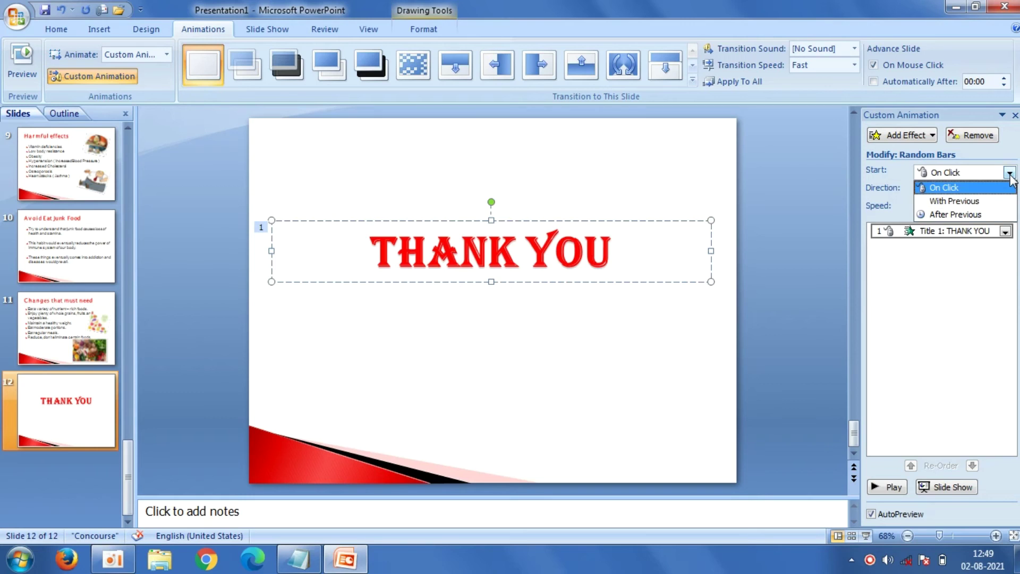
pyautogui.click(979, 214)
pyautogui.click(942, 275)
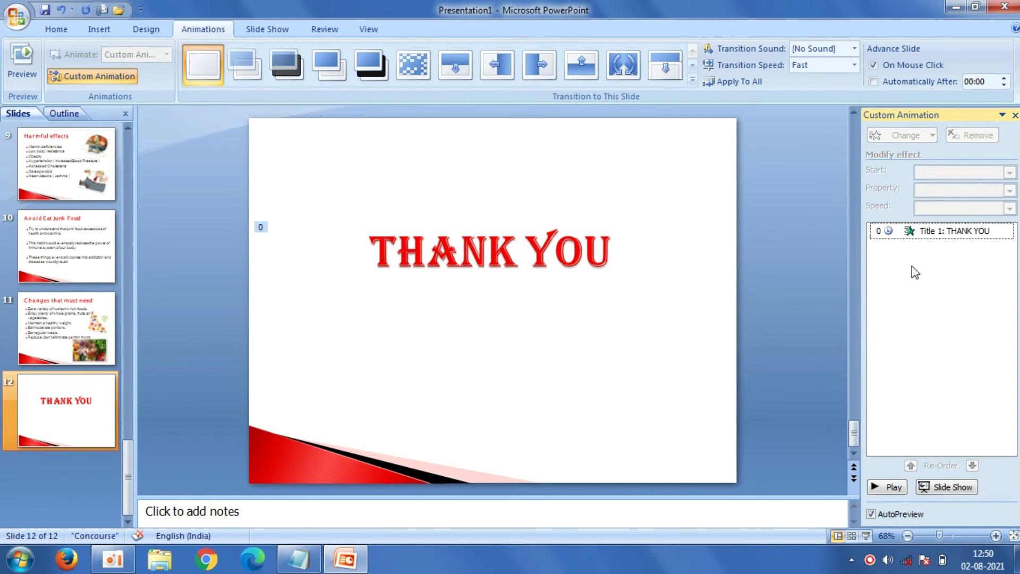
pyautogui.click(589, 248)
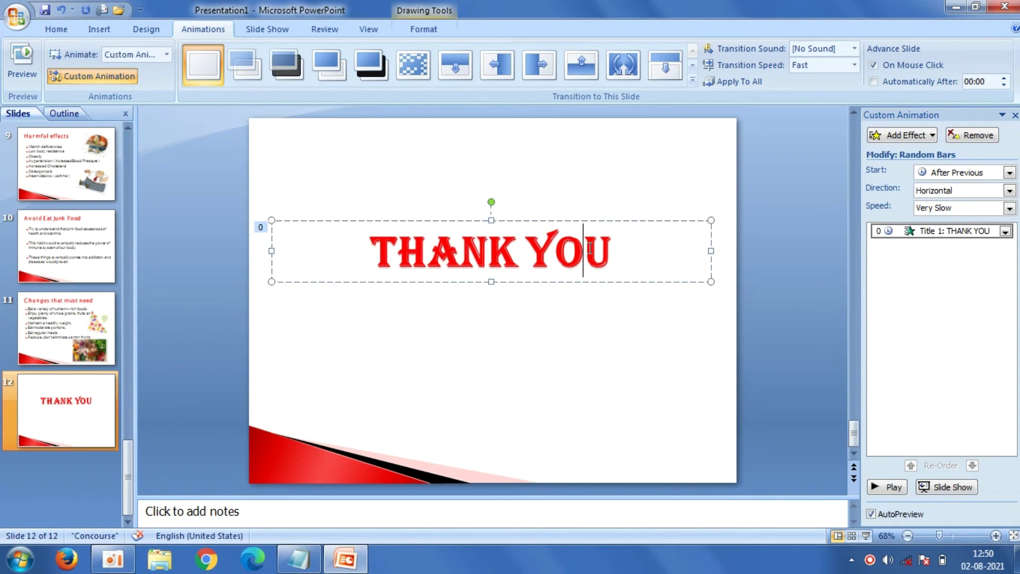
pyautogui.click(694, 82)
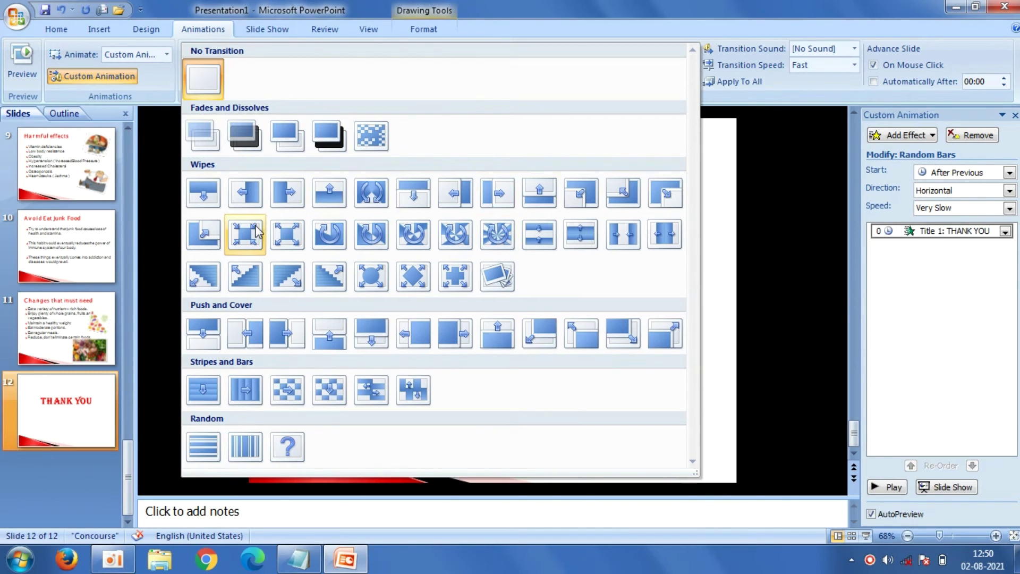
# - Try Box In and nearby transitions, then settle on Box Out for the Thank You slide
pyautogui.click(282, 240)
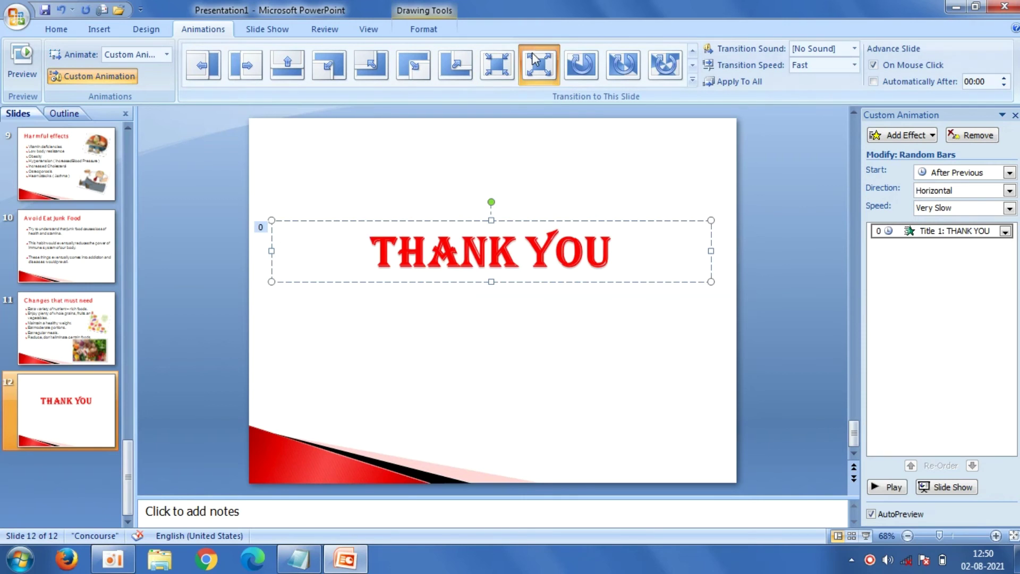
pyautogui.click(495, 68)
pyautogui.click(539, 65)
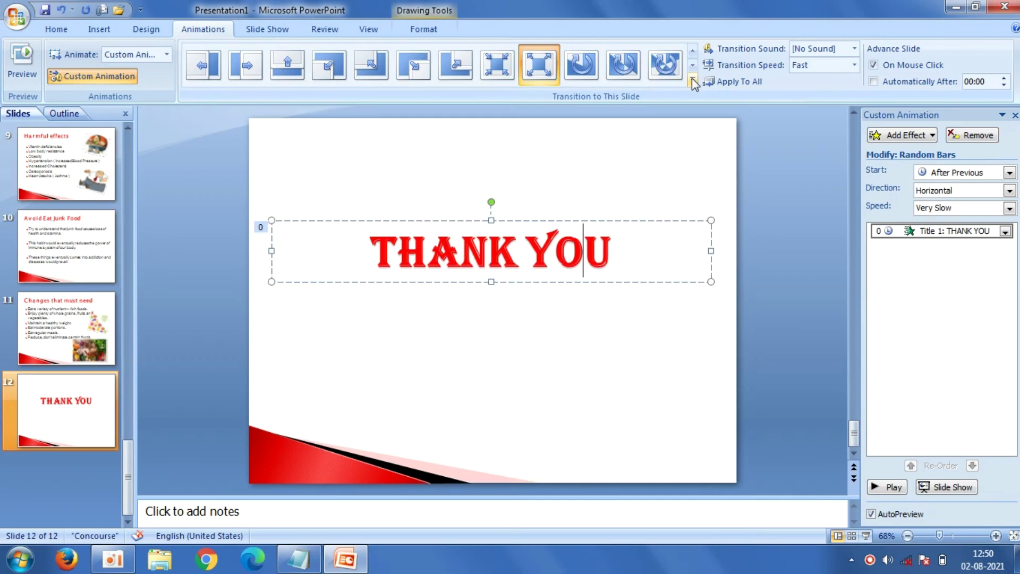
pyautogui.click(692, 78)
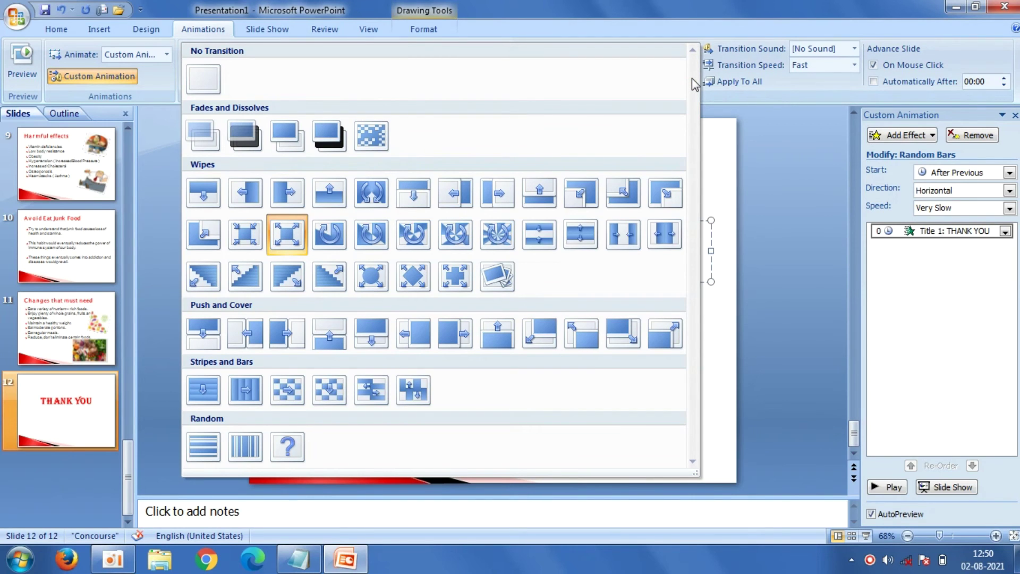
pyautogui.click(766, 225)
# - Set the Thank You slide's transition speed to Slow with the Click sound
pyautogui.click(854, 64)
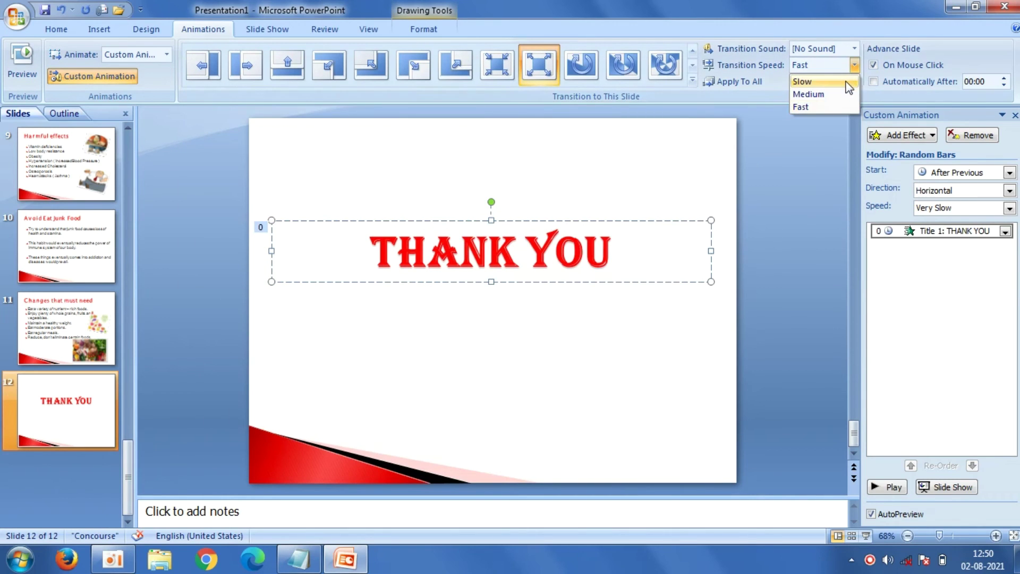
pyautogui.click(818, 81)
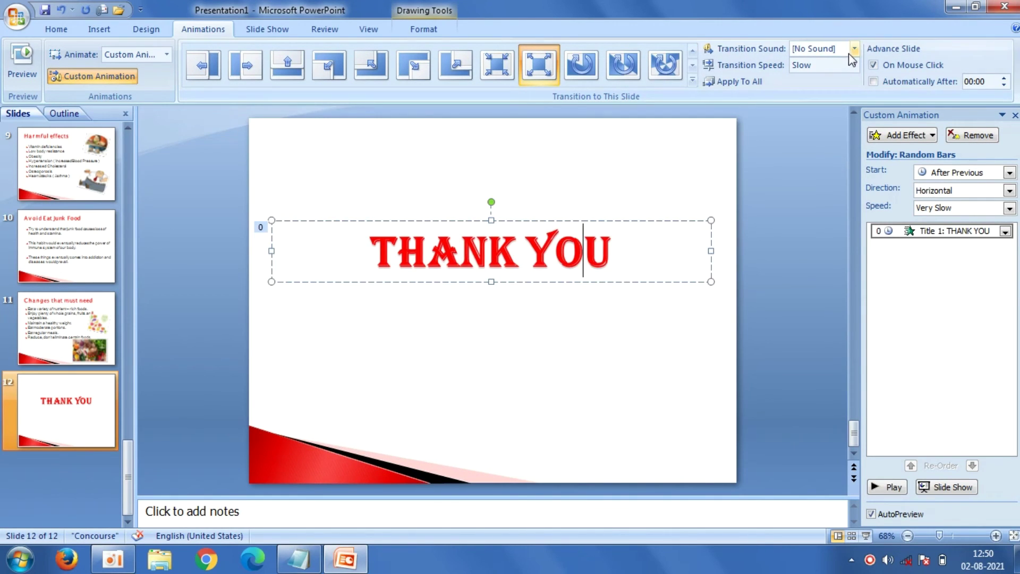
pyautogui.click(855, 48)
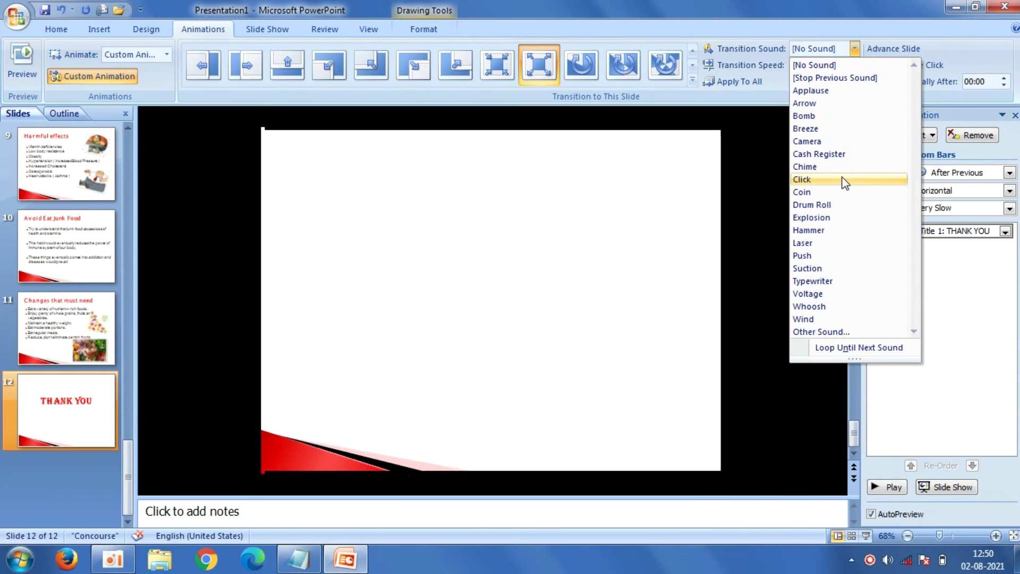
pyautogui.click(842, 179)
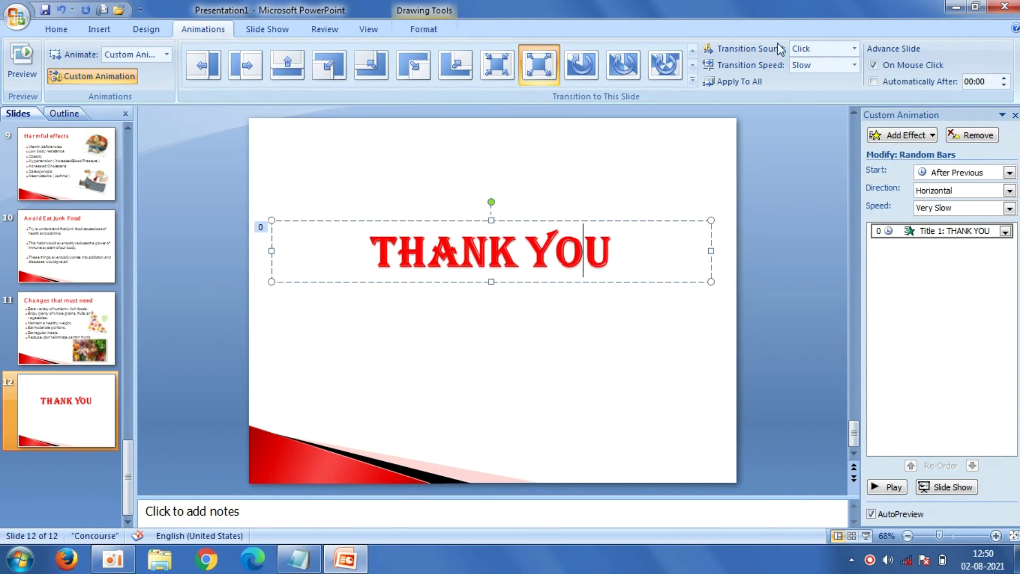
pyautogui.click(758, 80)
# - Give slide 1's 'JUNK FOOD AND ITS HARMFUL EFFECTS' title a Very Slow Dissolve In; nudge the food-characters picture right
pyautogui.moveTo(127, 477); pyautogui.dragTo(123, 117)
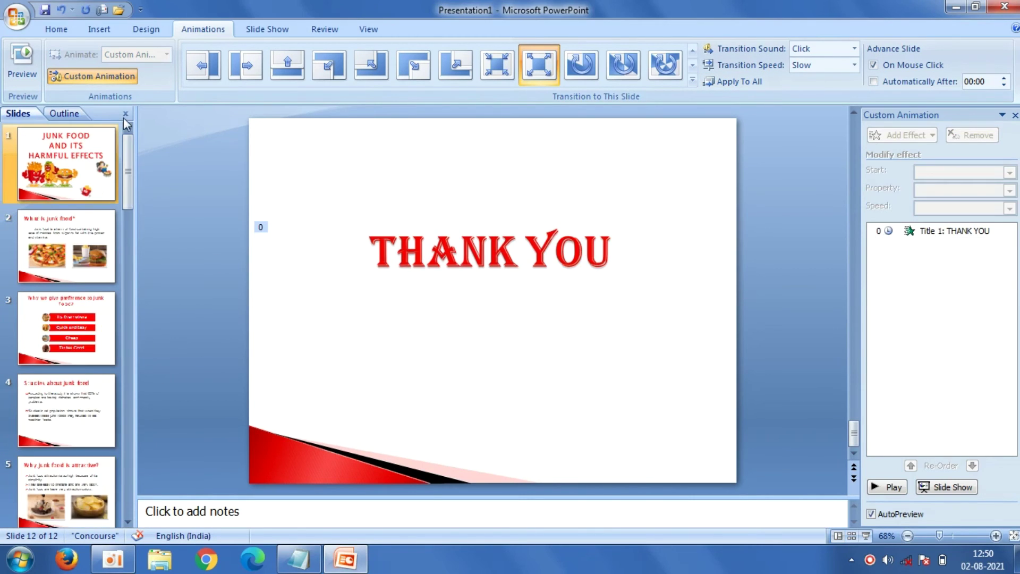
pyautogui.click(94, 185)
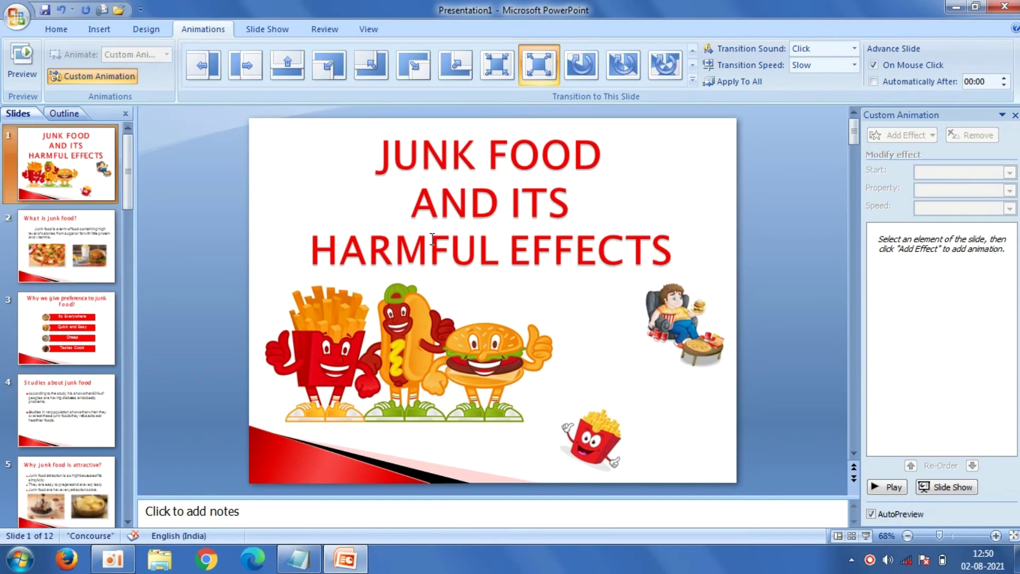
pyautogui.click(433, 239)
pyautogui.hotkey('ctrl', 'a')
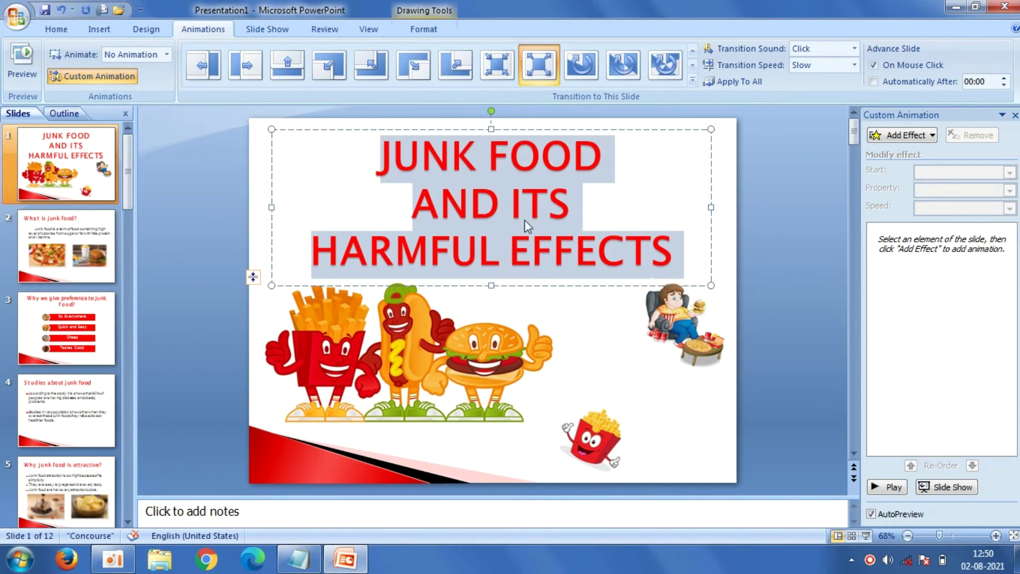
pyautogui.click(906, 136)
pyautogui.moveTo(885, 151)
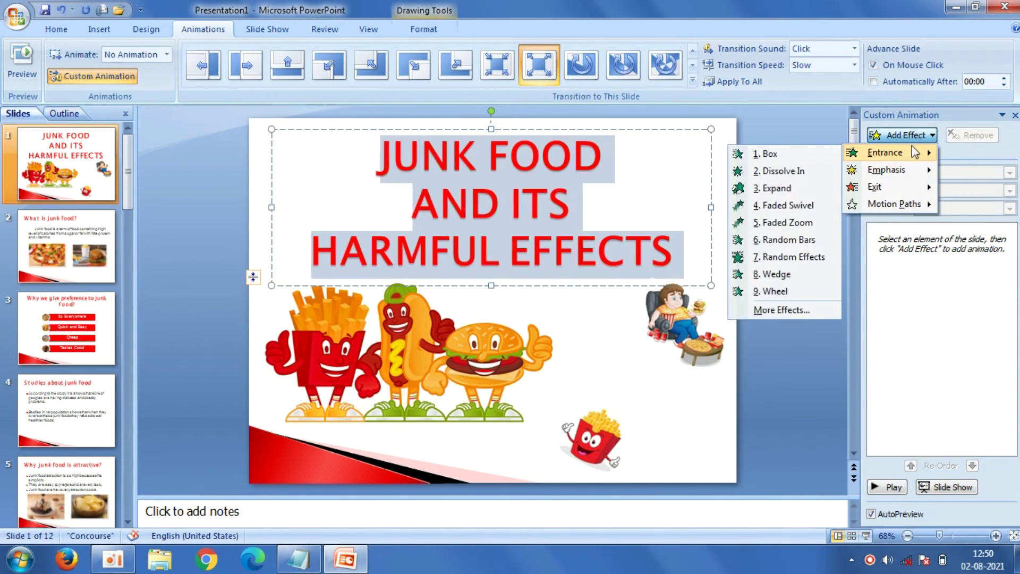
pyautogui.click(797, 171)
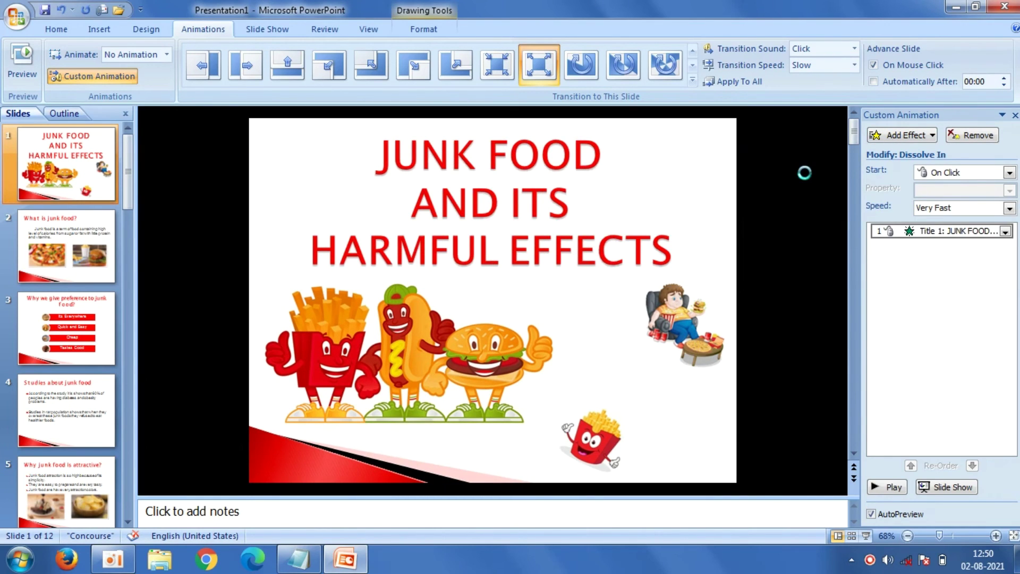
pyautogui.click(1010, 209)
pyautogui.click(988, 220)
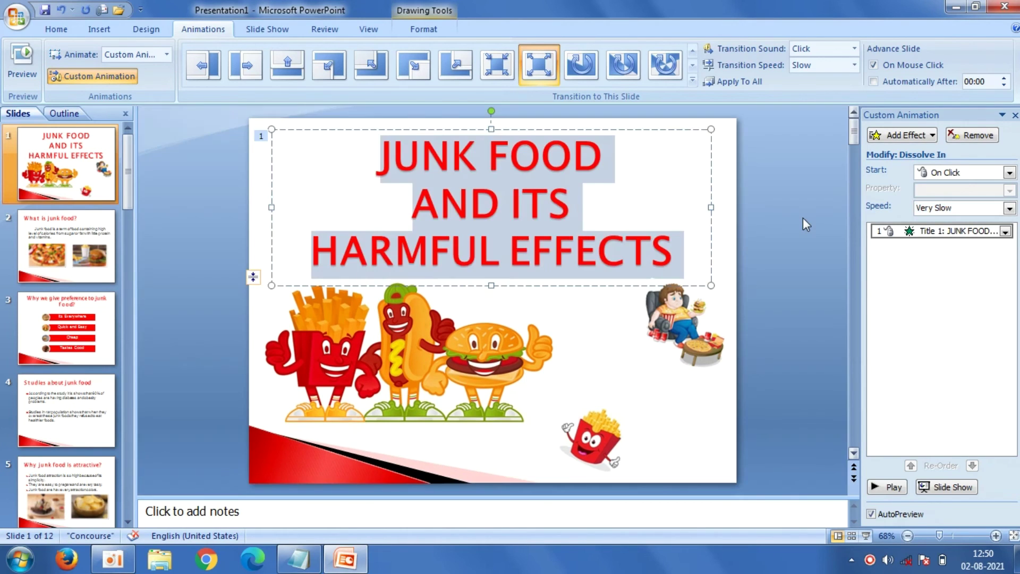
pyautogui.click(490, 355)
pyautogui.press('Right')
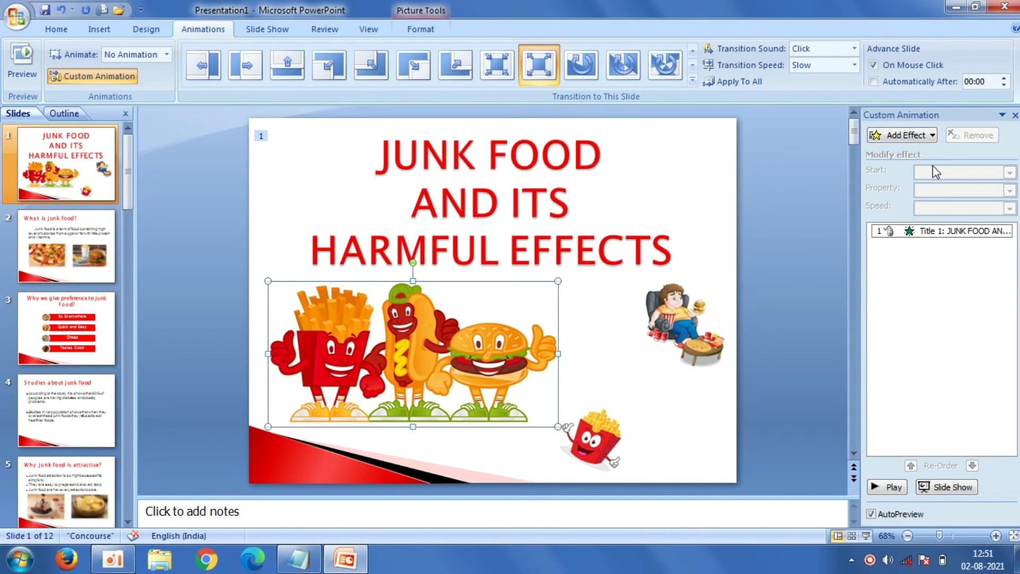
# - Apply the Wheel entrance to the food-characters picture and the small fries picture
pyautogui.click(926, 139)
pyautogui.moveTo(886, 152)
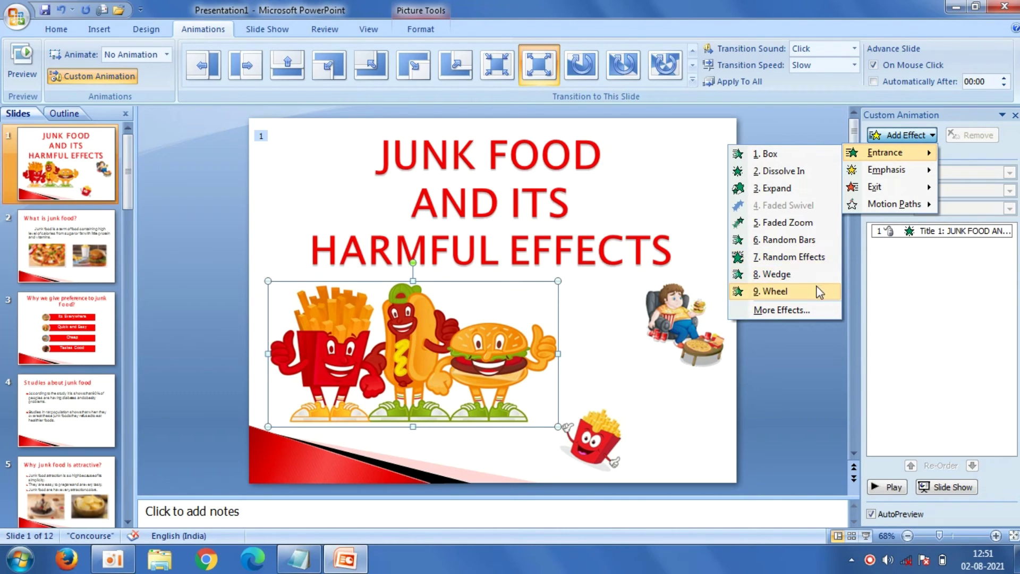
pyautogui.click(770, 291)
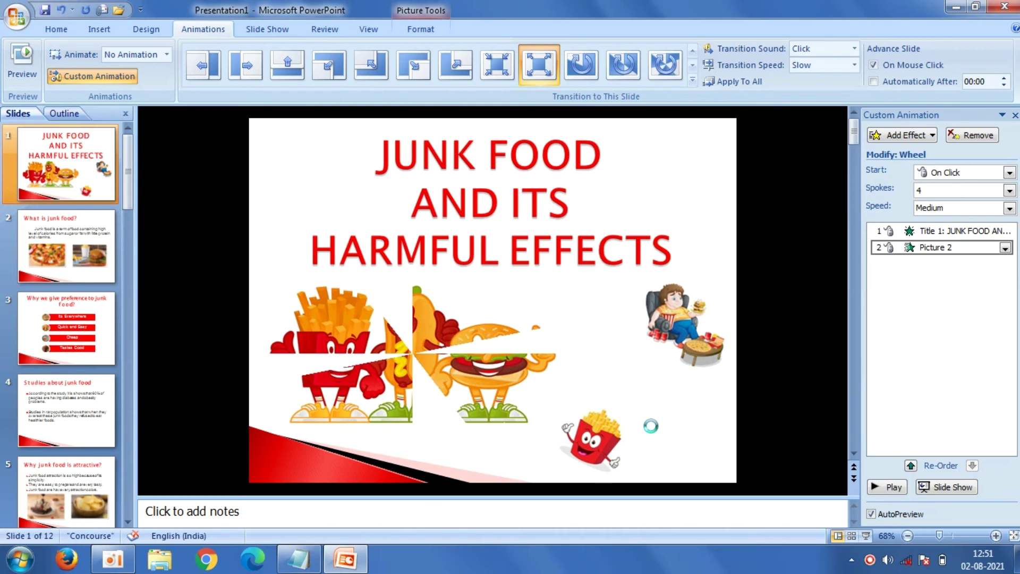
pyautogui.click(610, 438)
pyautogui.click(907, 136)
pyautogui.moveTo(885, 152)
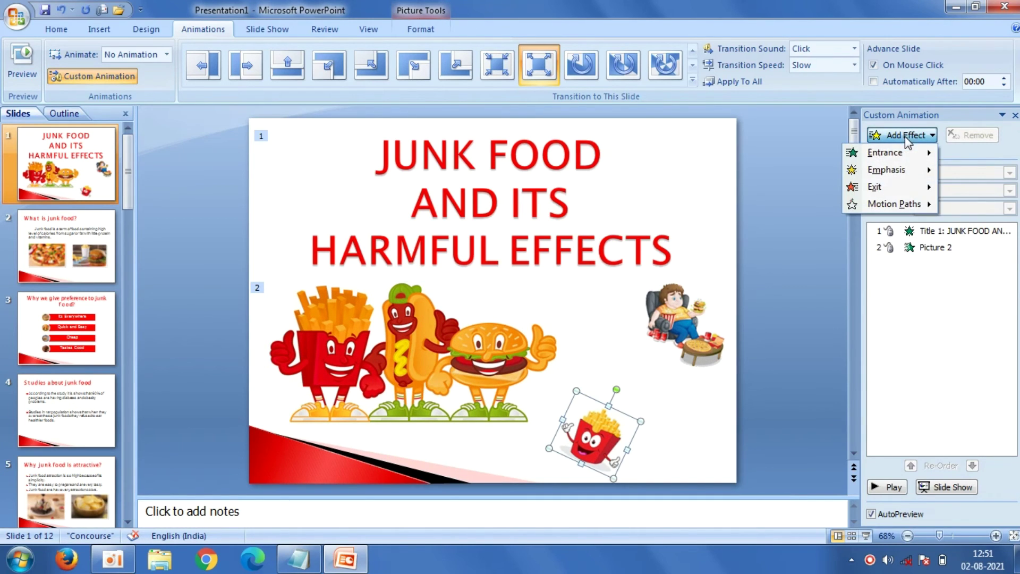
pyautogui.click(770, 291)
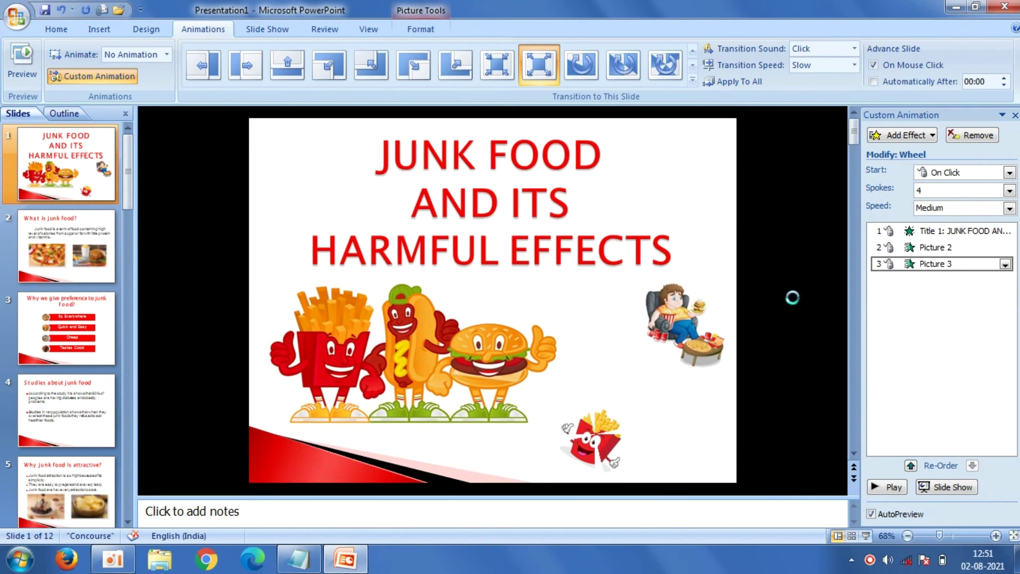
# - Apply the Faded Zoom entrance to the picture of the boy eating
pyautogui.click(712, 327)
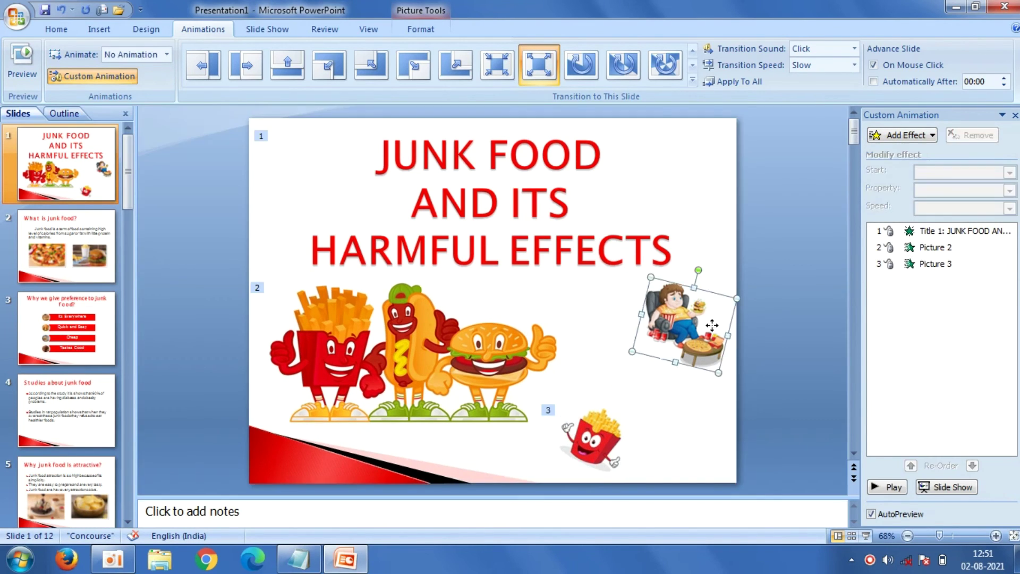
pyautogui.click(918, 136)
pyautogui.moveTo(885, 151)
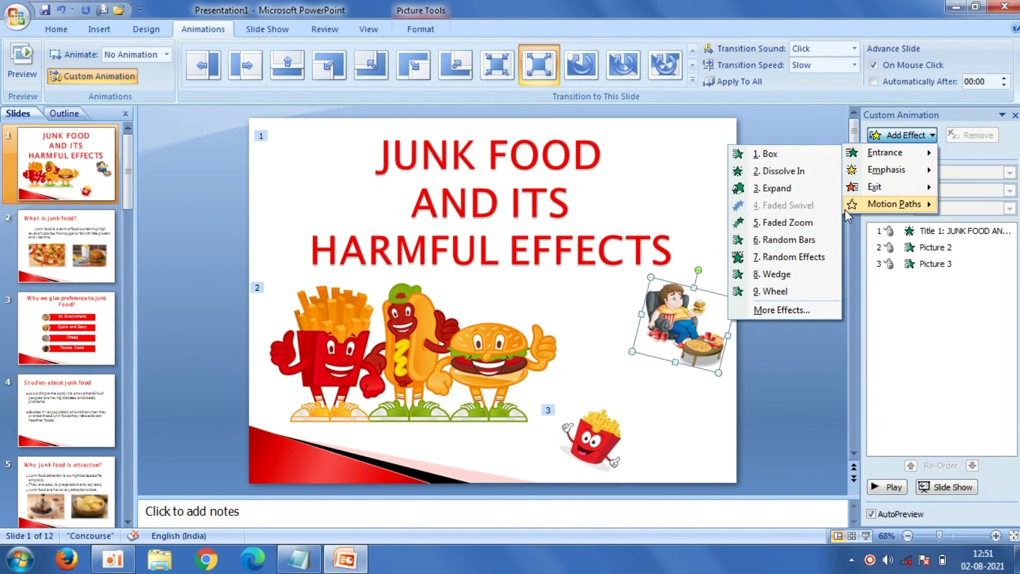
pyautogui.click(828, 226)
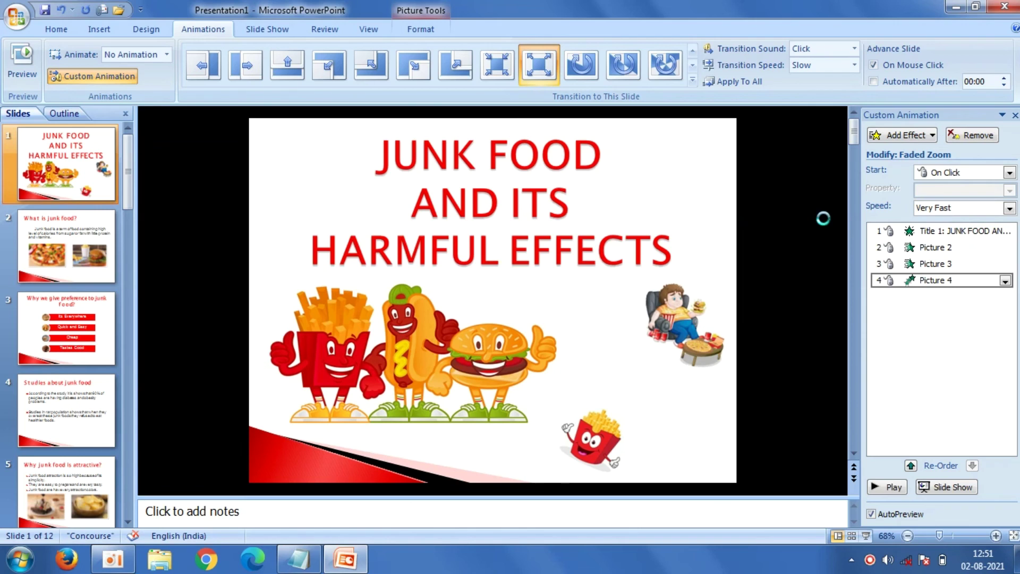
pyautogui.click(961, 230)
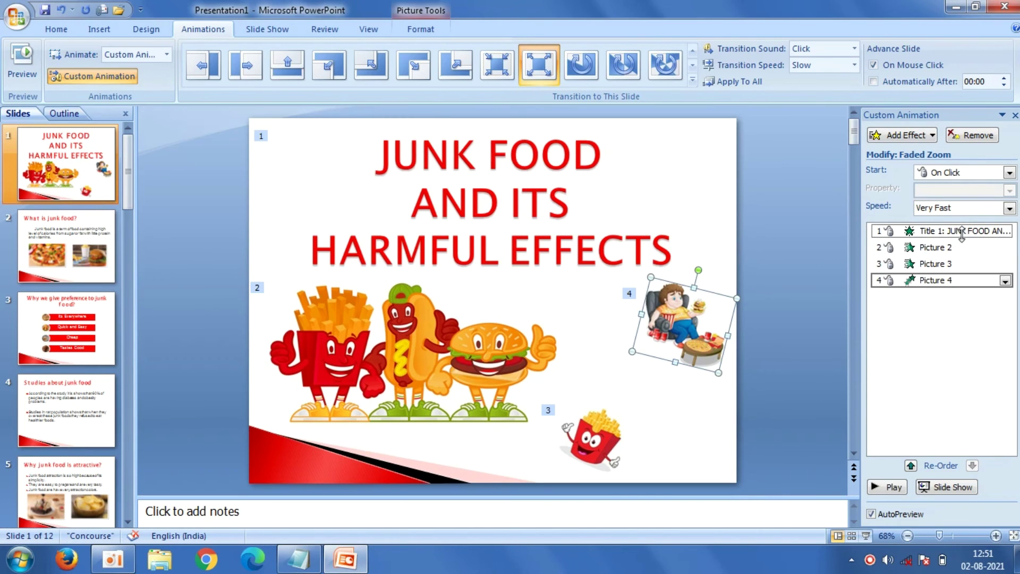
# - Make the title start After Previous and give both Picture 2 and Picture 3 wheels 8 spokes
pyautogui.click(1009, 172)
pyautogui.click(977, 214)
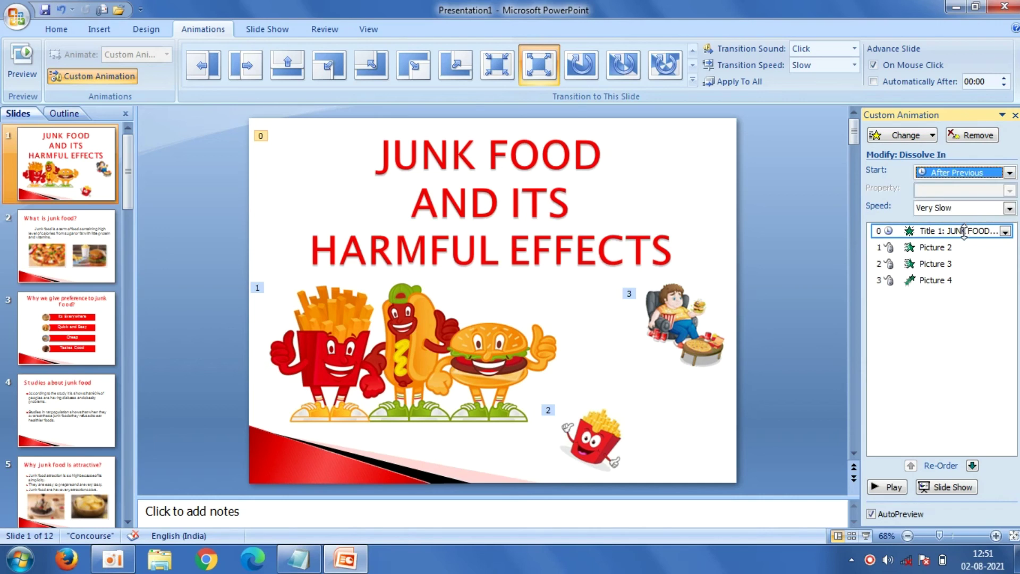
pyautogui.click(956, 247)
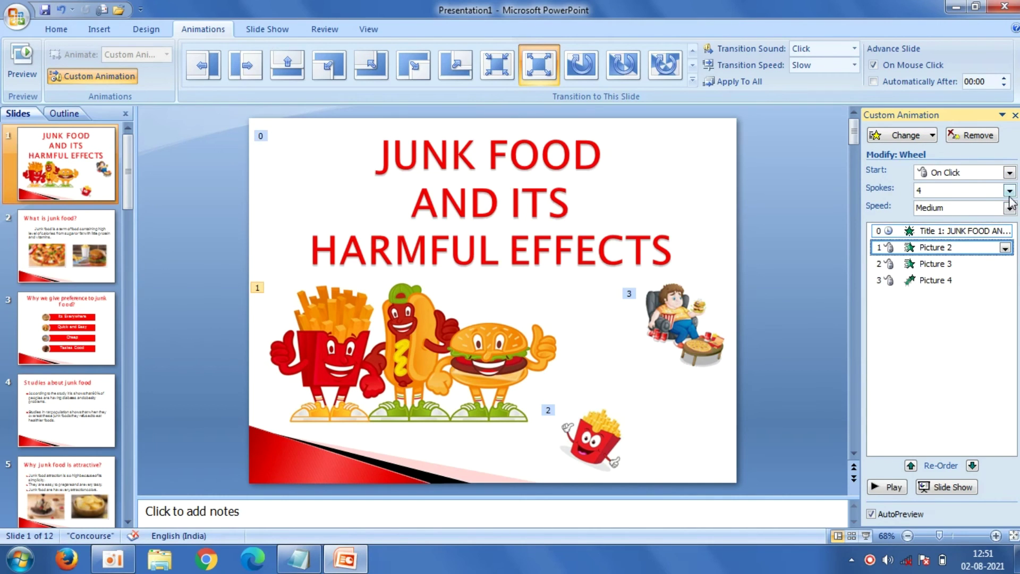
pyautogui.click(1009, 192)
pyautogui.click(965, 274)
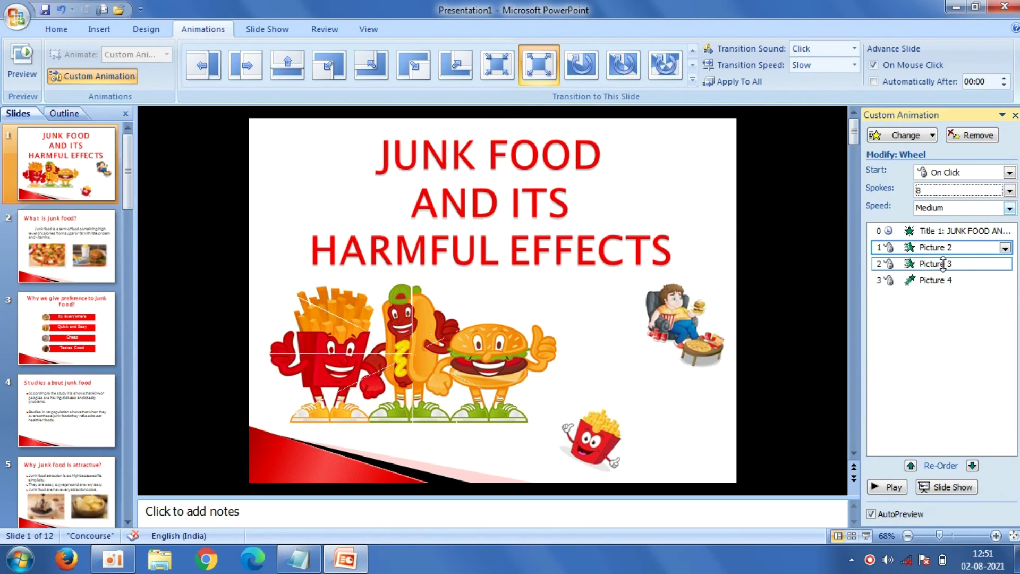
pyautogui.click(943, 264)
pyautogui.click(1009, 190)
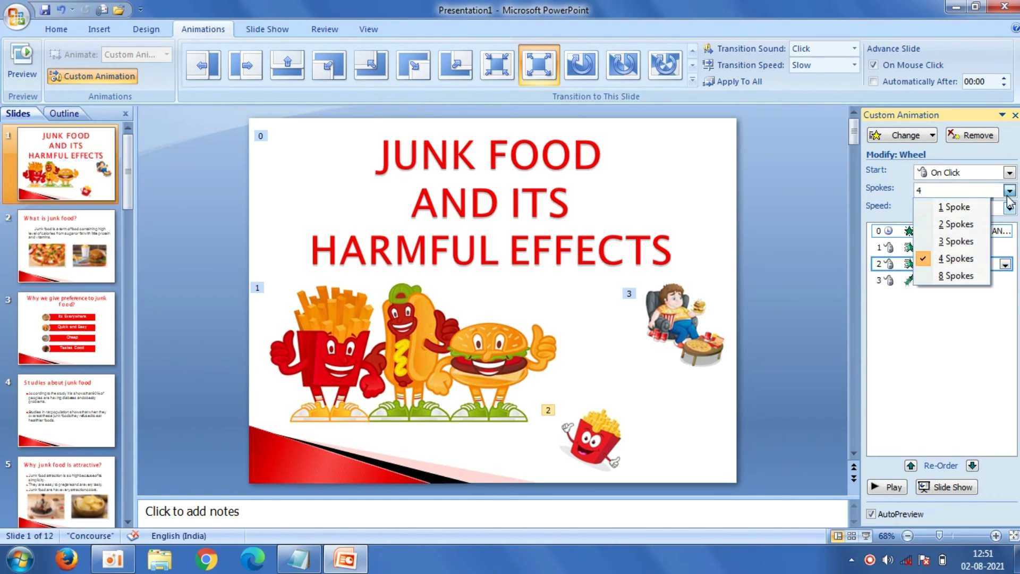
pyautogui.click(940, 276)
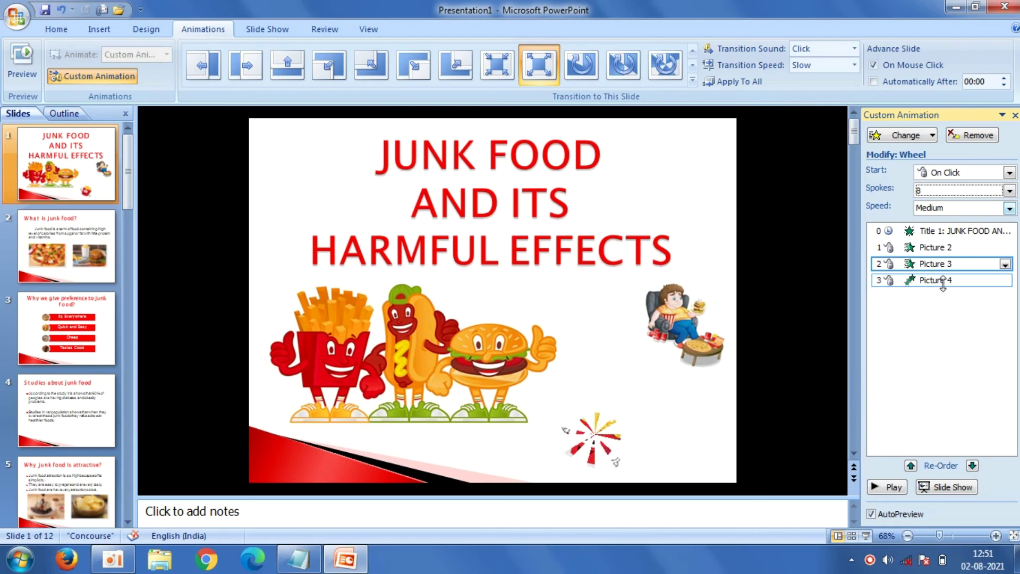
# - Set the boy picture's Faded Zoom speed to Medium
pyautogui.click(942, 281)
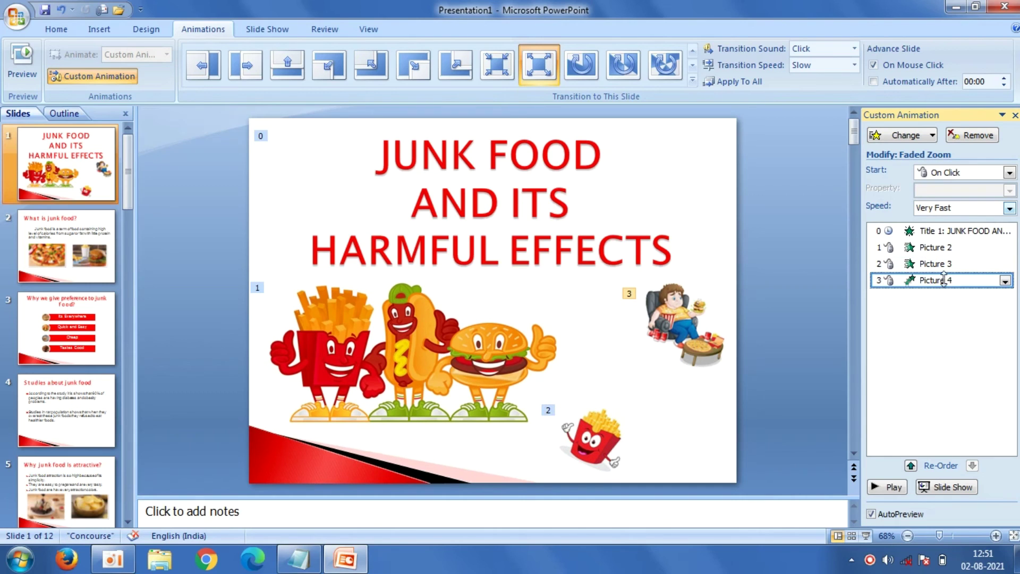
pyautogui.click(1009, 209)
pyautogui.click(982, 231)
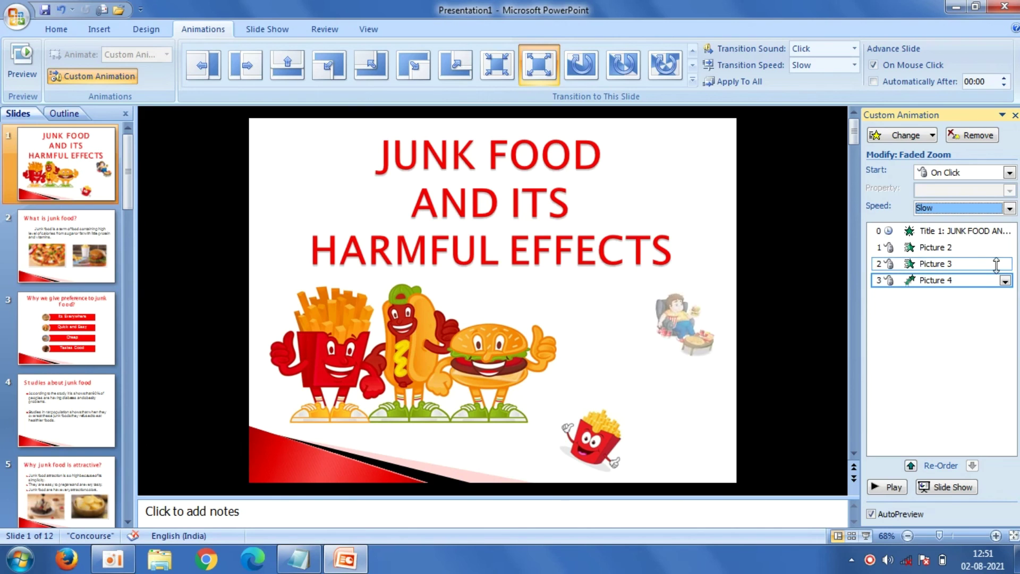
pyautogui.click(1009, 208)
pyautogui.click(986, 243)
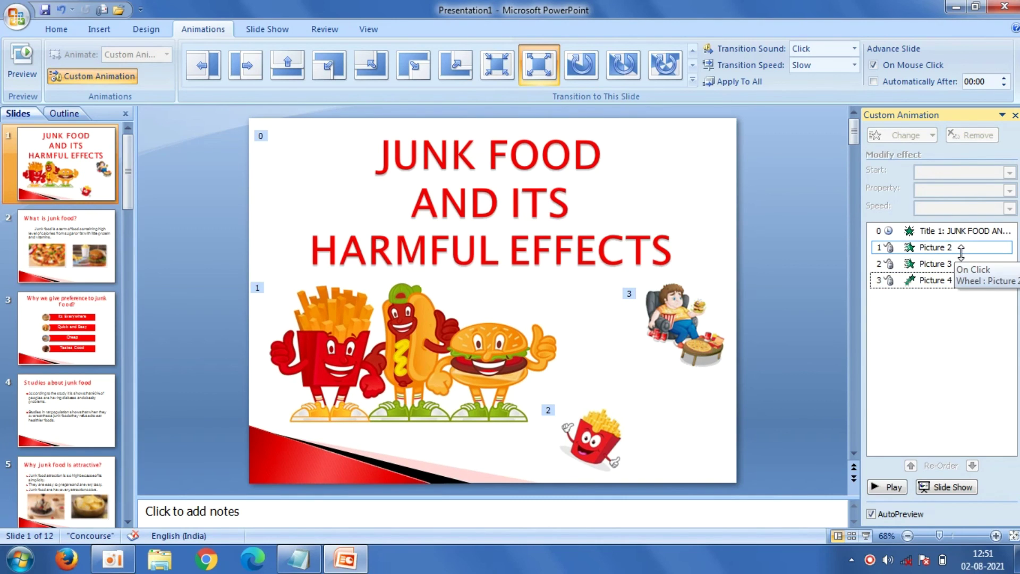
# - Set automatic starts: Picture 2 after previous, Picture 3 with it, and the zoom After Previous
pyautogui.click(1009, 172)
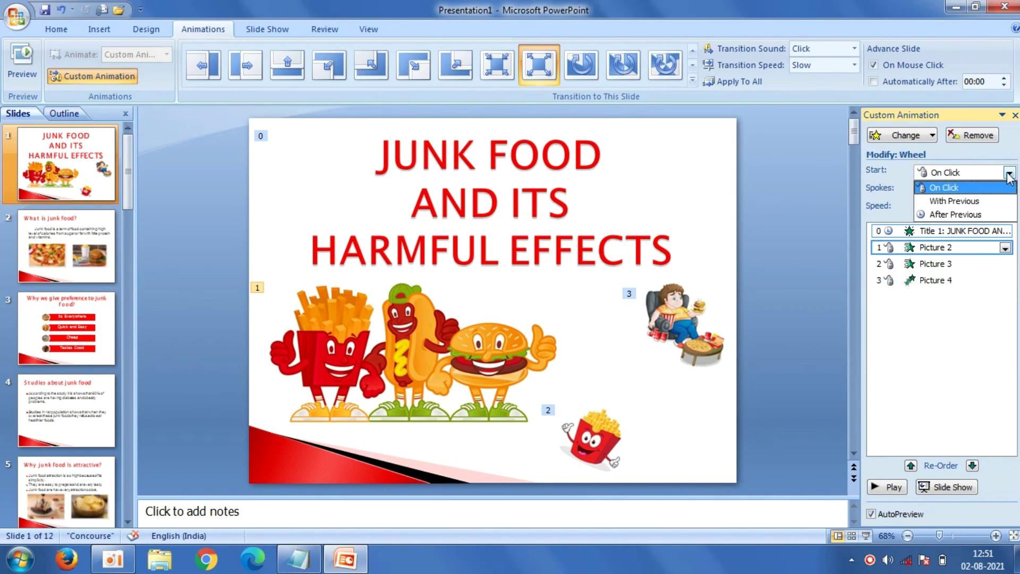
pyautogui.click(980, 215)
pyautogui.click(936, 264)
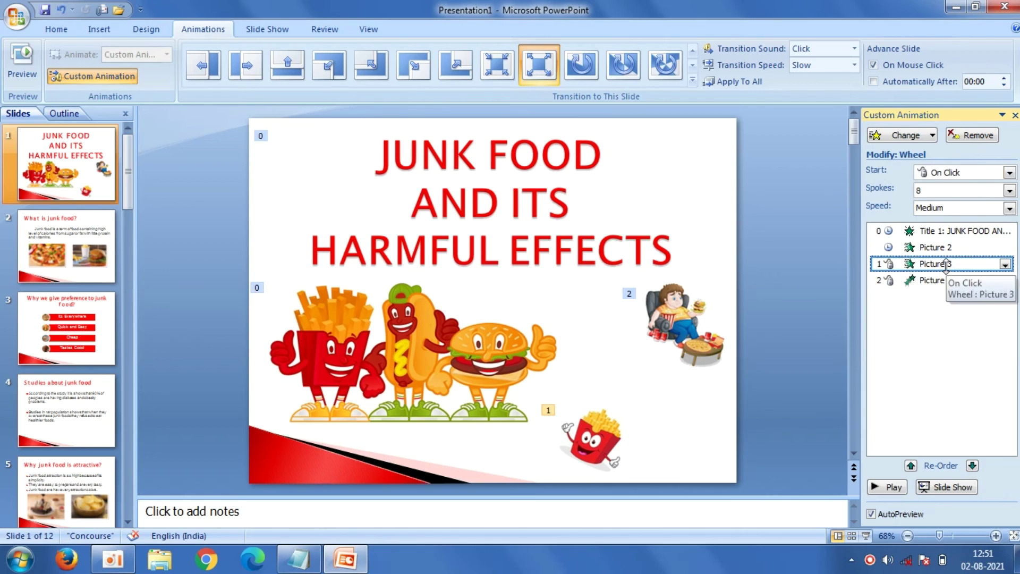
pyautogui.click(1009, 172)
pyautogui.click(954, 201)
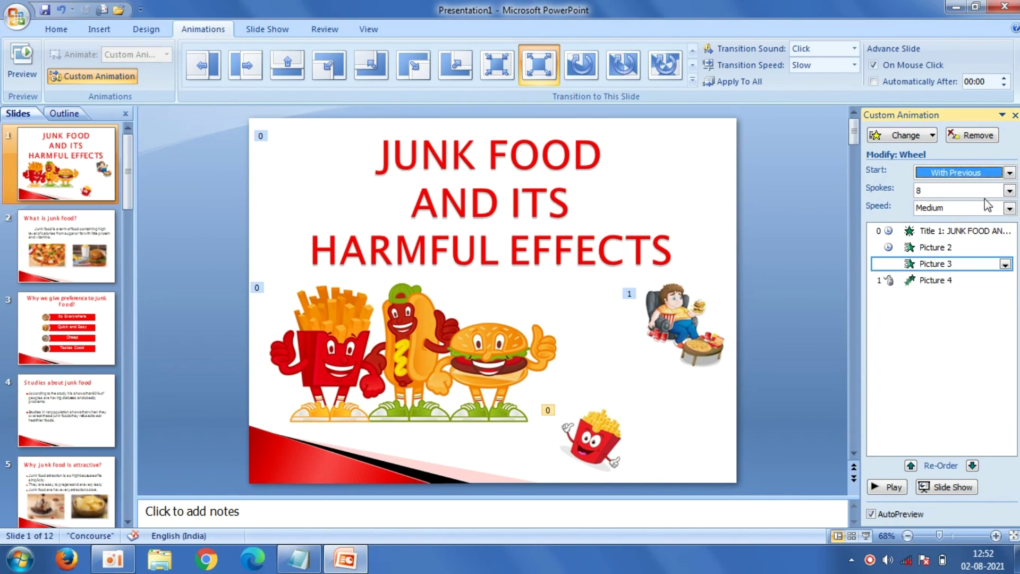
pyautogui.click(937, 280)
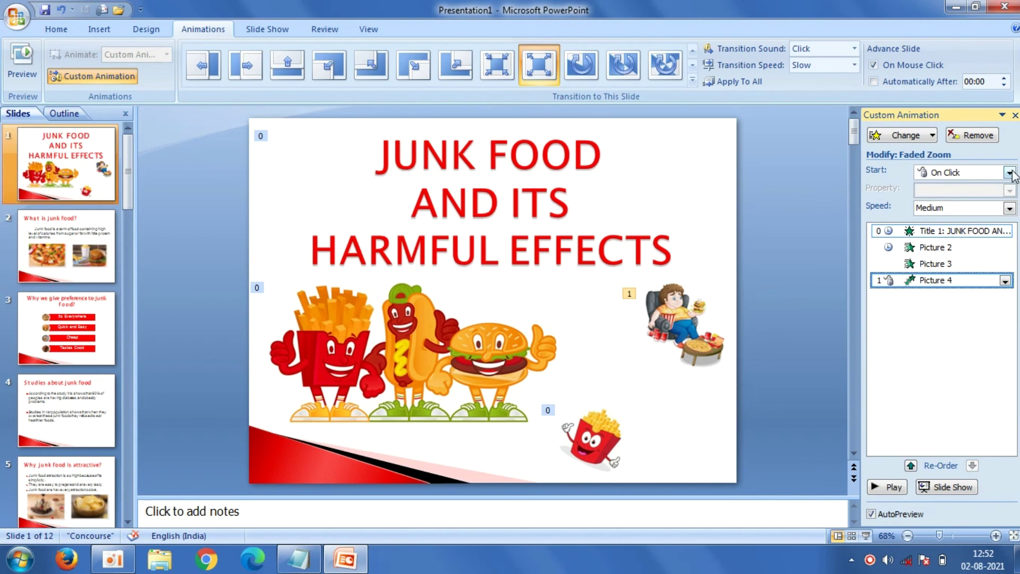
pyautogui.click(1010, 172)
pyautogui.click(982, 215)
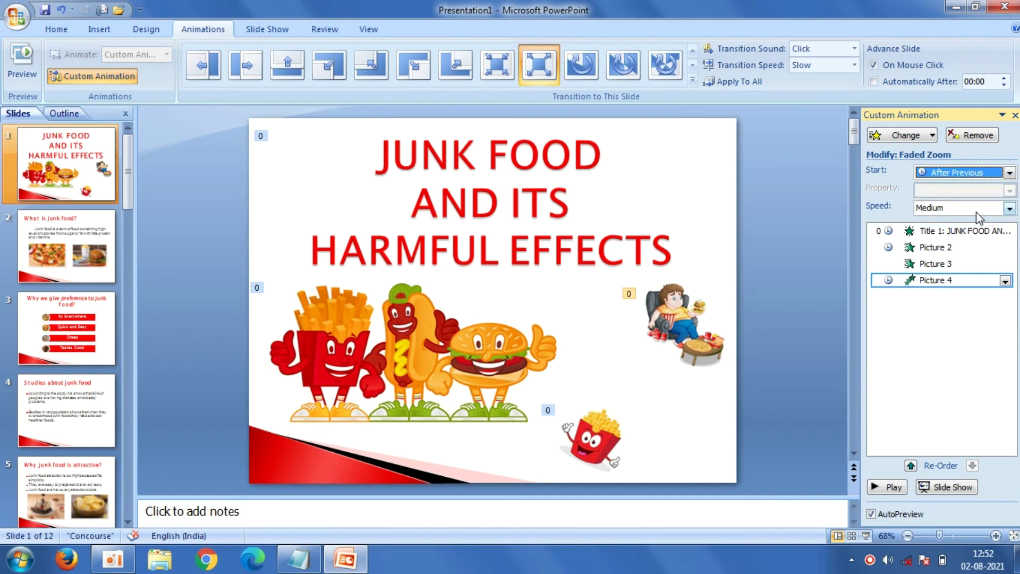
# - Apply the Wheel transition with a Chime sound to slide 1 and close the Custom Animation pane
pyautogui.click(692, 80)
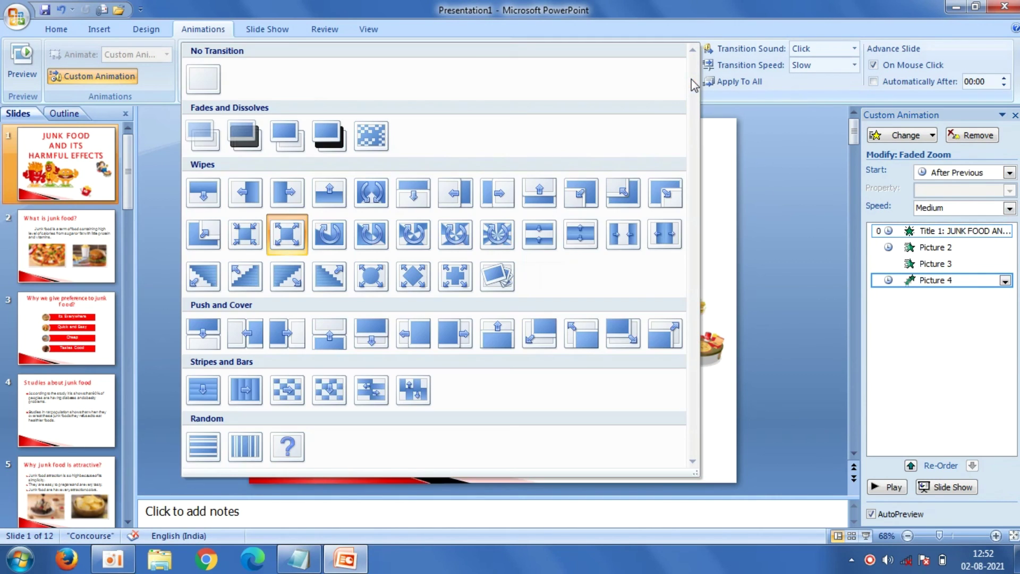
pyautogui.click(509, 229)
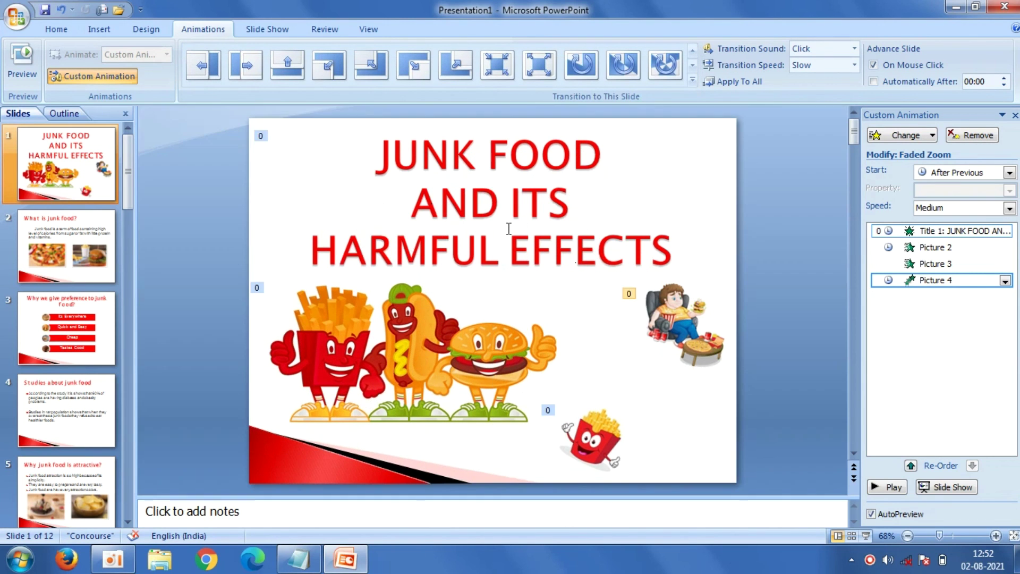
pyautogui.click(854, 48)
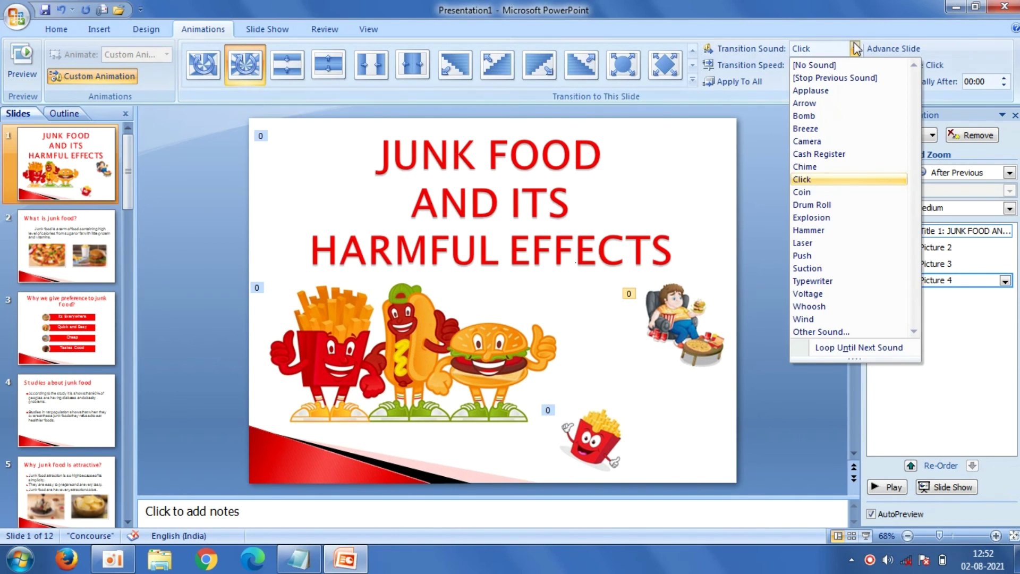
pyautogui.click(817, 168)
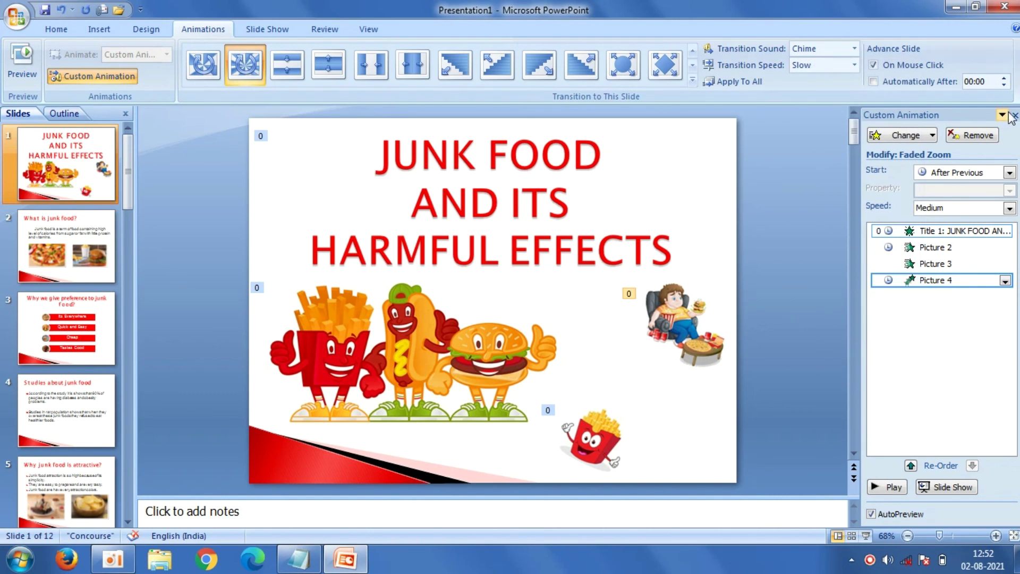
pyautogui.click(1015, 115)
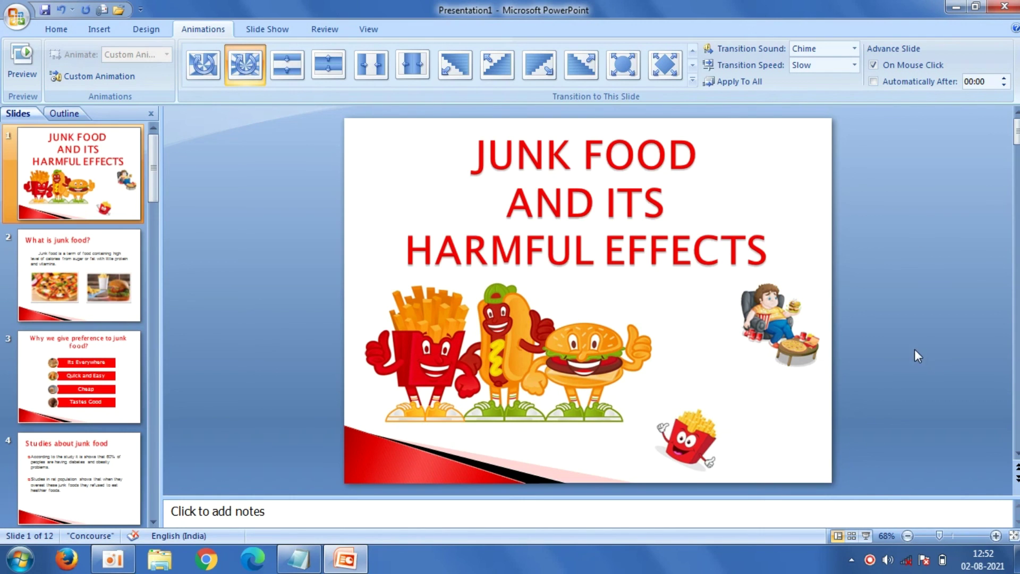
# - Play the slide show from slide 1 through Taste factor to Thank You, then end it
pyautogui.click(864, 534)
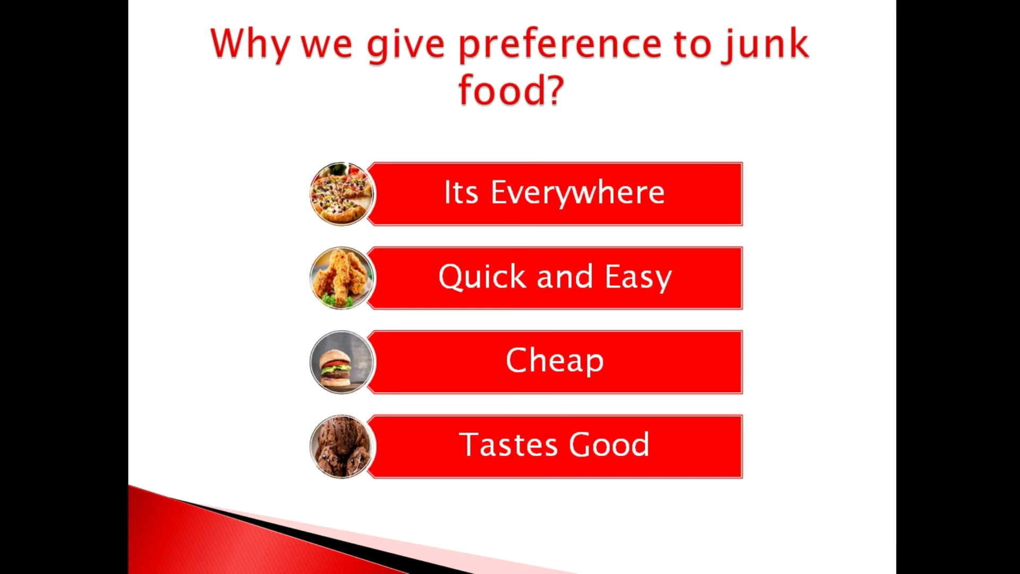
pyautogui.click(507, 283)
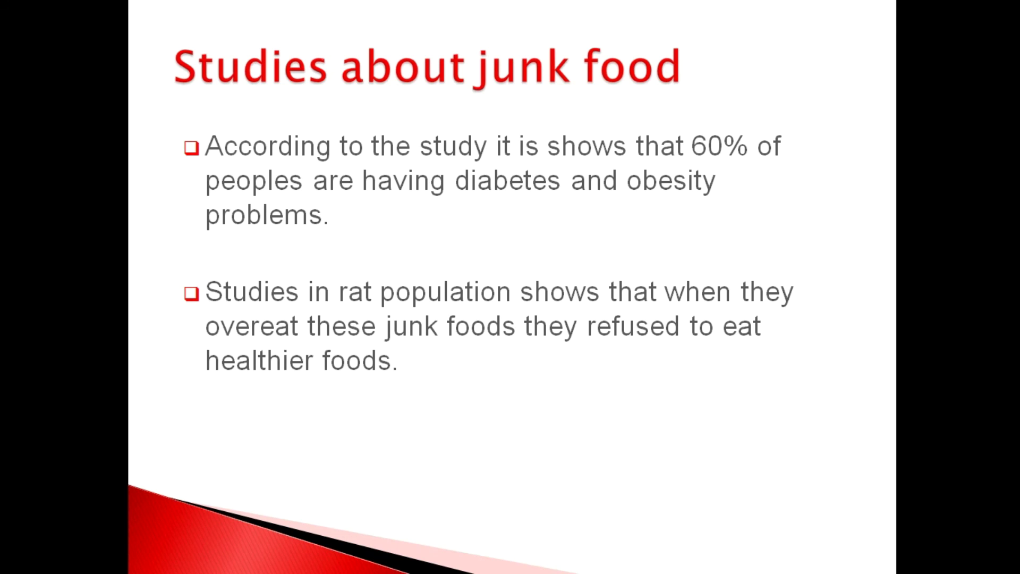
pyautogui.press('Right')
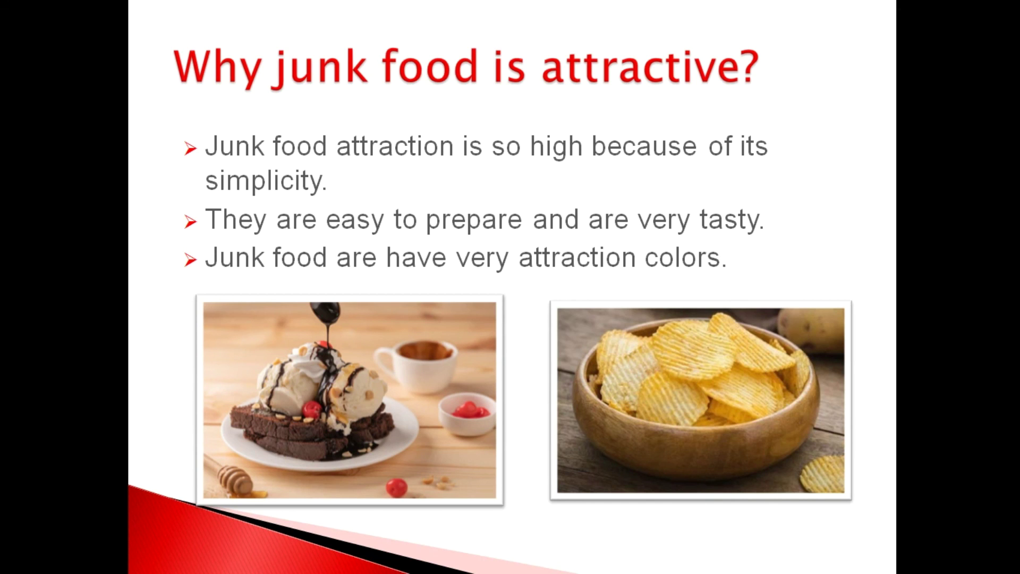
pyautogui.press('Right')
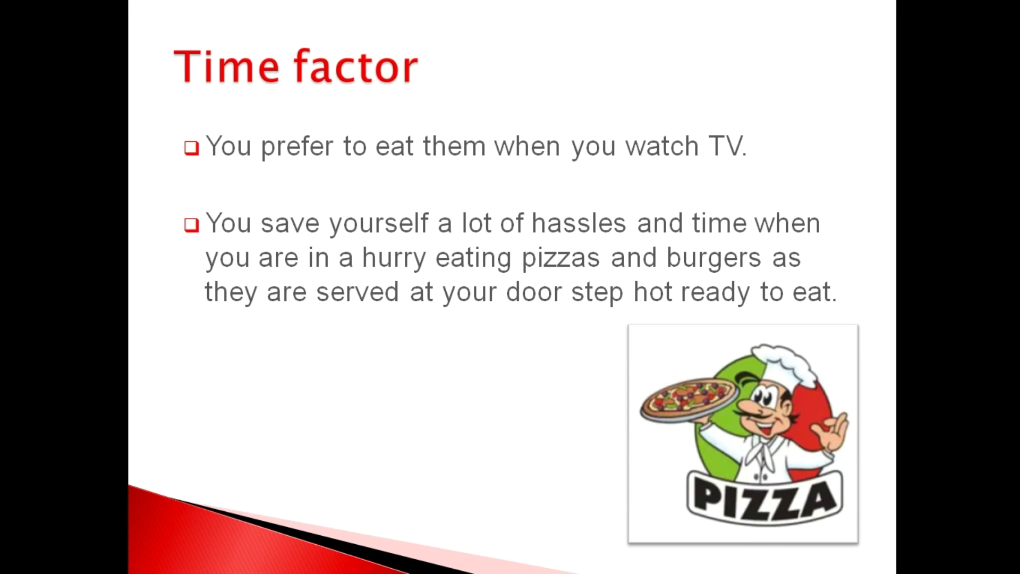
pyautogui.press('Right')
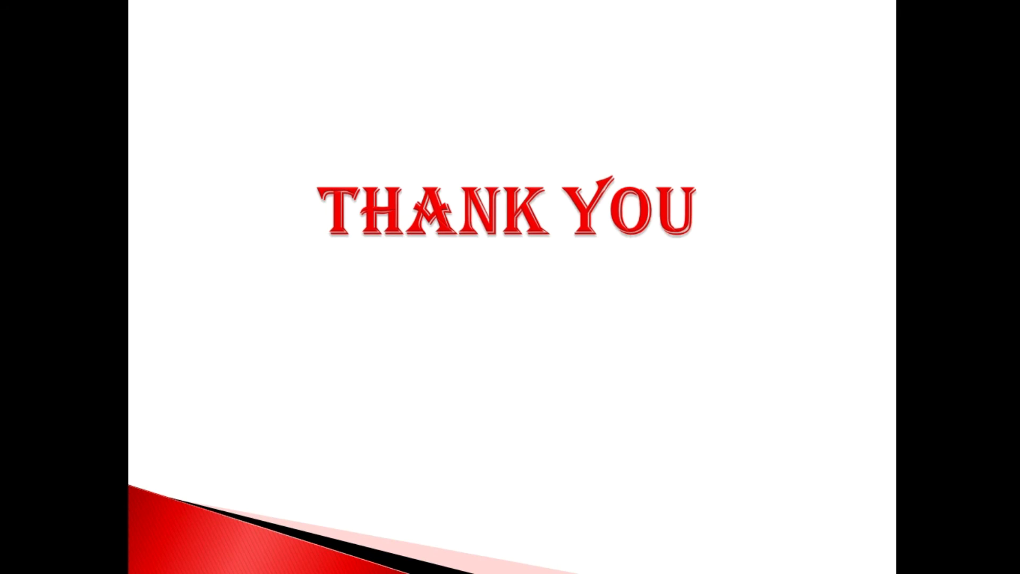
pyautogui.click(865, 534)
pyautogui.click(864, 534)
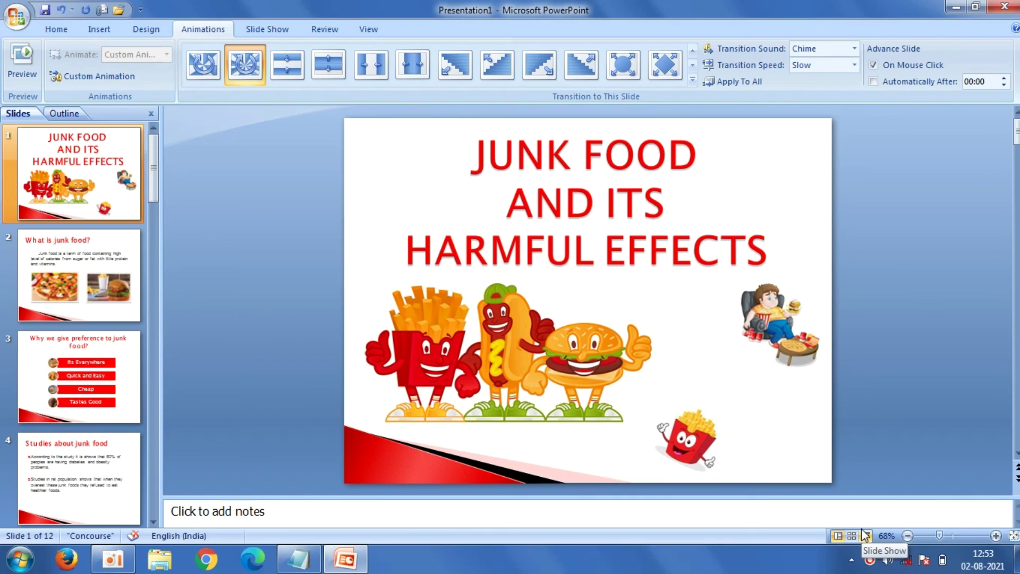